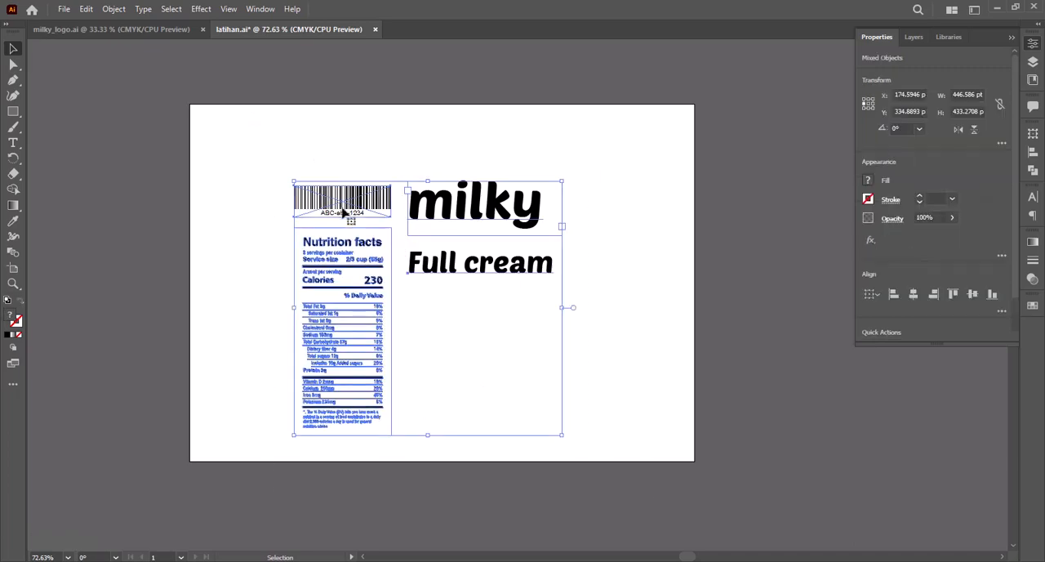
# Step: Move the barcode, nutrition facts and "Full cream" text off the artboard's left side and place the "milky" text on the artboard
pyautogui.moveTo(343, 211); pyautogui.dragTo(109, 191)
pyautogui.click(207, 97)
pyautogui.press('space')
pyautogui.moveTo(245, 163); pyautogui.dragTo(331, 190)
pyautogui.moveTo(378, 275); pyautogui.dragTo(208, 152)
pyautogui.moveTo(348, 220); pyautogui.dragTo(530, 273)
# Step: Set the tracking of the "milky" text to -50
pyautogui.press('z')
pyautogui.moveTo(328, 98); pyautogui.dragTo(710, 481)
pyautogui.press('v')
pyautogui.click(483, 268)
pyautogui.click(1033, 198)
pyautogui.click(1009, 267)
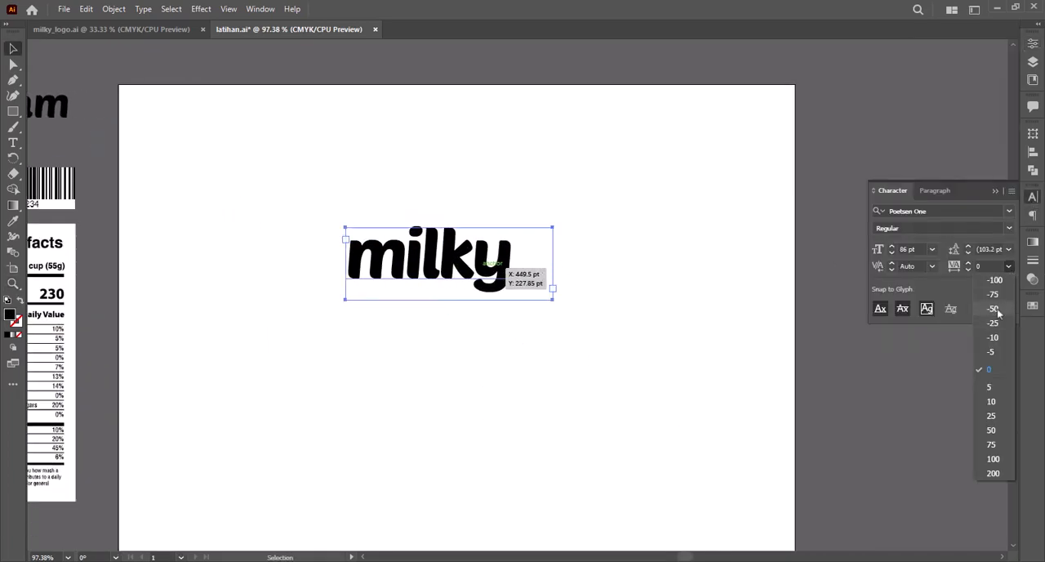
pyautogui.click(998, 310)
# Step: Draw a black rectangle about 280 × 122 pt below the "milky" text
pyautogui.click(563, 343)
pyautogui.press('space')
pyautogui.moveTo(562, 341); pyautogui.dragTo(564, 261)
pyautogui.click(13, 112)
pyautogui.moveTo(329, 245); pyautogui.dragTo(555, 342)
# Step: Fully round the rectangle's top-right and bottom-left corners, leaving the other two corners sharp
pyautogui.press('z')
pyautogui.moveTo(264, 105); pyautogui.dragTo(682, 430)
pyautogui.press('v')
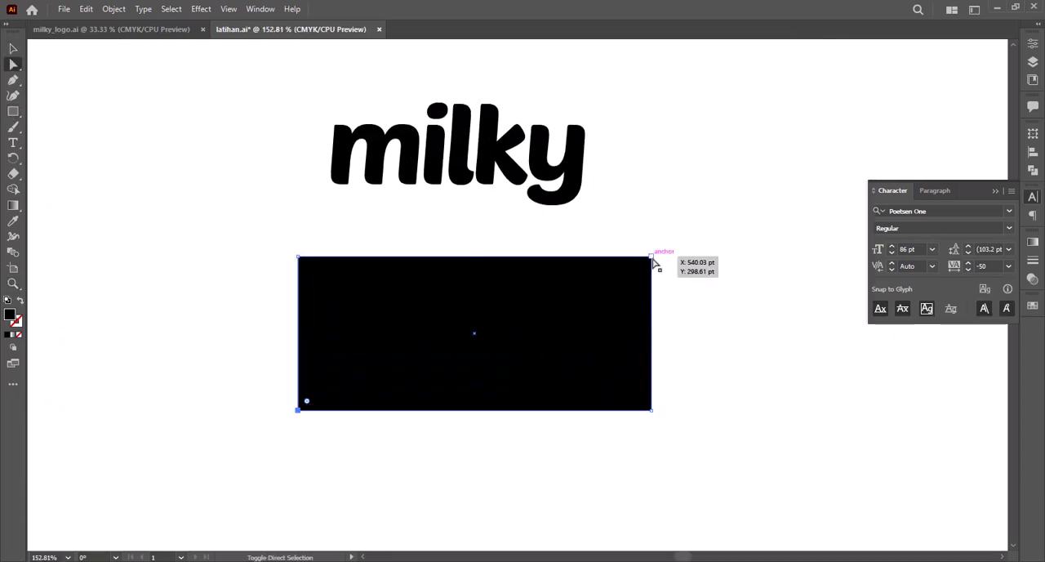
pyautogui.moveTo(564, 329); pyautogui.dragTo(564, 329)
pyautogui.press('v')
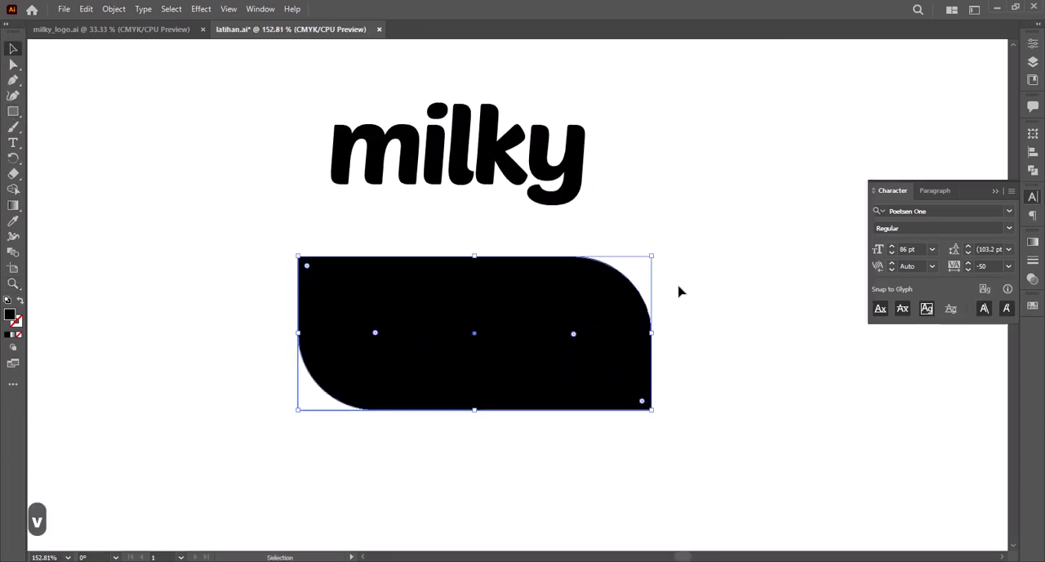
# Step: Expand the rounded live rectangle into an ordinary editable path
pyautogui.rightClick(567, 299)
pyautogui.click(504, 301)
pyautogui.click(113, 8)
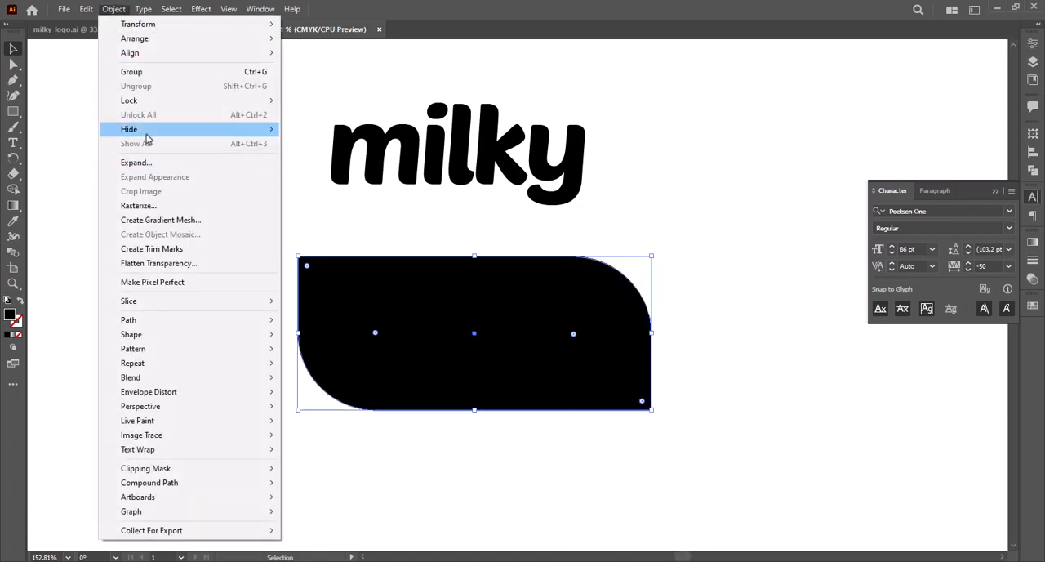
pyautogui.click(138, 165)
pyautogui.click(543, 358)
pyautogui.click(546, 361)
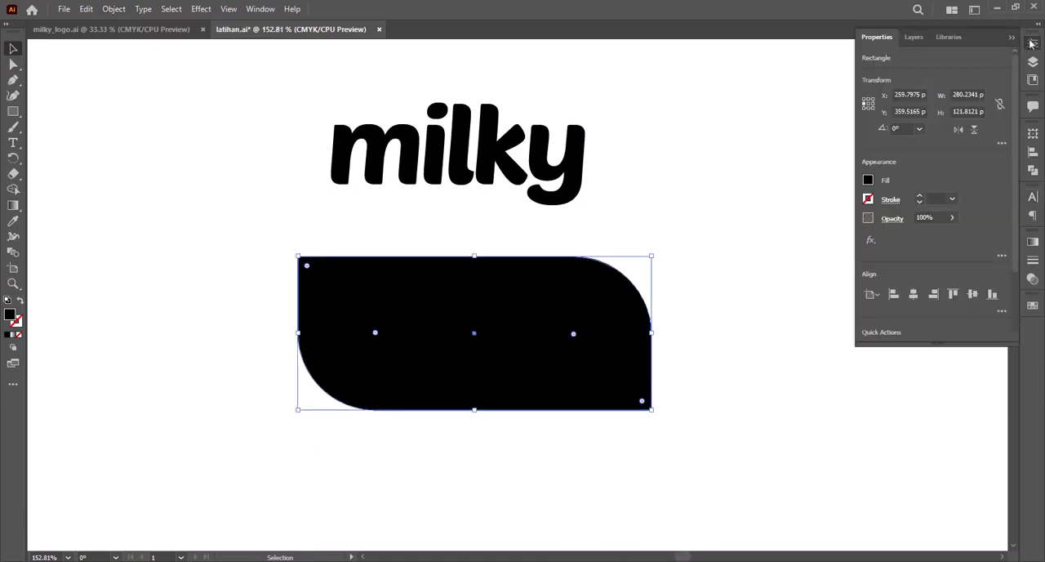
pyautogui.scroll(-2, 939, 245)
pyautogui.click(969, 272)
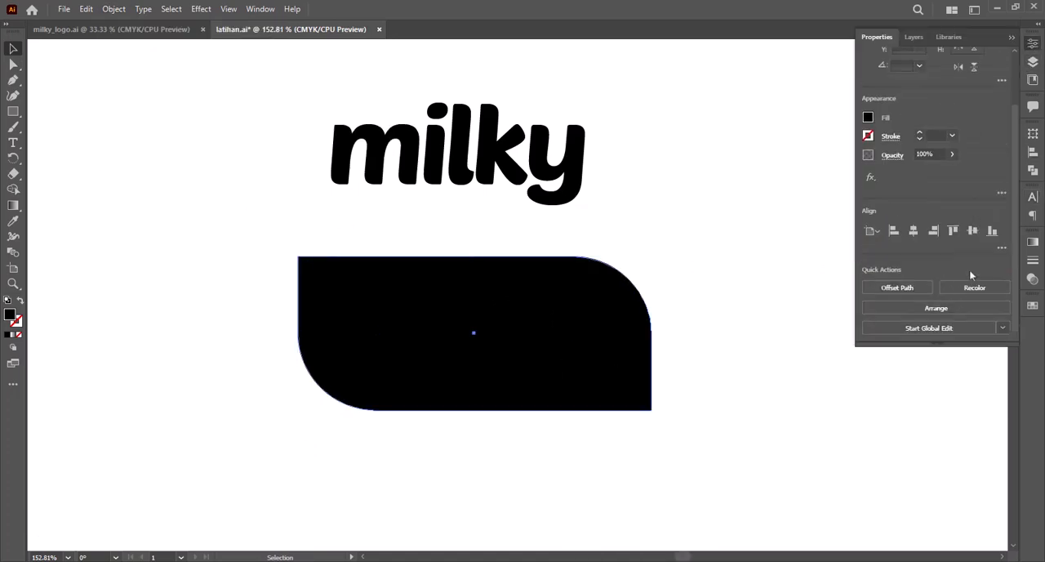
# Step: Pull a handle out of the shape's top-left anchor to bend the top edge into a dip
pyautogui.click(302, 259)
pyautogui.press('c')
pyautogui.moveTo(298, 232); pyautogui.dragTo(353, 307)
pyautogui.press('a')
pyautogui.click(585, 377)
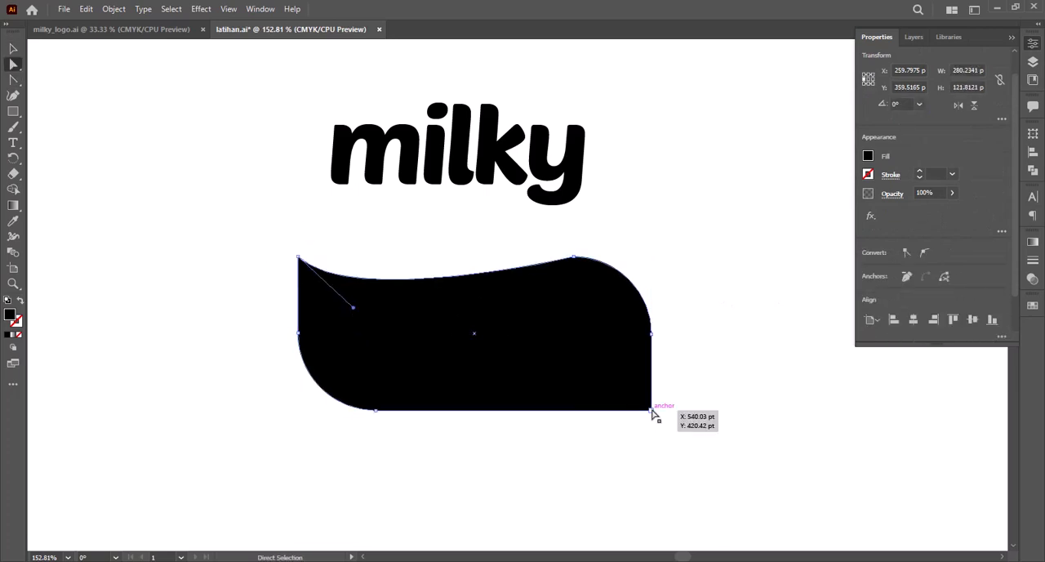
# Step: Pull a handle out of the bottom-right anchor so the bottom edge mirrors the wavy top edge
pyautogui.click(651, 411)
pyautogui.press('c')
pyautogui.moveTo(651, 454); pyautogui.dragTo(651, 455)
pyautogui.moveTo(650, 454); pyautogui.dragTo(606, 383)
pyautogui.press('v')
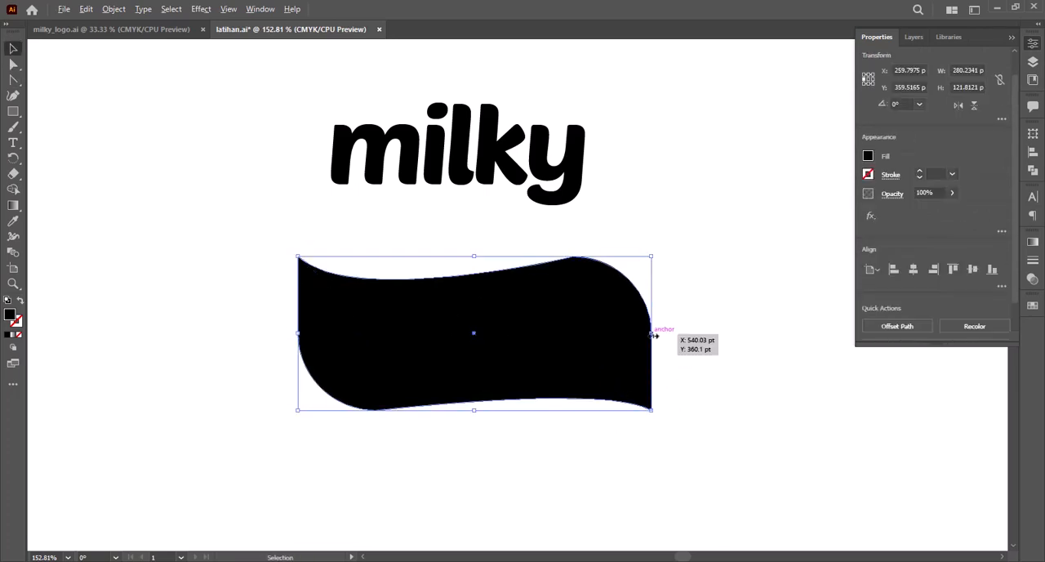
# Step: Narrow the shape symmetrically to about 253 pt wide and smooth the hump at its upper-right anchor
pyautogui.moveTo(652, 333); pyautogui.dragTo(634, 334)
pyautogui.click(686, 334)
pyautogui.keyDown('ctrl'); pyautogui.keyDown('alt'); pyautogui.click(572, 302); pyautogui.keyUp('alt'); pyautogui.keyUp('ctrl')
pyautogui.moveTo(309, 149); pyautogui.dragTo(723, 473)
pyautogui.press('a')
pyautogui.click(532, 280)
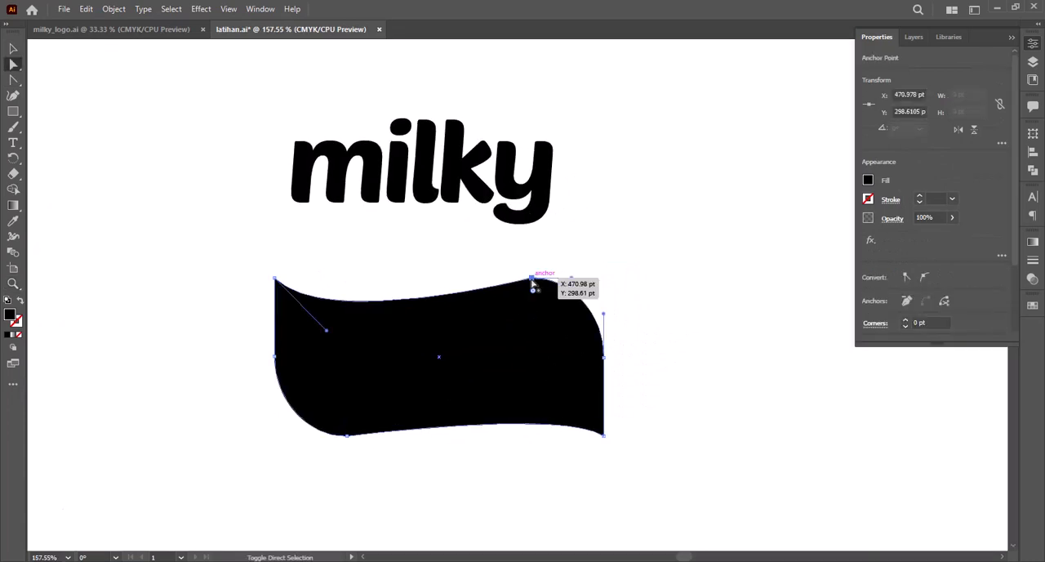
pyautogui.hotkey('shift', 'c')
pyautogui.moveTo(531, 281); pyautogui.dragTo(478, 278)
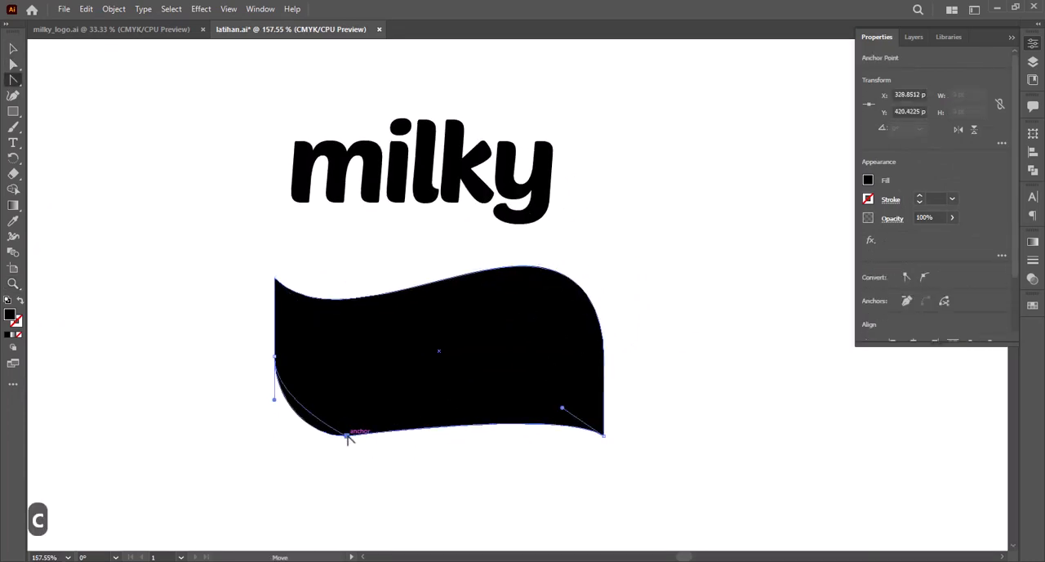
# Step: Smooth the shape's lower-left curve by adjusting its bottom anchor and handles to match the upper hump
pyautogui.moveTo(291, 446); pyautogui.dragTo(283, 463)
pyautogui.press('a')
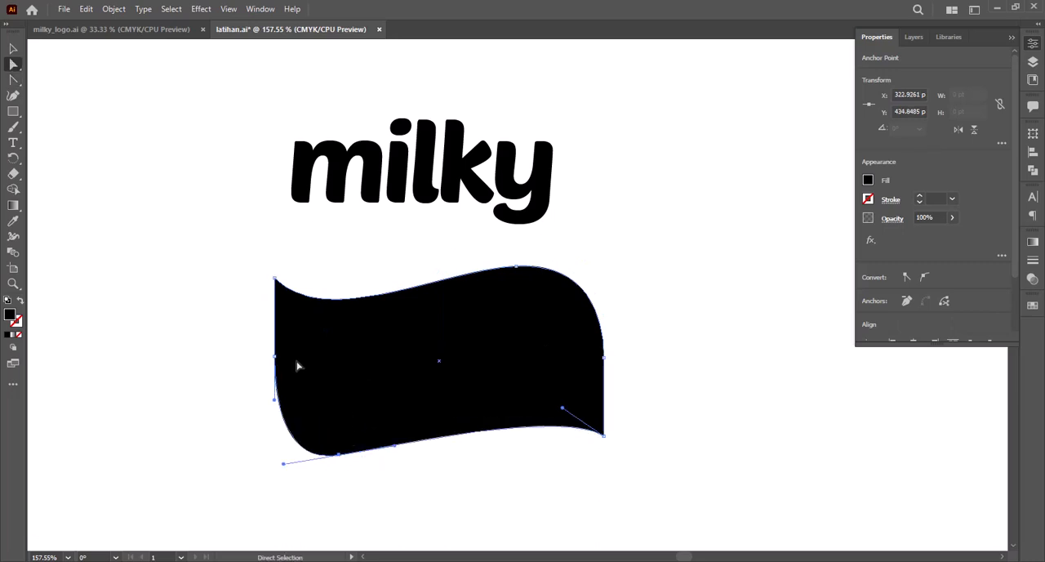
pyautogui.press('v')
pyautogui.click(660, 343)
pyautogui.moveTo(639, 368)
pyautogui.mouseDown()
pyautogui.moveTo(613, 365)
pyautogui.moveTo(622, 367)
pyautogui.mouseUp()
# Step: Delete the middle anchor points on the shape's left and right sides
pyautogui.press('a')
pyautogui.click(271, 365)
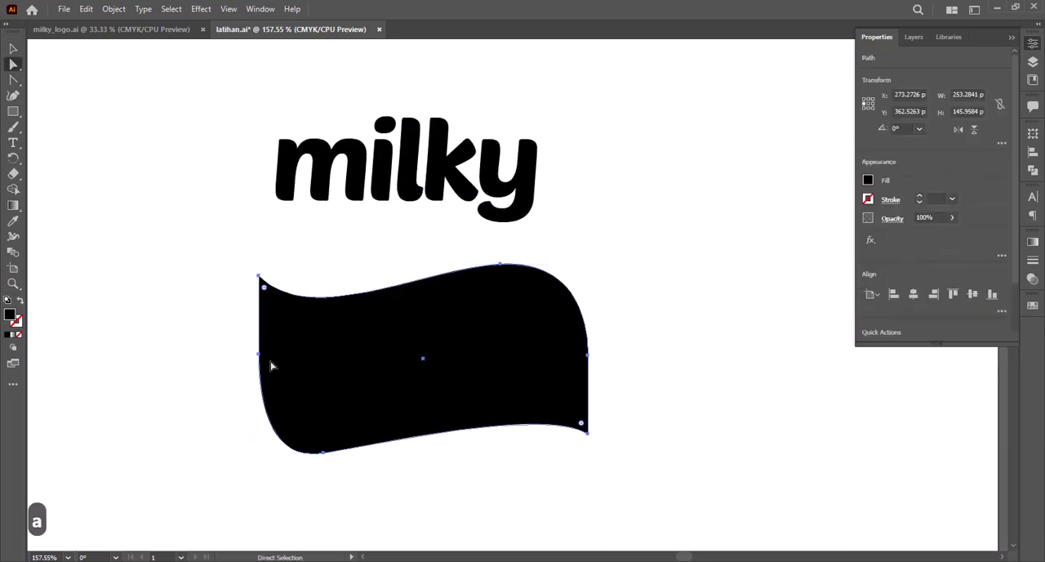
pyautogui.press('-')
pyautogui.click(260, 356)
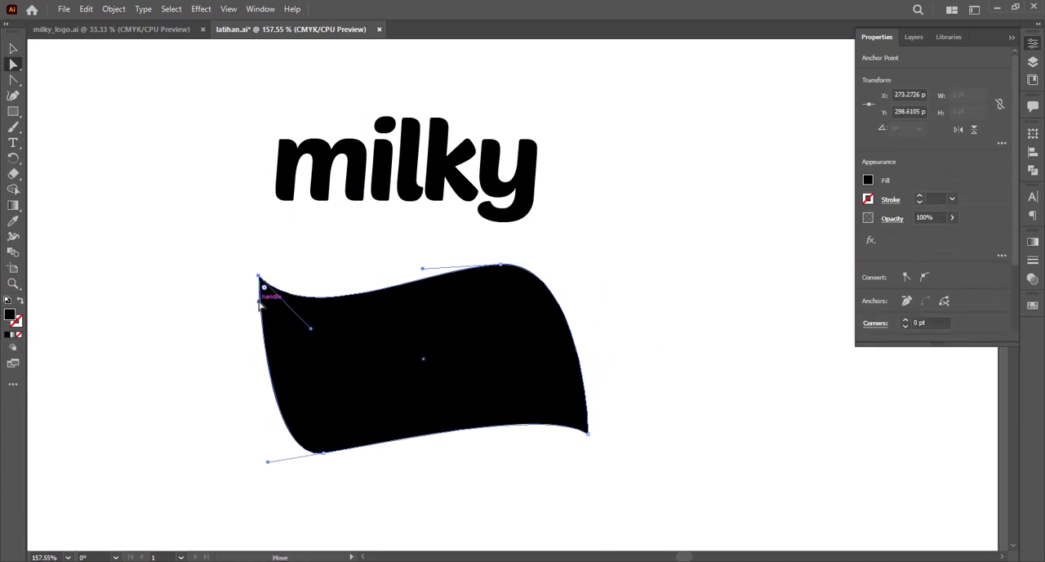
# Step: Pull the handles of the top-left and bottom-right corner anchors outward so both sides bulge
pyautogui.moveTo(215, 393); pyautogui.dragTo(214, 392)
pyautogui.click(588, 432)
pyautogui.moveTo(611, 303); pyautogui.dragTo(632, 329)
pyautogui.press('v')
pyautogui.click(642, 324)
# Step: Stretch the wavy shape slightly taller and place it behind the "milky" text
pyautogui.click(510, 356)
pyautogui.moveTo(406, 270); pyautogui.dragTo(406, 263)
pyautogui.click(453, 237)
pyautogui.moveTo(516, 355); pyautogui.dragTo(515, 166)
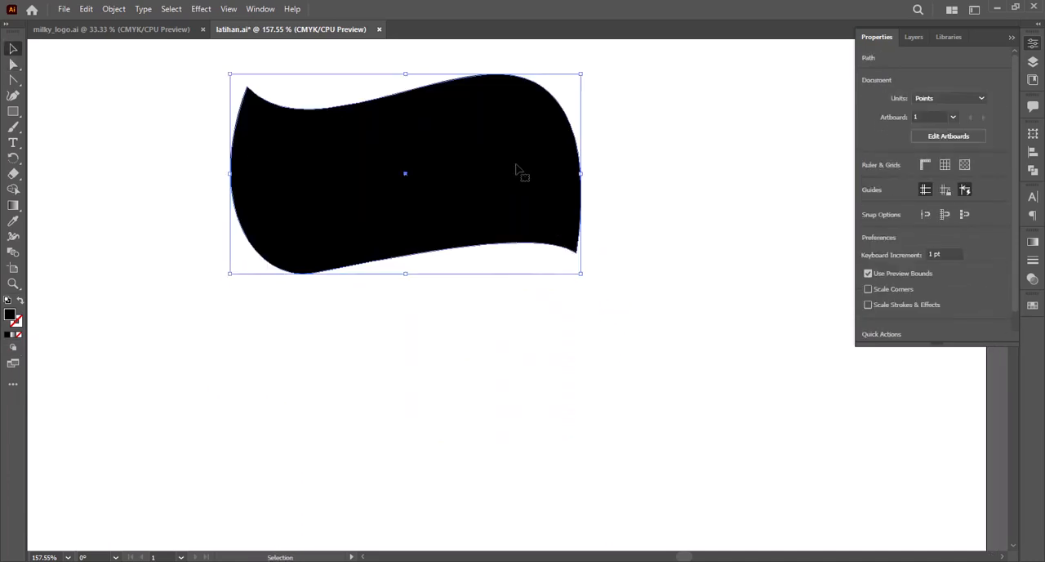
pyautogui.hotkey('ctrl', 'shift', '[')
# Step: Colour the "milky" text white by sampling the artboard's colour
pyautogui.click(442, 190)
pyautogui.press('i')
pyautogui.click(463, 357)
pyautogui.press('v')
pyautogui.click(602, 204)
# Step: Fine-tune the anchor handles that shape the badge's bottom edge
pyautogui.press('z')
pyautogui.moveTo(602, 200); pyautogui.dragTo(621, 313)
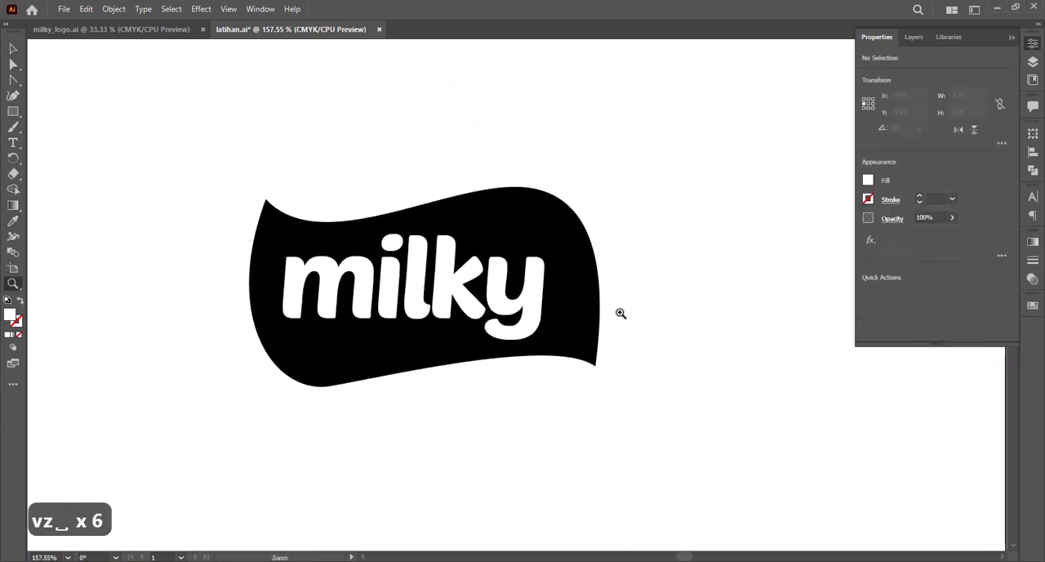
pyautogui.press('v')
pyautogui.click(555, 246)
pyautogui.press('a')
pyautogui.click(330, 385)
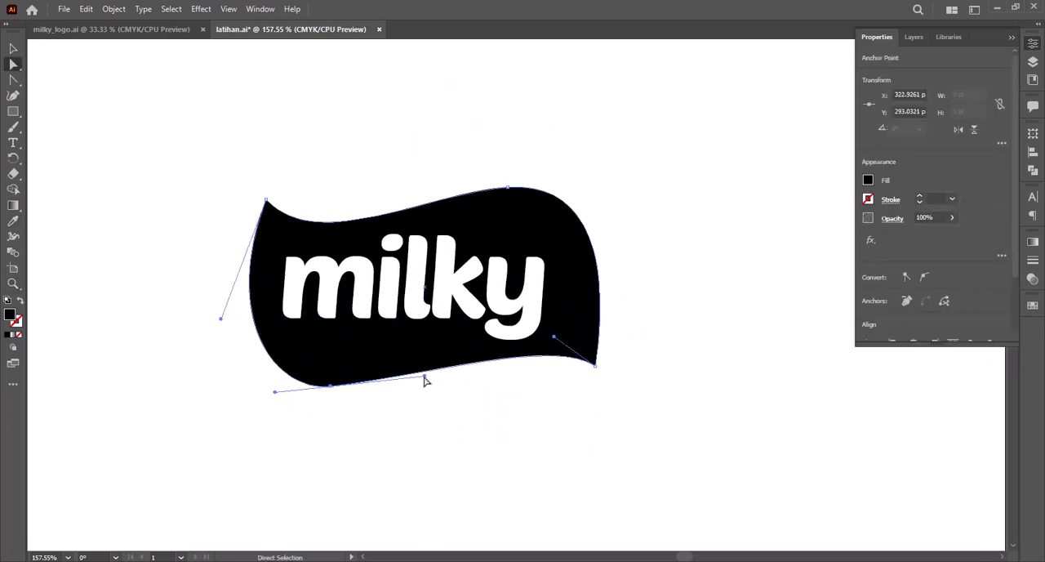
pyautogui.moveTo(556, 329); pyautogui.dragTo(556, 328)
pyautogui.press('v')
pyautogui.click(714, 338)
# Step: Adjust the bottom-right anchor's upper handle to make the badge's right side slightly fuller
pyautogui.moveTo(551, 236); pyautogui.dragTo(487, 215)
pyautogui.click(535, 243)
pyautogui.press('a')
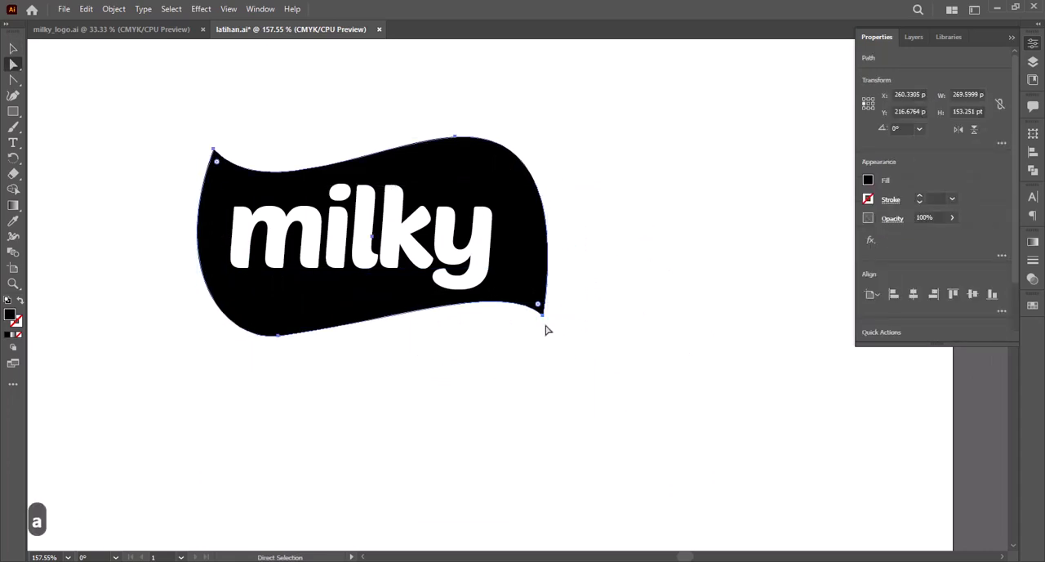
pyautogui.click(545, 311)
pyautogui.moveTo(568, 187); pyautogui.dragTo(570, 190)
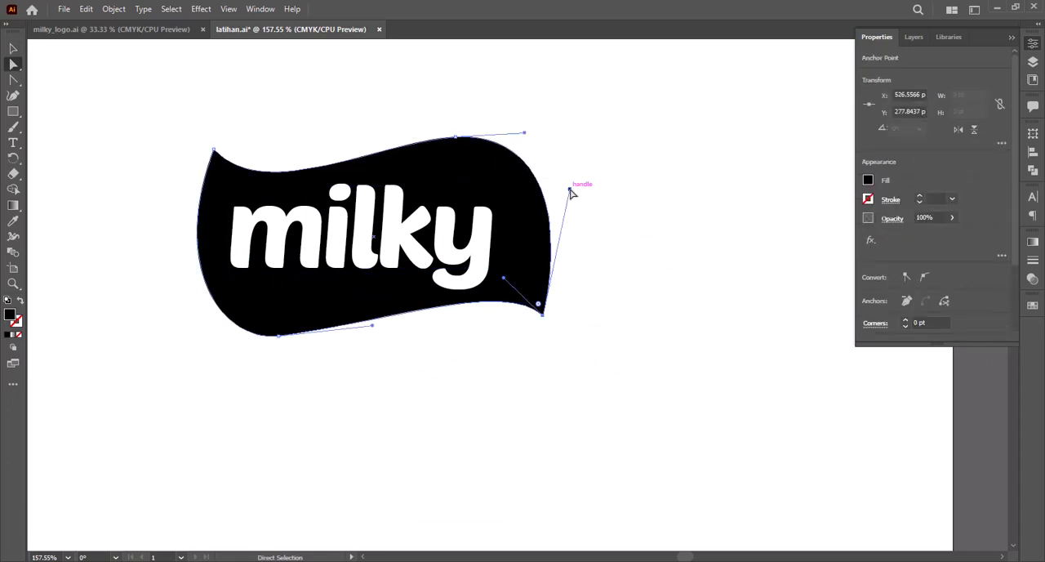
# Step: Fill the badge with a linear gradient from light blue to darker blue C=85 M=50 Y=0 K=0
pyautogui.press('v')
pyautogui.click(1033, 242)
pyautogui.click(885, 336)
pyautogui.doubleClick(880, 359)
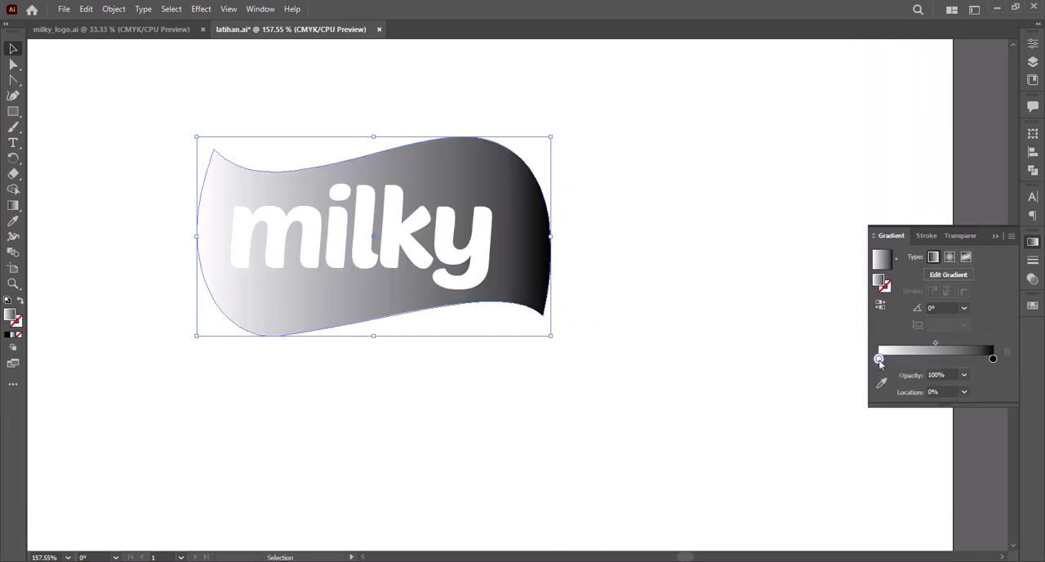
pyautogui.click(828, 427)
pyautogui.click(890, 409)
pyautogui.doubleClick(993, 359)
pyautogui.click(898, 409)
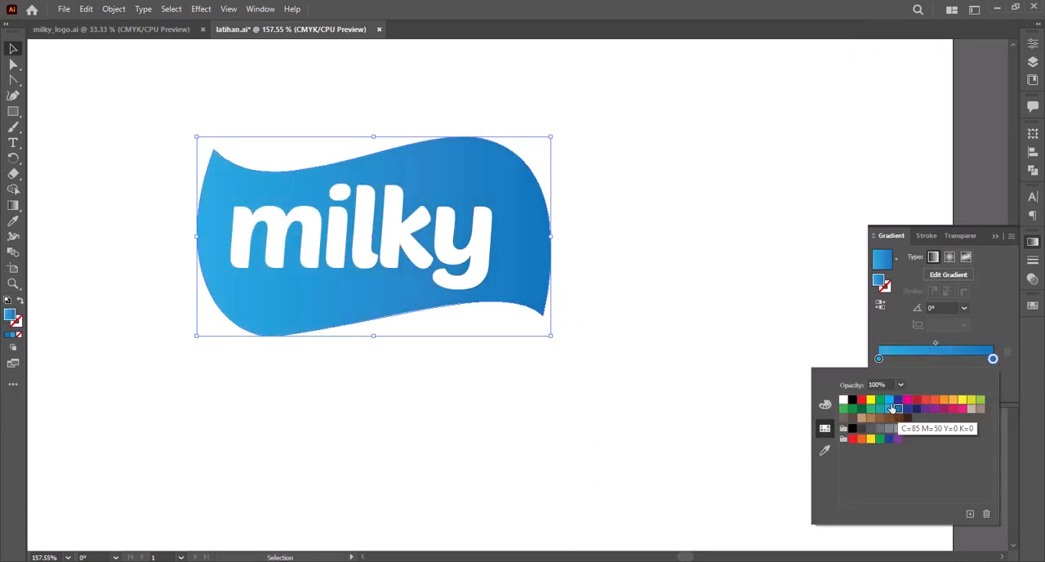
# Step: Make the badge's gradient radial and run it diagonally from the upper left to the lower right
pyautogui.click(478, 245)
pyautogui.click(950, 256)
pyautogui.hotkey('ctrl', 'z')
pyautogui.click(525, 259)
pyautogui.click(951, 257)
pyautogui.press('g')
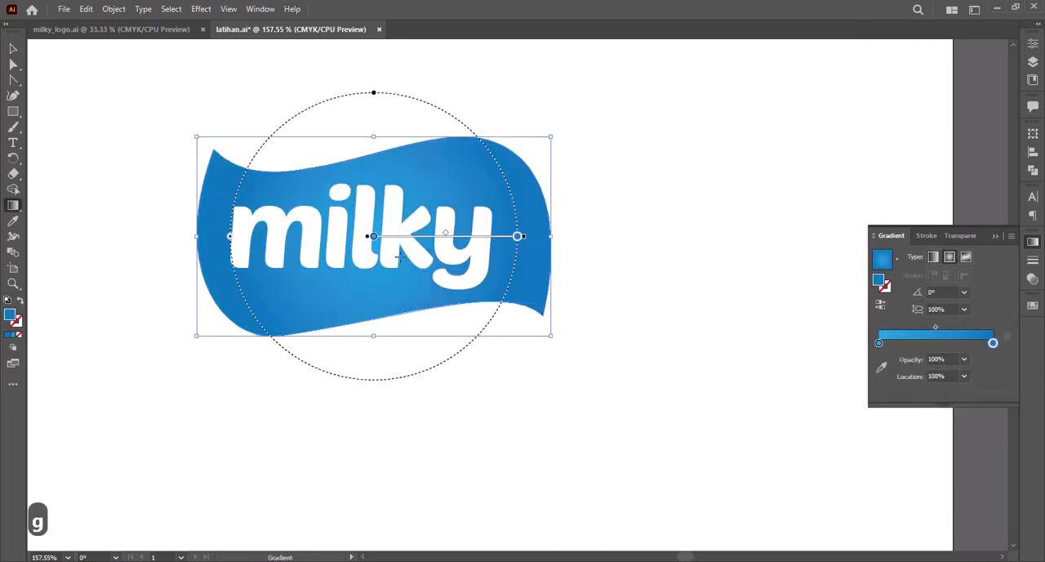
pyautogui.moveTo(312, 181); pyautogui.dragTo(528, 361)
pyautogui.press('v')
# Step: Paste a copy of the badge in place, send it to the back and stretch it slightly taller
pyautogui.hotkey('ctrl', 'c')
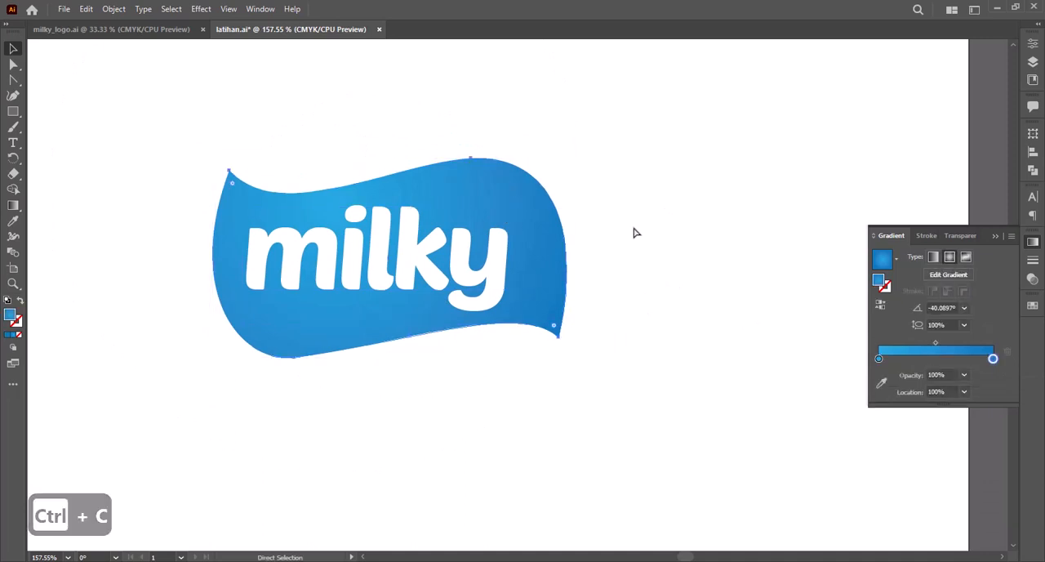
pyautogui.hotkey('ctrl', 'v')
pyautogui.hotkey('ctrl', 'z')
pyautogui.hotkey('ctrl', 'shift', 'v')
pyautogui.hotkey('ctrl', 'shift', '[')
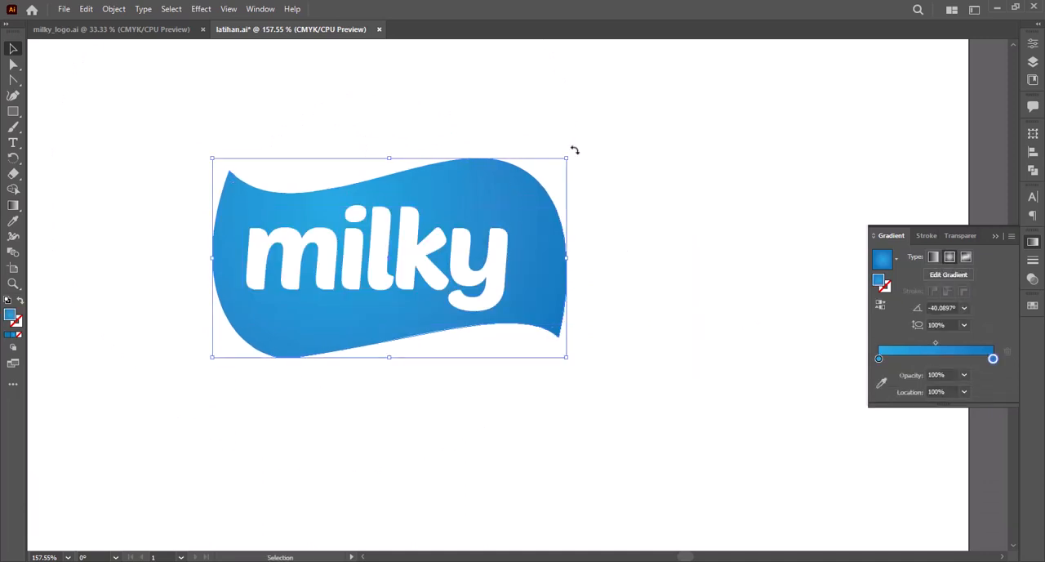
pyautogui.moveTo(388, 157); pyautogui.dragTo(389, 150)
# Step: Redirect the back copy's radial gradient diagonally from the lower left to the upper right
pyautogui.press('g')
pyautogui.moveTo(555, 117)
pyautogui.mouseDown()
pyautogui.moveTo(381, 327)
pyautogui.moveTo(285, 397)
pyautogui.mouseUp()
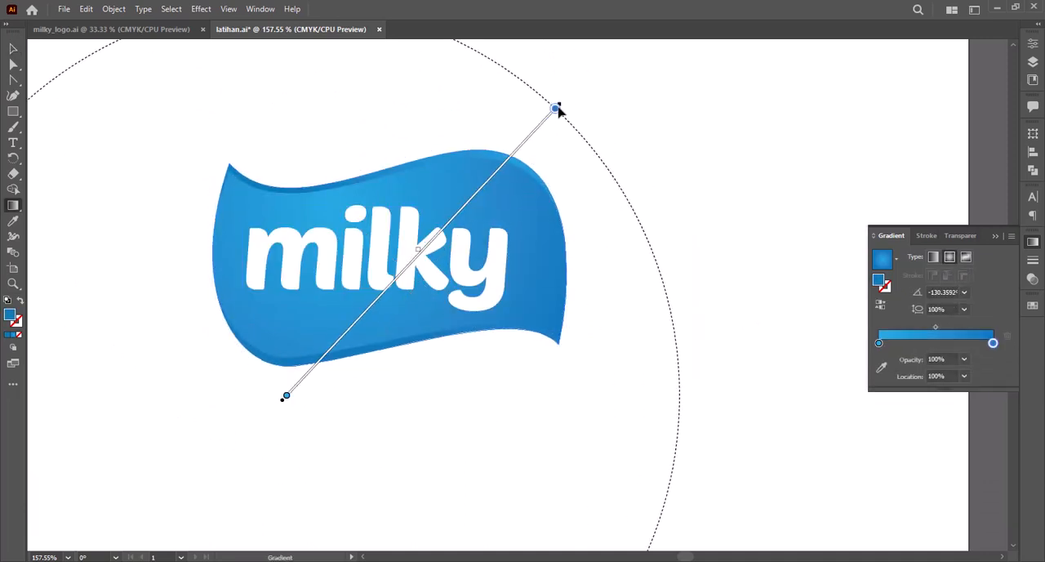
pyautogui.press('v')
pyautogui.press('space')
pyautogui.moveTo(646, 178); pyautogui.dragTo(630, 216)
# Step: Adjust the back copy's anchors so its corner tips meet the front badge's corners
pyautogui.click(368, 178)
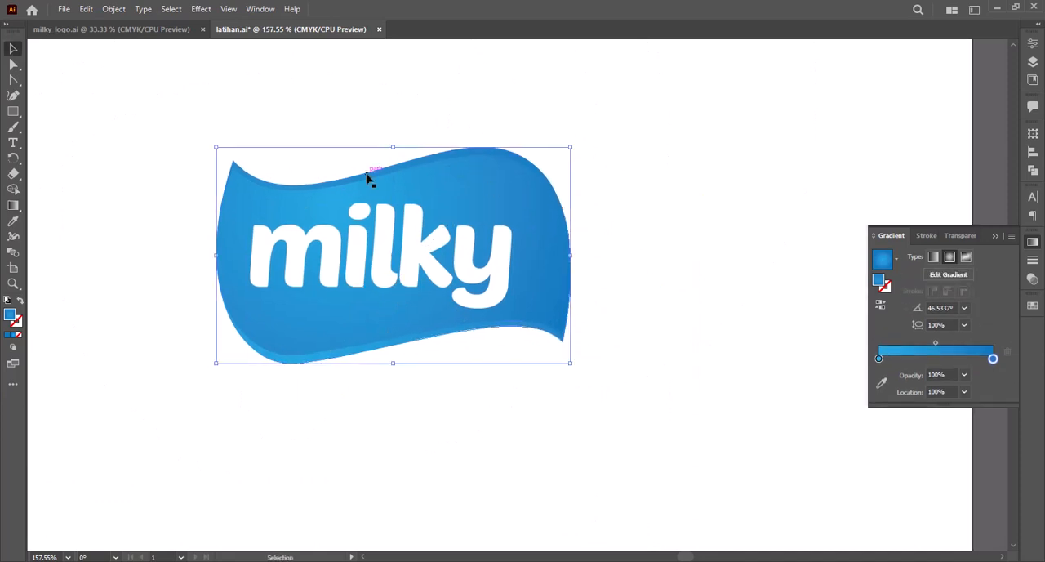
pyautogui.moveTo(523, 369); pyautogui.dragTo(549, 383)
pyautogui.press('a')
pyautogui.moveTo(308, 148); pyautogui.dragTo(308, 159)
pyautogui.press('space')
pyautogui.moveTo(888, 463); pyautogui.dragTo(683, 322)
pyautogui.click(621, 359)
pyautogui.press('z')
pyautogui.keyDown('alt'); pyautogui.click(553, 297); pyautogui.keyUp('alt')
pyautogui.moveTo(473, 249); pyautogui.dragTo(566, 322)
pyautogui.press('space')
pyautogui.moveTo(653, 371); pyautogui.dragTo(657, 383)
pyautogui.press('v')
pyautogui.press('a')
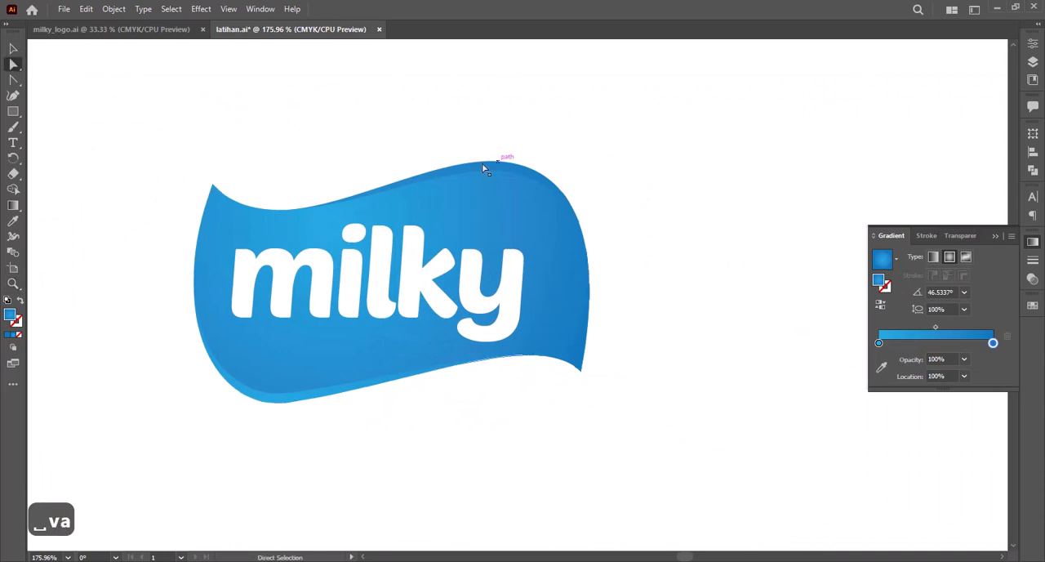
# Step: Try to stretch both overlapping badge shapes taller and undo the change
pyautogui.moveTo(612, 140); pyautogui.dragTo(510, 216)
pyautogui.moveTo(391, 161); pyautogui.dragTo(391, 150)
pyautogui.click(654, 228)
pyautogui.hotkey('ctrl', 'z')
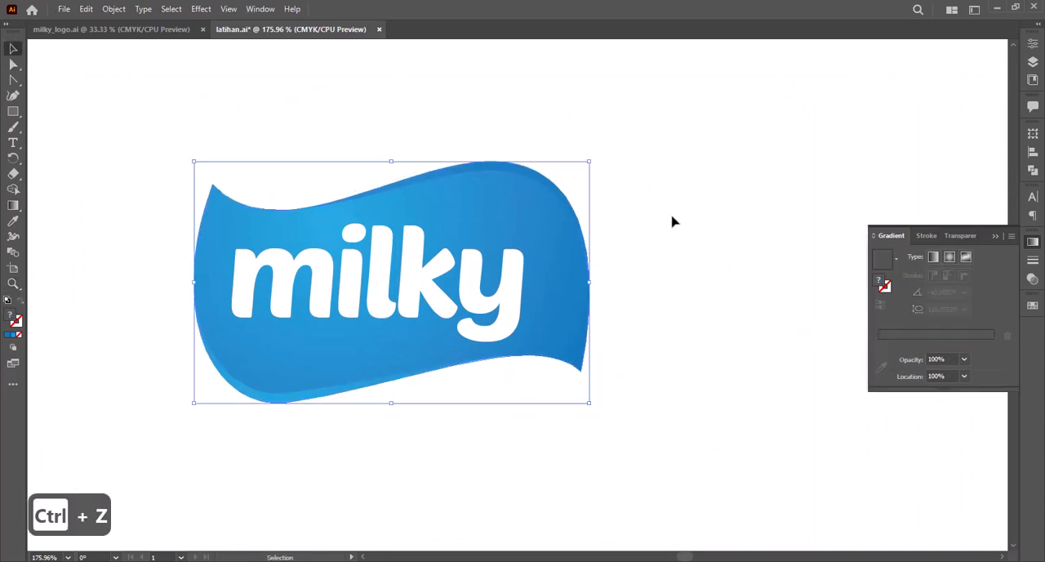
# Step: Flatten the front badge's upper hump and lower bulge and delete the back copy
pyautogui.press('a')
pyautogui.click(581, 364)
pyautogui.moveTo(490, 179); pyautogui.dragTo(480, 190)
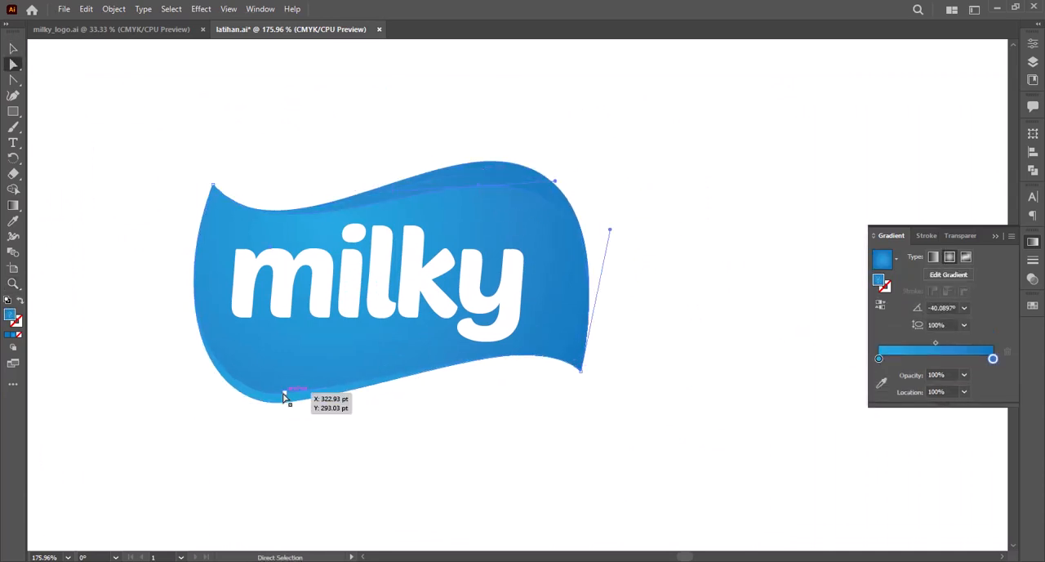
pyautogui.press('v')
pyautogui.press('Delete')
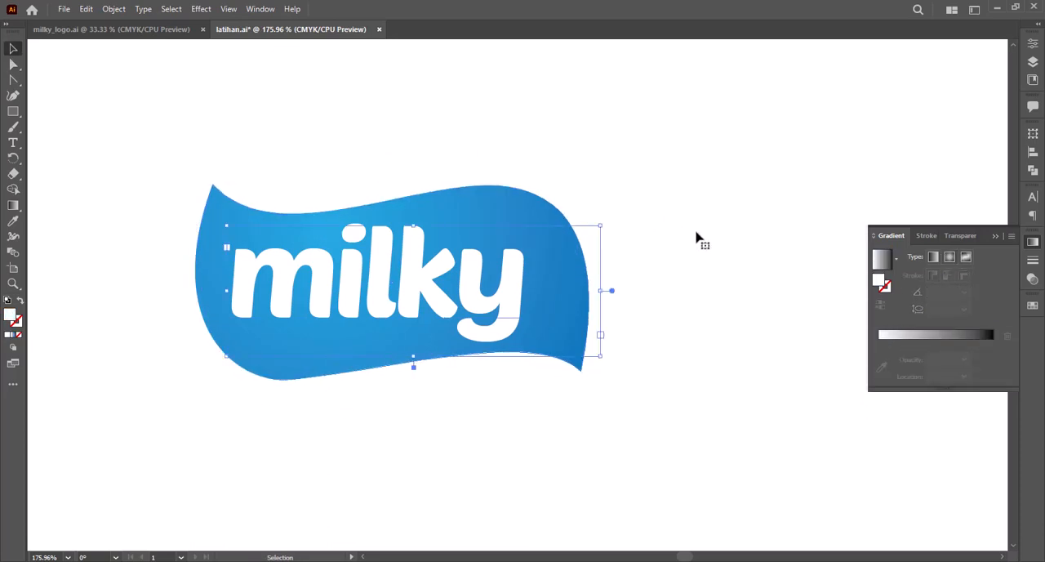
# Step: Narrow the badge from its right side to fit closer around the "milky" text
pyautogui.click(590, 286)
pyautogui.moveTo(592, 286); pyautogui.dragTo(556, 285)
pyautogui.click(585, 276)
# Step: Convert the "milky" text to outlines
pyautogui.press('space')
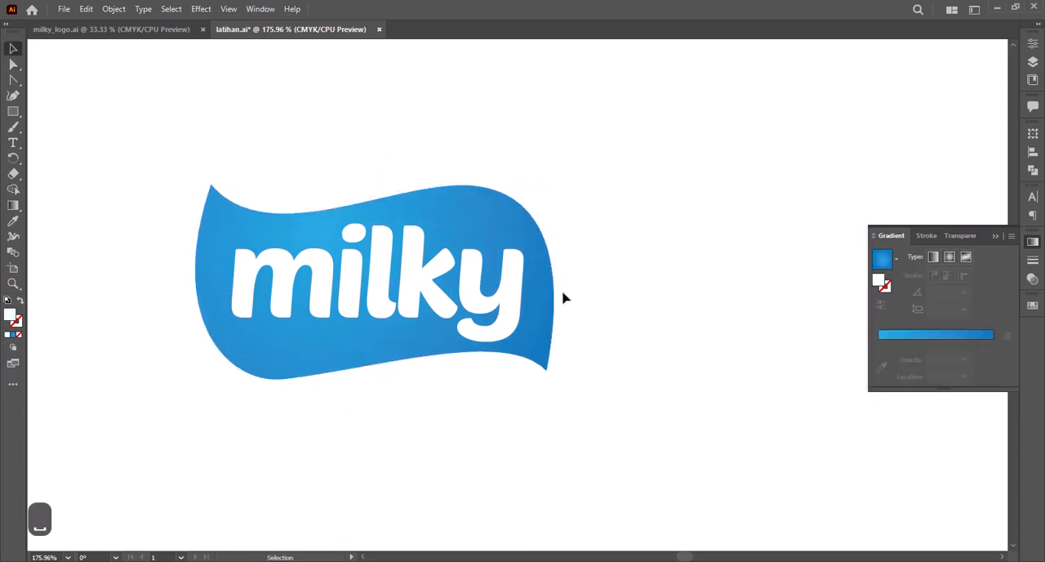
pyautogui.moveTo(450, 378); pyautogui.dragTo(516, 364)
pyautogui.click(286, 218)
pyautogui.click(745, 140)
pyautogui.rightClick(479, 275)
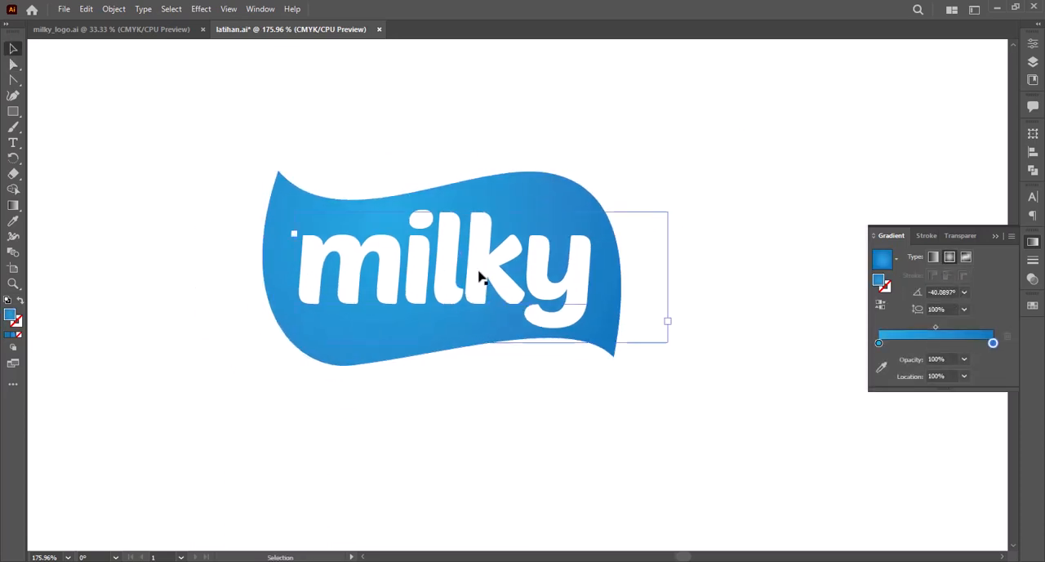
pyautogui.click(555, 441)
pyautogui.click(600, 314)
pyautogui.click(620, 115)
# Step: Paste a copy of the blue badge in place and send it to the back
pyautogui.click(532, 203)
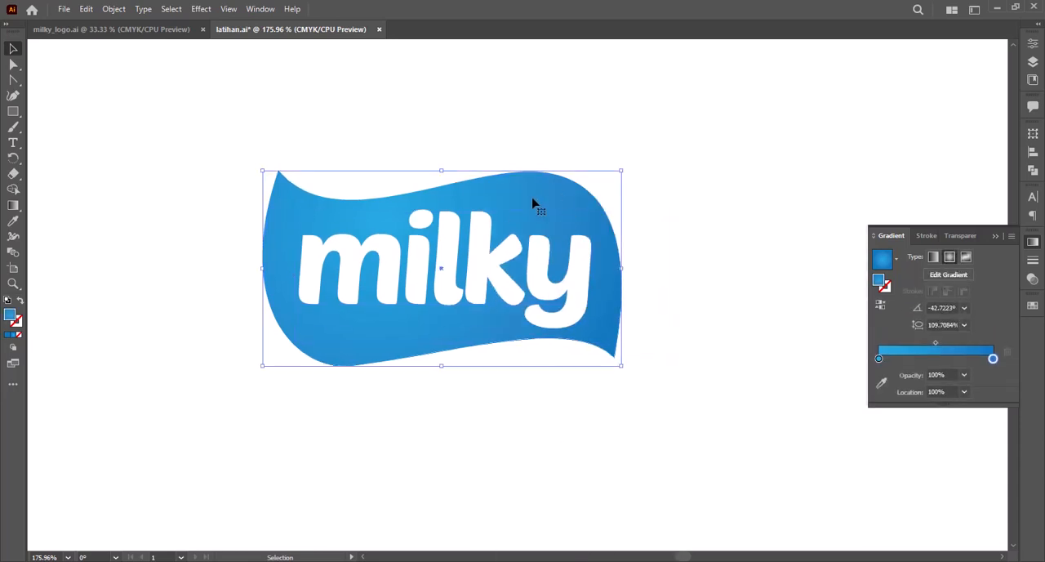
pyautogui.press('v')
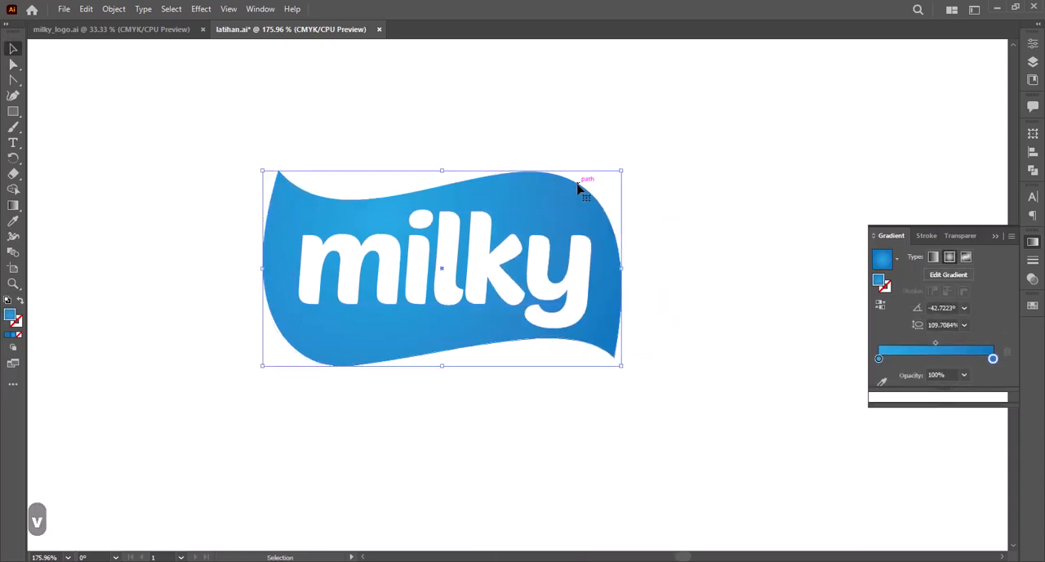
pyautogui.hotkey('ctrl', 'c')
pyautogui.hotkey('ctrl', 'shift', 'v')
pyautogui.hotkey('ctrl', 'shift', '[')
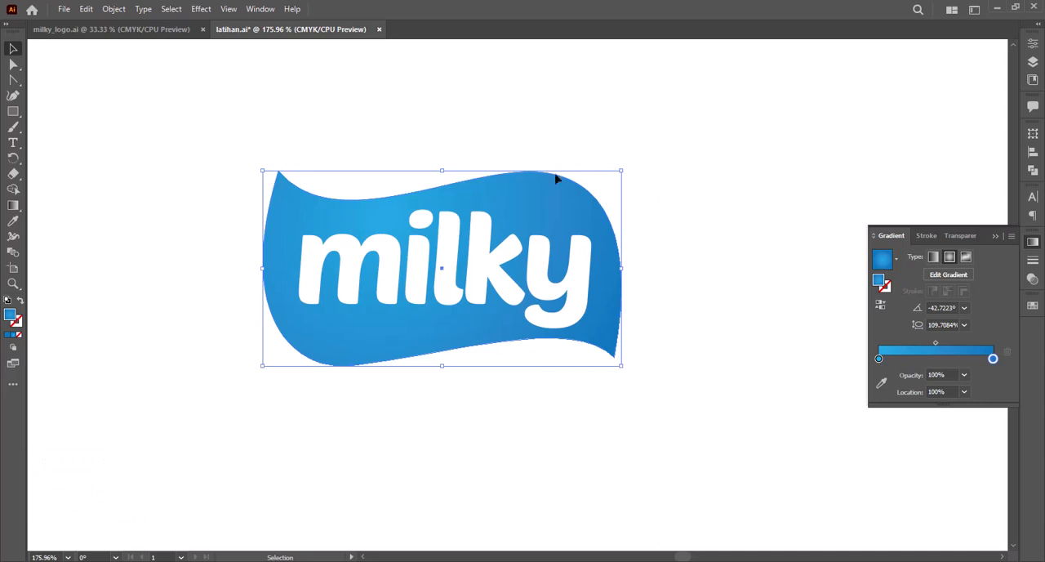
# Step: Make the back copy slightly taller and run its gradient diagonally from the lower left to the upper right
pyautogui.press('g')
pyautogui.moveTo(331, 387); pyautogui.dragTo(514, 182)
pyautogui.press('v')
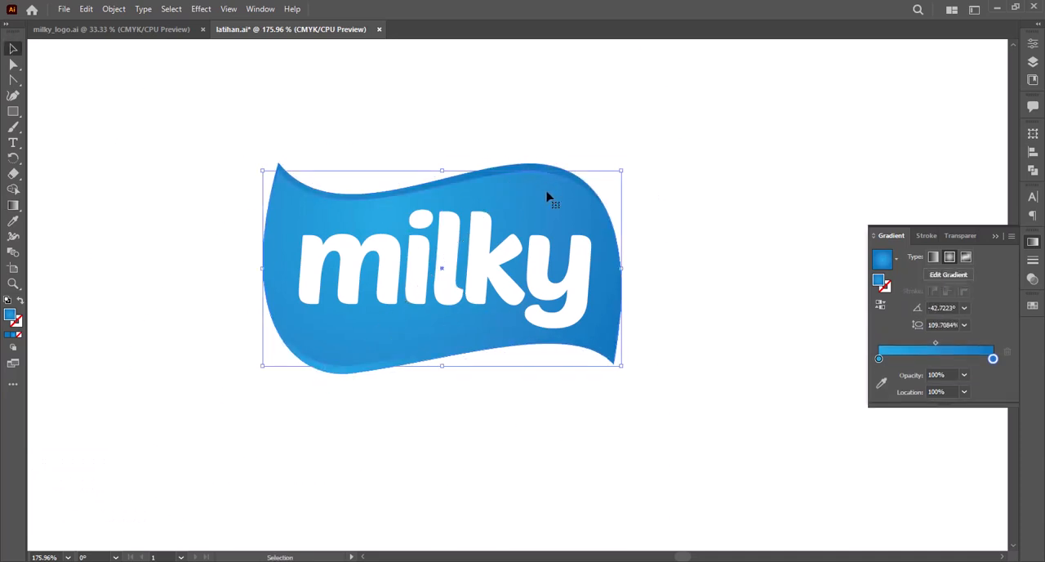
# Step: Run the front badge's radial gradient diagonally from the upper right to the lower left
pyautogui.press('g')
pyautogui.moveTo(578, 151); pyautogui.dragTo(385, 443)
pyautogui.press('v')
pyautogui.click(429, 416)
pyautogui.press('z')
pyautogui.moveTo(490, 349); pyautogui.dragTo(445, 352)
pyautogui.press('space')
pyautogui.moveTo(507, 245); pyautogui.dragTo(563, 245)
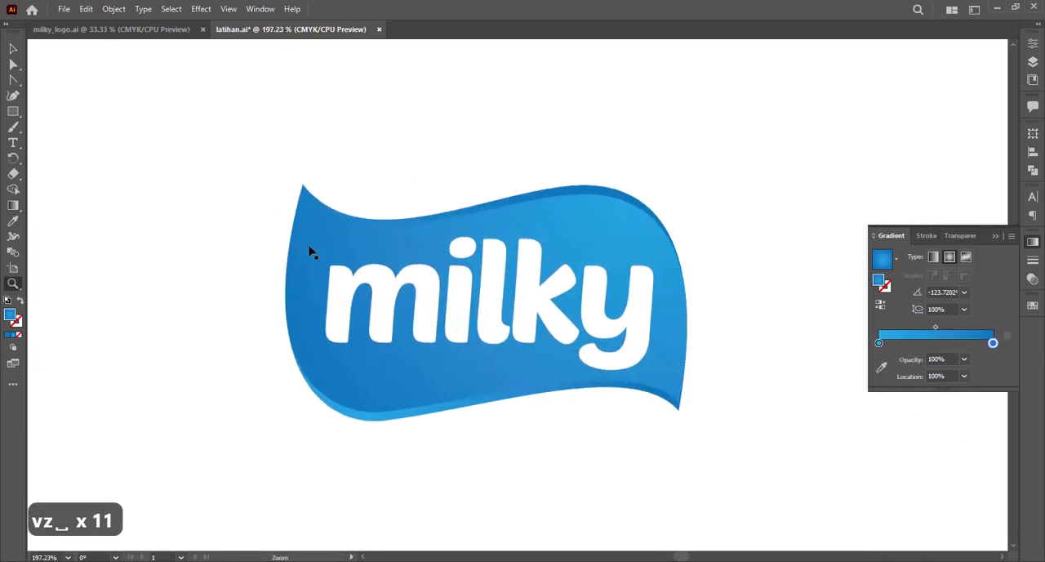
# Step: Move the back badge's upper-left corner down to meet the front badge's corner
pyautogui.press('z')
pyautogui.moveTo(311, 252); pyautogui.dragTo(436, 288)
pyautogui.press('a')
pyautogui.moveTo(381, 222); pyautogui.dragTo(382, 254)
pyautogui.scroll(-5, 462, 229)
pyautogui.press('space')
# Step: Move the back badge's lower-right corner up to meet the front badge's corner
pyautogui.press('z')
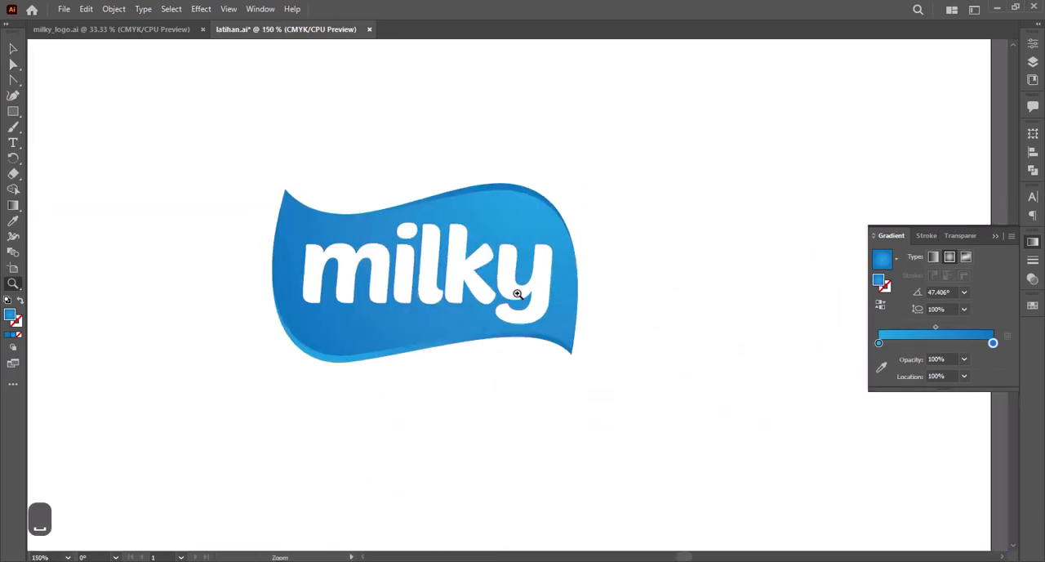
pyautogui.moveTo(518, 293); pyautogui.dragTo(615, 392)
pyautogui.press('a')
pyautogui.moveTo(552, 360); pyautogui.dragTo(553, 326)
pyautogui.click(600, 353)
pyautogui.press('z')
pyautogui.scroll(-5, 541, 279)
pyautogui.press('space')
pyautogui.moveTo(474, 302); pyautogui.dragTo(570, 313)
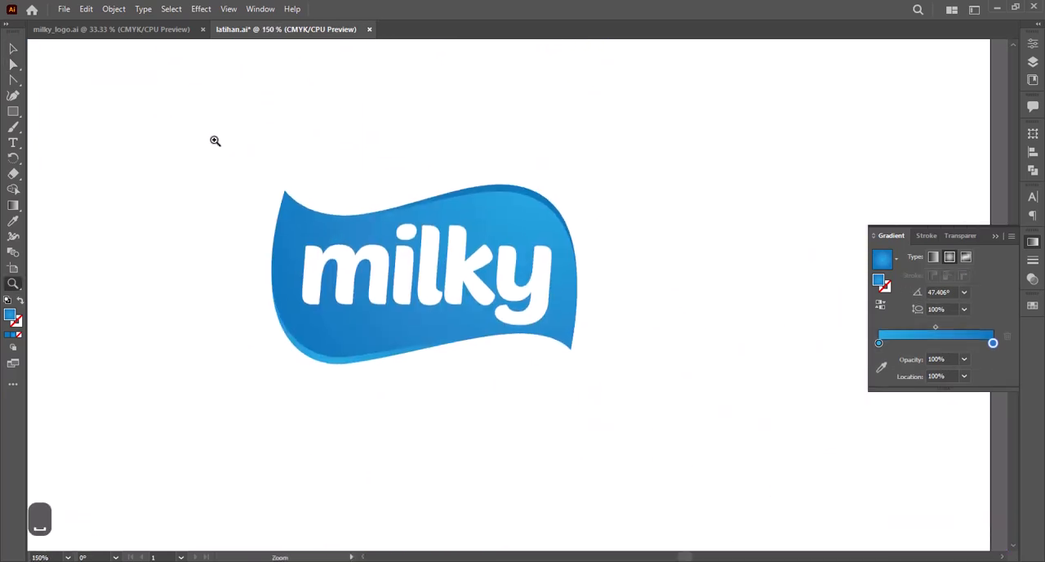
# Step: Draw a large circle centred on the badge, about as wide as it, and send it to the back
pyautogui.moveTo(214, 137); pyautogui.dragTo(667, 414)
pyautogui.press('v')
pyautogui.press('z')
pyautogui.click(585, 277)
pyautogui.keyDown('alt'); pyautogui.click(501, 277); pyautogui.keyUp('alt')
pyautogui.press('space')
pyautogui.moveTo(537, 245); pyautogui.dragTo(523, 212)
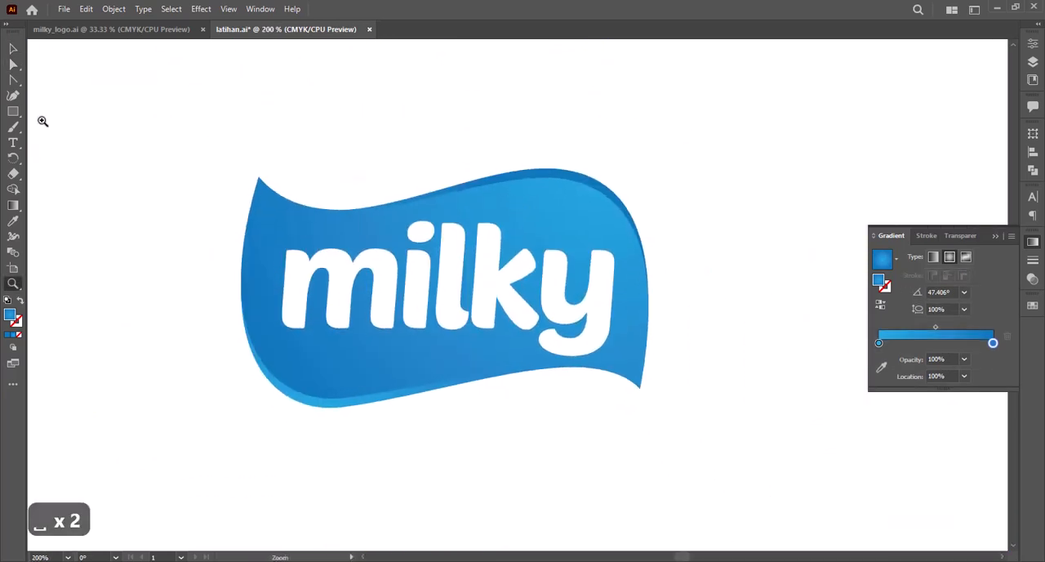
pyautogui.moveTo(13, 111); pyautogui.dragTo(57, 139)
pyautogui.moveTo(417, 142)
pyautogui.mouseDown()
pyautogui.moveTo(646, 420)
pyautogui.moveTo(356, 78)
pyautogui.mouseUp()
pyautogui.press('v')
pyautogui.moveTo(568, 172); pyautogui.dragTo(463, 185)
pyautogui.hotkey('ctrl', 'shift', '[')
pyautogui.hotkey('ctrl', 'shift', '[')
pyautogui.moveTo(594, 435); pyautogui.dragTo(649, 493)
pyautogui.press('space')
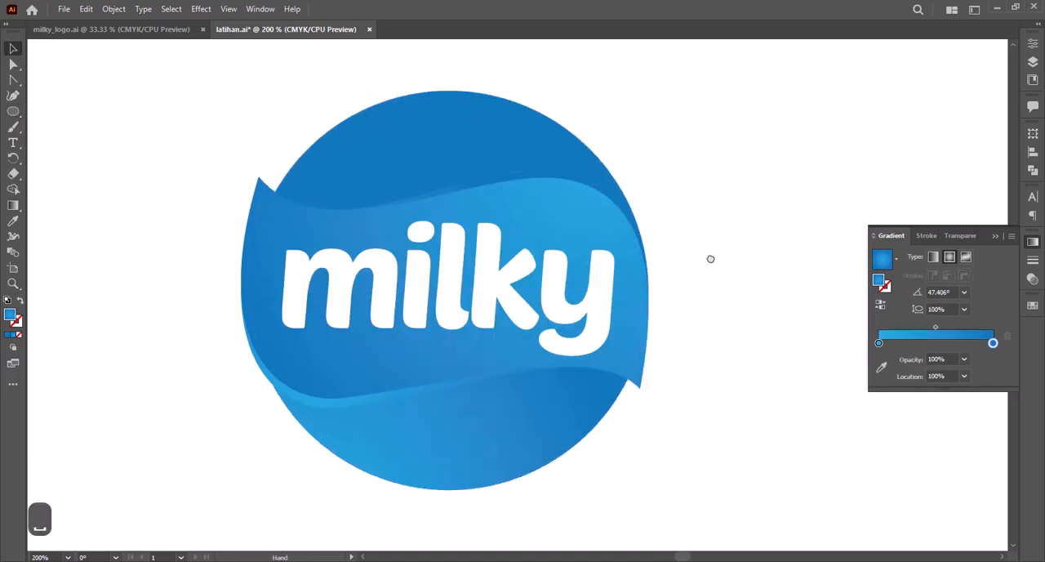
# Step: Fill the circle behind the badge with yellow
pyautogui.moveTo(711, 259); pyautogui.dragTo(706, 256)
pyautogui.press('z')
pyautogui.keyDown('alt'); pyautogui.click(574, 259); pyautogui.keyUp('alt')
pyautogui.keyDown('alt'); pyautogui.click(574, 259); pyautogui.keyUp('alt')
pyautogui.press('v')
pyautogui.click(1034, 308)
pyautogui.click(924, 342)
pyautogui.click(680, 310)
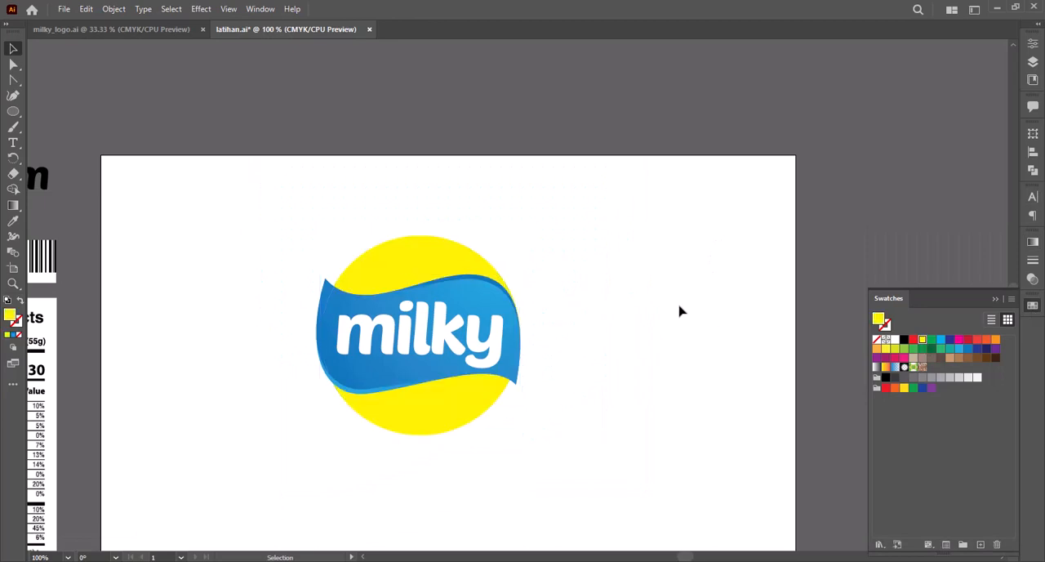
# Step: Enlarge the yellow circle slightly from its centre
pyautogui.press('space')
pyautogui.moveTo(680, 310); pyautogui.dragTo(719, 266)
pyautogui.press('z')
pyautogui.moveTo(335, 145); pyautogui.dragTo(621, 447)
pyautogui.press('v')
pyautogui.press('z')
pyautogui.moveTo(298, 108); pyautogui.dragTo(657, 468)
pyautogui.press('v')
pyautogui.click(458, 154)
pyautogui.press('space')
pyautogui.moveTo(458, 157); pyautogui.dragTo(447, 232)
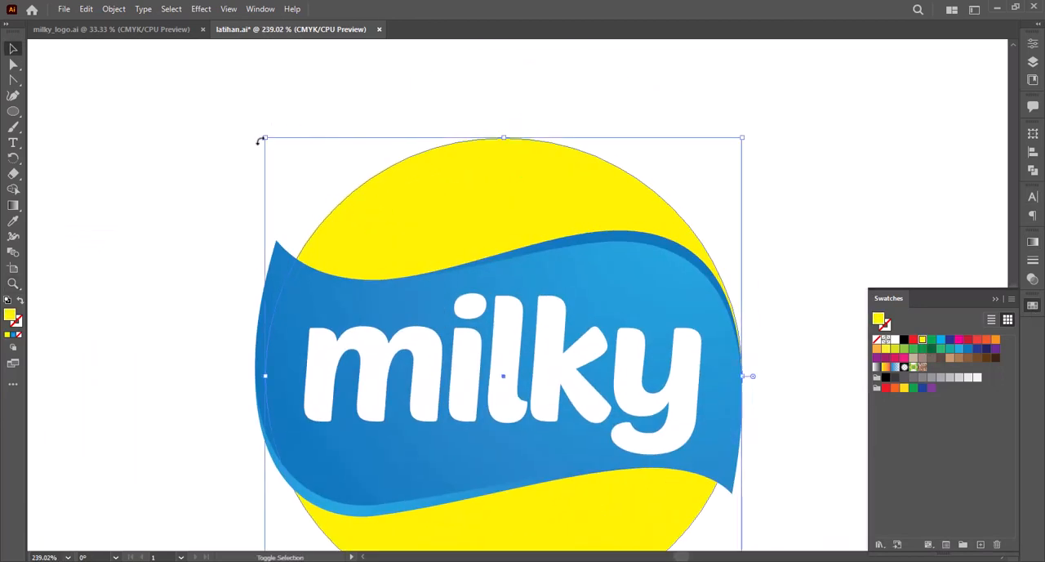
pyautogui.moveTo(262, 138); pyautogui.dragTo(255, 127)
pyautogui.press('z')
pyautogui.keyDown('alt'); pyautogui.click(605, 283); pyautogui.keyUp('alt')
pyautogui.press('space')
pyautogui.moveTo(605, 284); pyautogui.dragTo(523, 215)
# Step: Nudge the upper-left corners of both badge shapes right onto the circle's edge and bow the back shape's left edge outward
pyautogui.moveTo(268, 117); pyautogui.dragTo(505, 379)
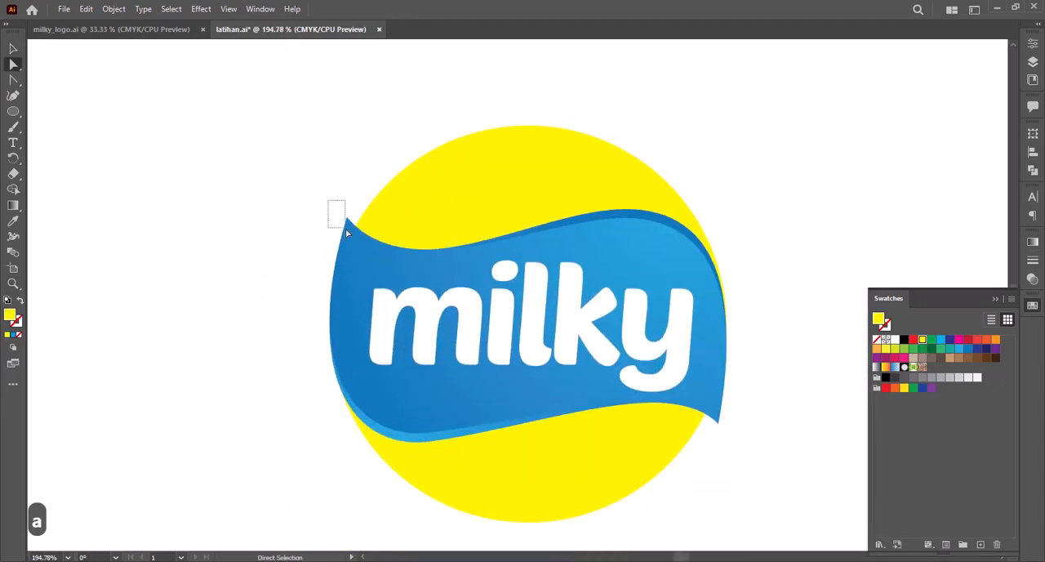
pyautogui.press('Right')
pyautogui.press('Right')
pyautogui.press('Right')
pyautogui.press('Right')
pyautogui.press('Right')
pyautogui.press('Right')
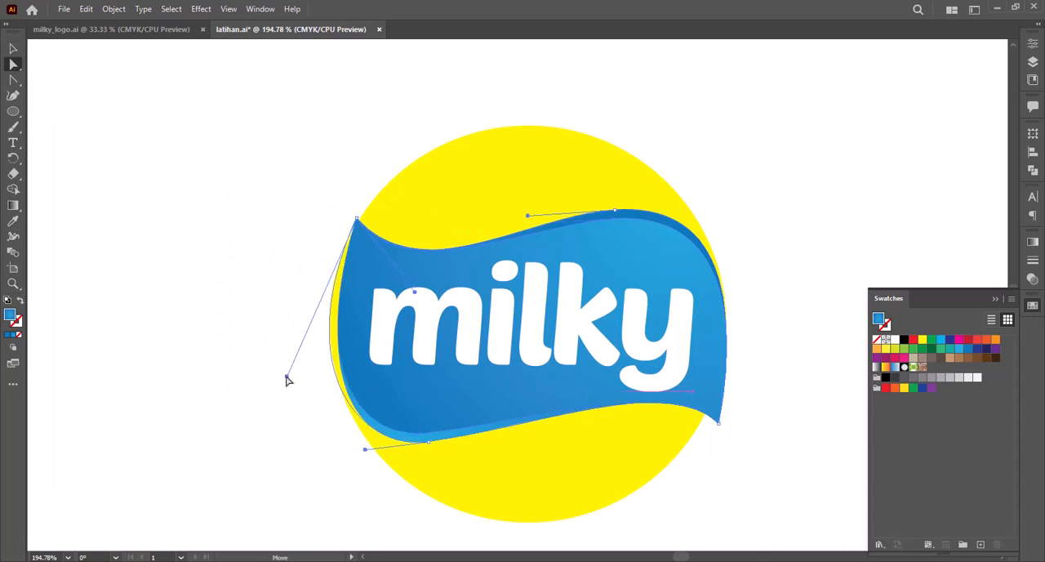
# Step: Nudge the lower-right corners of the badge left onto the circle's edge and bow its right edge outward
pyautogui.press('space')
pyautogui.moveTo(743, 420); pyautogui.dragTo(662, 395)
pyautogui.moveTo(662, 395); pyautogui.dragTo(627, 415)
pyautogui.press('Left')
pyautogui.press('Left')
pyautogui.press('Left')
pyautogui.press('Left')
pyautogui.press('Left')
pyautogui.press('Left')
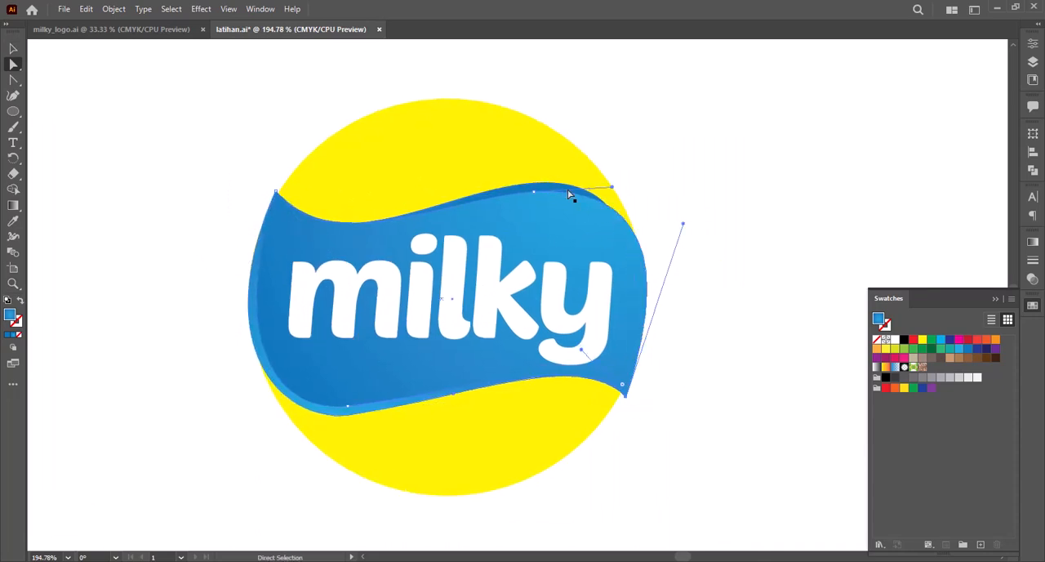
pyautogui.press('v')
pyautogui.click(684, 230)
# Step: Bow the front badge's left edge outward so that the rim on that side becomes thinner
pyautogui.press('space')
pyautogui.moveTo(517, 295); pyautogui.dragTo(565, 284)
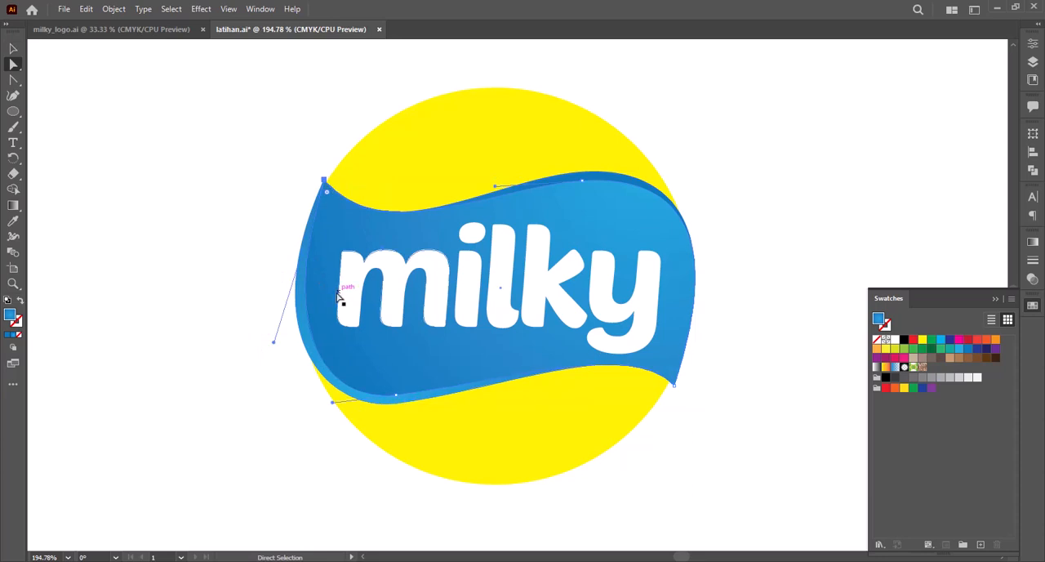
pyautogui.hotkey('ctrl', 'space')
pyautogui.press('space')
pyautogui.moveTo(216, 112); pyautogui.dragTo(530, 361)
pyautogui.moveTo(384, 391); pyautogui.dragTo(354, 390)
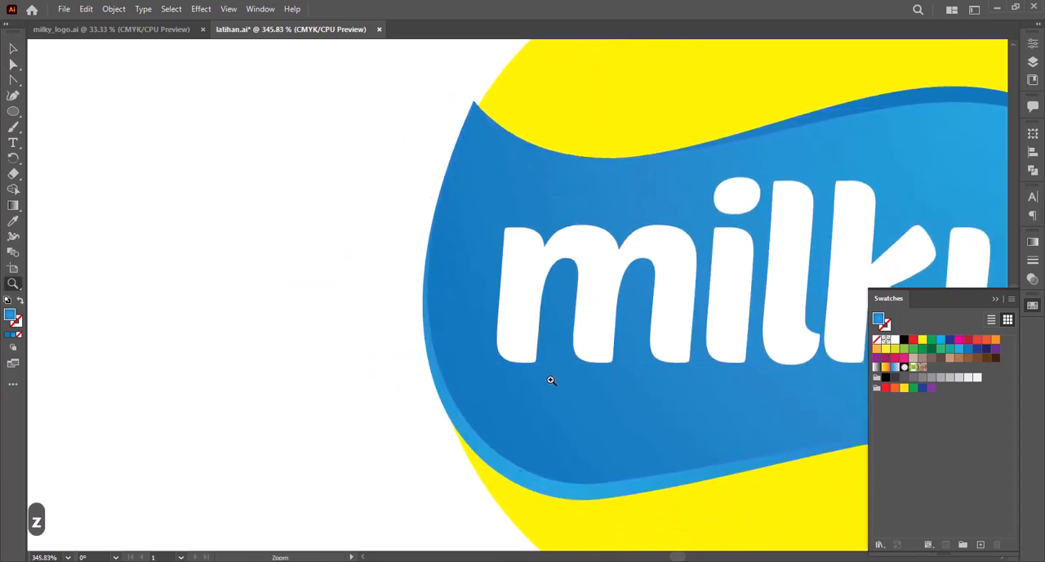
# Step: Inspect the reshaped badge edges against the yellow circle, close up and at full size
pyautogui.keyDown('alt'); pyautogui.click(551, 380); pyautogui.keyUp('alt')
pyautogui.press('space')
pyautogui.moveTo(549, 377); pyautogui.dragTo(527, 485)
pyautogui.moveTo(369, 148); pyautogui.dragTo(650, 401)
pyautogui.moveTo(591, 327); pyautogui.dragTo(613, 362)
pyautogui.press('v')
pyautogui.press('z')
pyautogui.keyDown('alt'); pyautogui.click(578, 330); pyautogui.keyUp('alt')
pyautogui.moveTo(328, 175); pyautogui.dragTo(641, 418)
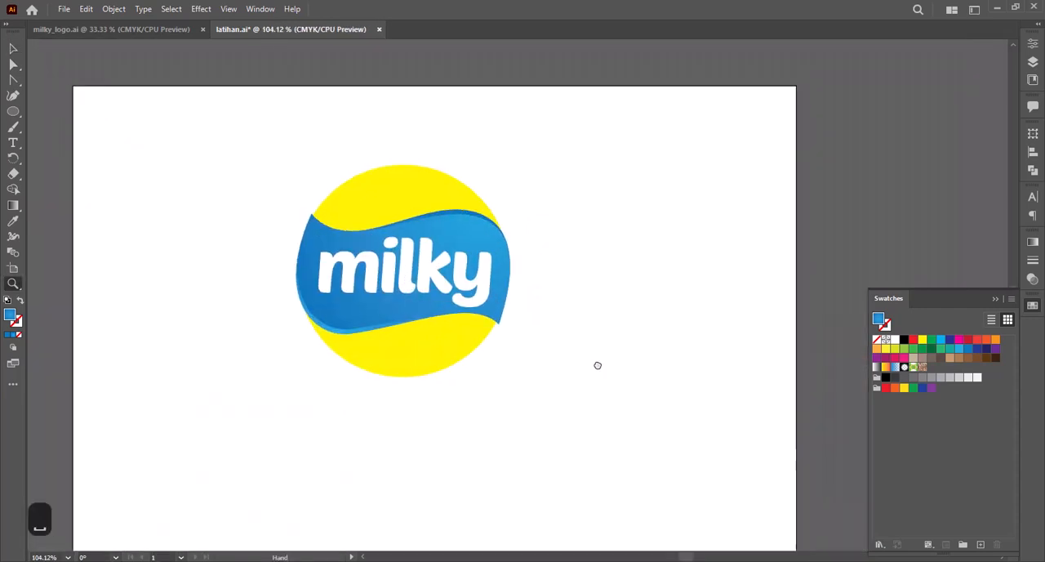
# Step: Shrink the yellow circle slightly from its centre so that the badge overhangs it on both sides
pyautogui.moveTo(597, 365); pyautogui.dragTo(578, 343)
pyautogui.moveTo(233, 102); pyautogui.dragTo(624, 399)
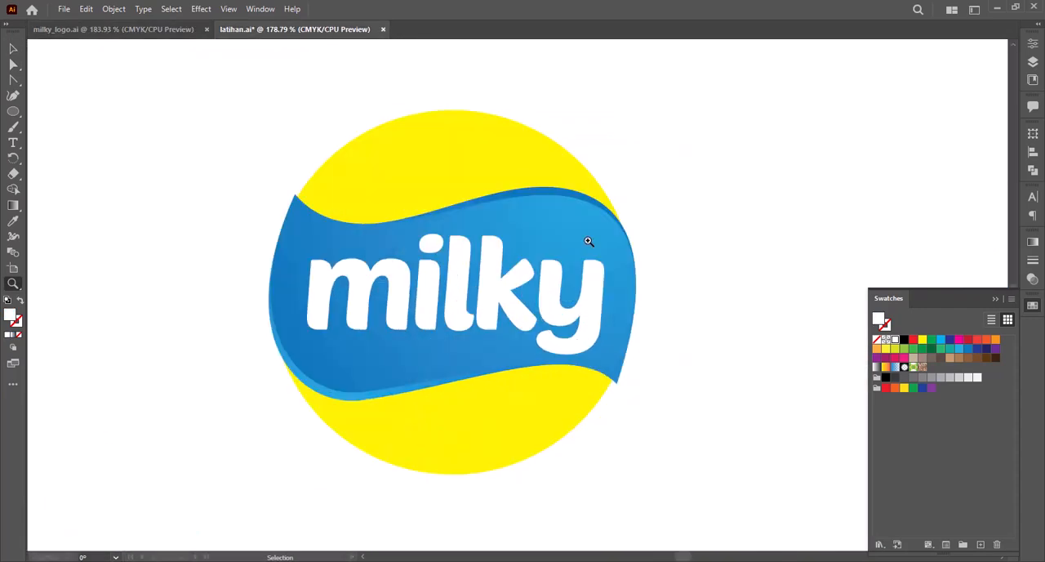
pyautogui.press('z')
pyautogui.keyDown('alt'); pyautogui.click(563, 252); pyautogui.keyUp('alt')
pyautogui.press('v')
pyautogui.moveTo(560, 170); pyautogui.dragTo(484, 215)
pyautogui.moveTo(596, 169); pyautogui.dragTo(589, 176)
pyautogui.click(677, 205)
pyautogui.press('z')
pyautogui.keyDown('alt'); pyautogui.click(613, 345); pyautogui.keyUp('alt')
pyautogui.moveTo(497, 325); pyautogui.dragTo(523, 345)
pyautogui.moveTo(295, 159); pyautogui.dragTo(596, 394)
pyautogui.press('v')
pyautogui.click(502, 386)
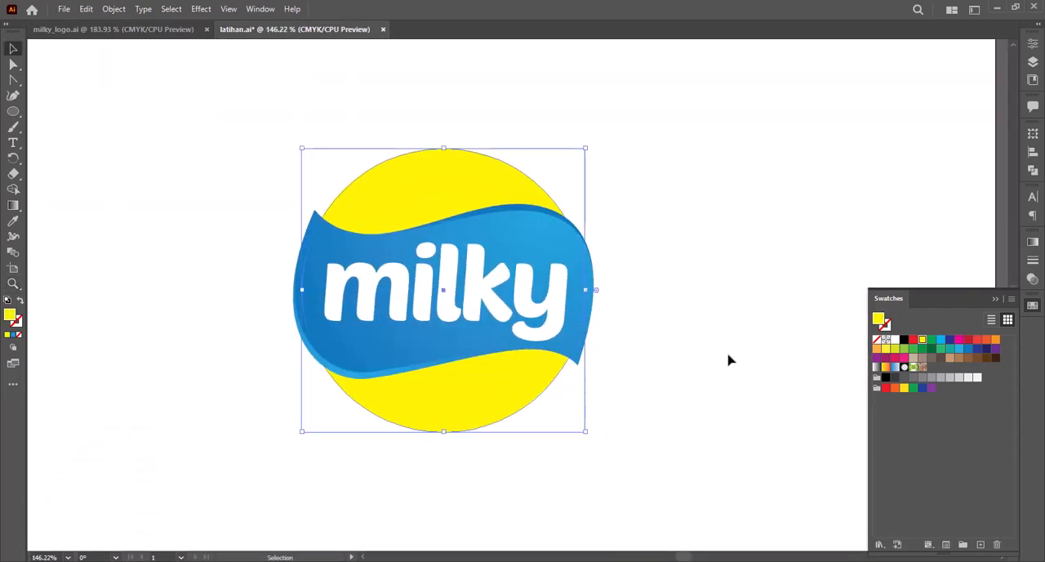
pyautogui.click(730, 359)
# Step: Nudge the upper-left corners of both badge shapes right and their lower-right corners left, closer to the circle
pyautogui.moveTo(443, 290); pyautogui.dragTo(680, 454)
pyautogui.moveTo(653, 384); pyautogui.dragTo(608, 388)
pyautogui.press('v')
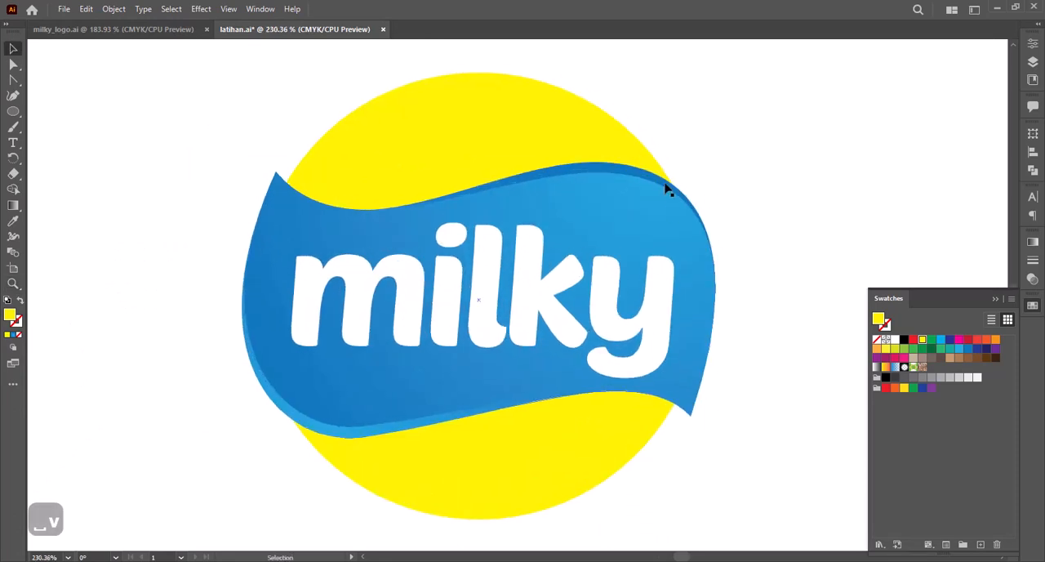
pyautogui.moveTo(288, 181); pyautogui.dragTo(287, 181)
pyautogui.press('Right')
pyautogui.press('Right')
pyautogui.press('Right')
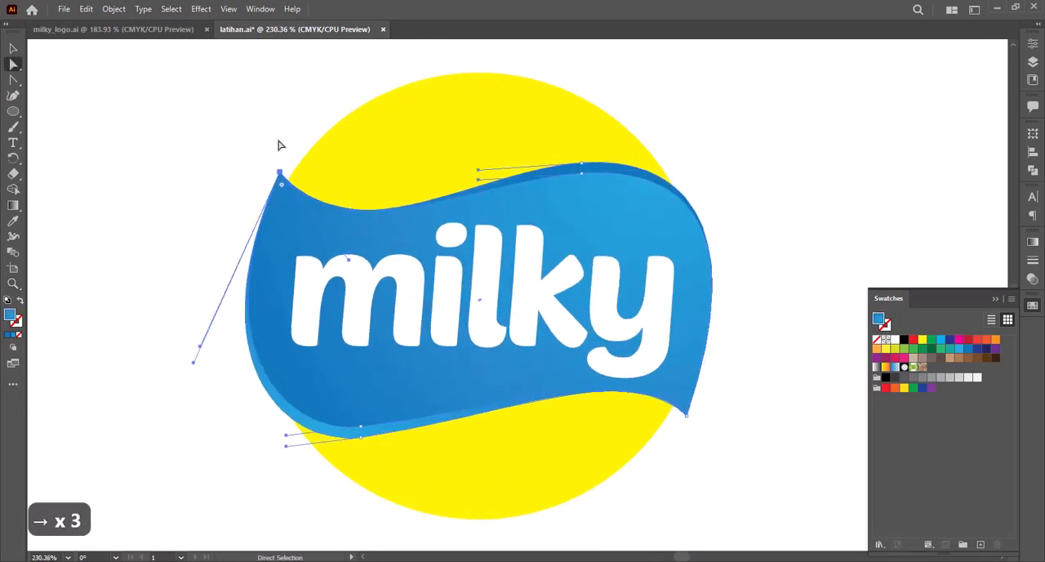
pyautogui.moveTo(707, 405); pyautogui.dragTo(677, 429)
pyautogui.press('Left')
pyautogui.press('Left')
pyautogui.press('v')
pyautogui.press('z')
# Step: Paste a copy of the yellow circle in front of it and fill the copy white
pyautogui.scroll(-4, 534, 282)
pyautogui.moveTo(270, 188); pyautogui.dragTo(654, 431)
pyautogui.hotkey('ctrl', 'c')
pyautogui.hotkey('ctrl', 'f')
pyautogui.press('i')
pyautogui.click(699, 228)
# Step: Shrink and flatten the white copy into a wide ellipse near the top of the yellow circle
pyautogui.press('v')
pyautogui.moveTo(552, 142); pyautogui.dragTo(543, 151)
pyautogui.moveTo(417, 405); pyautogui.dragTo(417, 196)
pyautogui.moveTo(544, 174); pyautogui.dragTo(481, 174)
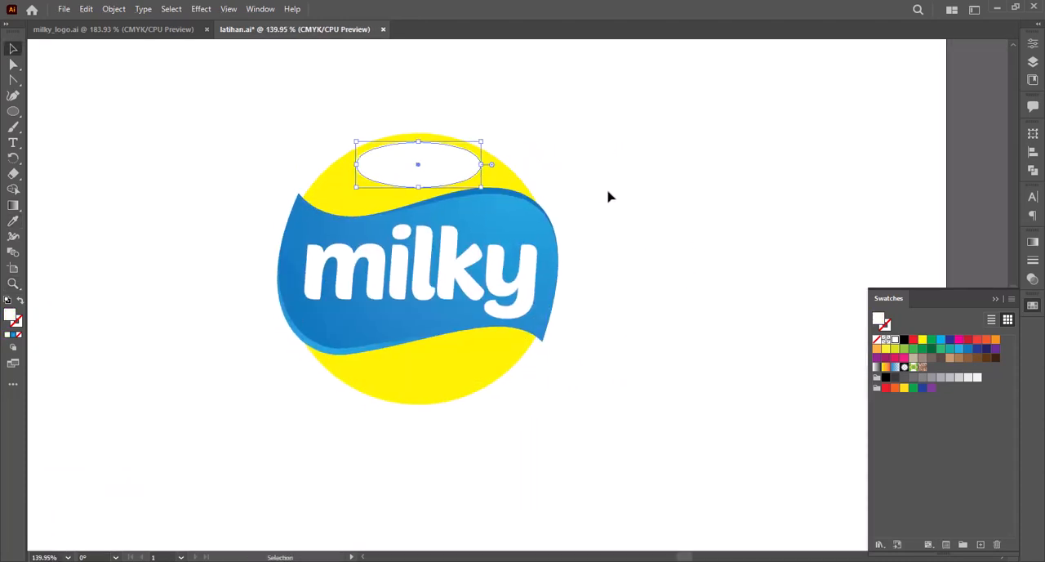
pyautogui.moveTo(608, 197); pyautogui.dragTo(582, 178)
# Step: Duplicate the yellow circle beside the logo, then overlap it with a second copy offset to the left and filled white
pyautogui.moveTo(420, 338); pyautogui.dragTo(749, 338)
pyautogui.moveTo(750, 338); pyautogui.dragTo(678, 312)
pyautogui.moveTo(681, 334); pyautogui.dragTo(649, 334)
pyautogui.press('i')
pyautogui.click(799, 120)
pyautogui.press('v')
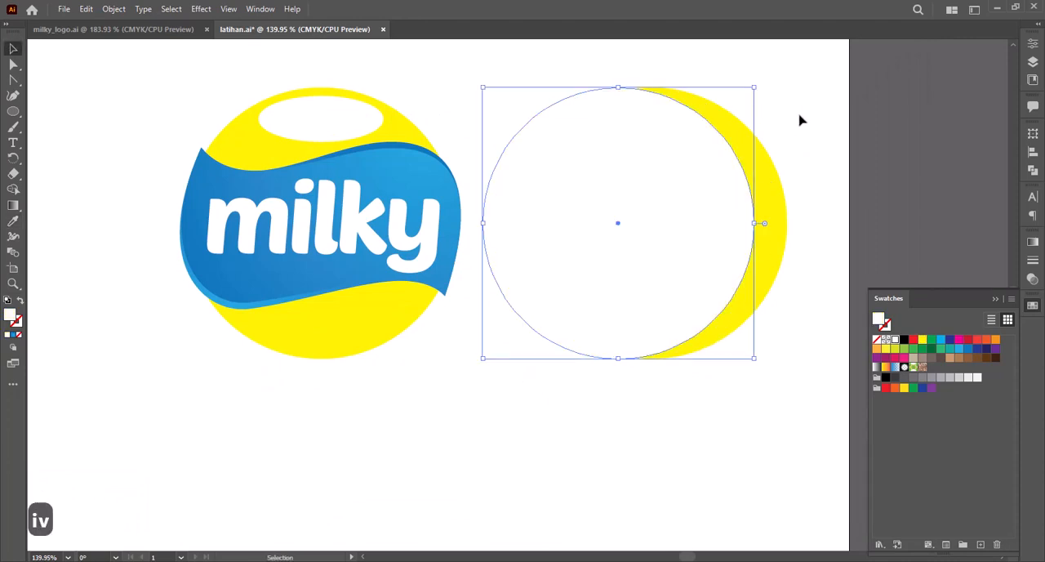
# Step: Subtract the white circle from the yellow copy to leave a crescent
pyautogui.click(716, 229)
pyautogui.keyDown('shift'); pyautogui.click(770, 235); pyautogui.keyUp('shift')
pyautogui.click(1033, 44)
pyautogui.scroll(-3, 914, 245)
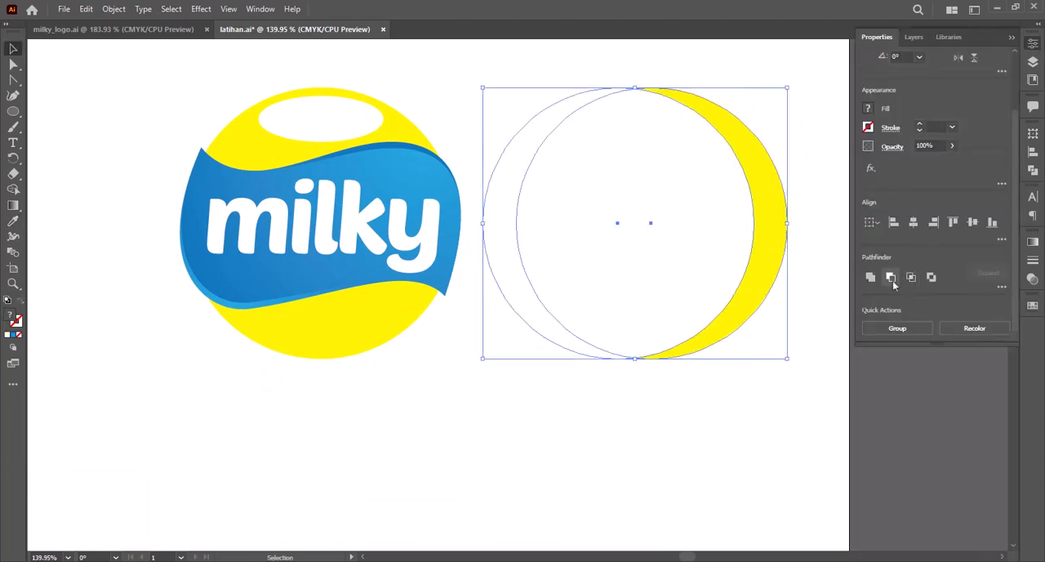
pyautogui.click(892, 278)
pyautogui.click(1033, 44)
# Step: Colour the crescent white, move it onto the logo's right half and scale it down inside the yellow circle
pyautogui.click(825, 180)
pyautogui.moveTo(760, 264); pyautogui.dragTo(427, 264)
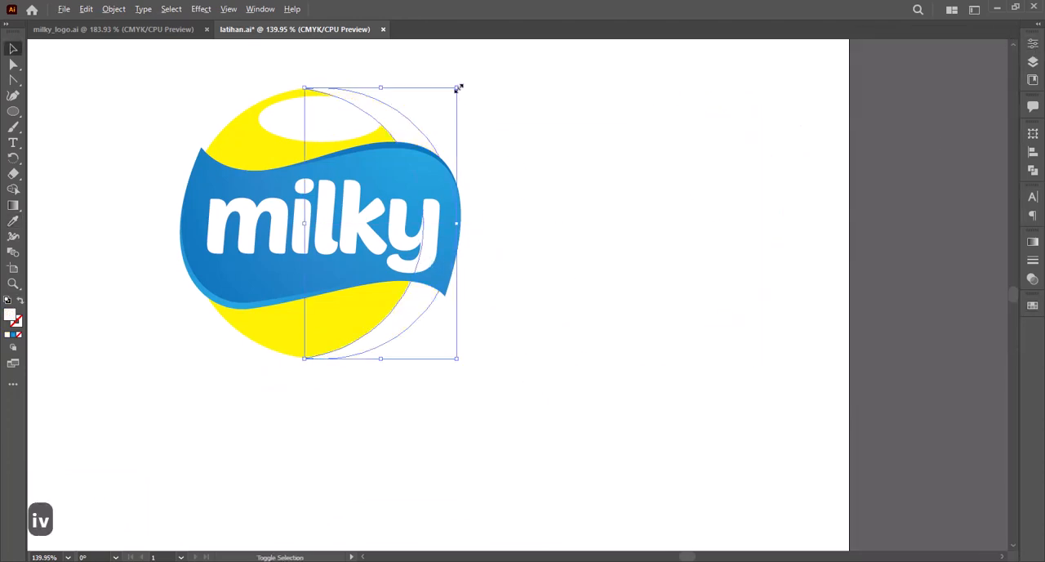
pyautogui.moveTo(458, 89); pyautogui.dragTo(434, 129)
pyautogui.moveTo(513, 297); pyautogui.dragTo(449, 294)
pyautogui.moveTo(450, 294); pyautogui.dragTo(498, 300)
pyautogui.moveTo(498, 300); pyautogui.dragTo(566, 354)
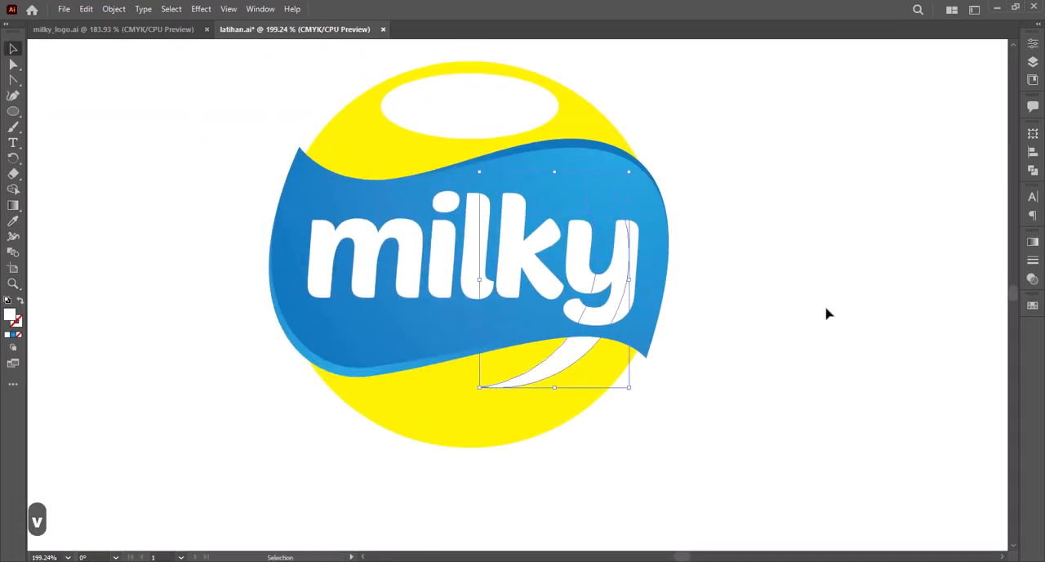
# Step: Shift the white crescent slightly down and left to sit as a highlight beneath the badge
pyautogui.press('z')
pyautogui.moveTo(827, 313); pyautogui.dragTo(539, 343)
pyautogui.press('v')
pyautogui.moveTo(503, 214); pyautogui.dragTo(492, 201)
pyautogui.click(724, 341)
# Step: Scale the "milky" lettering down slightly and move it up a little on the badge
pyautogui.press('z')
pyautogui.moveTo(724, 341); pyautogui.dragTo(606, 302)
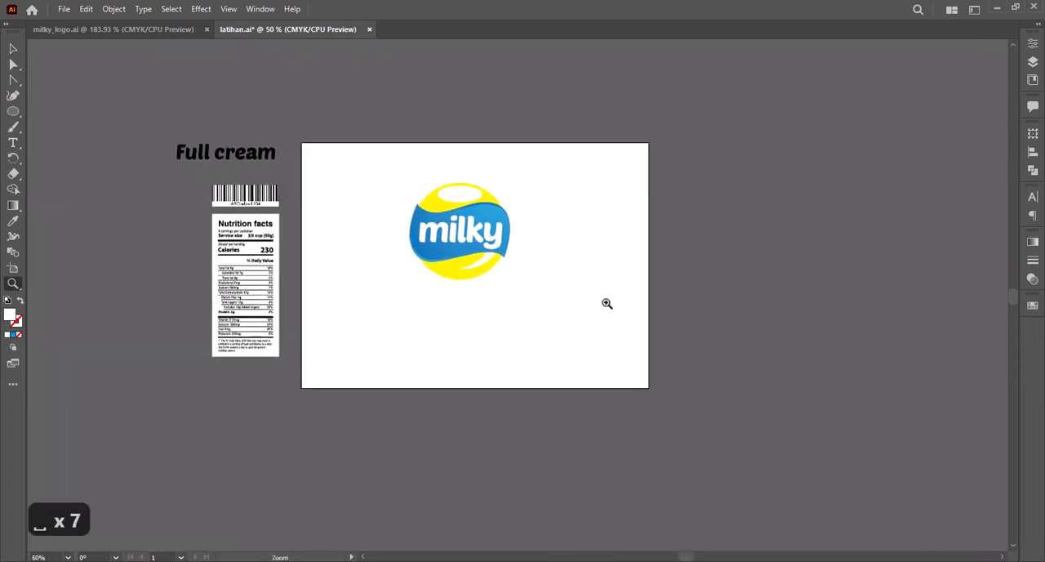
pyautogui.moveTo(368, 152); pyautogui.dragTo(577, 359)
pyautogui.press('v')
pyautogui.moveTo(589, 202); pyautogui.dragTo(583, 204)
pyautogui.moveTo(520, 251); pyautogui.dragTo(518, 245)
pyautogui.click(653, 291)
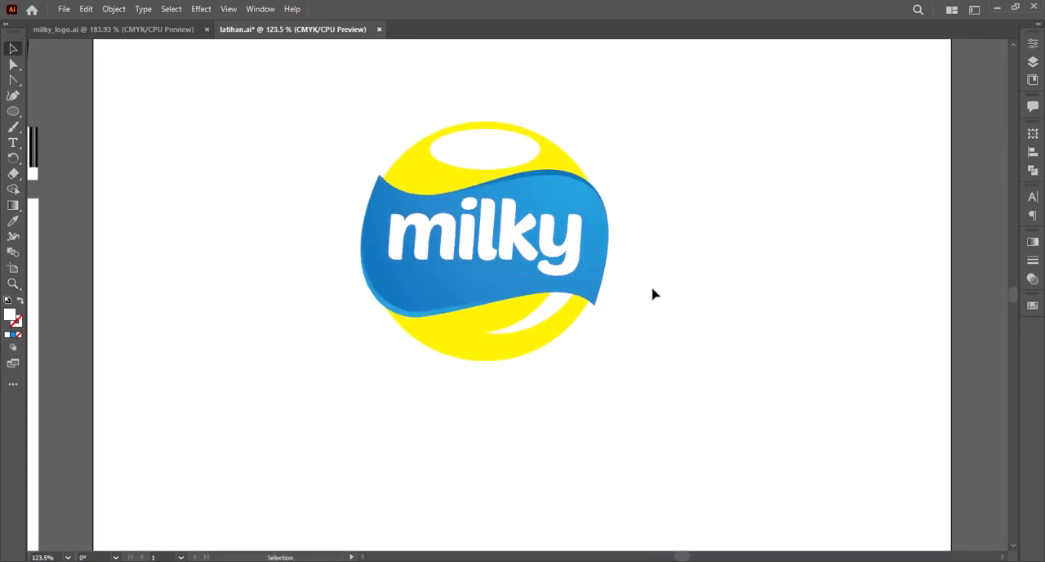
# Step: Draw a rough white spoon-like shape with the Pen tool on the blue badge beneath the "milky" lettering
pyautogui.press('z')
pyautogui.click(507, 282)
pyautogui.moveTo(414, 316); pyautogui.dragTo(448, 299)
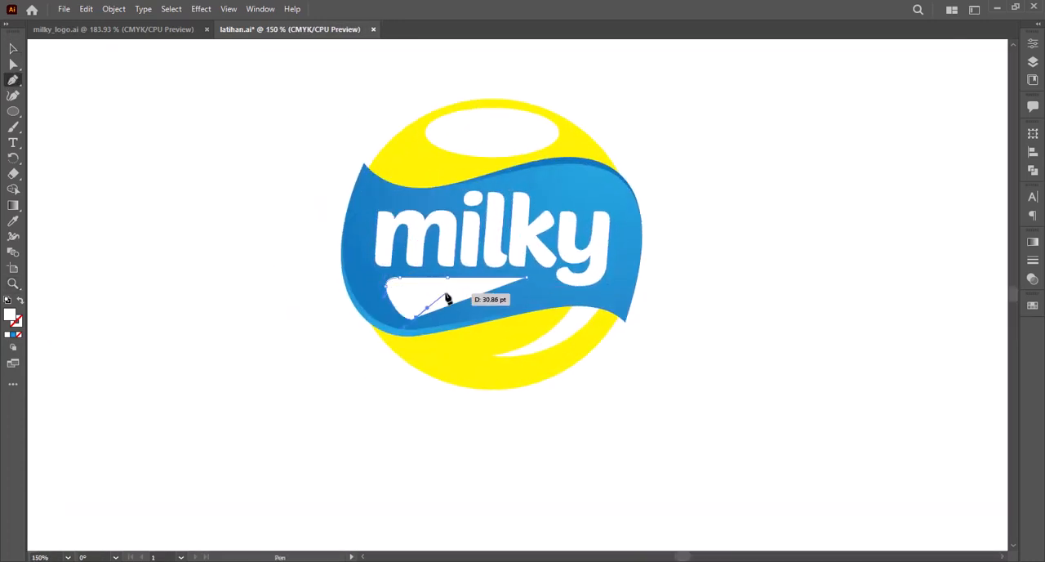
pyautogui.moveTo(301, 180); pyautogui.dragTo(641, 343)
pyautogui.press('a')
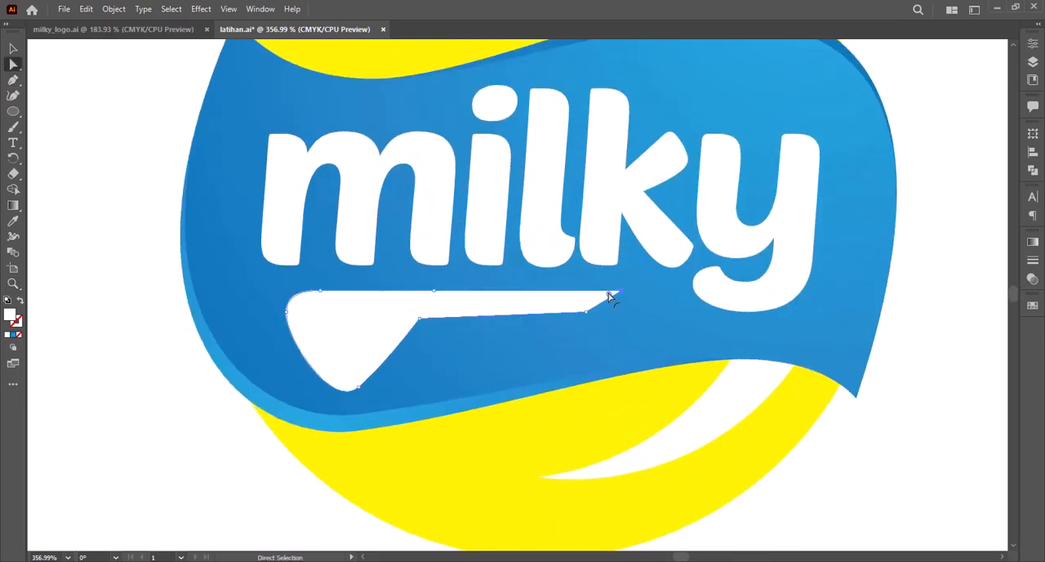
# Step: Extend the narrow handle of the white spoon shape towards the "y" and round off its tip
pyautogui.press('z')
pyautogui.moveTo(367, 203); pyautogui.dragTo(675, 418)
pyautogui.press('a')
pyautogui.moveTo(713, 260); pyautogui.dragTo(821, 255)
pyautogui.press('z')
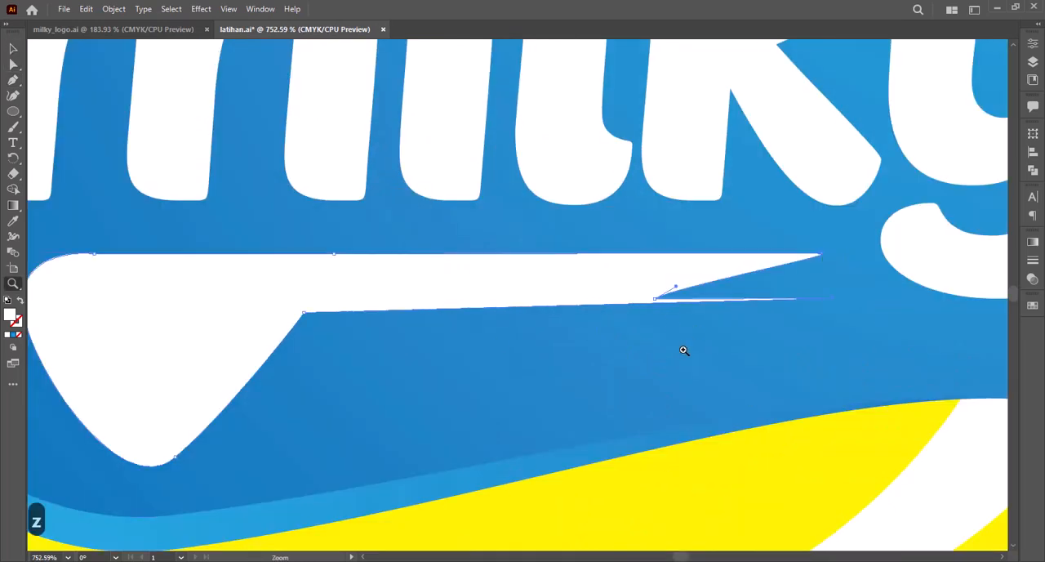
pyautogui.click(656, 299)
pyautogui.press('a')
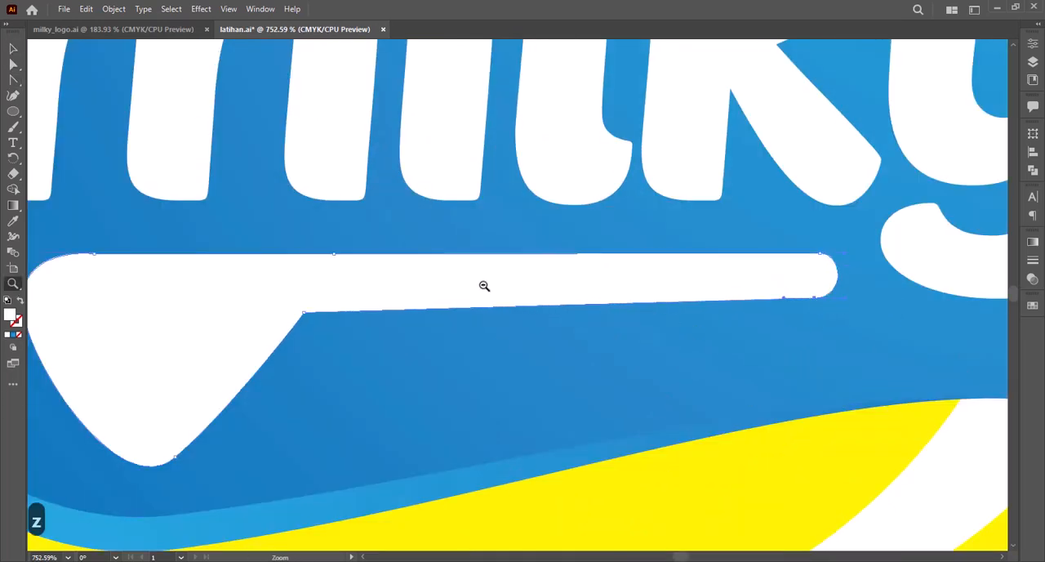
# Step: Reshape the wide end of the white shape into a smooth rounded bowl that curves into the handle's underside
pyautogui.keyDown('alt'); pyautogui.click(484, 286); pyautogui.keyUp('alt')
pyautogui.moveTo(126, 241); pyautogui.dragTo(626, 427)
pyautogui.press('a')
pyautogui.moveTo(315, 233); pyautogui.dragTo(322, 308)
pyautogui.moveTo(389, 185); pyautogui.dragTo(503, 185)
pyautogui.hotkey('shift', 'c')
pyautogui.moveTo(503, 186); pyautogui.dragTo(425, 185)
pyautogui.moveTo(606, 246); pyautogui.dragTo(685, 245)
pyautogui.press('a')
pyautogui.moveTo(471, 399); pyautogui.dragTo(478, 406)
pyautogui.moveTo(321, 308); pyautogui.dragTo(340, 348)
pyautogui.moveTo(343, 294); pyautogui.dragTo(322, 263)
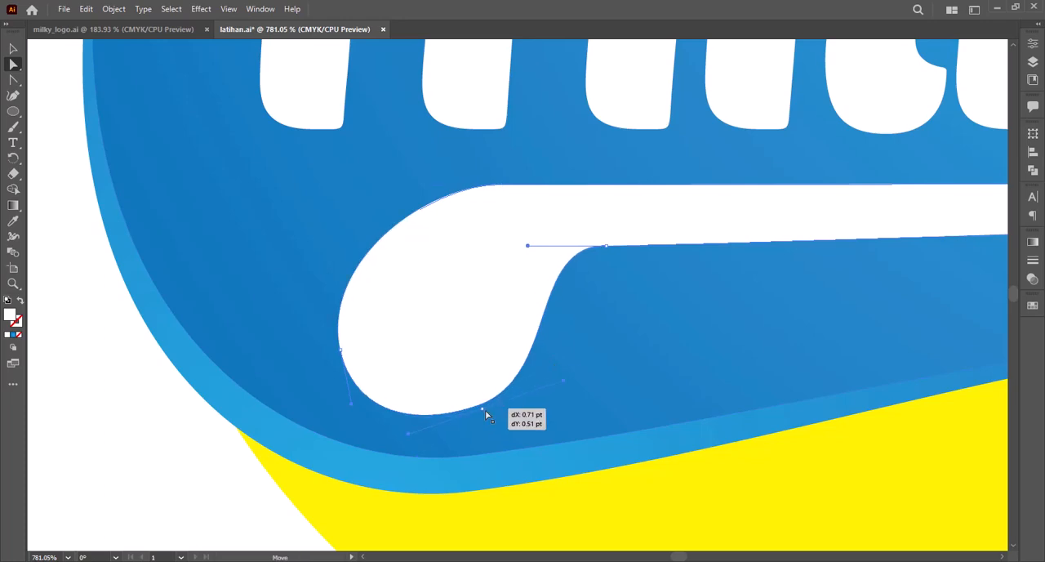
pyautogui.moveTo(688, 247); pyautogui.dragTo(690, 247)
# Step: Refine the white spoon's outline by shifting the neck point towards the handle tip and smoothing its lower curve
pyautogui.press('z')
pyautogui.keyDown('alt'); pyautogui.click(539, 260); pyautogui.keyUp('alt')
pyautogui.moveTo(379, 264); pyautogui.dragTo(571, 408)
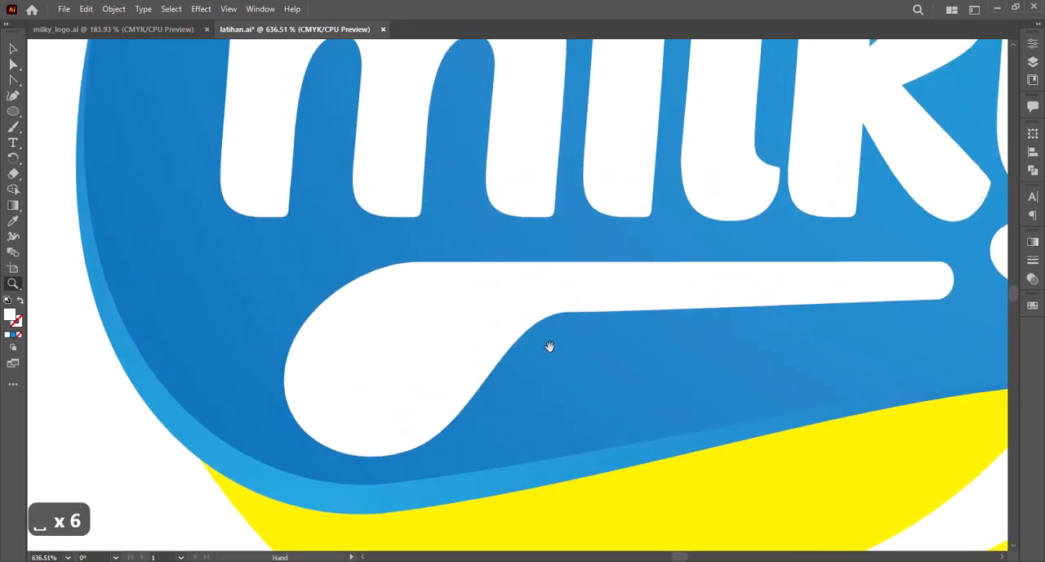
pyautogui.moveTo(550, 348); pyautogui.dragTo(498, 323)
pyautogui.press('v')
pyautogui.moveTo(232, 434); pyautogui.dragTo(249, 427)
pyautogui.moveTo(574, 427); pyautogui.dragTo(575, 410)
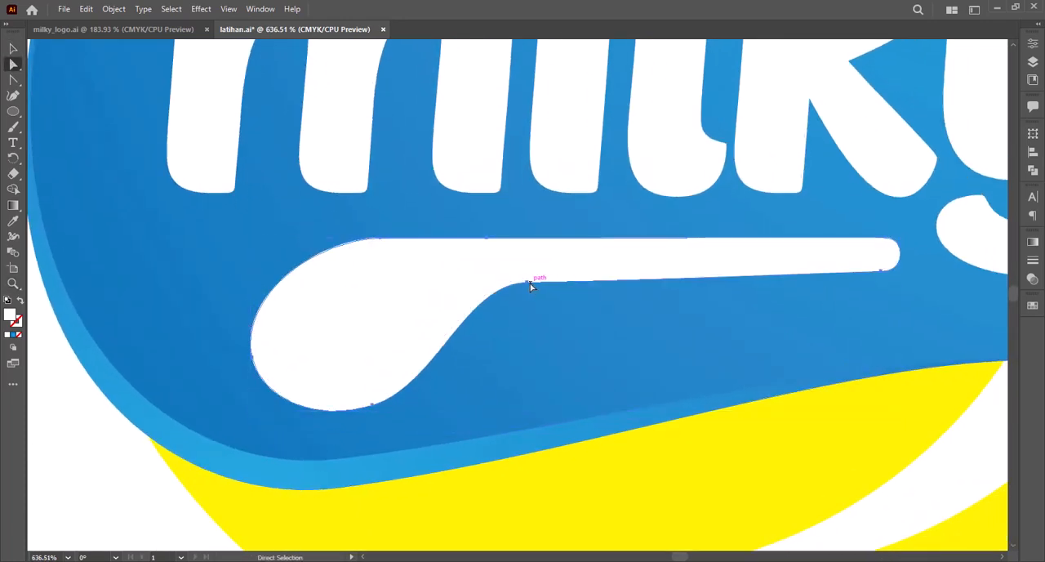
pyautogui.moveTo(528, 282); pyautogui.dragTo(553, 276)
pyautogui.moveTo(616, 275); pyautogui.dragTo(691, 238)
# Step: Save the logo drawing latihan.ai
pyautogui.press('z')
pyautogui.keyDown('alt'); pyautogui.click(662, 308); pyautogui.keyUp('alt')
pyautogui.moveTo(326, 286); pyautogui.dragTo(583, 287)
pyautogui.press('v')
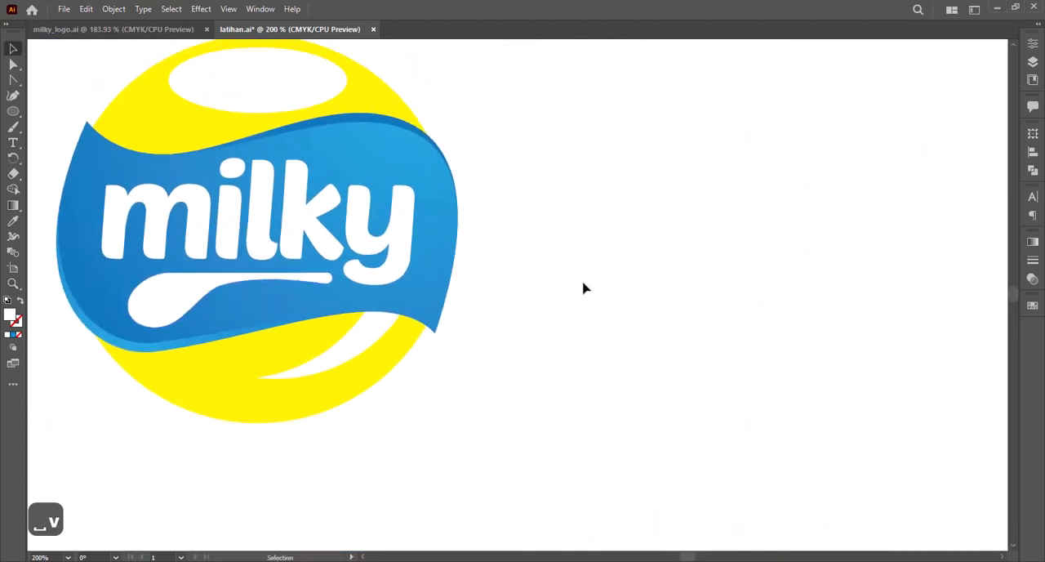
pyautogui.press('z')
pyautogui.keyDown('alt'); pyautogui.click(583, 288); pyautogui.keyUp('alt')
pyautogui.moveTo(471, 166); pyautogui.dragTo(724, 415)
pyautogui.press('v')
pyautogui.press('z')
pyautogui.keyDown('alt'); pyautogui.click(726, 348); pyautogui.keyUp('alt')
pyautogui.moveTo(290, 137); pyautogui.dragTo(633, 455)
pyautogui.press('v')
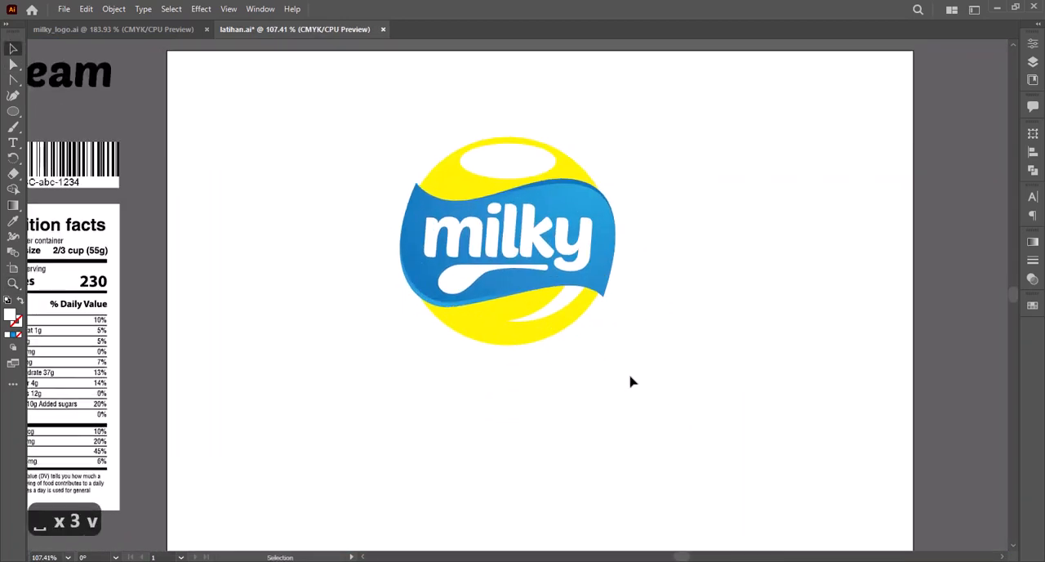
pyautogui.hotkey('ctrl', 's')
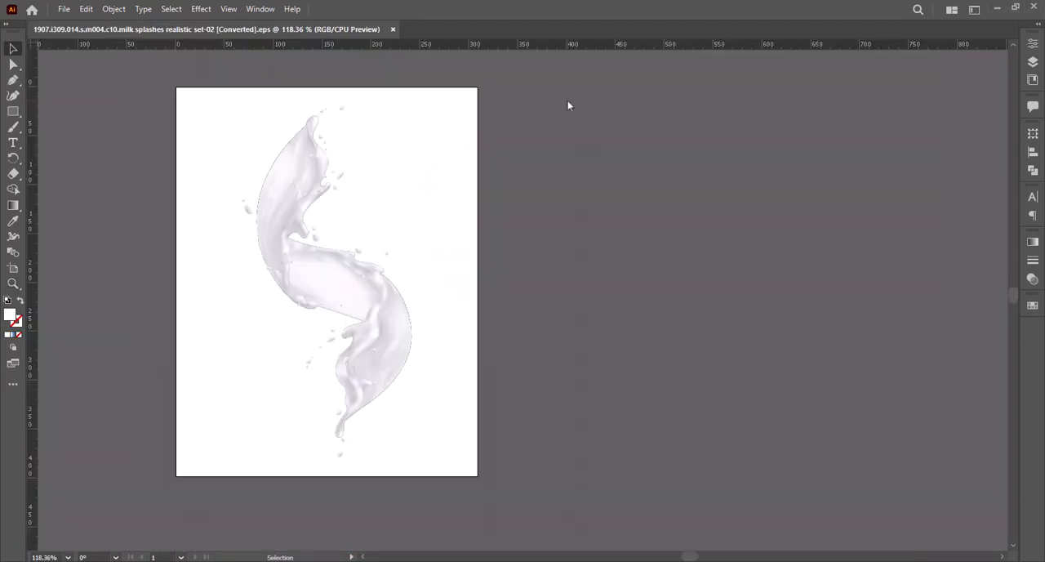
# Step: Ungroup the realistic milk splash artwork and deselect it
pyautogui.click(351, 279)
pyautogui.rightClick(350, 273)
pyautogui.click(390, 434)
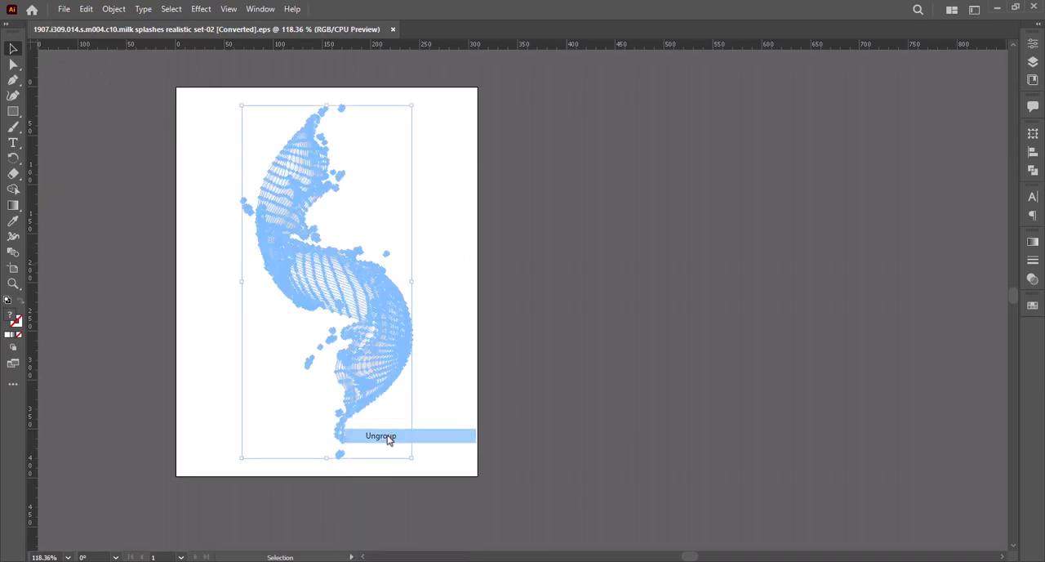
pyautogui.click(250, 325)
# Step: Widen the milk splash artboard well beyond the right side of the splash
pyautogui.click(13, 268)
pyautogui.moveTo(478, 282); pyautogui.dragTo(934, 283)
pyautogui.press('space')
pyautogui.moveTo(934, 282); pyautogui.dragTo(969, 274)
pyautogui.press('space')
pyautogui.moveTo(453, 287); pyautogui.dragTo(633, 292)
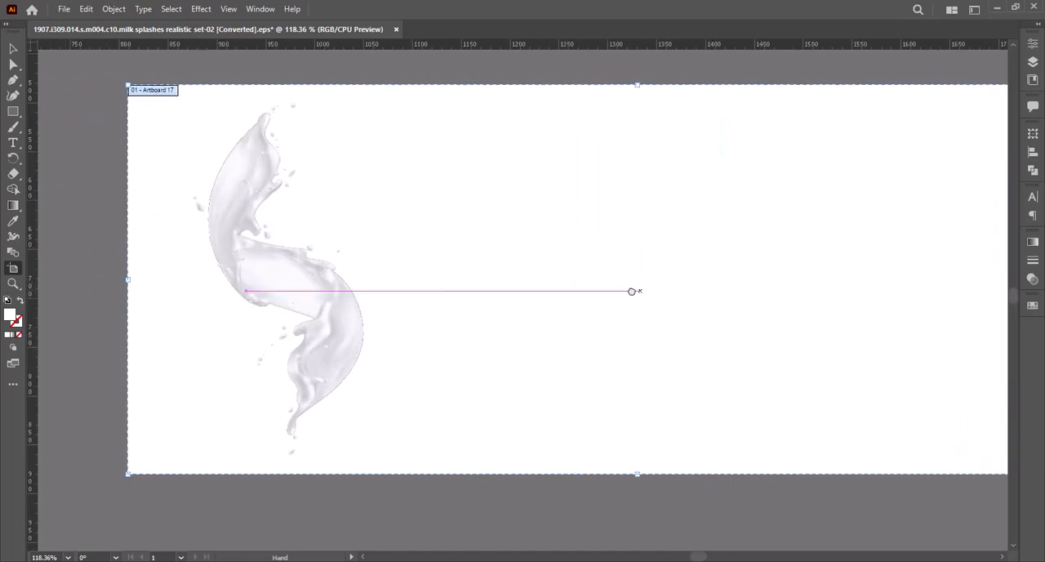
pyautogui.click(13, 49)
pyautogui.moveTo(358, 314); pyautogui.dragTo(541, 329)
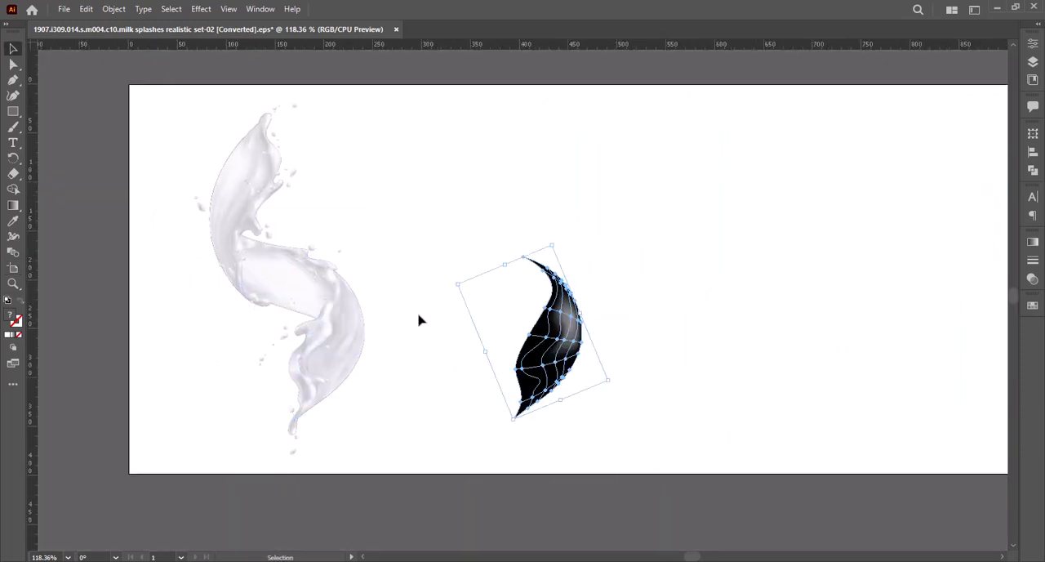
pyautogui.hotkey('ctrl', 'z')
pyautogui.moveTo(222, 206); pyautogui.dragTo(127, 206)
pyautogui.hotkey('ctrl', 'z')
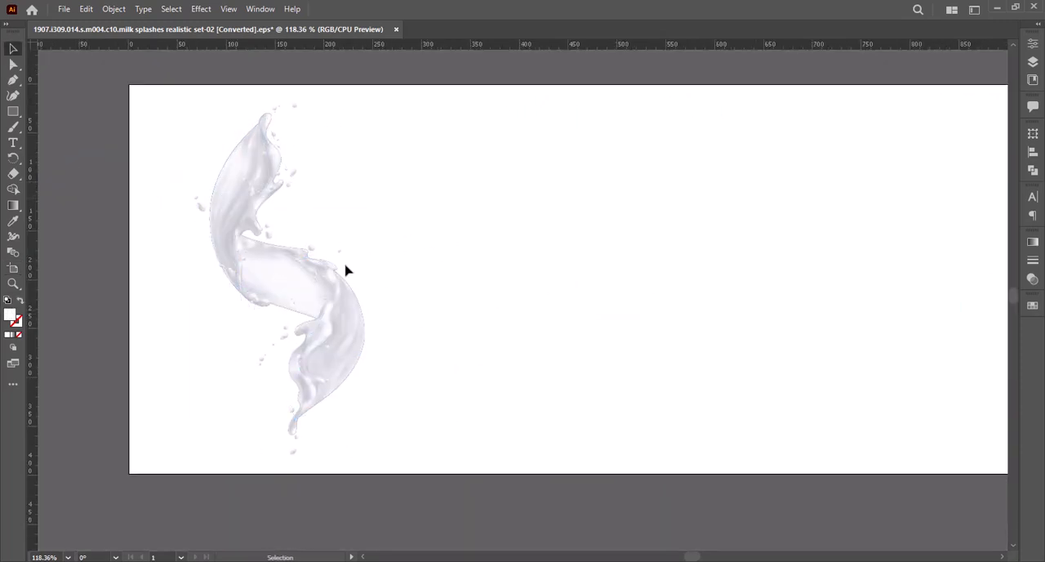
# Step: Separate the milk splash by moving its middle ribbon, lower splash and loose droplets to the right of the upper splash
pyautogui.moveTo(294, 282); pyautogui.dragTo(585, 242)
pyautogui.moveTo(343, 296); pyautogui.dragTo(719, 322)
pyautogui.moveTo(313, 250); pyautogui.dragTo(400, 253)
pyautogui.click(651, 172)
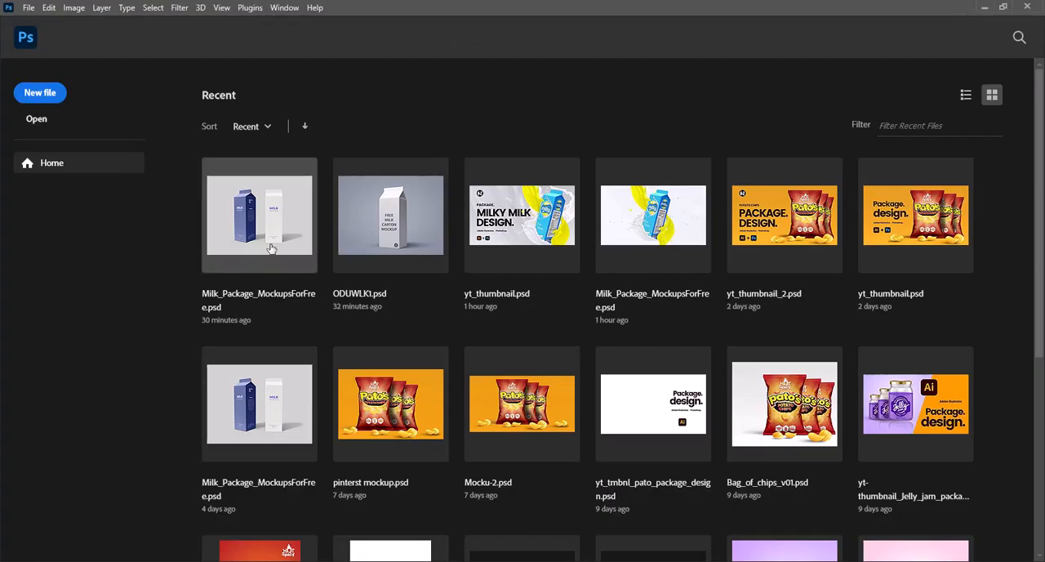
pyautogui.click(270, 239)
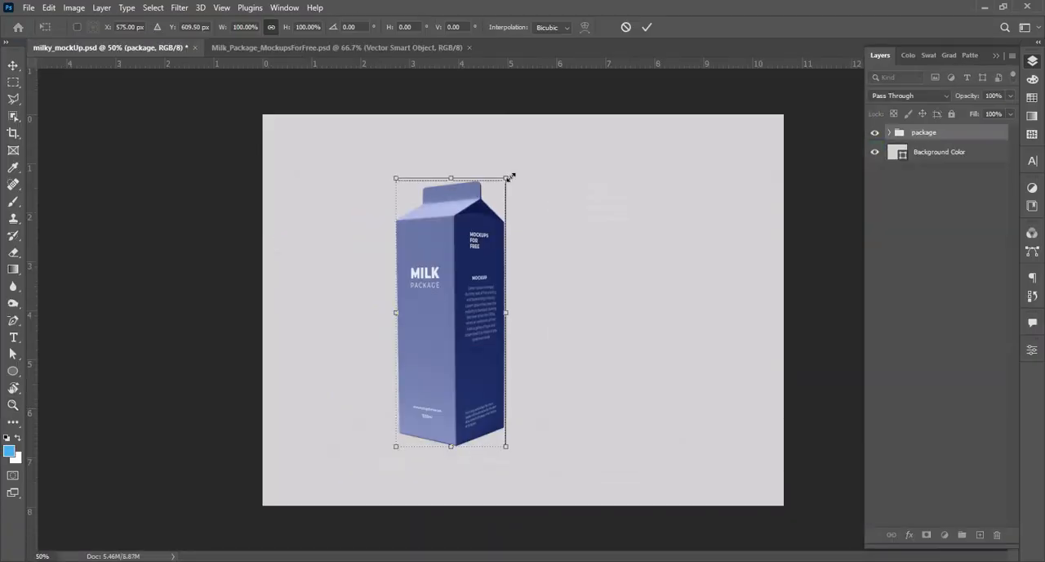
# Step: Switch to Photoshop, tilt the blue milk carton clockwise and set its package colour to #5bb4ff
pyautogui.moveTo(509, 172); pyautogui.dragTo(567, 190)
pyautogui.moveTo(504, 283); pyautogui.dragTo(579, 291)
pyautogui.press('Return')
pyautogui.click(803, 277)
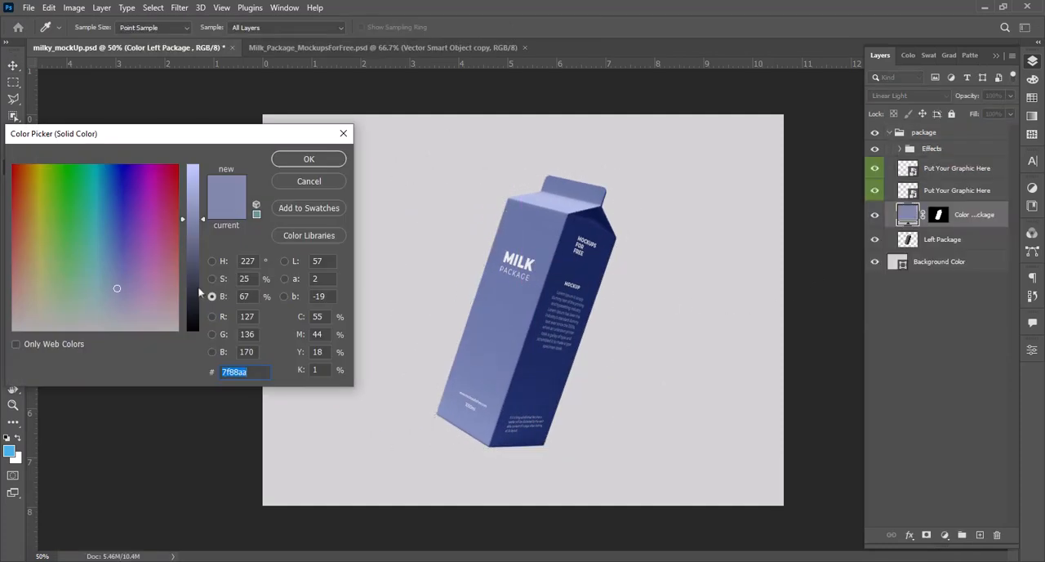
pyautogui.write('5bb4ff')
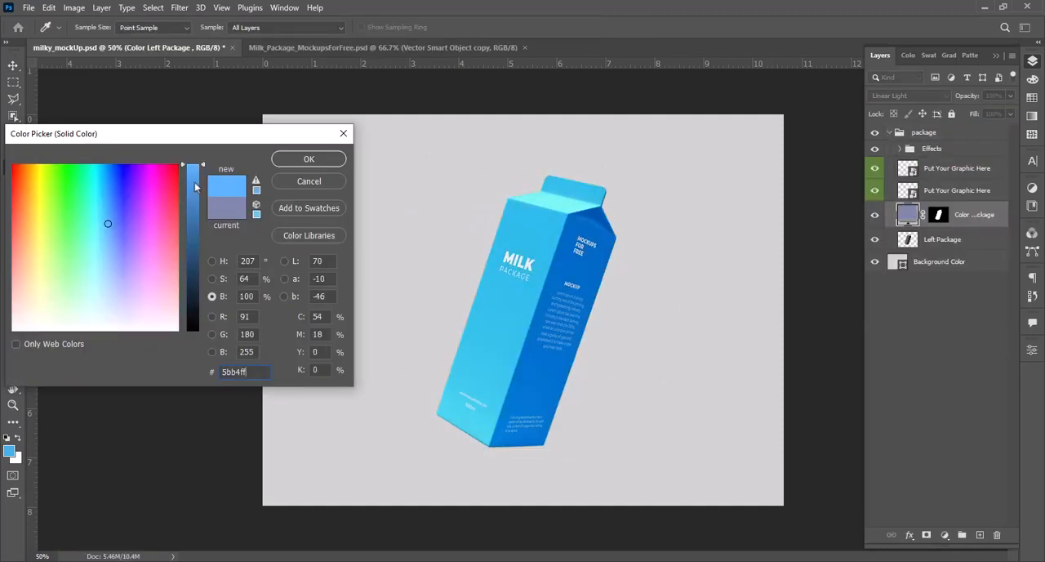
pyautogui.click(294, 160)
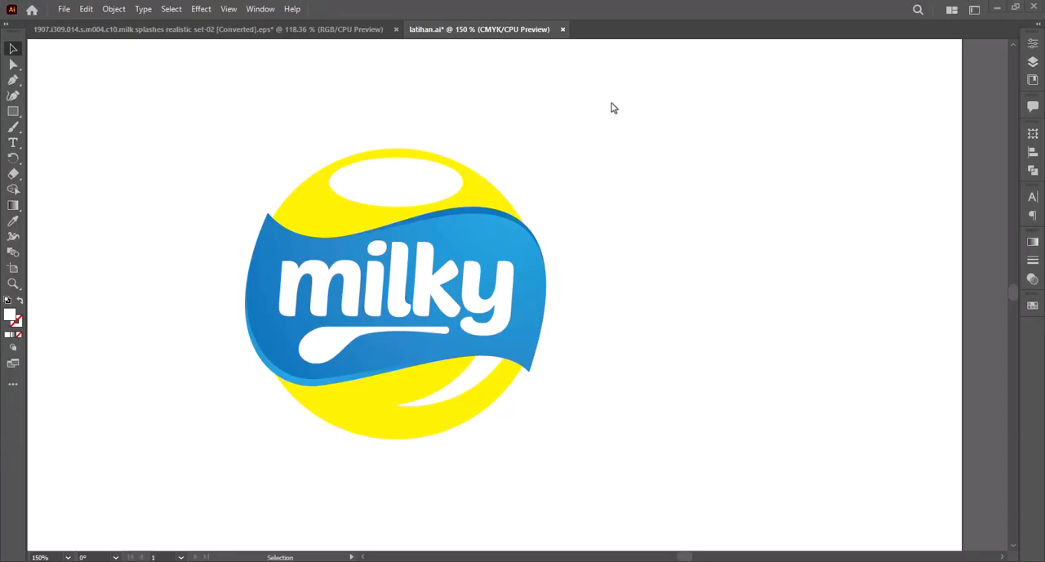
# Step: Switch to latihan.ai in Illustrator and copy the complete "milky" logo
pyautogui.scroll(-4, 485, 334)
pyautogui.scroll(8, 581, 415)
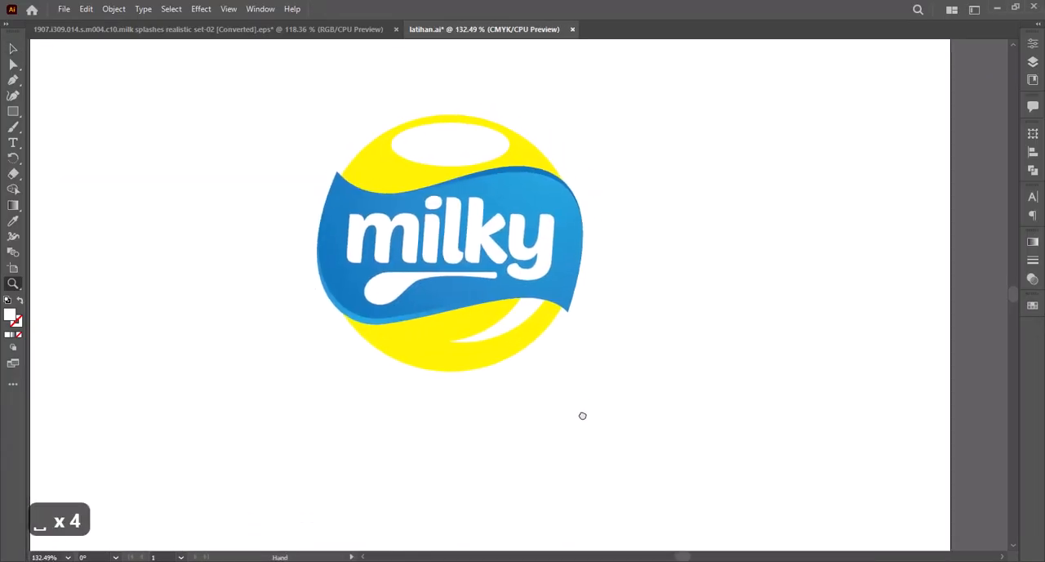
pyautogui.press('v')
pyautogui.moveTo(302, 98); pyautogui.dragTo(646, 436)
pyautogui.hotkey('ctrl', 'c')
pyautogui.click(613, 324)
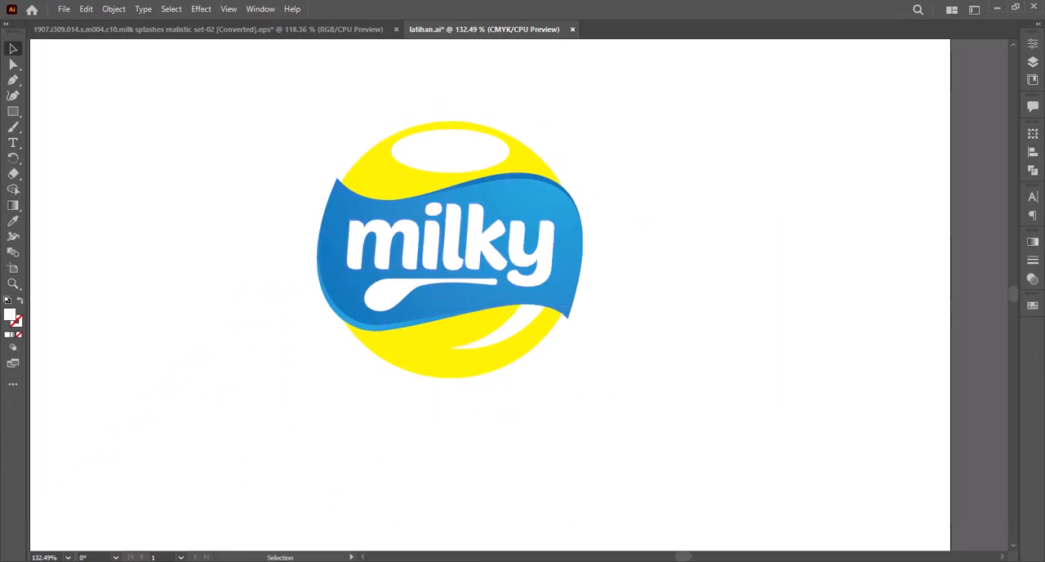
# Step: Open the carton's front graphic smart object in Photoshop and fill Layer 1, placed beneath the text layers, with light blue
pyautogui.hotkey('alt', 'Tab')
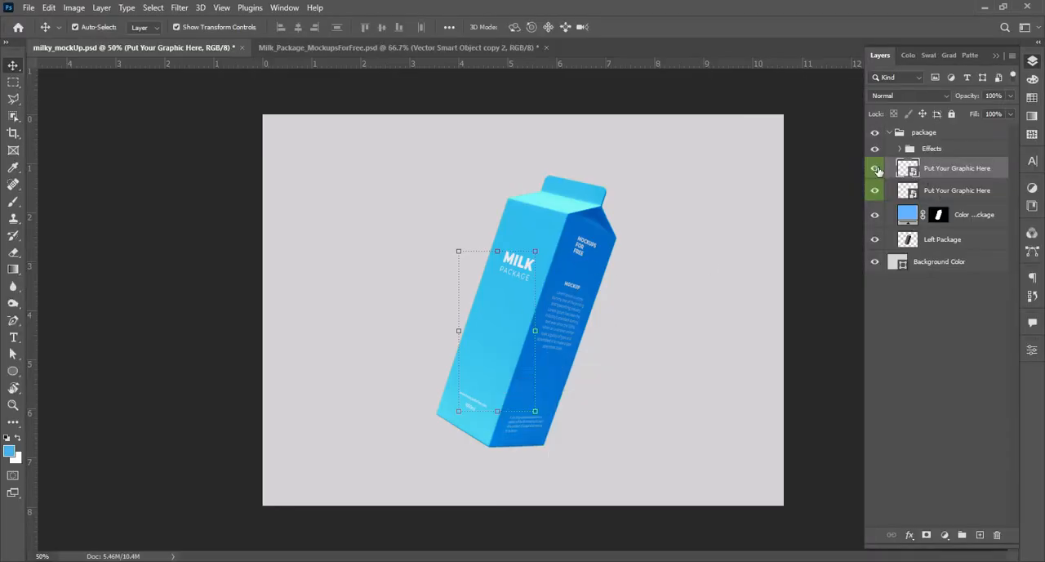
pyautogui.doubleClick(910, 171)
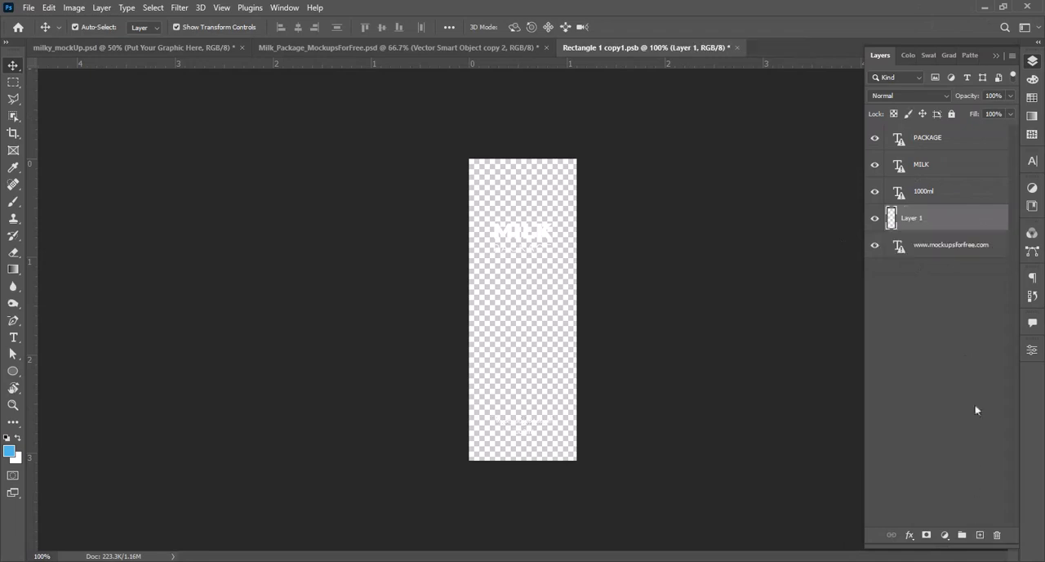
pyautogui.hotkey('ctrl', '[')
pyautogui.hotkey('ctrl', 'BackSpace')
pyautogui.hotkey('alt', 'BackSpace')
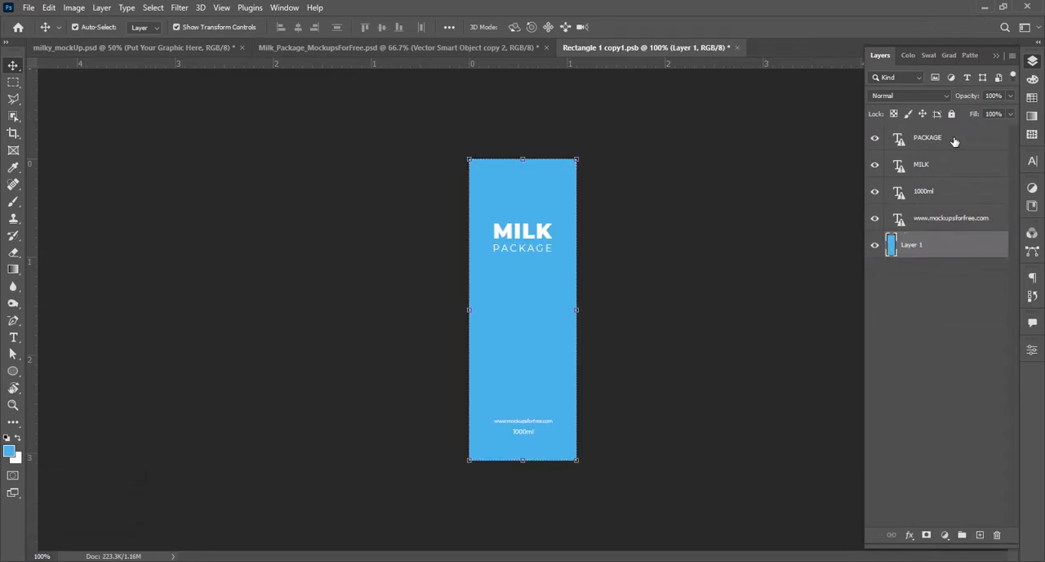
# Step: Paste the logo as a smart object, scale it to 9.87% and place it centred in the panel's upper half
pyautogui.click(546, 227)
pyautogui.hotkey('ctrl', 'v')
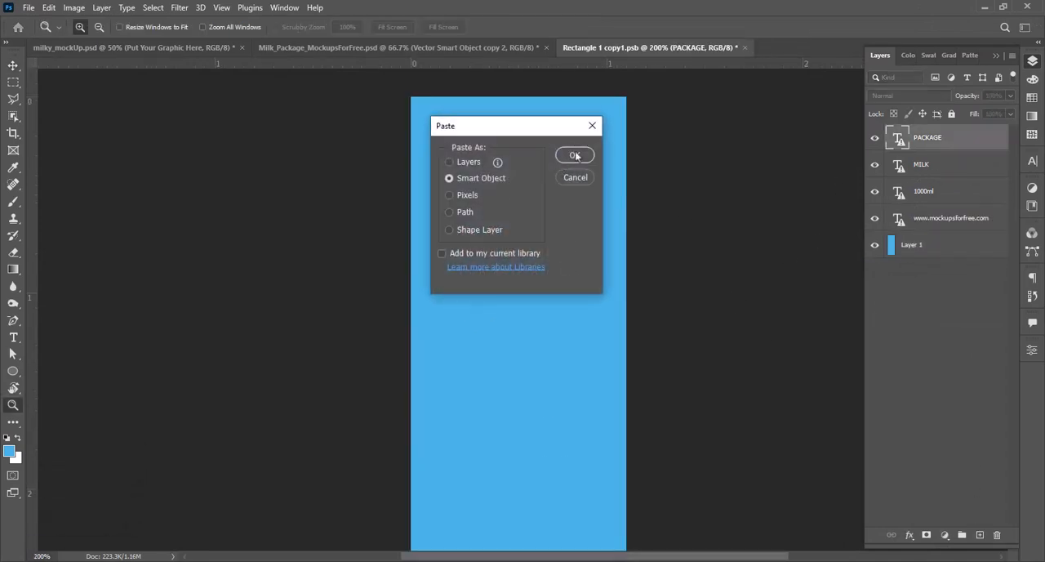
pyautogui.click(577, 149)
pyautogui.moveTo(627, 295); pyautogui.dragTo(601, 318)
pyautogui.moveTo(562, 393); pyautogui.dragTo(562, 263)
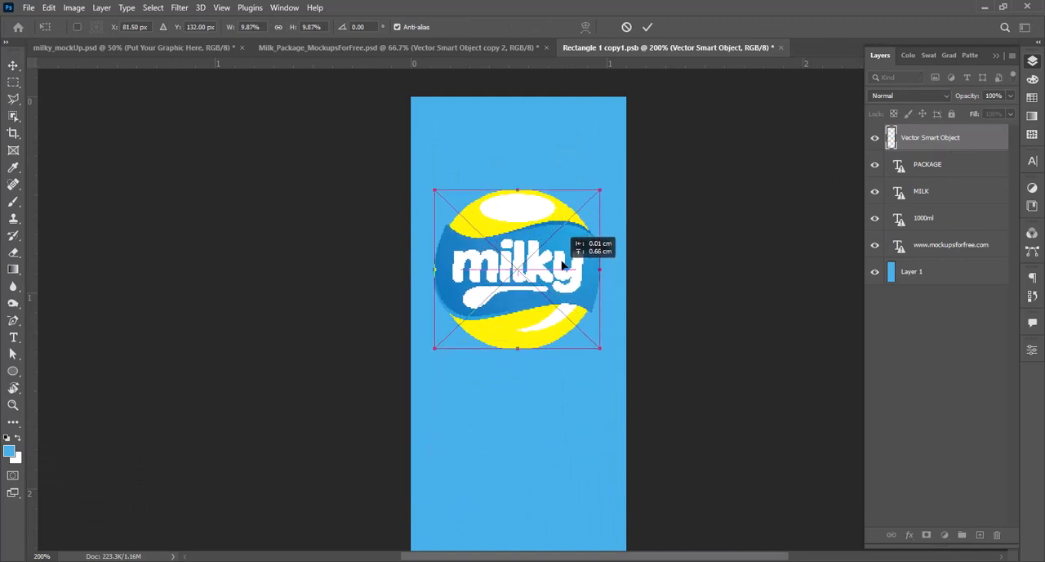
pyautogui.press('Return')
pyautogui.click(928, 164)
pyautogui.keyDown('shift'); pyautogui.click(950, 244); pyautogui.keyUp('shift')
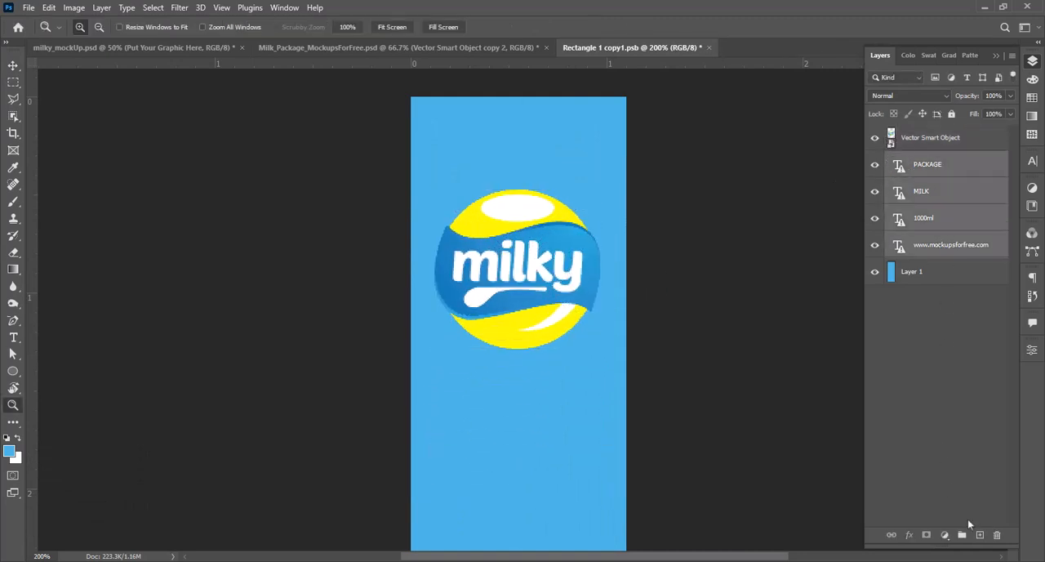
pyautogui.click(996, 535)
# Step: Paint a soft white glow behind the logo on a new layer with a 175 px brush at 41% opacity
pyautogui.click(461, 218)
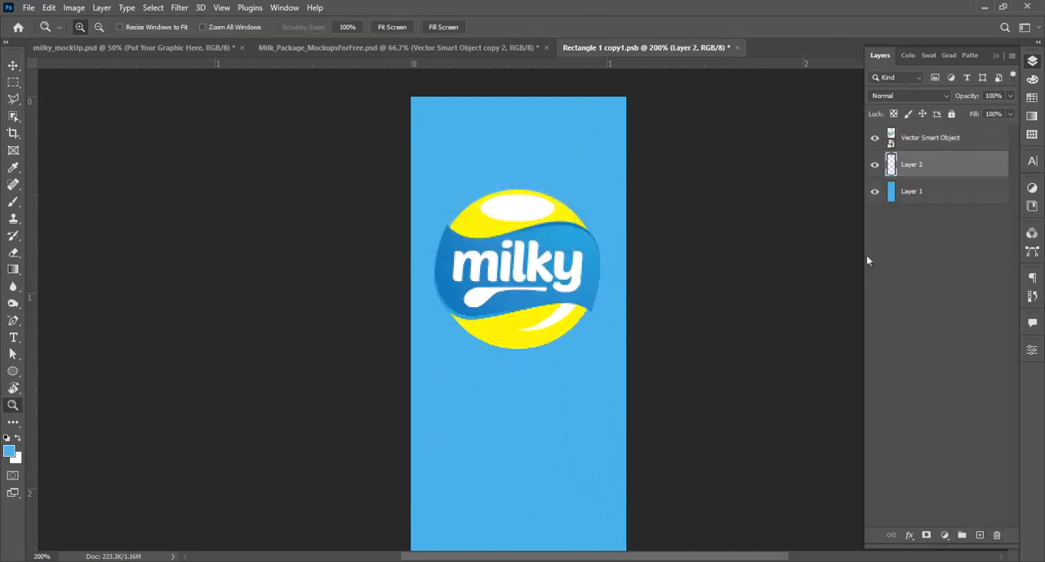
pyautogui.press('b')
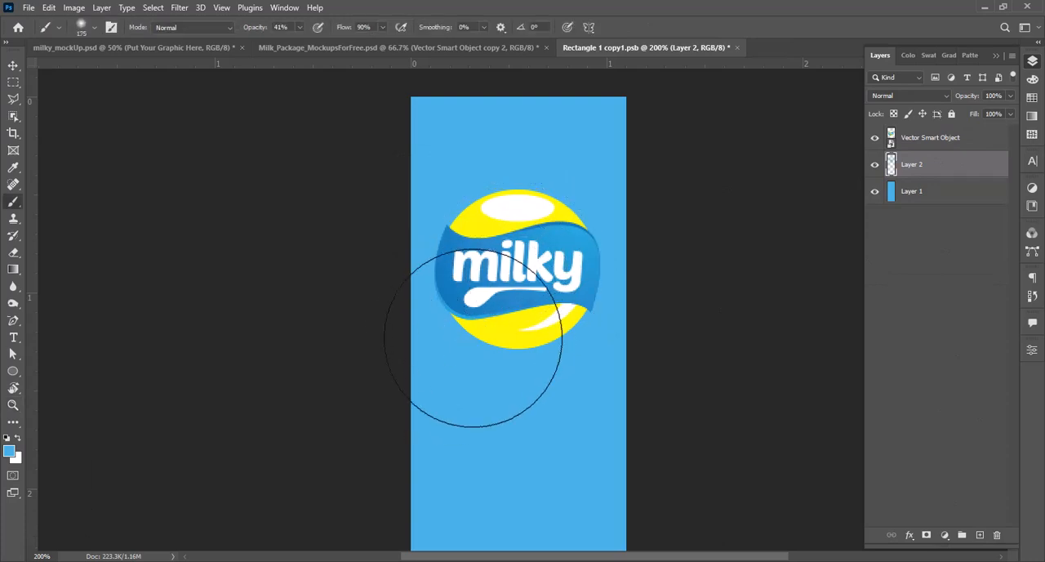
pyautogui.hotkey('ctrl', 'a')
pyautogui.press('Delete')
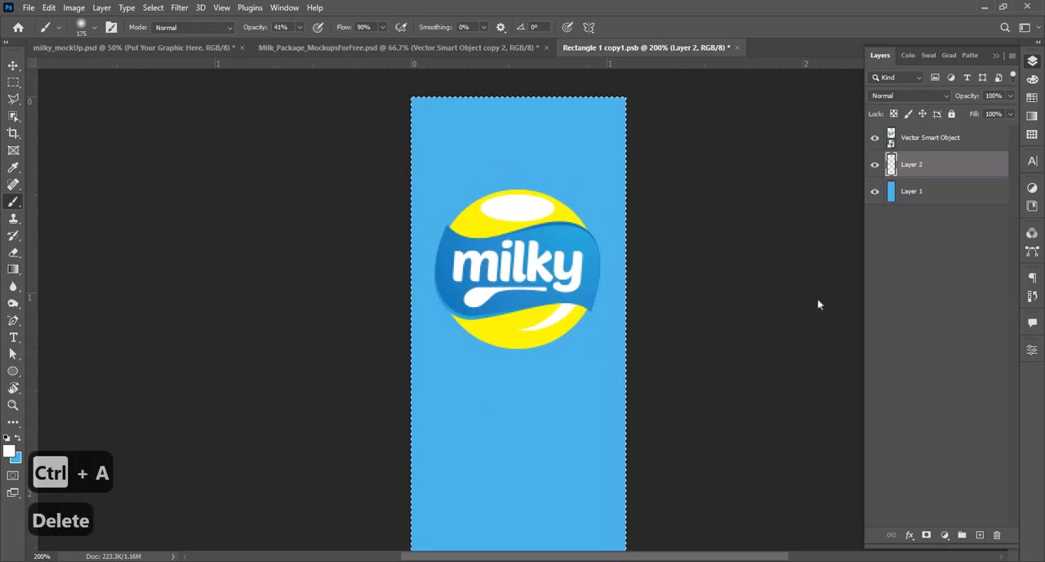
pyautogui.hotkey('ctrl', 'd')
pyautogui.click(517, 273)
pyautogui.click(517, 274)
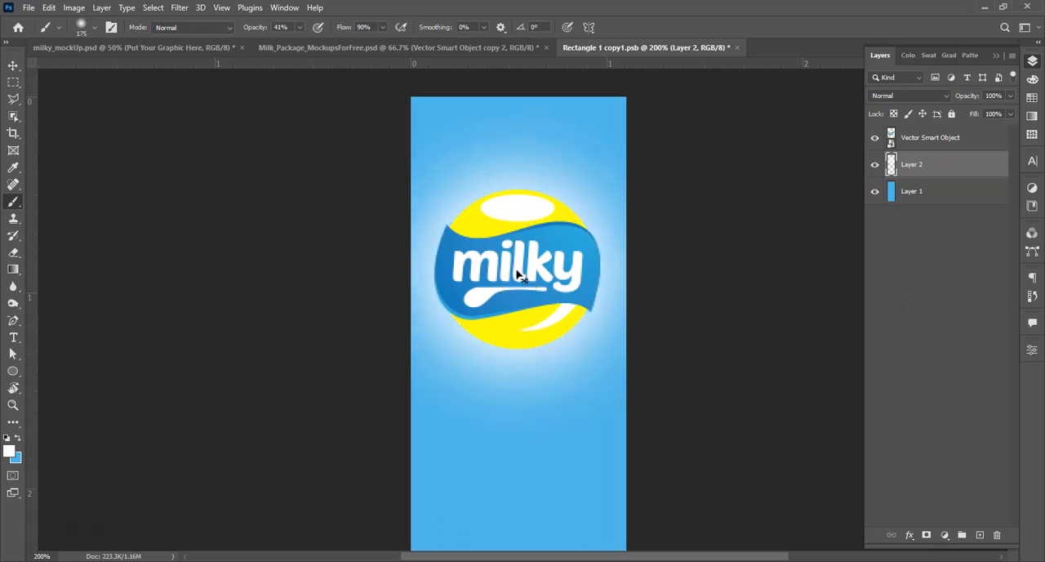
pyautogui.click(517, 274)
pyautogui.press('z')
pyautogui.keyDown('alt'); pyautogui.click(530, 282); pyautogui.keyUp('alt')
pyautogui.click(530, 281)
pyautogui.click(534, 249)
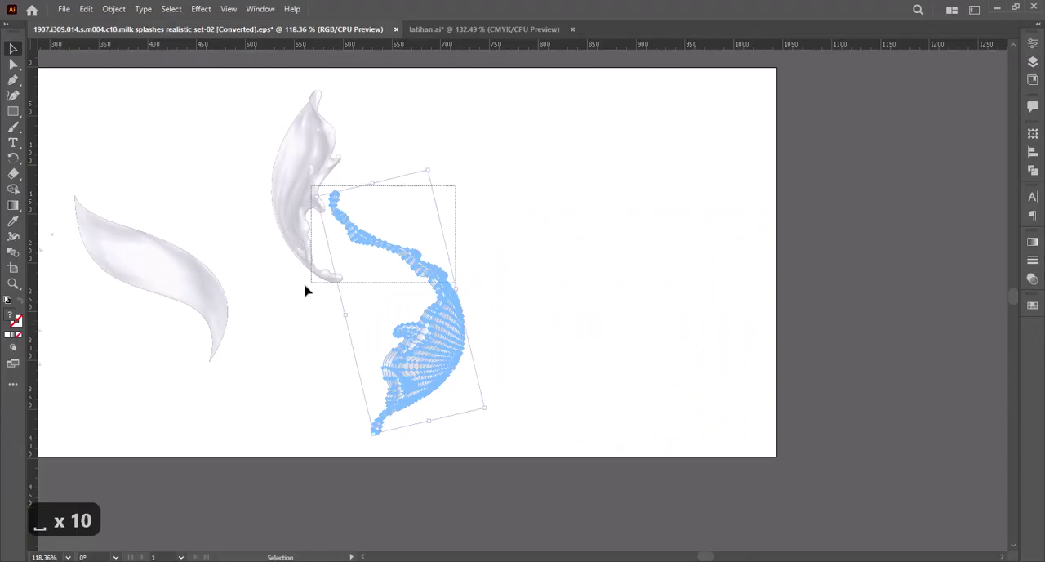
# Step: Position the upper and lower milk splash pieces close together in Illustrator and copy them both
pyautogui.moveTo(305, 291); pyautogui.dragTo(724, 267)
pyautogui.click(722, 301)
pyautogui.moveTo(695, 112); pyautogui.dragTo(726, 129)
pyautogui.moveTo(704, 271); pyautogui.dragTo(680, 271)
pyautogui.moveTo(492, 152); pyautogui.dragTo(763, 343)
pyautogui.hotkey('ctrl', 'c')
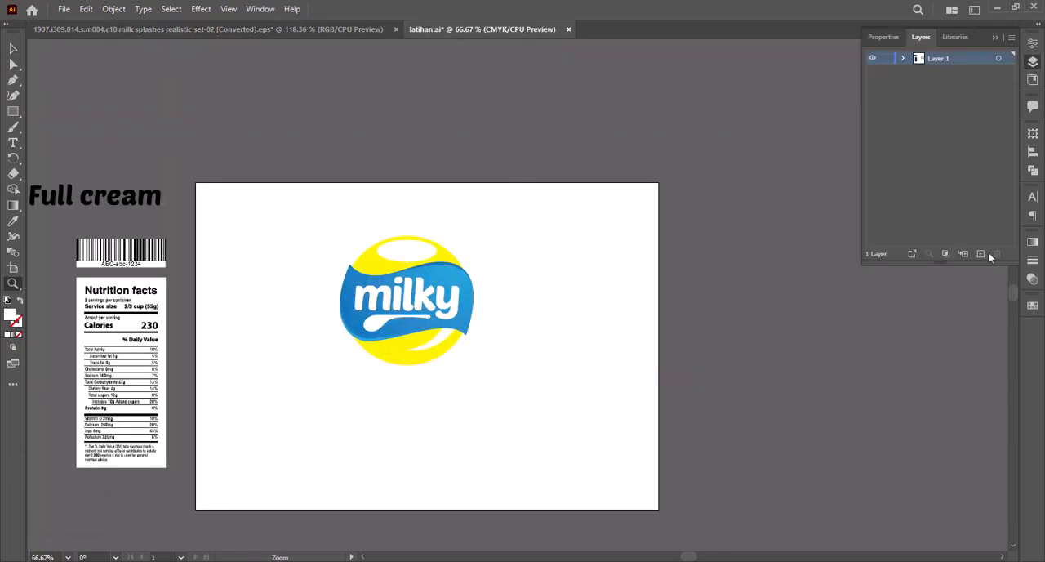
# Step: Add a new layer beneath Layer 1 in latihan.ai, paste the milk splashes there and shift them up behind the logo
pyautogui.click(982, 253)
pyautogui.hotkey('ctrl', 'shift', 'v')
pyautogui.press('v')
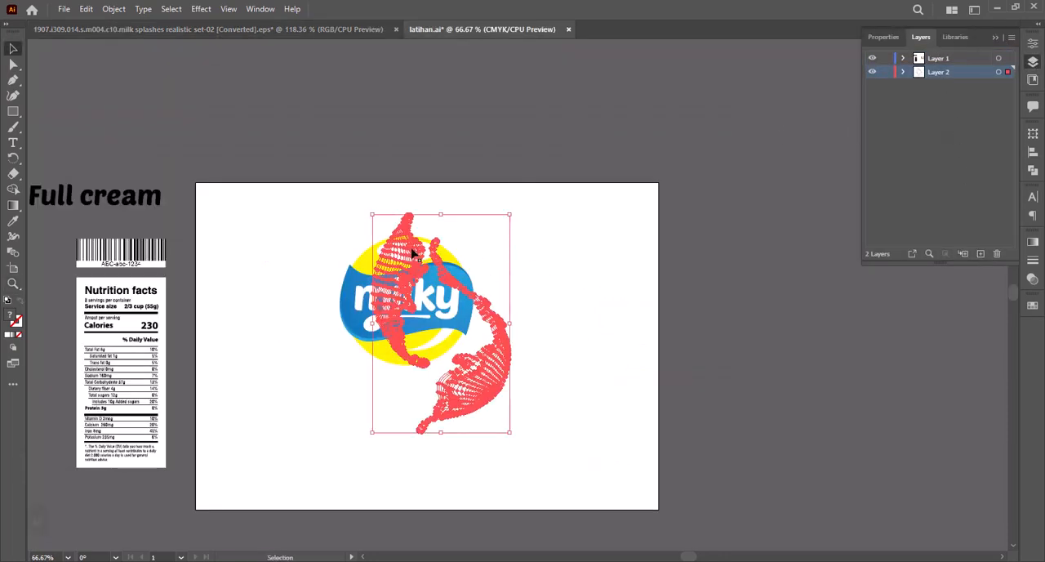
pyautogui.moveTo(414, 254); pyautogui.dragTo(394, 231)
pyautogui.press('z')
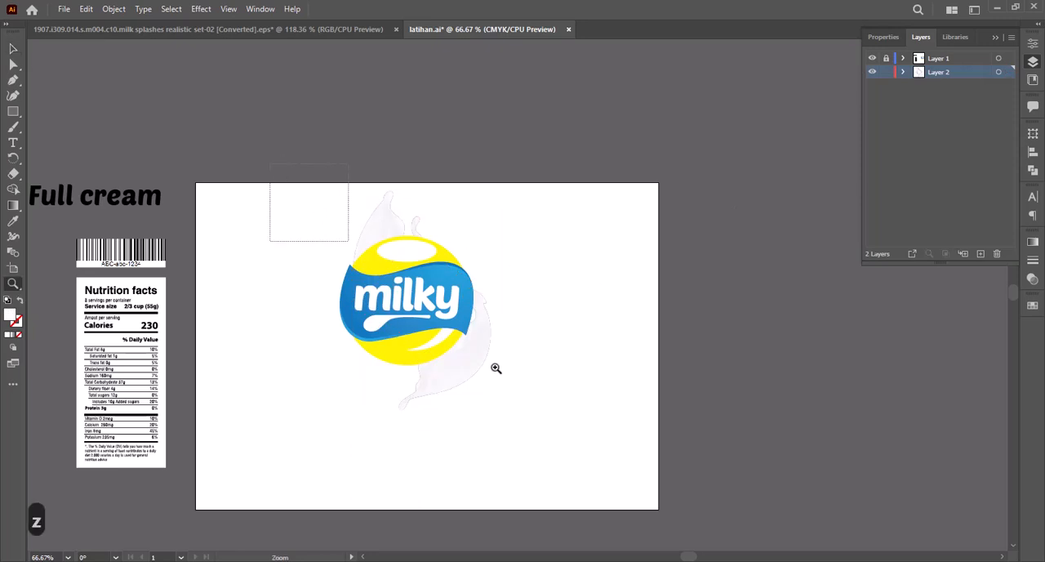
# Step: Rotate the upper milk splash against the logo's upper-left edge and shift the lower splash further down behind the logo
pyautogui.moveTo(495, 366); pyautogui.dragTo(600, 455)
pyautogui.press('v')
pyautogui.moveTo(403, 90); pyautogui.dragTo(438, 104)
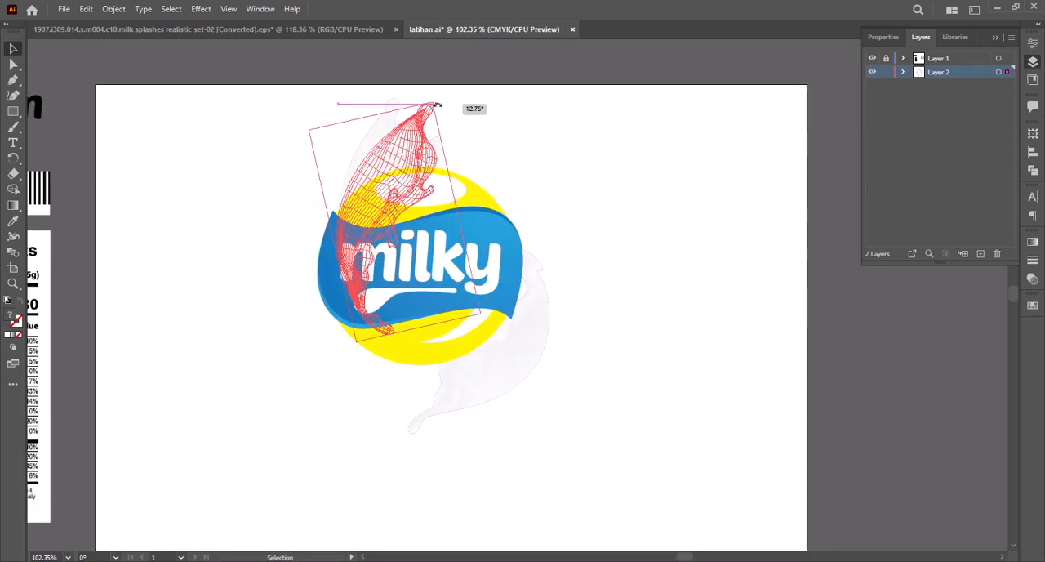
pyautogui.moveTo(405, 140); pyautogui.dragTo(381, 140)
pyautogui.click(509, 193)
pyautogui.click(537, 346)
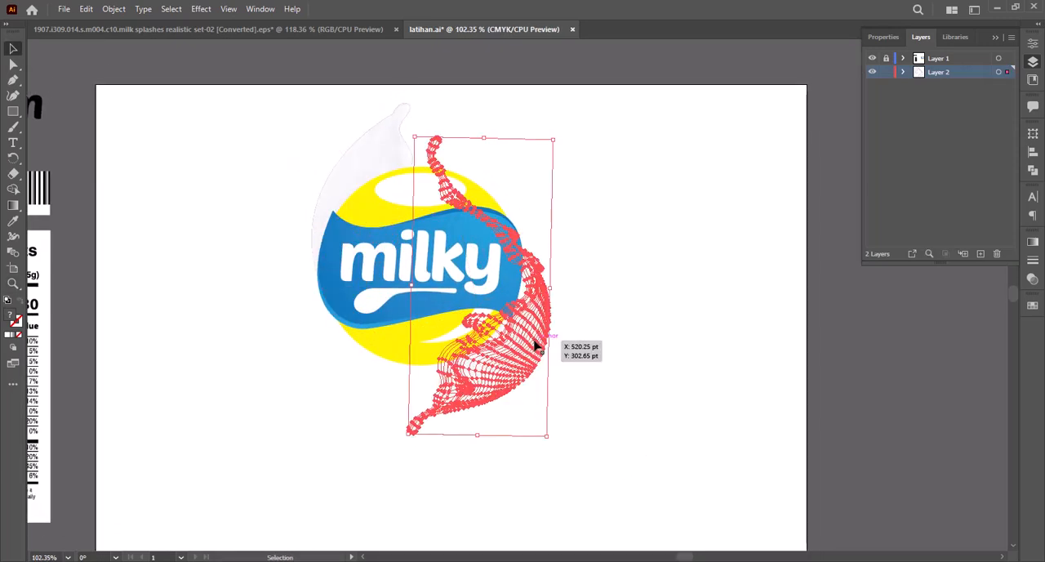
pyautogui.moveTo(523, 381); pyautogui.dragTo(523, 416)
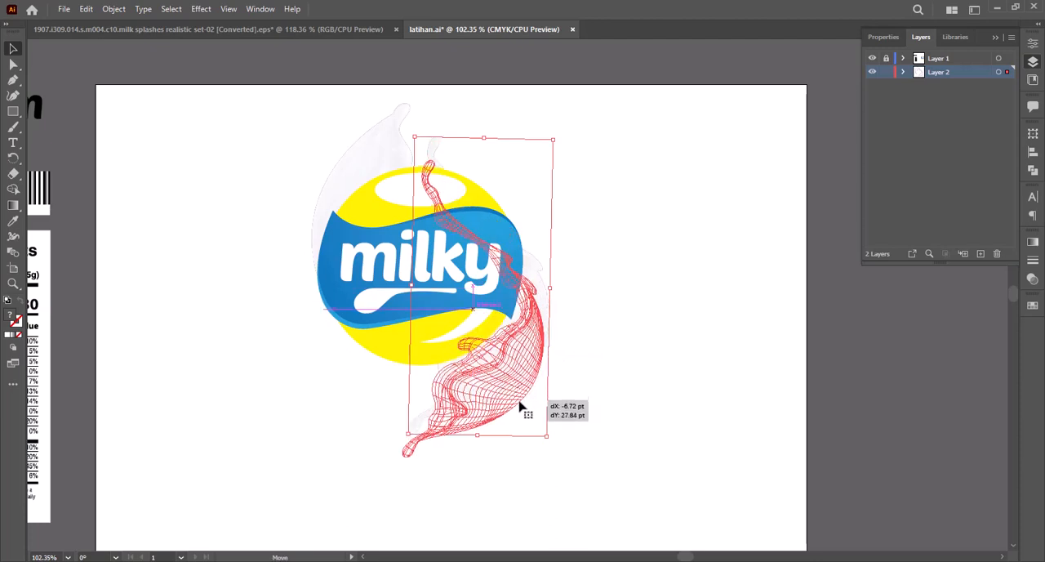
pyautogui.click(654, 338)
# Step: Ungroup the upper milk splash, pull its dark mesh piece aside and delete it
pyautogui.click(529, 373)
pyautogui.keyDown('shift'); pyautogui.click(376, 155); pyautogui.keyUp('shift')
pyautogui.click(389, 154)
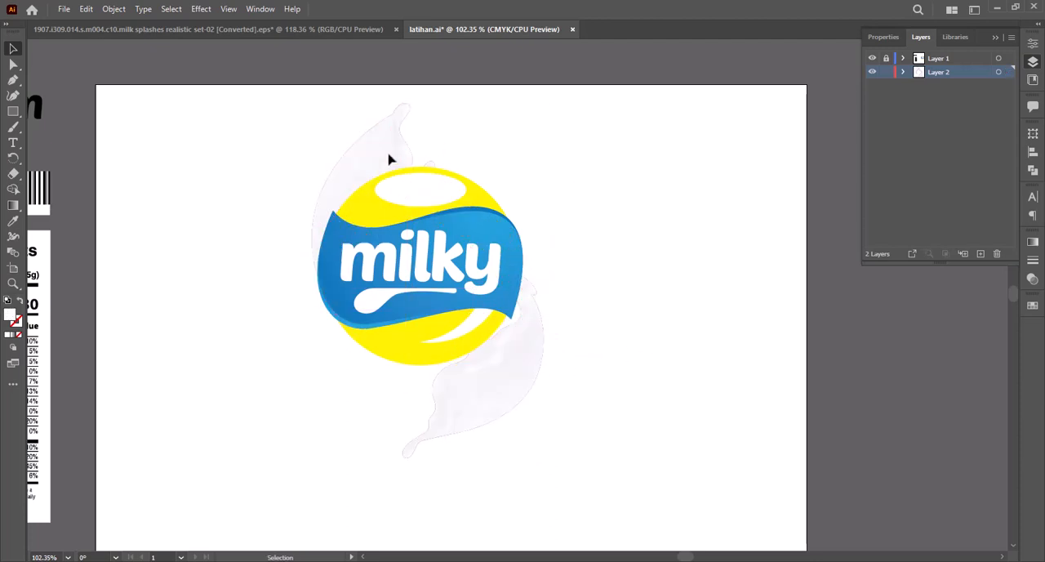
pyautogui.rightClick(391, 154)
pyautogui.click(427, 322)
pyautogui.moveTo(385, 164); pyautogui.dragTo(505, 167)
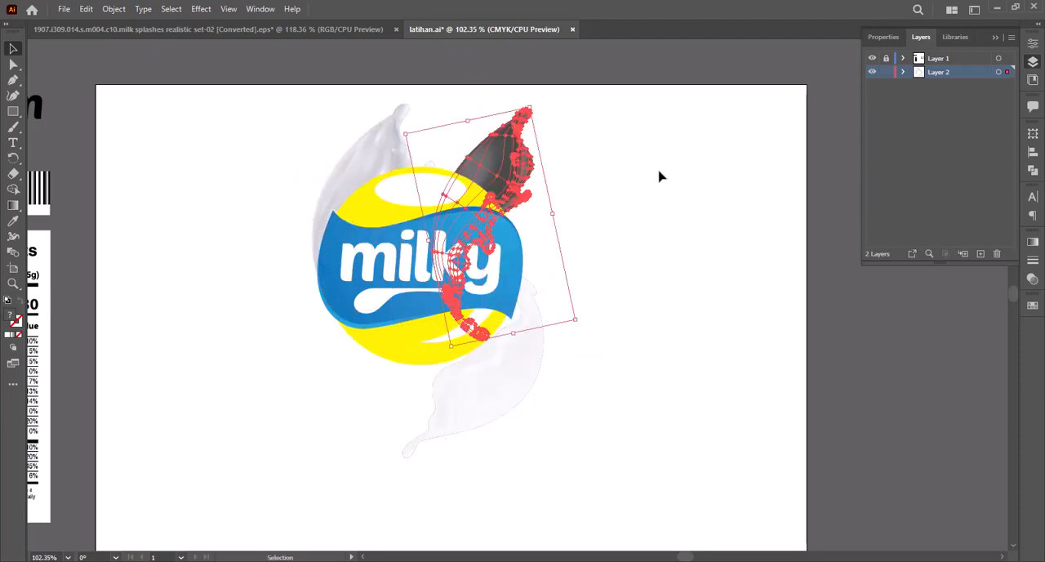
pyautogui.press('Delete')
# Step: Ungroup the lower milk splash and delete its dark mesh piece, keeping the light splash
pyautogui.rightClick(495, 384)
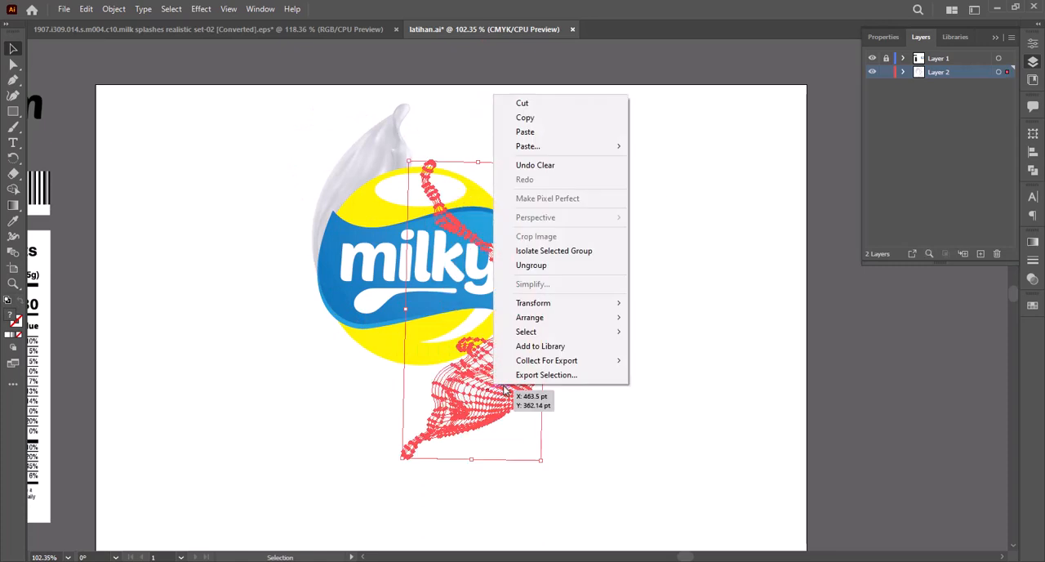
pyautogui.click(539, 259)
pyautogui.press('Delete')
pyautogui.click(509, 373)
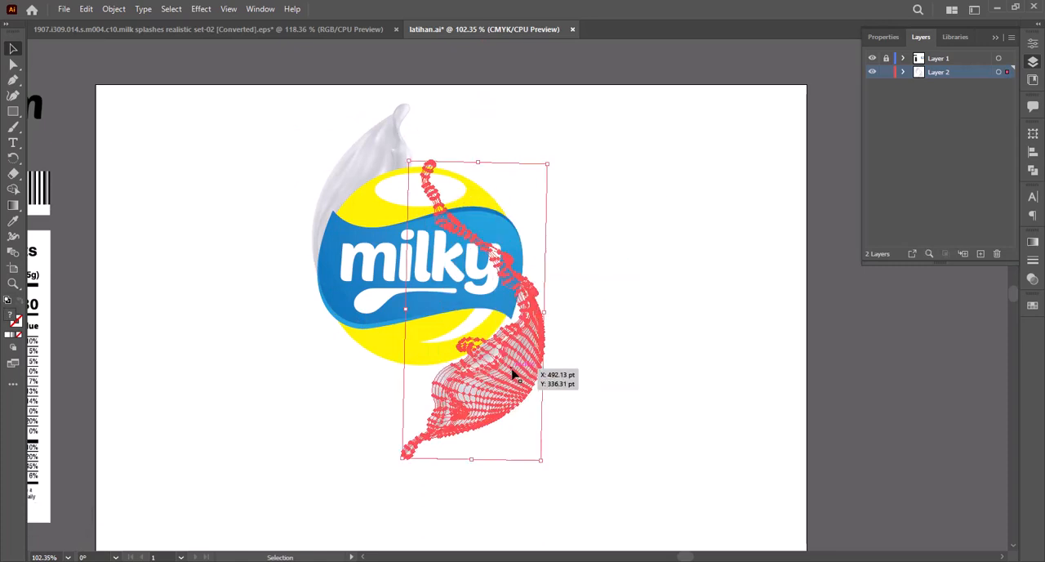
pyautogui.click(606, 368)
pyautogui.hotkey('ctrl', 'z')
pyautogui.hotkey('ctrl', 'z')
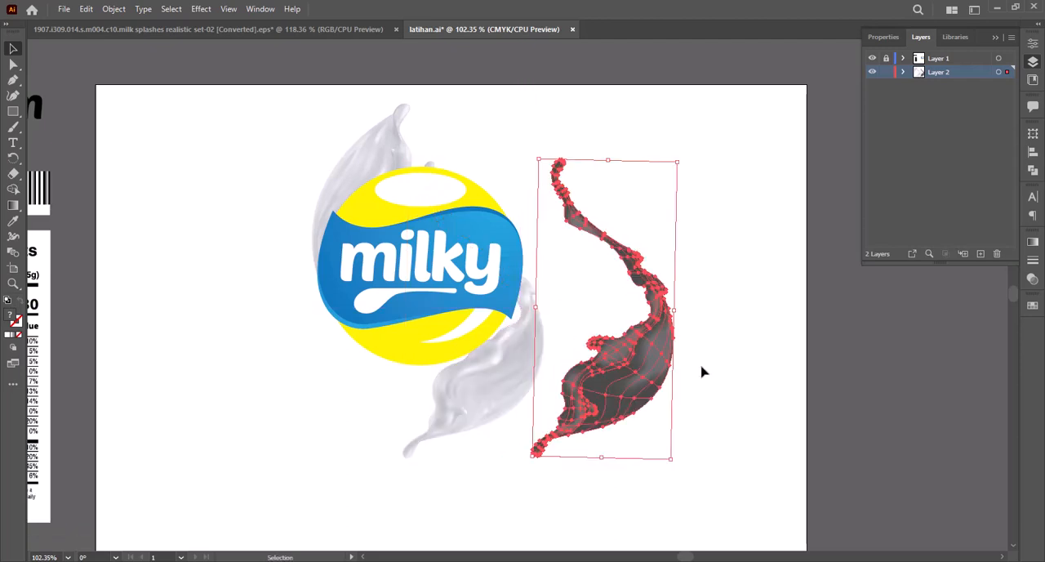
pyautogui.press('Delete')
# Step: Select both cleaned milk splashes and copy them
pyautogui.click(519, 373)
pyautogui.keyDown('shift'); pyautogui.click(394, 157); pyautogui.keyUp('shift')
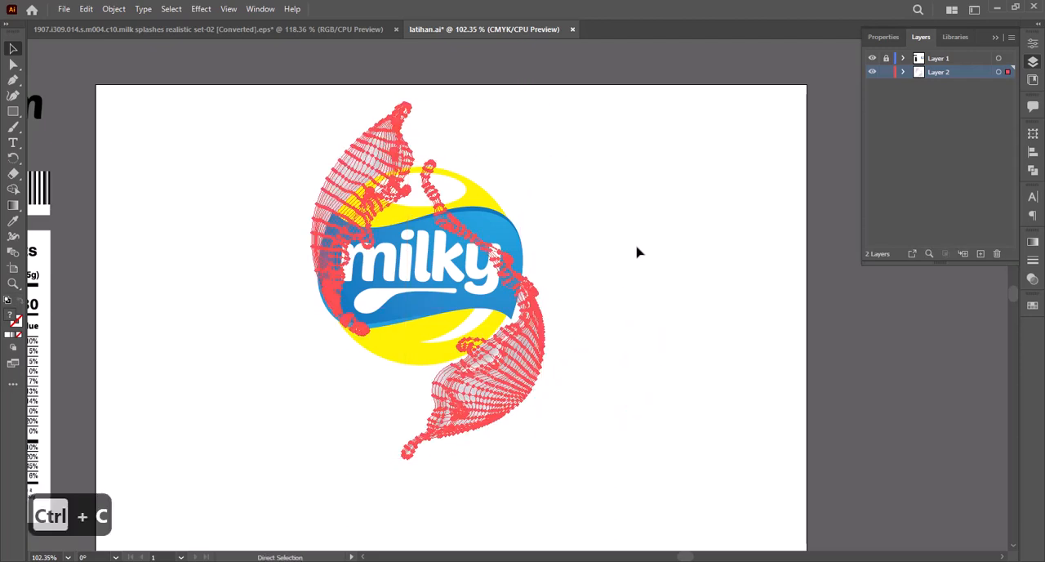
pyautogui.click(597, 270)
# Step: Draw a large rectangle around the logo, fill it with the logo's blue gradient, send it to the back and lock it
pyautogui.press('z')
pyautogui.keyDown('alt'); pyautogui.click(385, 291); pyautogui.keyUp('alt')
pyautogui.moveTo(330, 281); pyautogui.dragTo(410, 275)
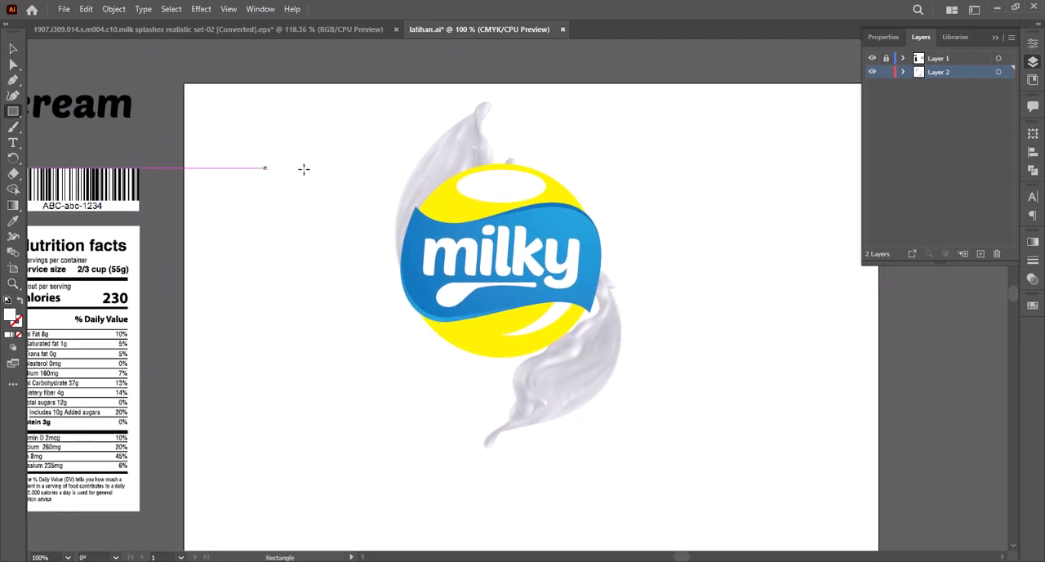
pyautogui.moveTo(303, 127)
pyautogui.mouseDown()
pyautogui.moveTo(725, 462)
pyautogui.moveTo(797, 484)
pyautogui.mouseUp()
pyautogui.press('i')
pyautogui.click(552, 224)
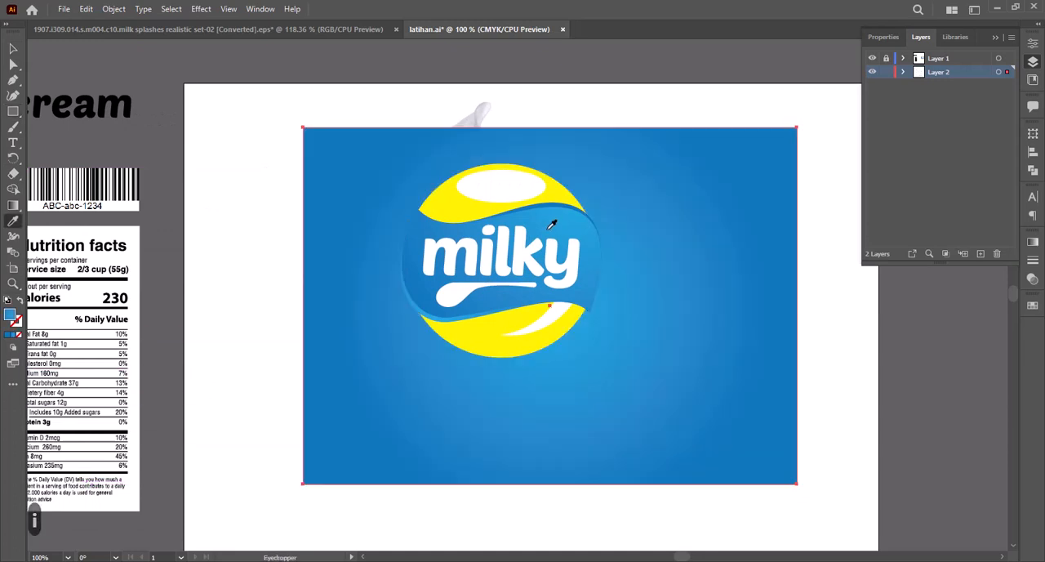
pyautogui.hotkey('ctrl', 'shift', '[')
pyautogui.hotkey('ctrl', 'shift', '[')
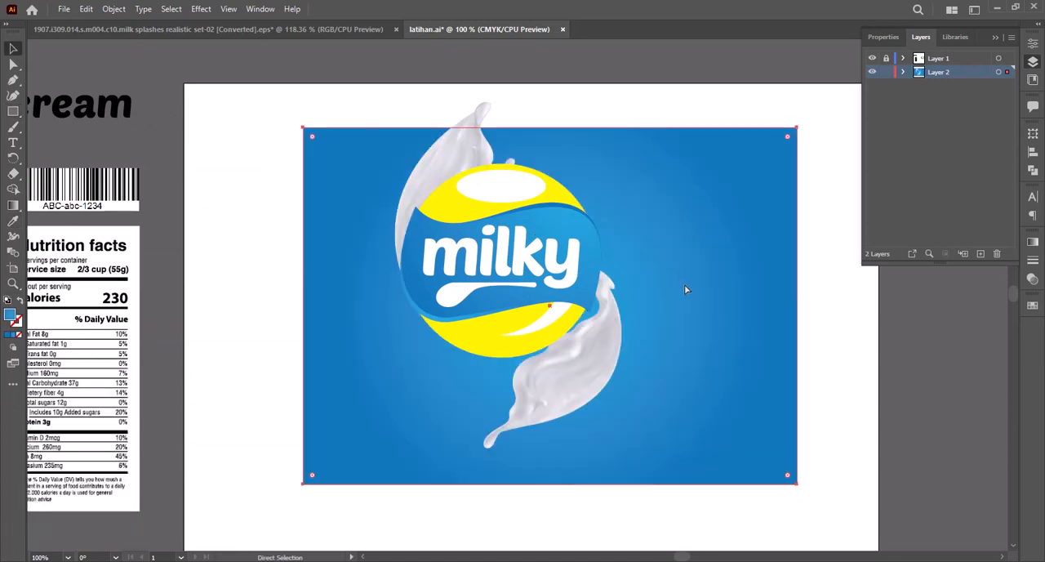
pyautogui.hotkey('ctrl', '2')
pyautogui.moveTo(659, 296); pyautogui.dragTo(643, 302)
pyautogui.click(574, 371)
pyautogui.moveTo(574, 371); pyautogui.dragTo(318, 236)
pyautogui.moveTo(473, 366); pyautogui.dragTo(525, 406)
pyautogui.hotkey('ctrl', 'z')
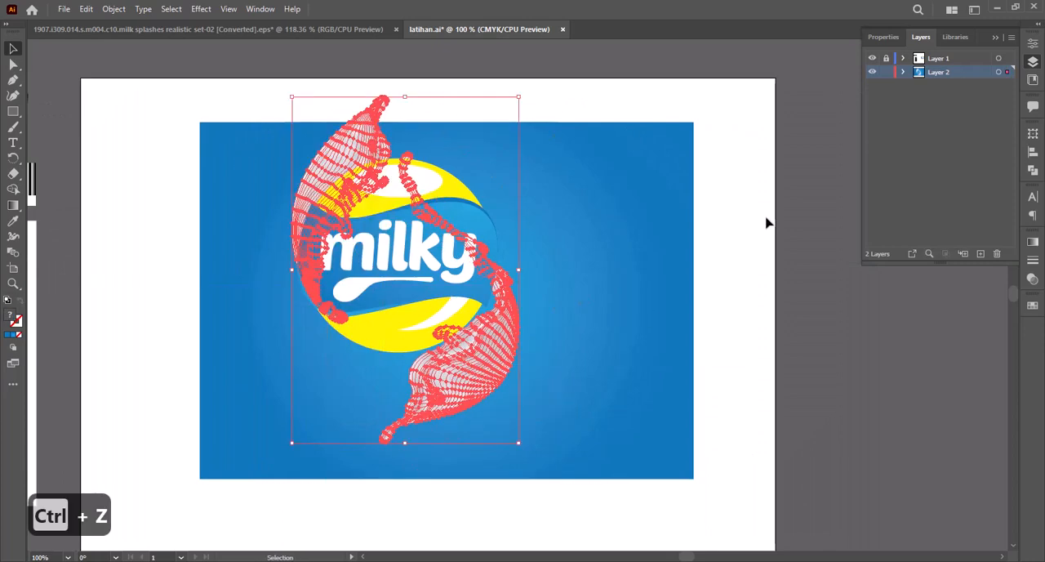
# Step: Unlock Layer 1 and move the logo together with both milk splashes towards the middle of the blue rectangle
pyautogui.click(766, 222)
pyautogui.moveTo(493, 355); pyautogui.dragTo(529, 407)
pyautogui.click(645, 311)
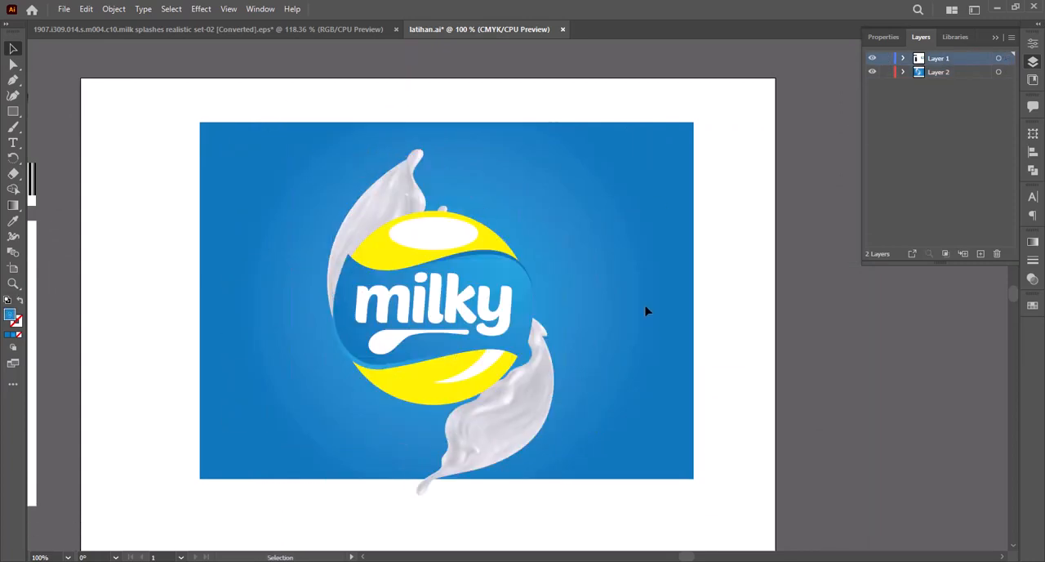
# Step: Rotate and move the lower splash to wrap around the logo's right side, and shift the upper splash down the left side
pyautogui.click(551, 402)
pyautogui.moveTo(564, 201); pyautogui.dragTo(610, 251)
pyautogui.moveTo(511, 420); pyautogui.dragTo(535, 376)
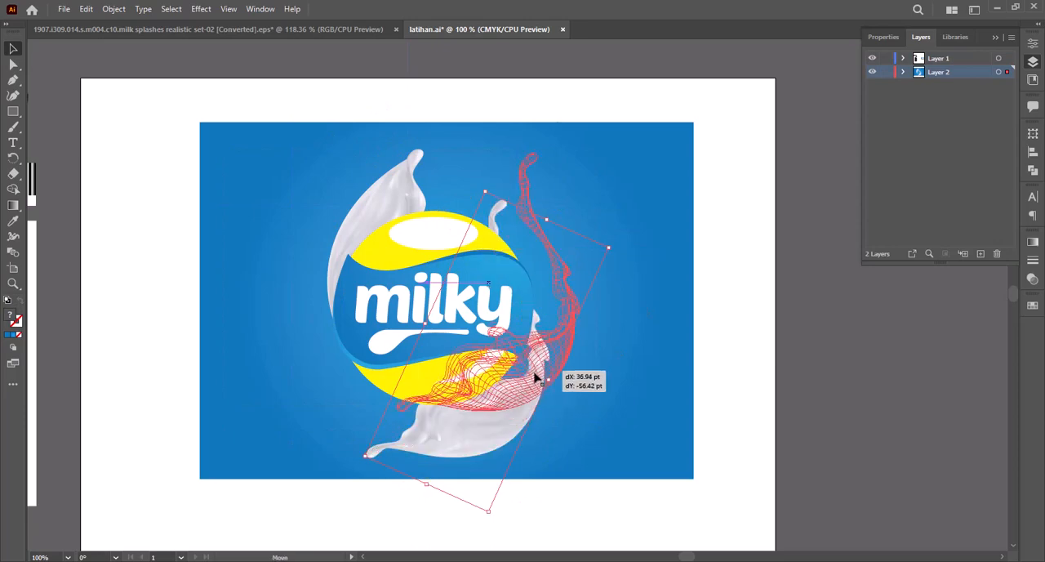
pyautogui.moveTo(640, 201); pyautogui.dragTo(554, 156)
pyautogui.moveTo(567, 334); pyautogui.dragTo(543, 327)
pyautogui.click(625, 266)
pyautogui.moveTo(358, 236); pyautogui.dragTo(349, 264)
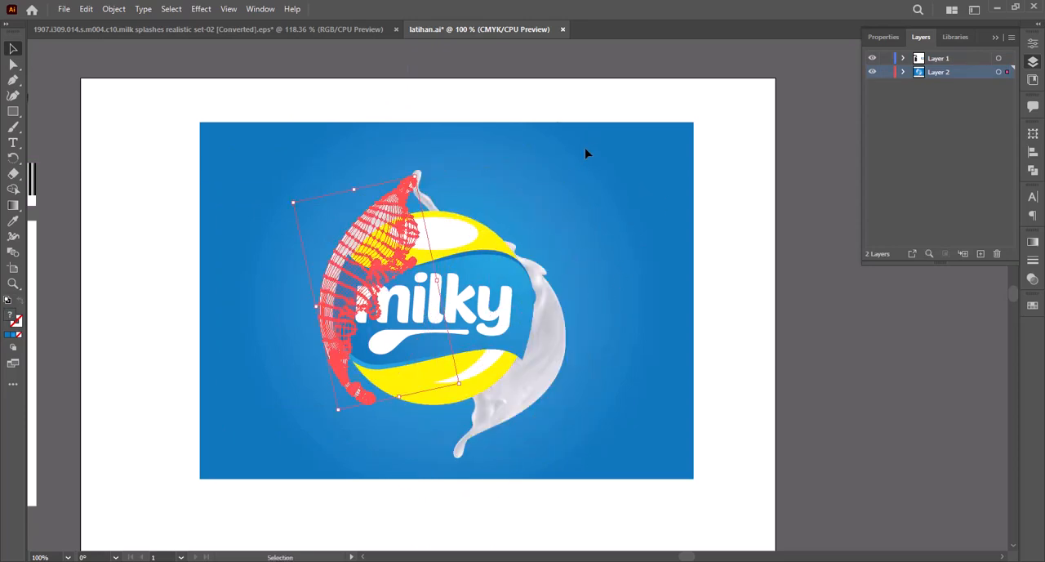
pyautogui.click(585, 150)
# Step: Rotate the right milk splash slightly and nudge it closer to the logo's right edge
pyautogui.click(565, 321)
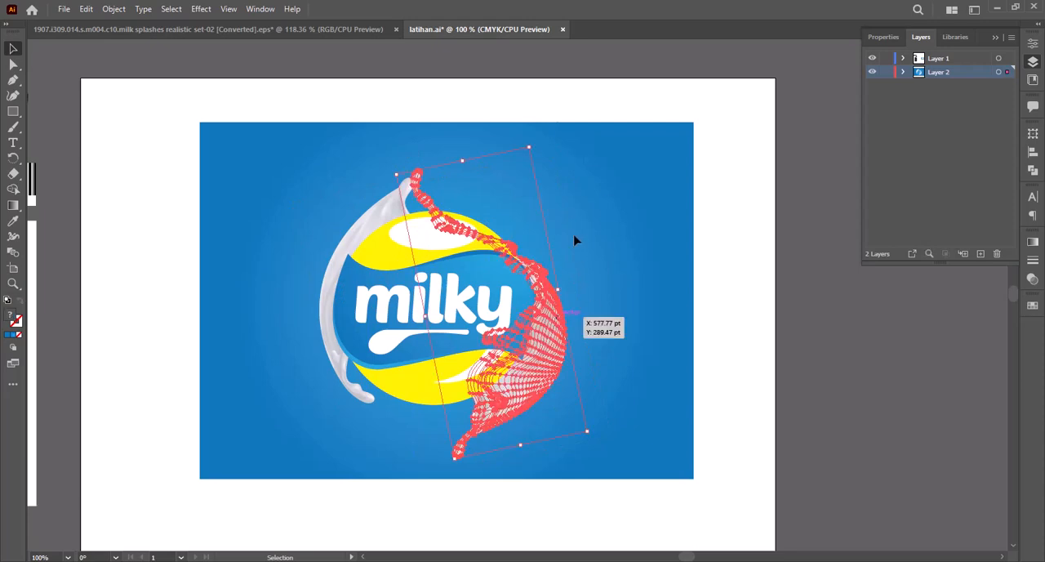
pyautogui.moveTo(589, 434); pyautogui.dragTo(574, 443)
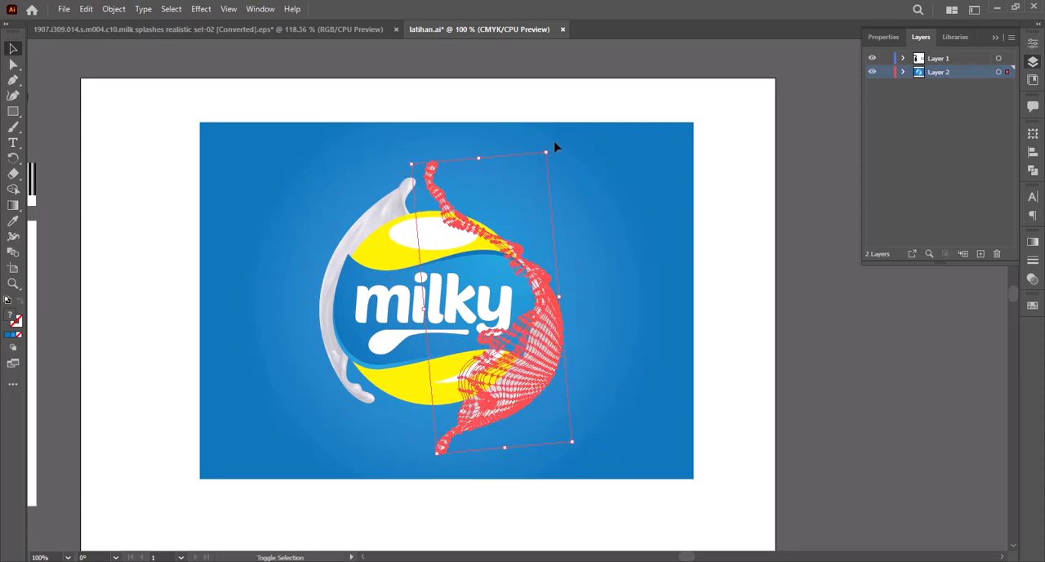
pyautogui.moveTo(555, 147); pyautogui.dragTo(584, 130)
pyautogui.click(642, 309)
pyautogui.moveTo(561, 340); pyautogui.dragTo(548, 339)
# Step: Adjust the left milk splash so it curves around the logo's left edge down towards the lower yellow part
pyautogui.moveTo(345, 249); pyautogui.dragTo(339, 270)
pyautogui.click(739, 276)
pyautogui.moveTo(337, 364); pyautogui.dragTo(327, 350)
pyautogui.click(690, 332)
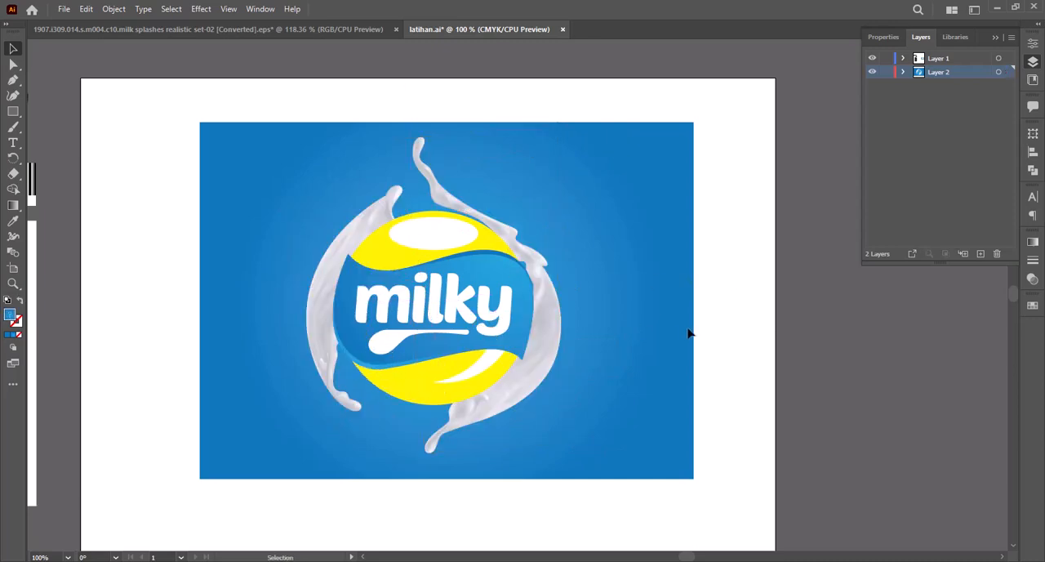
pyautogui.click(322, 348)
pyautogui.keyDown('ctrl'); pyautogui.keyDown('alt'); pyautogui.click(366, 243); pyautogui.keyUp('alt'); pyautogui.keyUp('ctrl')
pyautogui.keyDown('ctrl'); pyautogui.keyDown('alt'); pyautogui.click(365, 244); pyautogui.keyUp('alt'); pyautogui.keyUp('ctrl')
pyautogui.keyDown('ctrl'); pyautogui.keyDown('alt'); pyautogui.click(366, 243); pyautogui.keyUp('alt'); pyautogui.keyUp('ctrl')
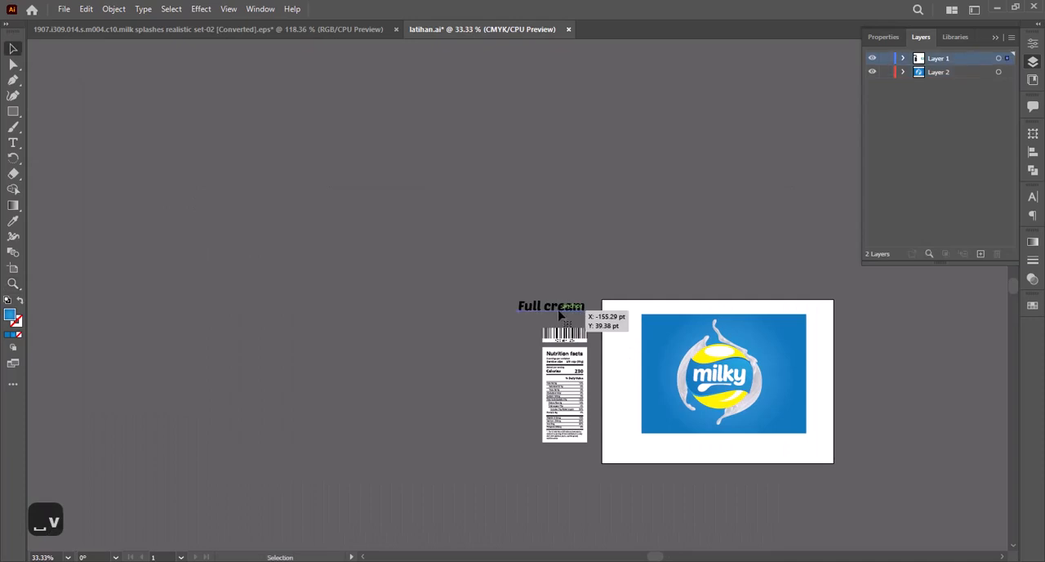
# Step: Copy the "Full cream" text from latihan.ai and paste it as a Poetsen One text layer in Rectangle 1 copy1.psb in Photoshop
pyautogui.hotkey('ctrl', 'a')
pyautogui.hotkey('ctrl', 'c')
pyautogui.click(1033, 198)
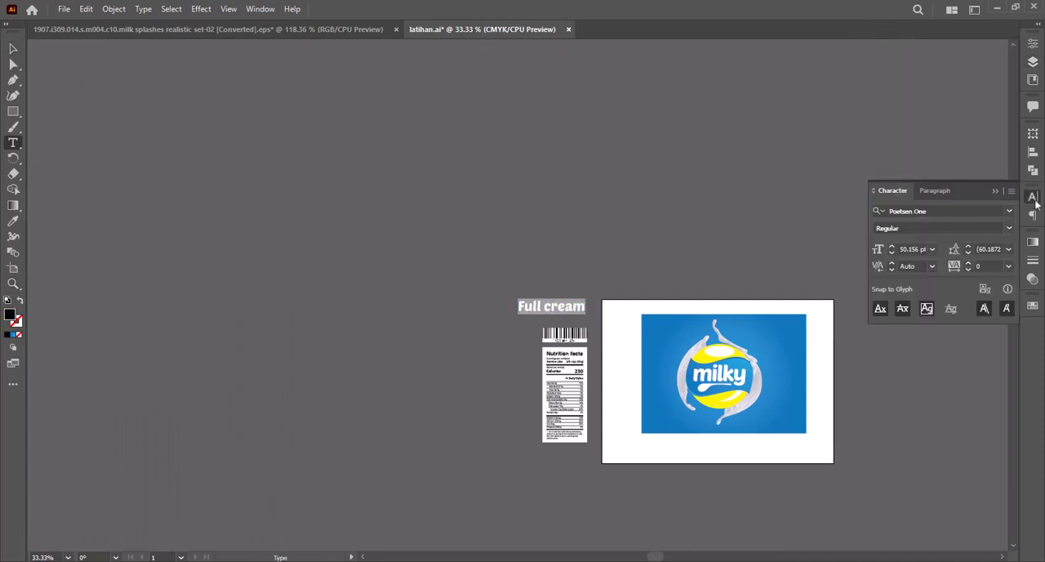
pyautogui.click(964, 214)
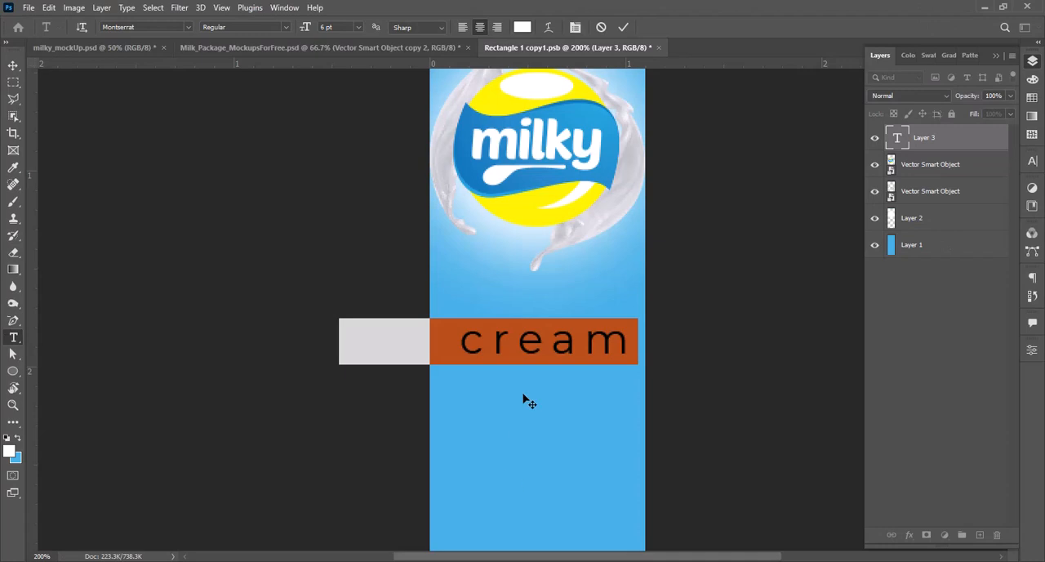
pyautogui.hotkey('ctrl', 'v')
pyautogui.hotkey('ctrl', 'a')
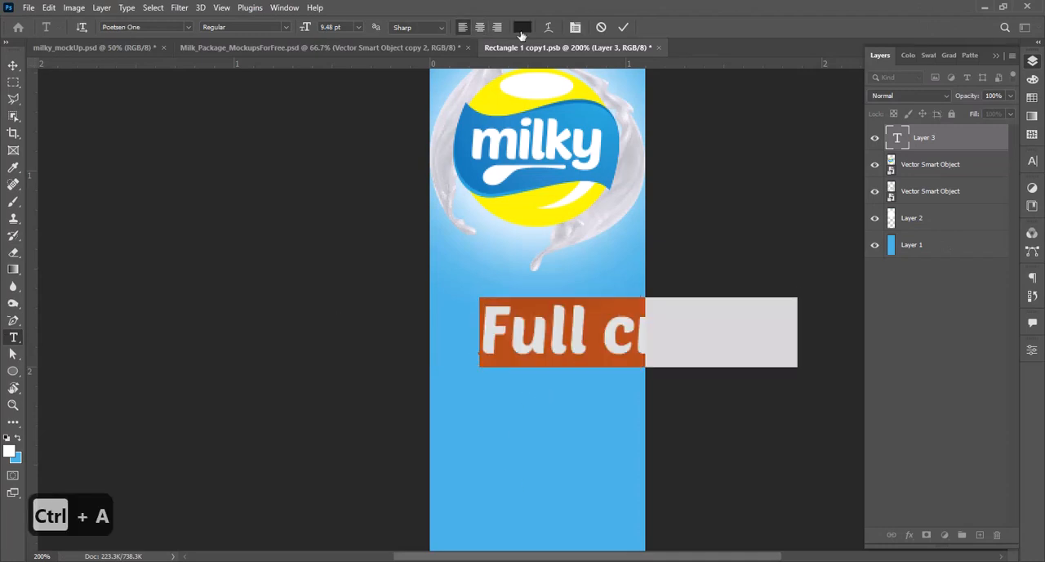
# Step: Set the pasted text's colour to white and its tracking to -75
pyautogui.click(522, 27)
pyautogui.write('ffbcee')
pyautogui.click(309, 159)
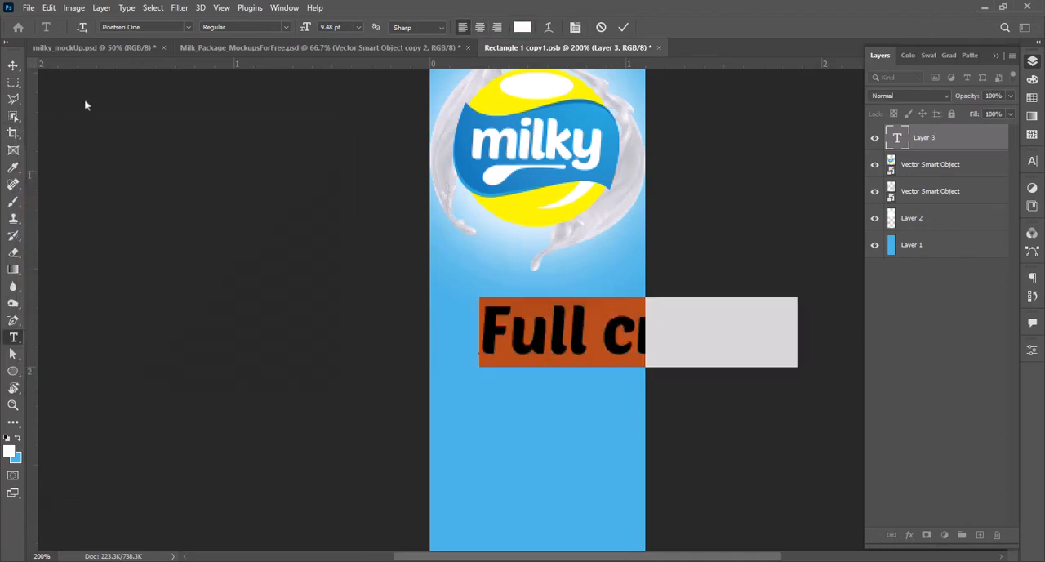
pyautogui.click(1032, 161)
pyautogui.click(1010, 209)
pyautogui.click(991, 241)
pyautogui.click(1010, 208)
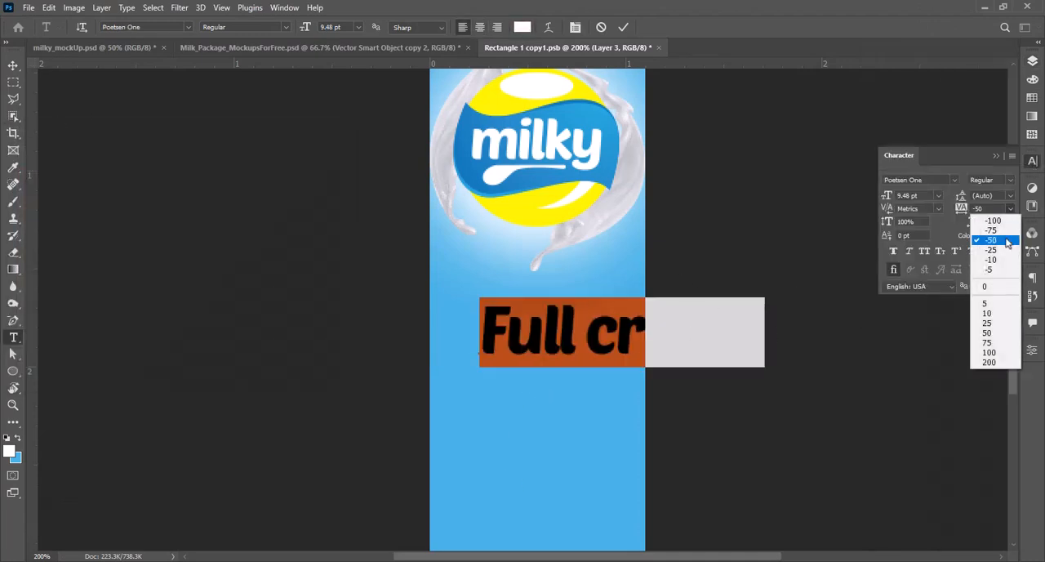
pyautogui.click(990, 230)
# Step: Scale the "Full cream" text down to about 60% and place it below the milky logo
pyautogui.click(13, 65)
pyautogui.moveTo(752, 355); pyautogui.dragTo(668, 349)
pyautogui.moveTo(569, 337); pyautogui.dragTo(544, 358)
pyautogui.moveTo(639, 374); pyautogui.dragTo(617, 368)
pyautogui.moveTo(549, 353); pyautogui.dragTo(550, 368)
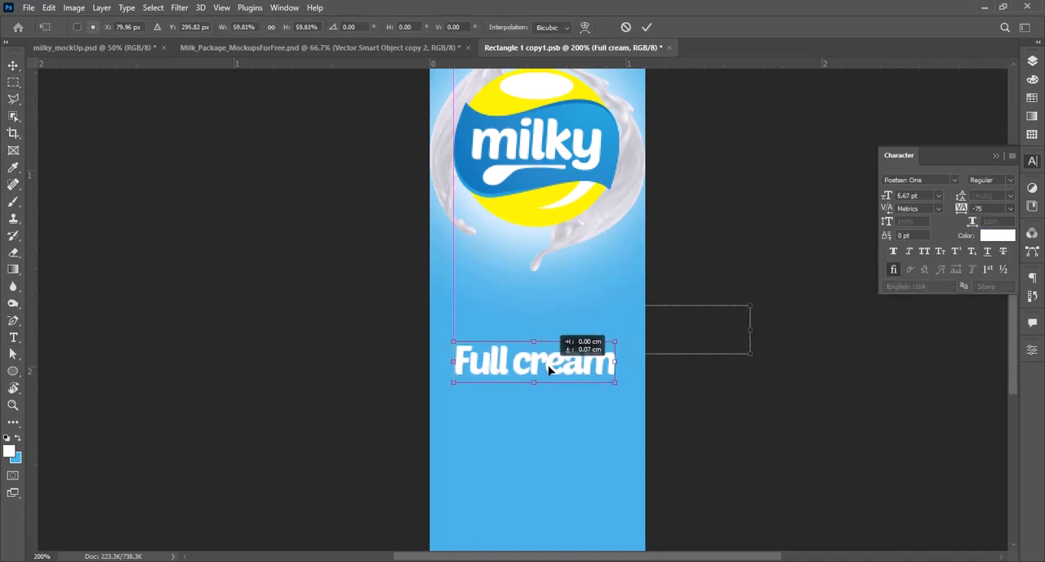
pyautogui.press('Return')
pyautogui.click(711, 408)
# Step: Set the "Full cream" text's tracking to -50 and scale the text down slightly
pyautogui.press('z')
pyautogui.keyDown('alt'); pyautogui.click(542, 368); pyautogui.keyUp('alt')
pyautogui.click(541, 367)
pyautogui.press('t')
pyautogui.click(534, 344)
pyautogui.hotkey('ctrl', 'a')
pyautogui.click(1011, 209)
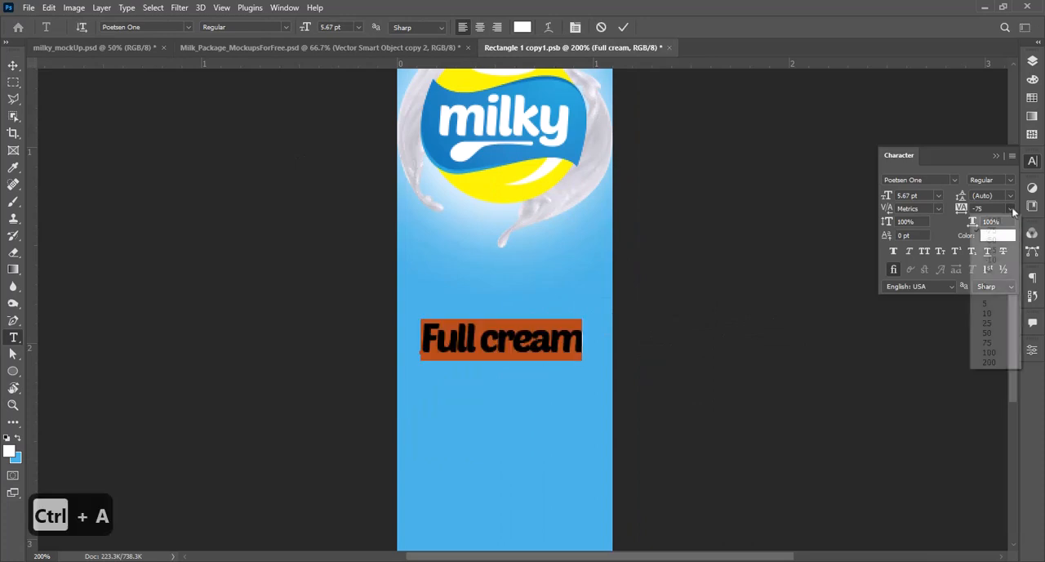
pyautogui.click(989, 243)
pyautogui.click(13, 65)
pyautogui.moveTo(592, 324); pyautogui.dragTo(534, 361)
pyautogui.press('Return')
pyautogui.click(675, 344)
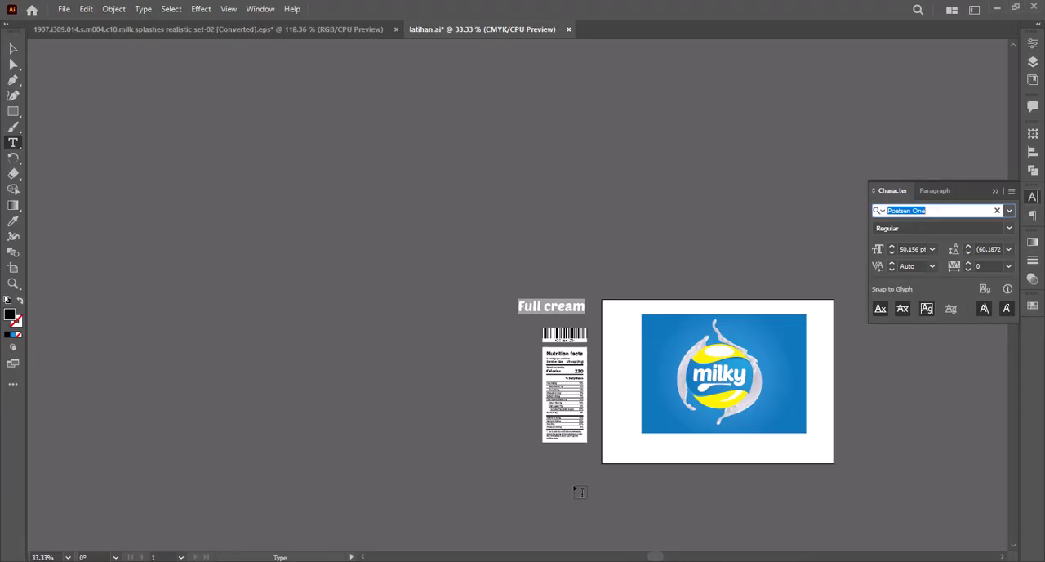
# Step: In the milk splashes EPS file in Illustrator, ungroup the lower splash of the middle pair and delete its dark mesh piece
pyautogui.press('z')
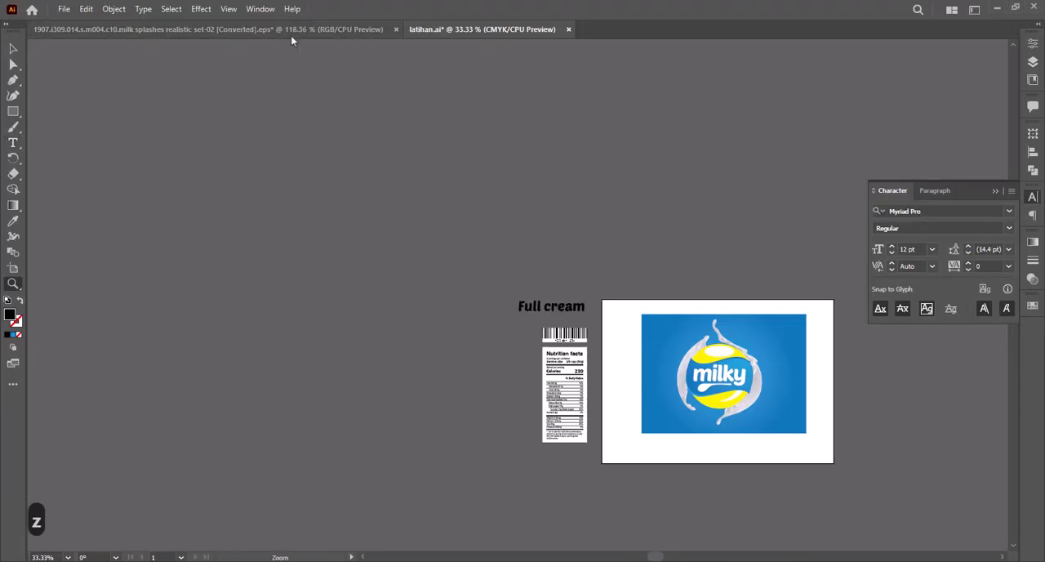
pyautogui.click(290, 31)
pyautogui.click(525, 328)
pyautogui.keyDown('alt'); pyautogui.click(525, 329); pyautogui.keyUp('alt')
pyautogui.keyDown('alt'); pyautogui.click(525, 328); pyautogui.keyUp('alt')
pyautogui.moveTo(533, 317); pyautogui.dragTo(533, 326)
pyautogui.press('v')
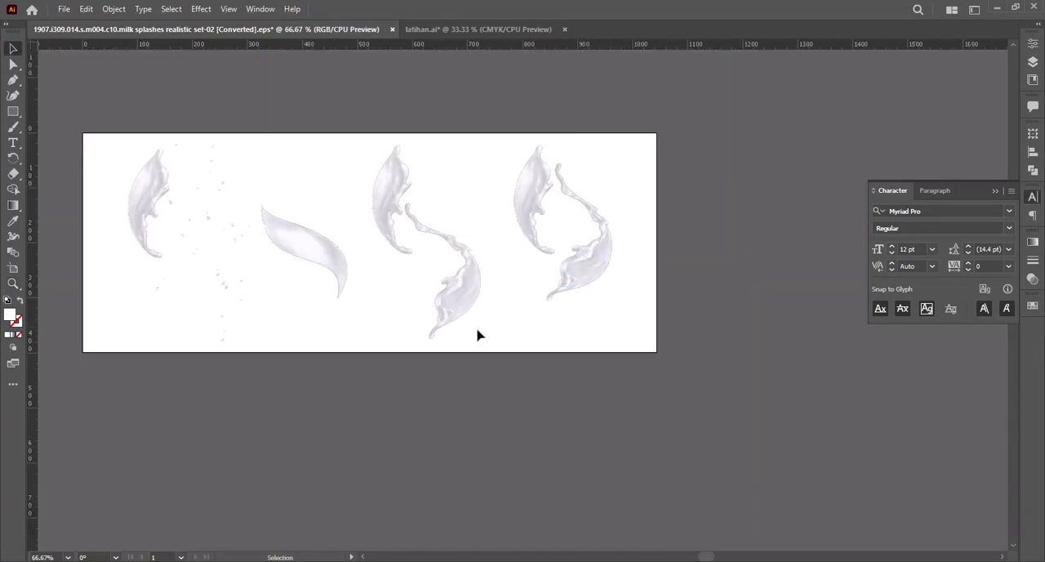
pyautogui.rightClick(464, 299)
pyautogui.click(504, 179)
pyautogui.click(509, 245)
pyautogui.moveTo(467, 297); pyautogui.dragTo(523, 340)
pyautogui.press('Delete')
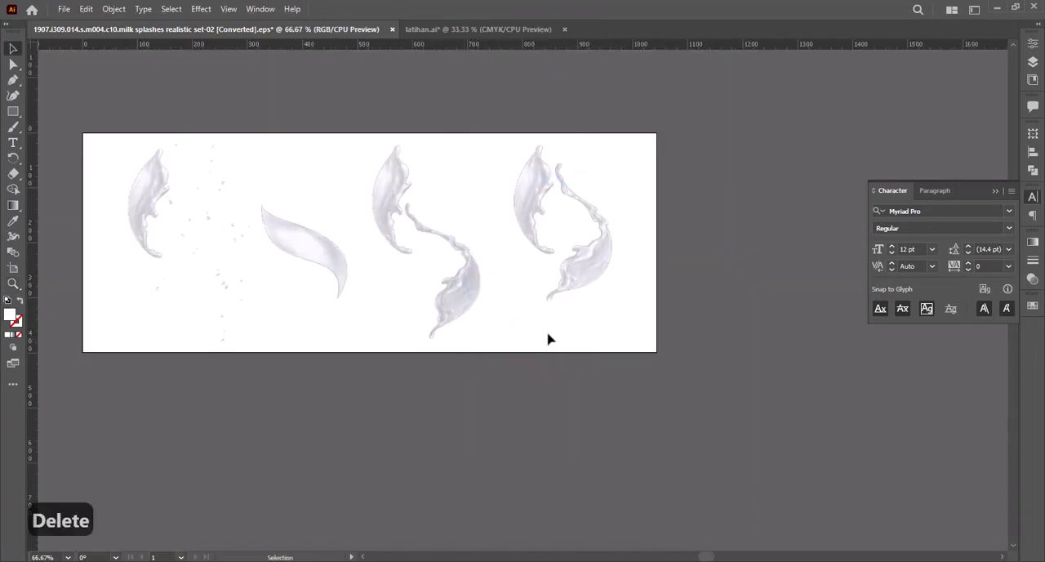
# Step: Copy the cleaned lower splash and paste it into the Photoshop carton artwork as a smart object above a new layer below Layer 2
pyautogui.click(474, 286)
pyautogui.hotkey('ctrl', 'c')
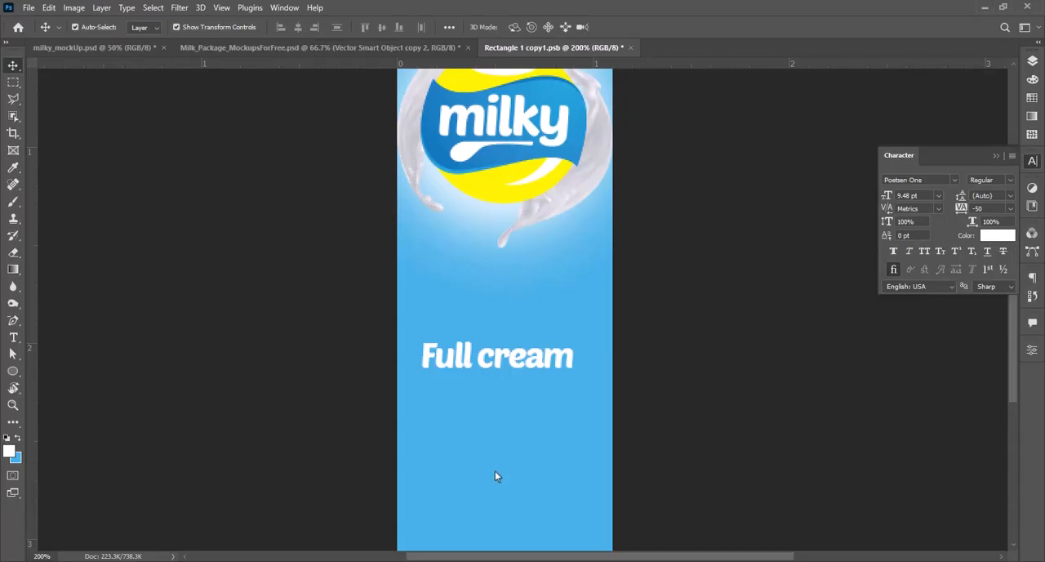
pyautogui.press('z')
pyautogui.keyDown('alt'); pyautogui.click(523, 406); pyautogui.keyUp('alt')
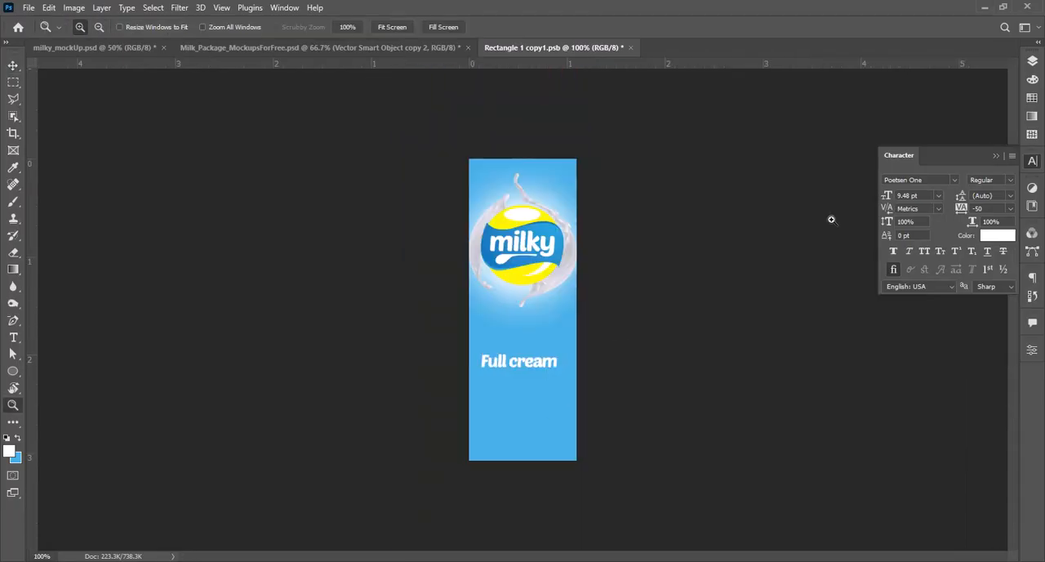
pyautogui.press('F7')
pyautogui.click(953, 218)
pyautogui.keyDown('ctrl'); pyautogui.click(980, 534); pyautogui.keyUp('ctrl')
pyautogui.hotkey('ctrl', 'v')
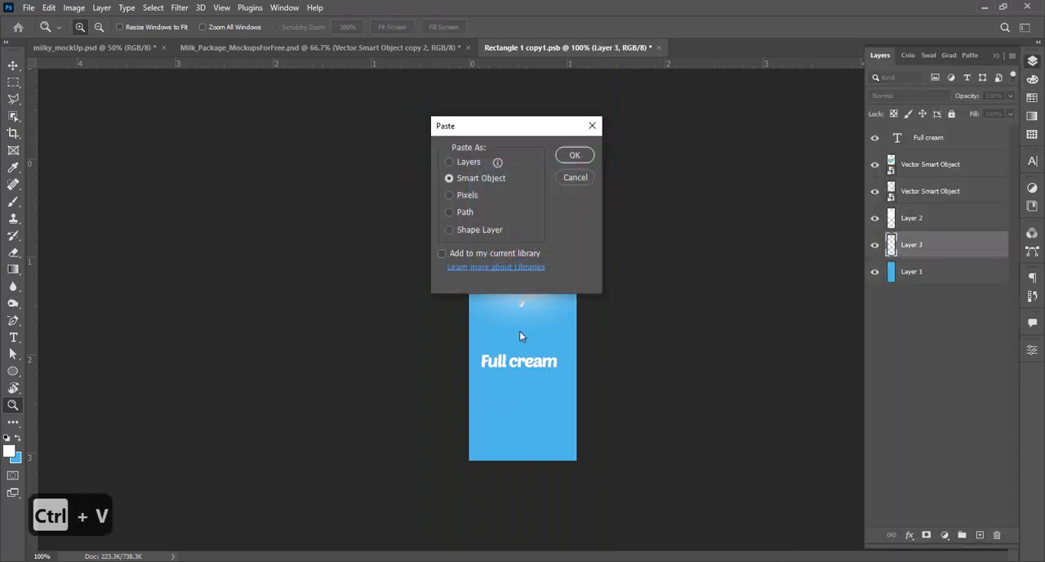
pyautogui.press('Return')
# Step: Transform the pasted splash to sweep behind the "Full cream" text to the artwork's lower-right corner, and lower its opacity to 25%
pyautogui.moveTo(564, 329); pyautogui.dragTo(551, 451)
pyautogui.moveTo(564, 335); pyautogui.dragTo(536, 384)
pyautogui.moveTo(544, 372); pyautogui.dragTo(503, 337)
pyautogui.hotkey('ctrl', 'z')
pyautogui.rightClick(463, 504)
pyautogui.click(480, 490)
pyautogui.moveTo(496, 430); pyautogui.dragTo(537, 413)
pyautogui.moveTo(576, 513)
pyautogui.mouseDown()
pyautogui.moveTo(558, 478)
pyautogui.moveTo(579, 515)
pyautogui.mouseUp()
pyautogui.moveTo(526, 422); pyautogui.dragTo(537, 390)
pyautogui.moveTo(507, 335); pyautogui.dragTo(496, 314)
pyautogui.press('Return')
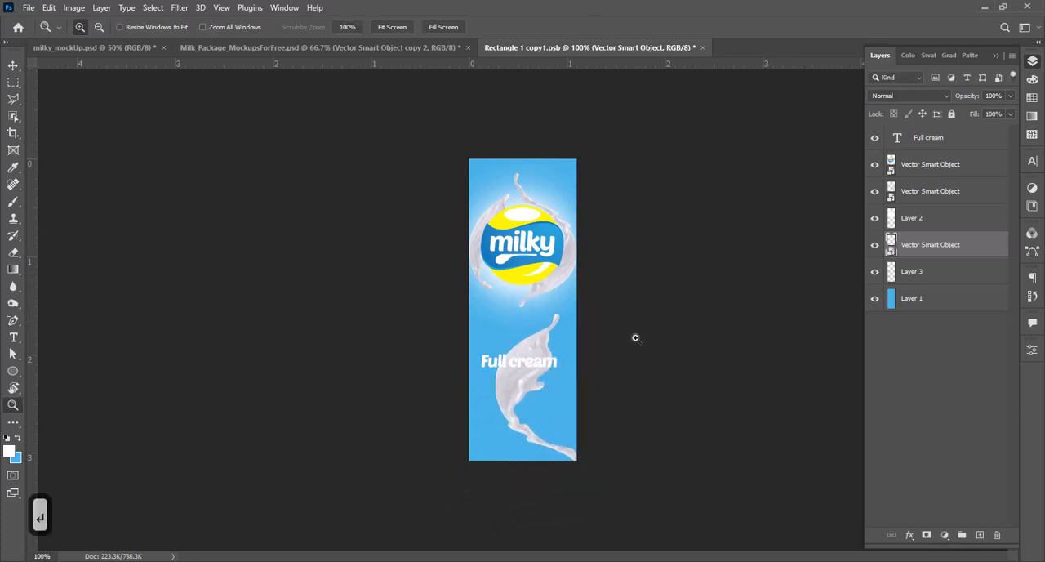
pyautogui.moveTo(1010, 109); pyautogui.dragTo(968, 114)
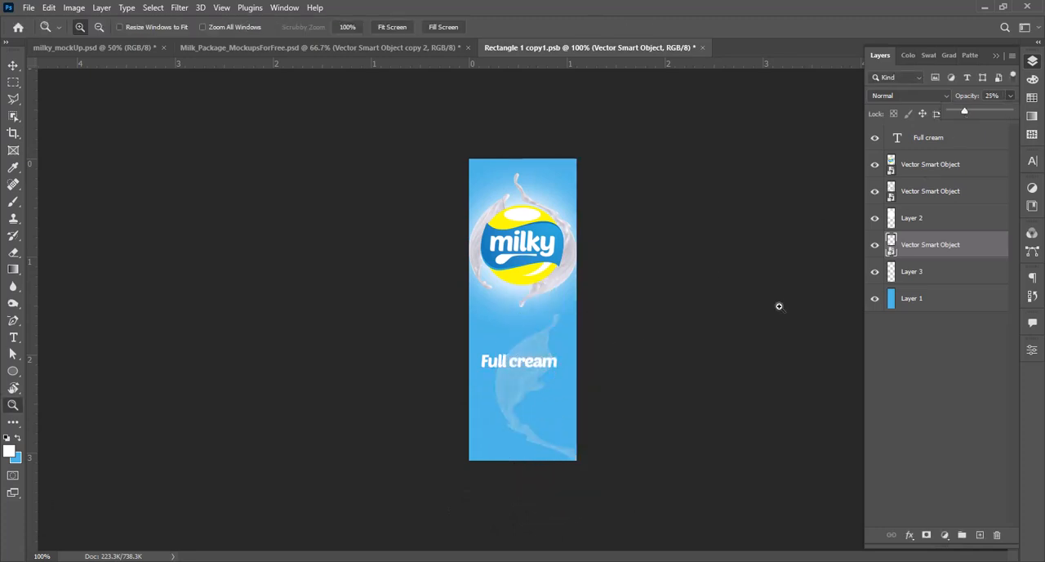
# Step: Duplicate the "Full cream" text further down the artwork and change the copy's wording to "1 L"
pyautogui.click(577, 381)
pyautogui.press('v')
pyautogui.click(464, 345)
pyautogui.keyDown('alt'); pyautogui.moveTo(464, 344); pyautogui.dragTo(462, 441); pyautogui.keyUp('alt')
pyautogui.press('t')
pyautogui.click(462, 439)
pyautogui.hotkey('ctrl', 'a')
pyautogui.write('1')
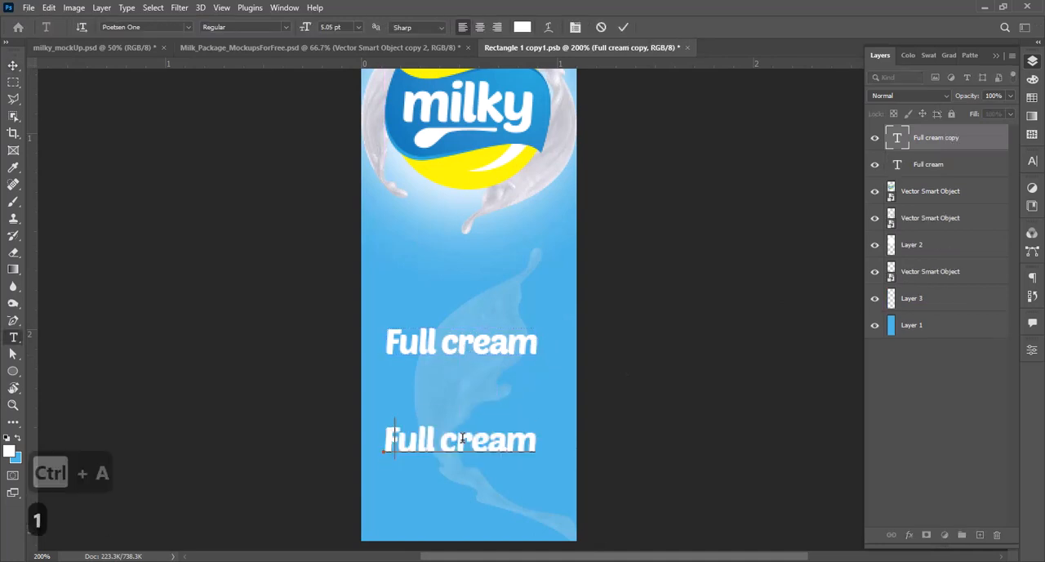
pyautogui.write(' l')
pyautogui.click(13, 66)
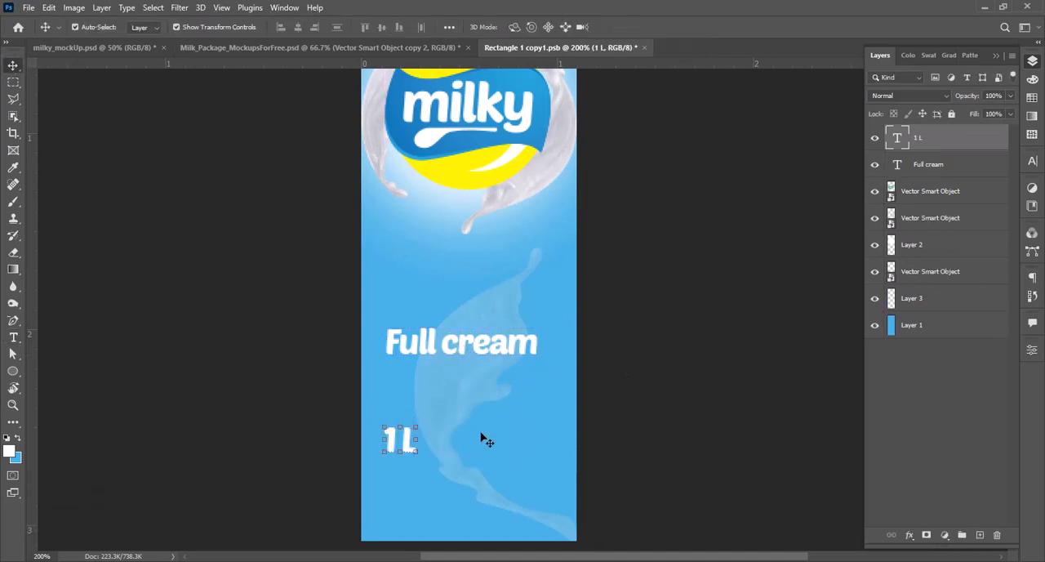
# Step: Extend the "1 L" volume text to read "Netto : 1 L"
pyautogui.press('z')
pyautogui.moveTo(499, 512); pyautogui.dragTo(369, 352)
pyautogui.press('v')
pyautogui.click(322, 343)
pyautogui.write('Netto :')
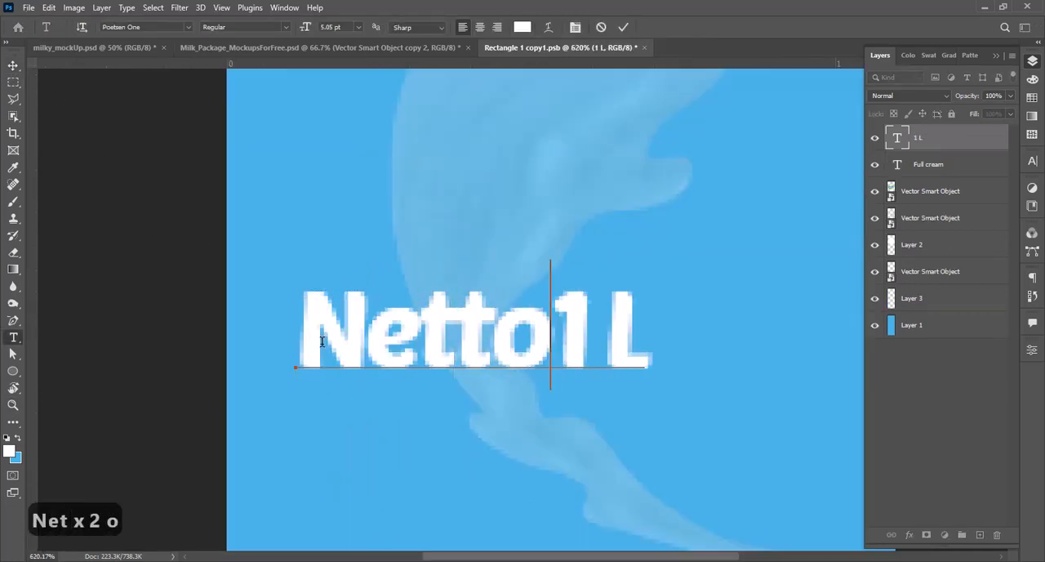
pyautogui.click(153, 201)
# Step: Scale down the "Netto : 1 L" text and place it near the artwork's lower edge, left-aligned with "Full cream"
pyautogui.press('z')
pyautogui.click(534, 338)
pyautogui.keyDown('alt'); pyautogui.click(534, 338); pyautogui.keyUp('alt')
pyautogui.keyDown('alt'); pyautogui.click(534, 338); pyautogui.keyUp('alt')
pyautogui.press('v')
pyautogui.click(590, 339)
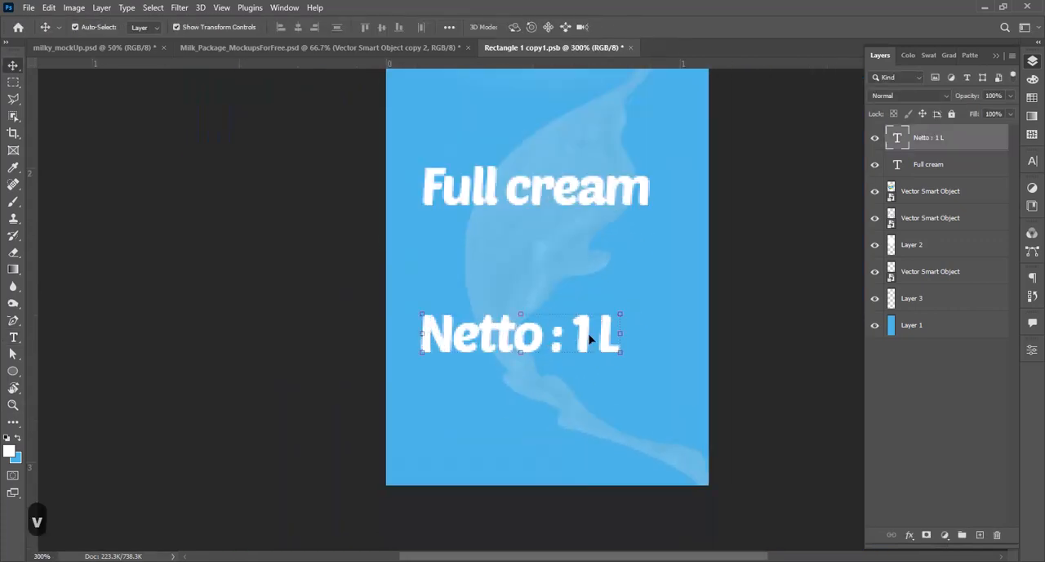
pyautogui.moveTo(619, 308); pyautogui.dragTo(517, 430)
pyautogui.press('Return')
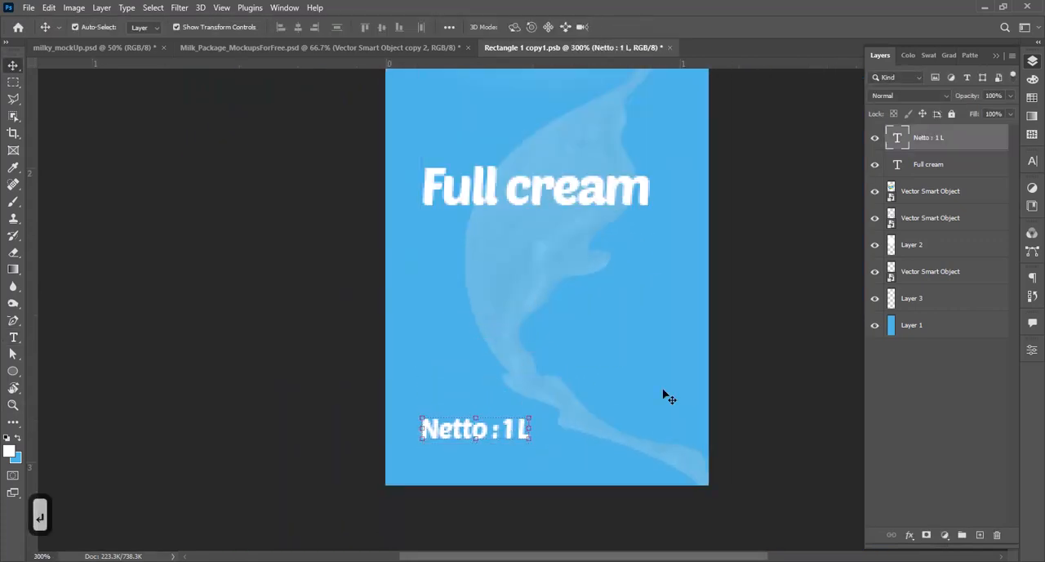
pyautogui.click(751, 377)
pyautogui.press('z')
pyautogui.keyDown('alt'); pyautogui.click(542, 318); pyautogui.keyUp('alt')
pyautogui.keyDown('alt'); pyautogui.click(541, 318); pyautogui.keyUp('alt')
pyautogui.click(541, 318)
pyautogui.keyDown('alt'); pyautogui.click(541, 317); pyautogui.keyUp('alt')
# Step: Open the lower "Put Your Graphic Here" smart object of milky_mockUp.psd for the carton's side panel
pyautogui.click(875, 192)
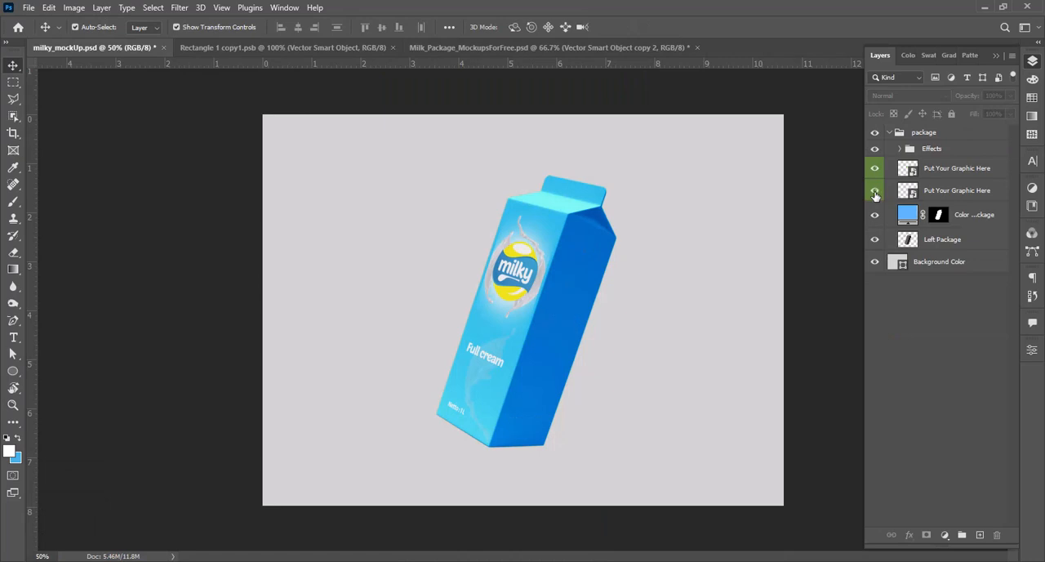
pyautogui.doubleClick(908, 190)
pyautogui.click(628, 274)
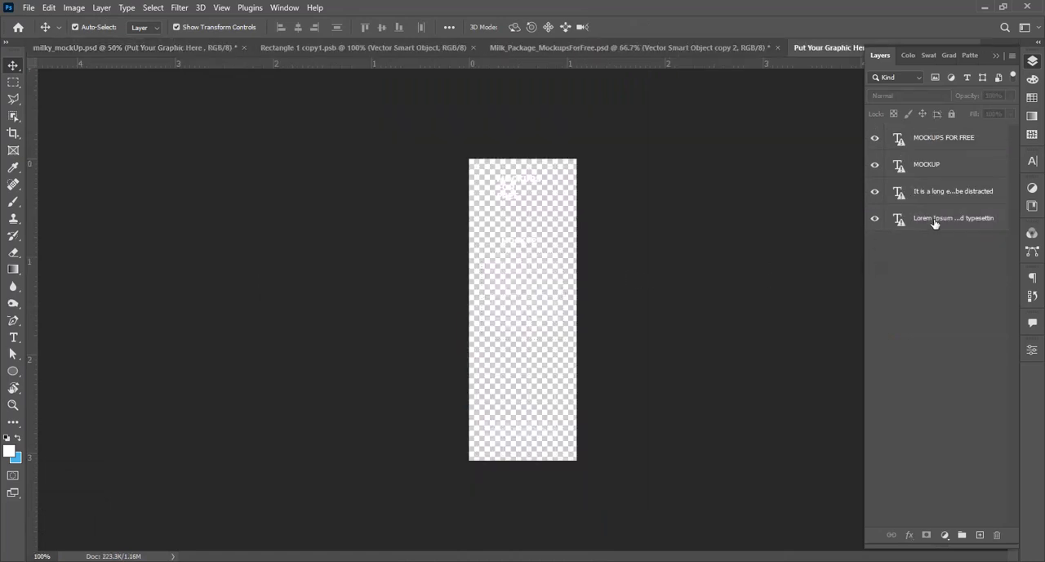
# Step: Add a new layer beneath the placeholder text layers and fill it with the light blue background color
pyautogui.click(936, 222)
pyautogui.click(981, 536)
pyautogui.moveTo(937, 236); pyautogui.dragTo(939, 260)
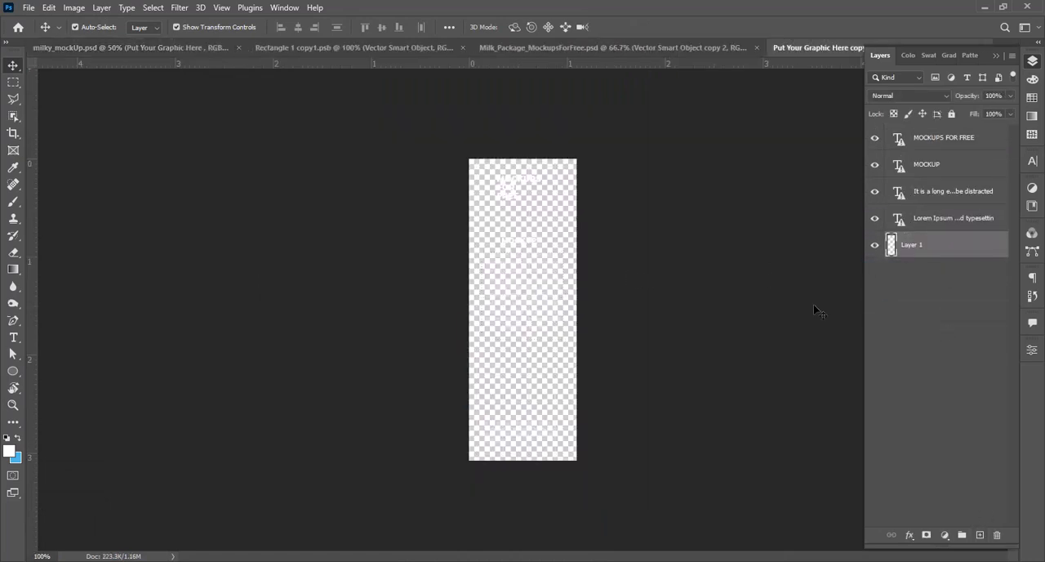
pyautogui.hotkey('ctrl', 'BackSpace')
pyautogui.hotkey('alt', 'BackSpace')
pyautogui.hotkey('ctrl', 'BackSpace')
# Step: Delete all four placeholder text layers from the side panel artwork
pyautogui.click(922, 220)
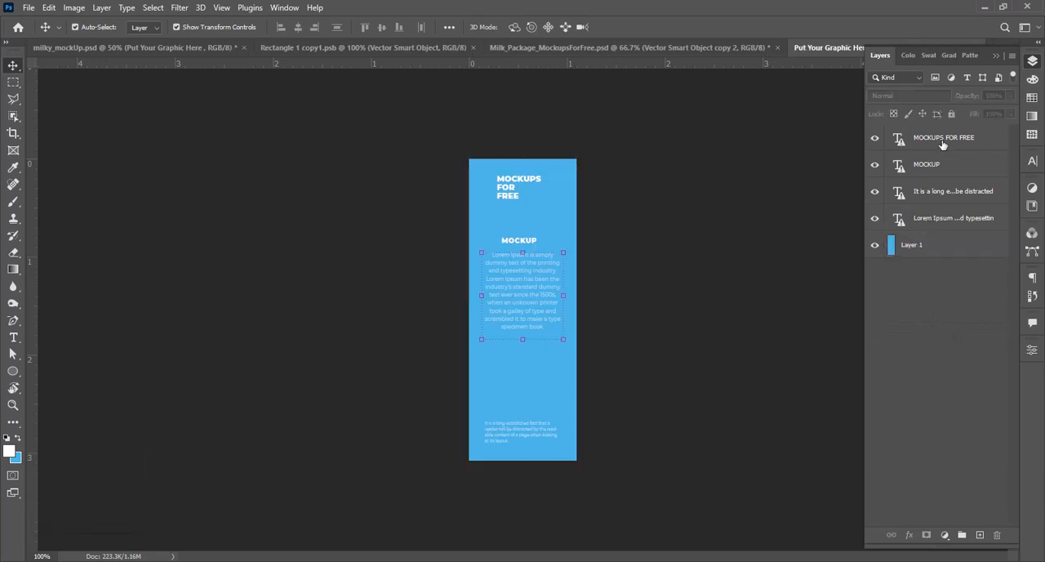
pyautogui.keyDown('shift'); pyautogui.click(939, 143); pyautogui.keyUp('shift')
pyautogui.press('Delete')
# Step: Switch to latihan.ai in Illustrator, lock the two milk splashes, and copy the "milky" logo without them
pyautogui.click(462, 559)
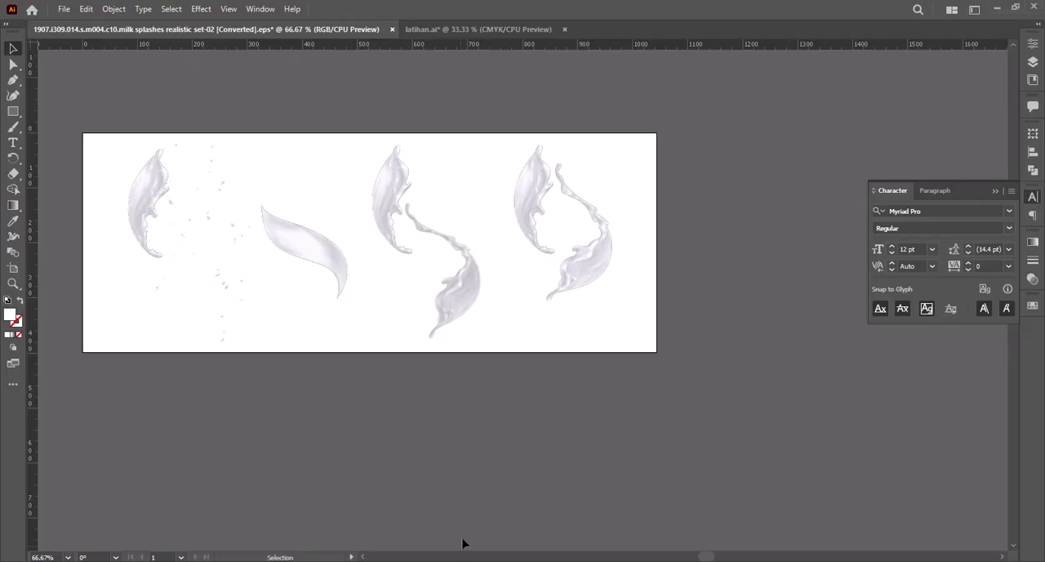
pyautogui.click(457, 30)
pyautogui.moveTo(739, 441); pyautogui.dragTo(768, 460)
pyautogui.press('space')
pyautogui.moveTo(604, 313); pyautogui.dragTo(387, 275)
pyautogui.press('v')
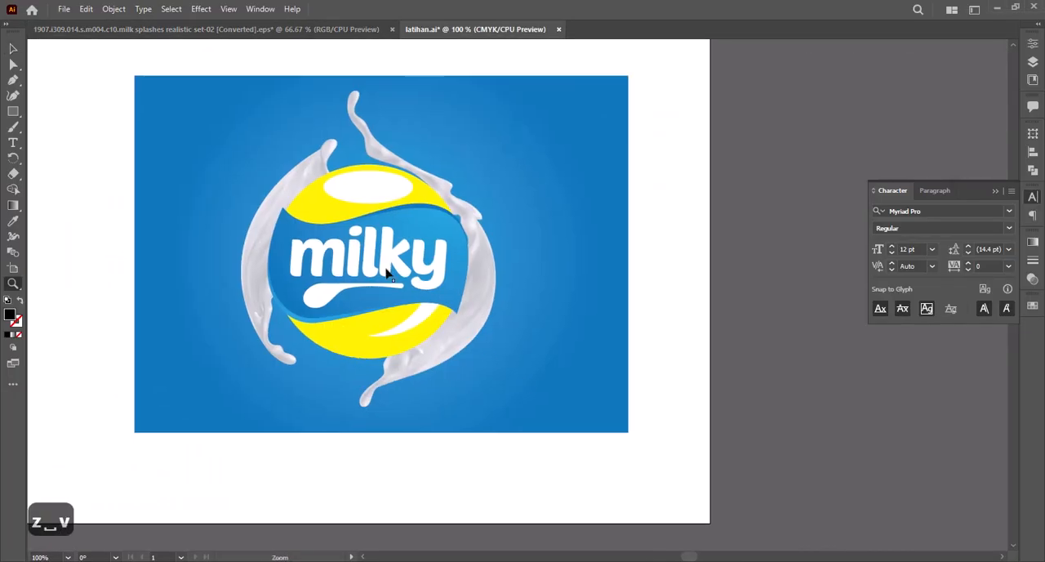
pyautogui.click(488, 257)
pyautogui.keyDown('shift'); pyautogui.click(252, 260); pyautogui.keyUp('shift')
pyautogui.hotkey('ctrl', '2')
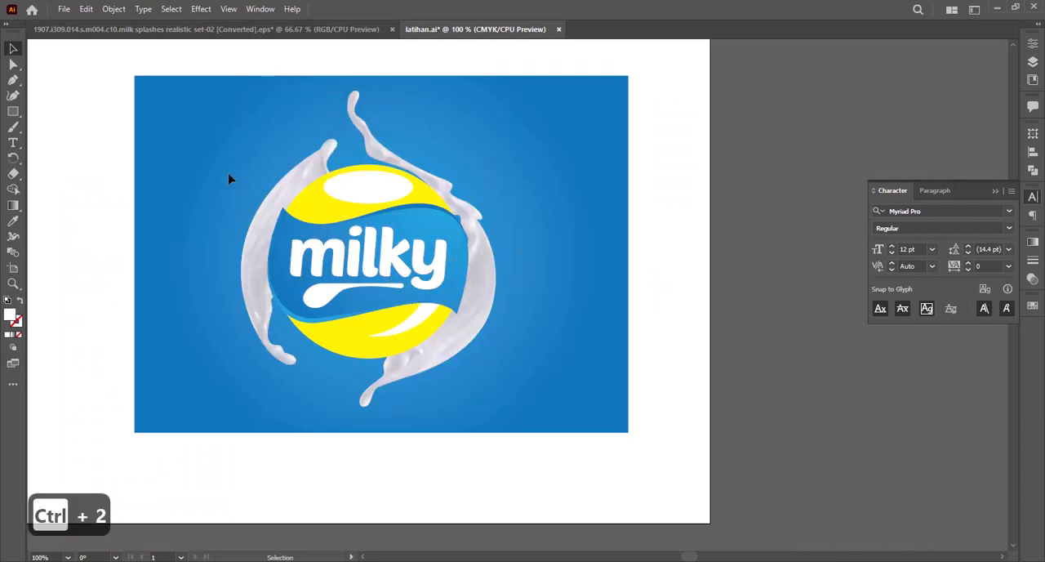
pyautogui.moveTo(230, 174); pyautogui.dragTo(541, 355)
pyautogui.hotkey('ctrl', 'c')
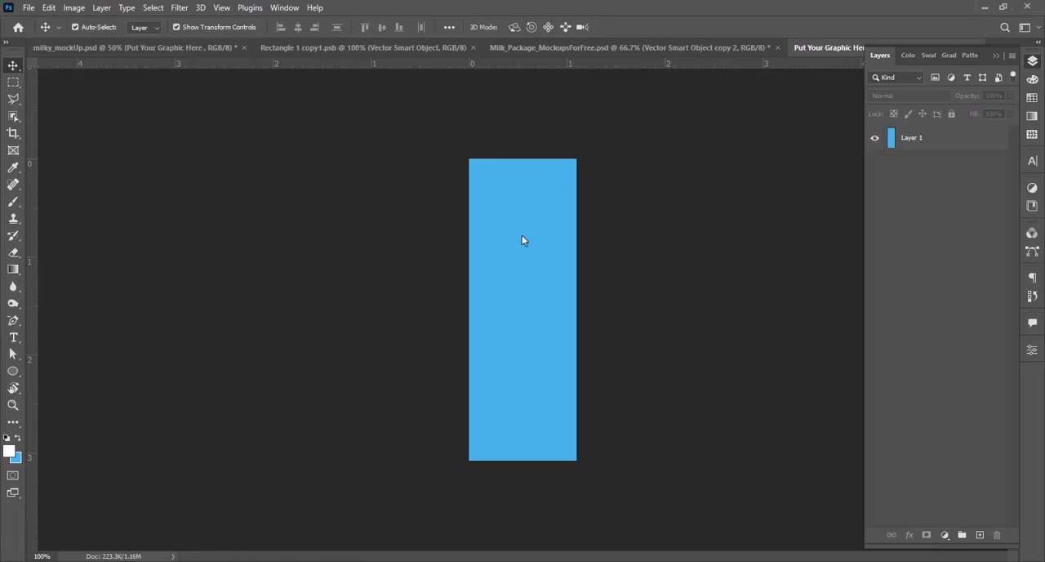
# Step: Paste the logo into the Photoshop side panel as a smart object, shrink it, and place it near the upper-left corner
pyautogui.hotkey('ctrl', 'v')
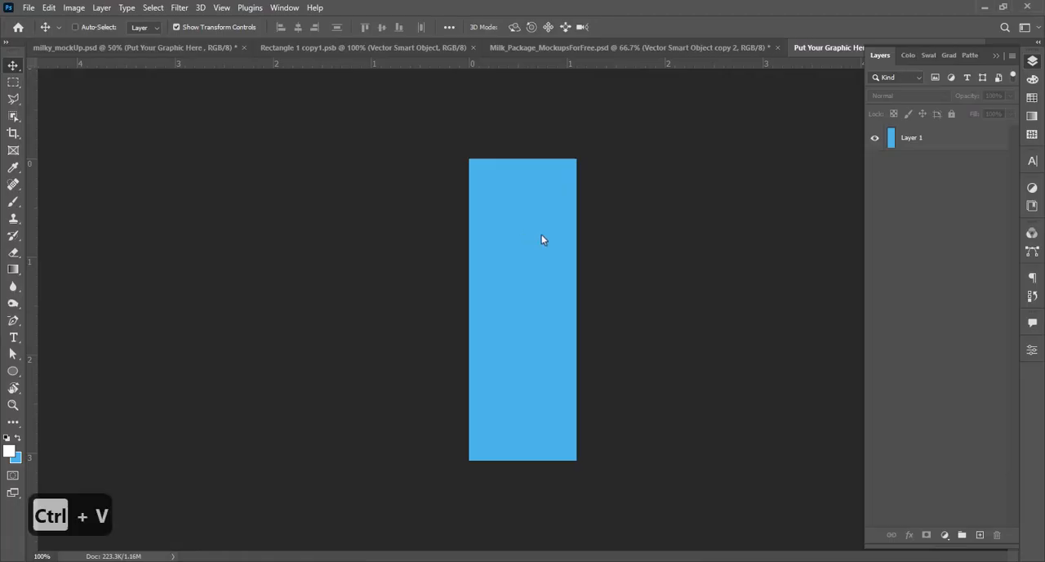
pyautogui.click(571, 161)
pyautogui.moveTo(574, 258); pyautogui.dragTo(552, 278)
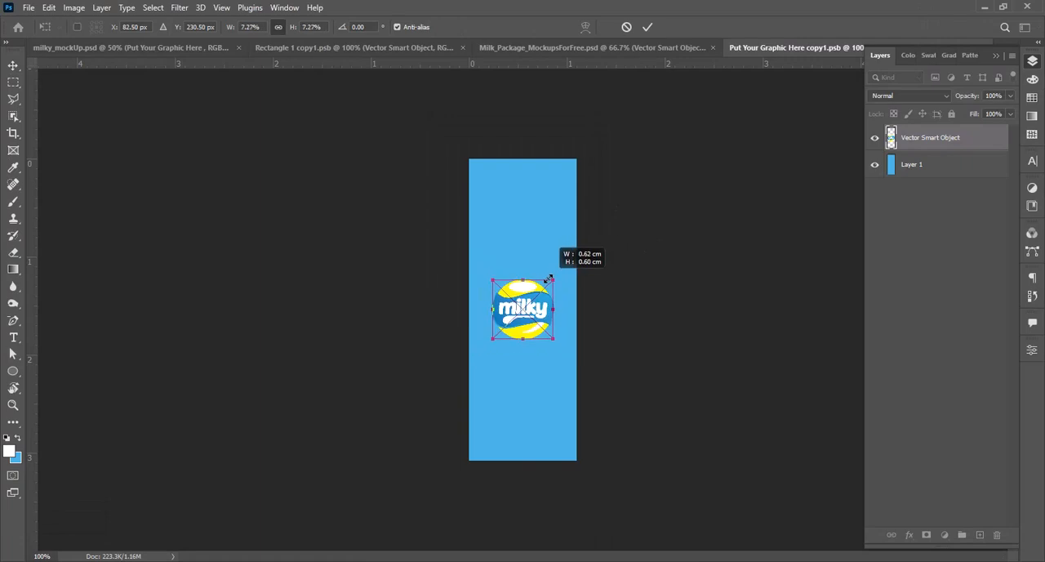
pyautogui.moveTo(534, 315); pyautogui.dragTo(531, 220)
pyautogui.press('Return')
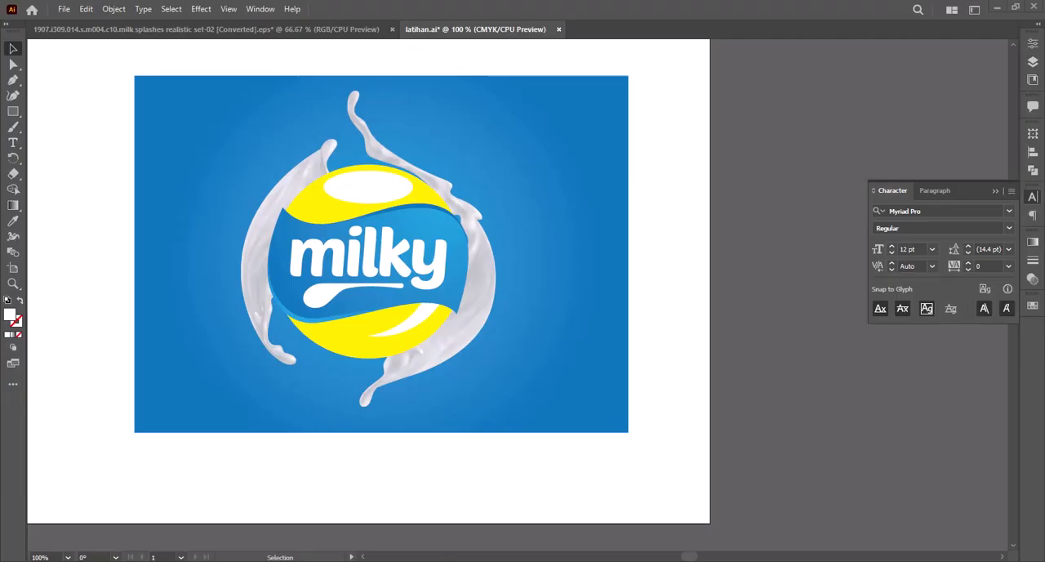
# Step: Switch back to latihan.ai in Illustrator and copy the "Nutrition facts" label beside the artboard
pyautogui.keyDown('alt'); pyautogui.click(366, 299); pyautogui.keyUp('alt')
pyautogui.keyDown('alt'); pyautogui.click(367, 298); pyautogui.keyUp('alt')
pyautogui.keyDown('alt'); pyautogui.click(372, 298); pyautogui.keyUp('alt')
pyautogui.moveTo(486, 194); pyautogui.dragTo(662, 388)
pyautogui.press('v')
pyautogui.click(432, 282)
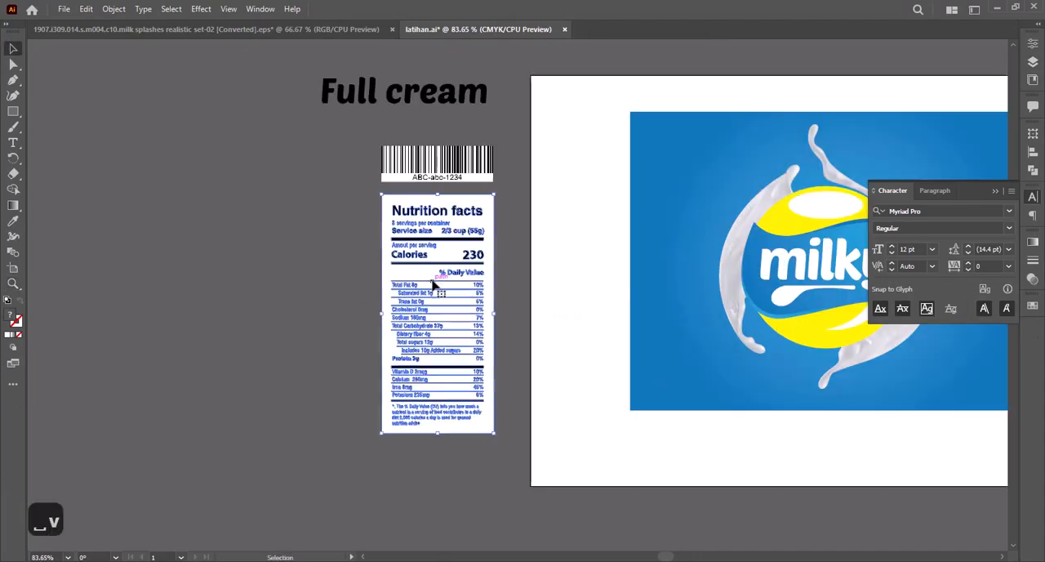
pyautogui.hotkey('ctrl', 'c')
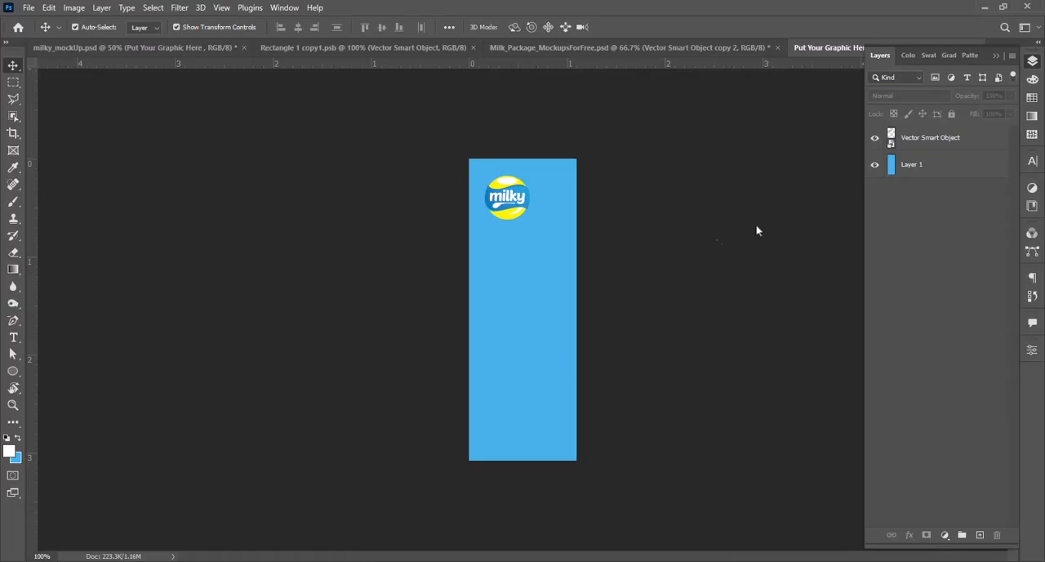
# Step: Paste the nutrition label into the Photoshop side panel as a smart object above Layer 1, scaled to 13.60% below the logo
pyautogui.click(923, 164)
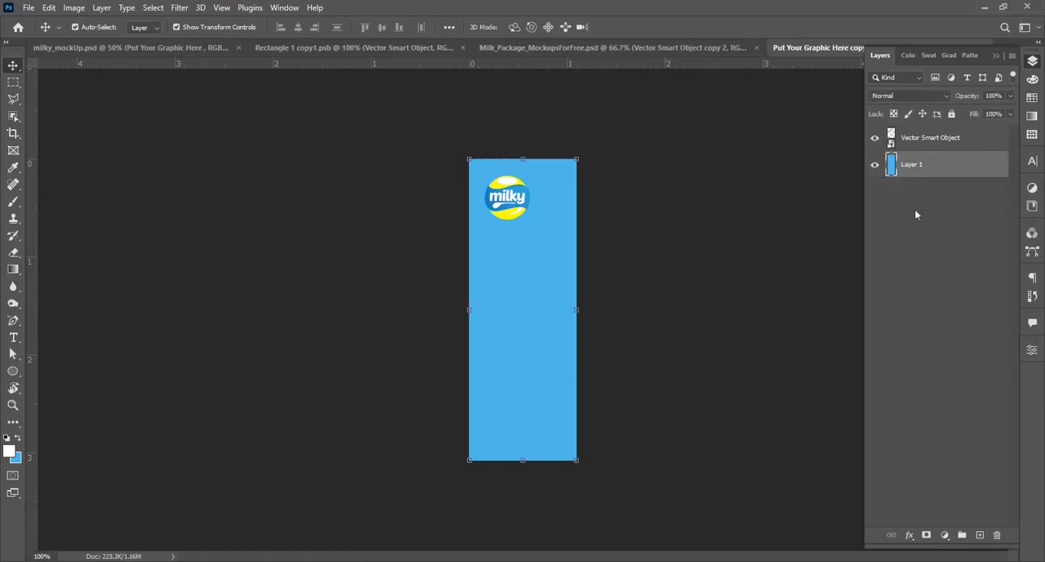
pyautogui.hotkey('ctrl', 'v')
pyautogui.press('Return')
pyautogui.moveTo(575, 198); pyautogui.dragTo(560, 229)
pyautogui.moveTo(542, 286); pyautogui.dragTo(543, 293)
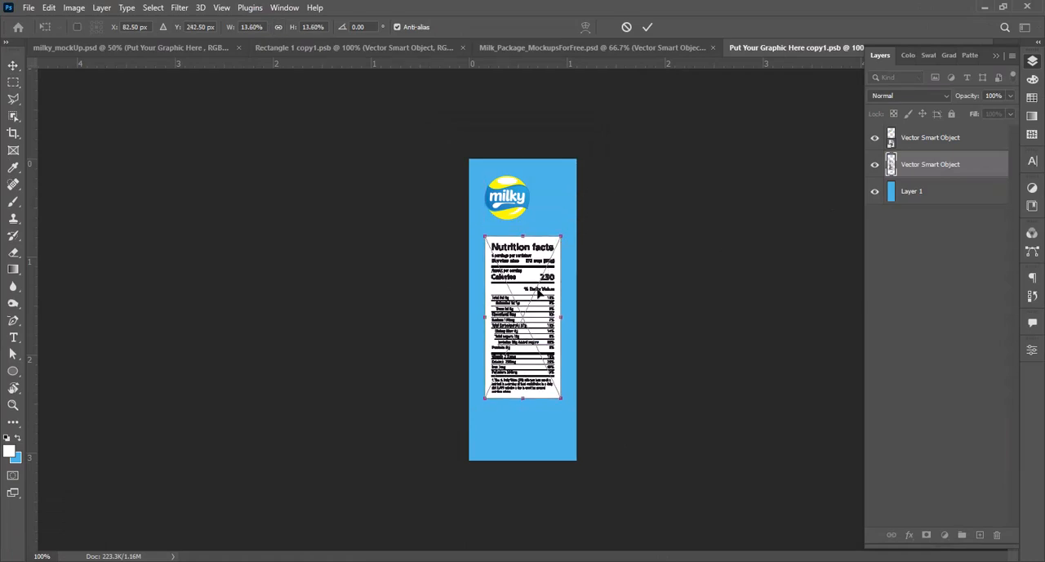
pyautogui.press('Return')
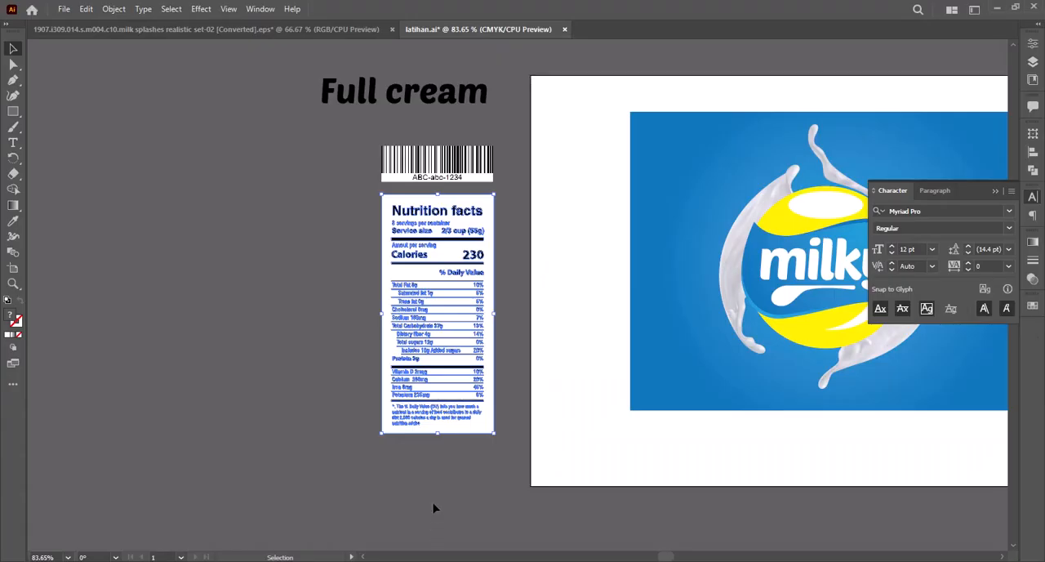
# Step: Copy the barcode from latihan.ai and paste it into the Photoshop side panel as a scaled-down smart object below the nutrition label
pyautogui.click(465, 173)
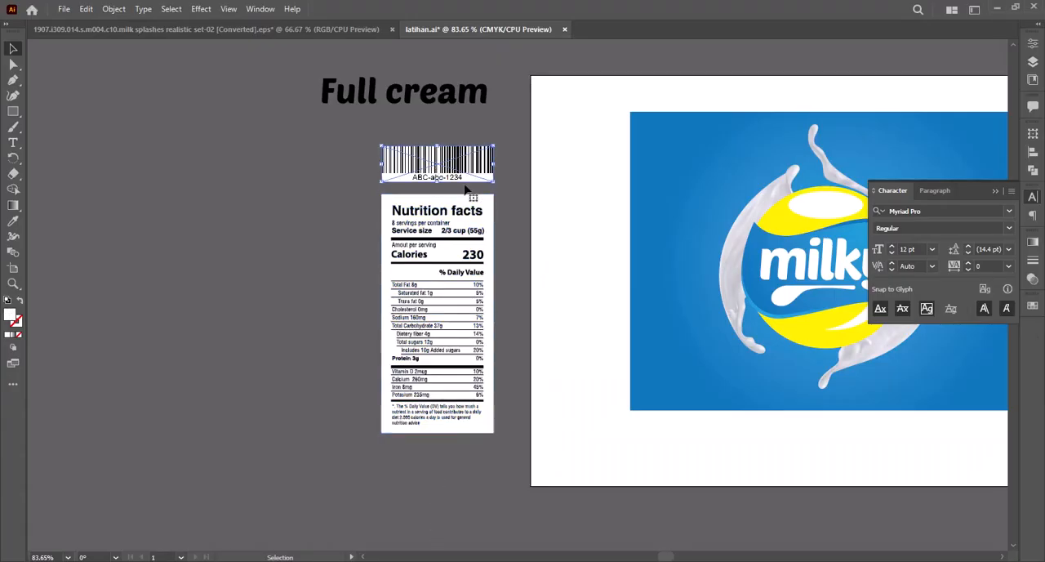
pyautogui.hotkey('ctrl', 'c')
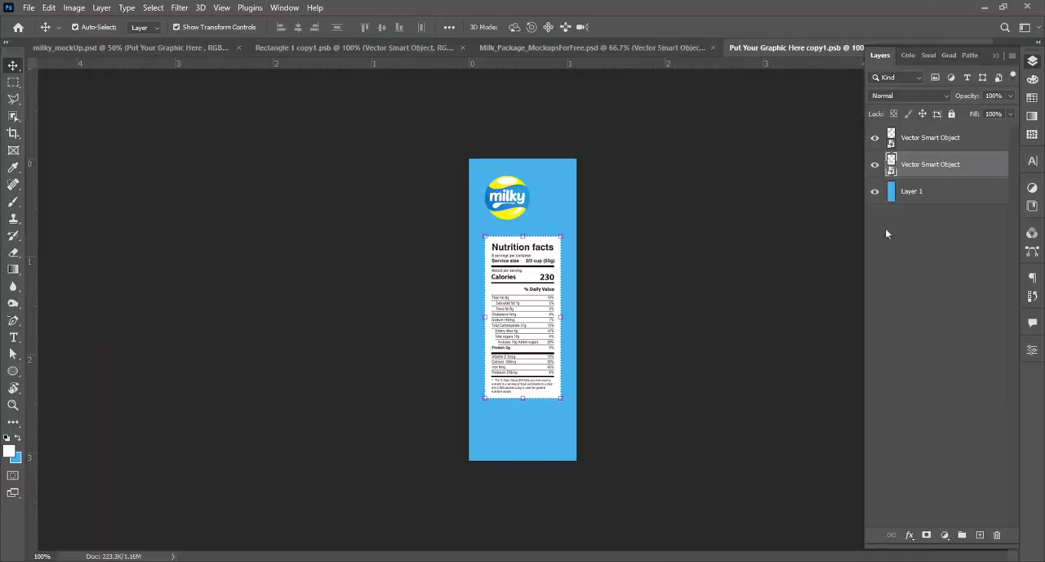
pyautogui.hotkey('ctrl', 'v')
pyautogui.click(577, 155)
pyautogui.moveTo(580, 292); pyautogui.dragTo(565, 293)
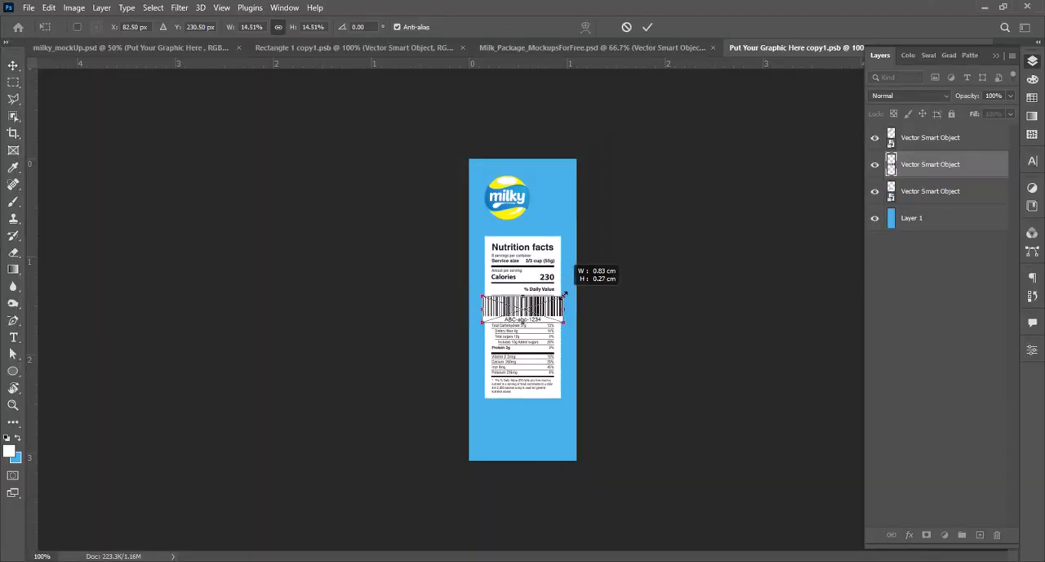
pyautogui.moveTo(541, 329); pyautogui.dragTo(538, 425)
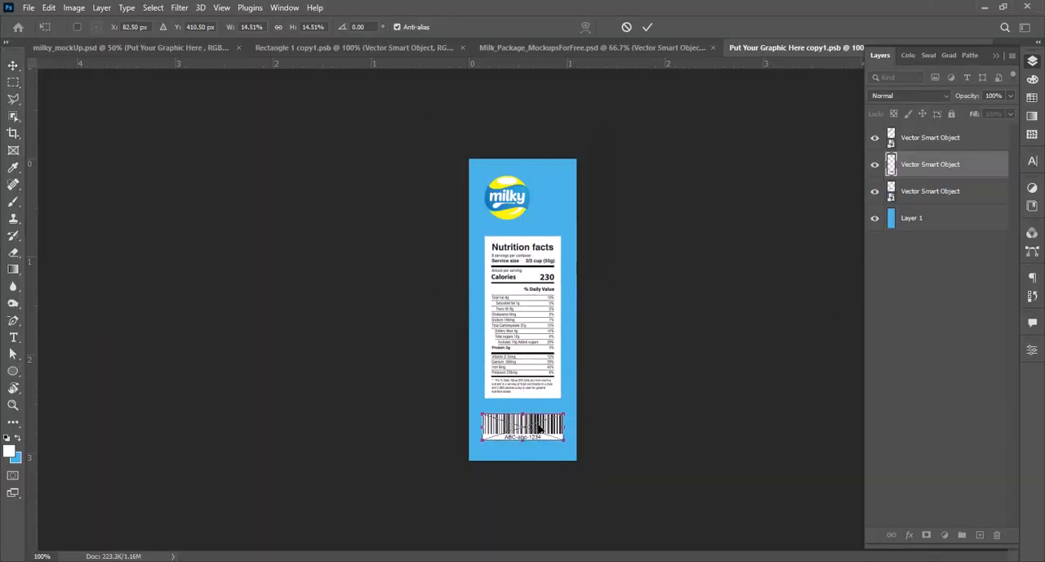
pyautogui.press('Return')
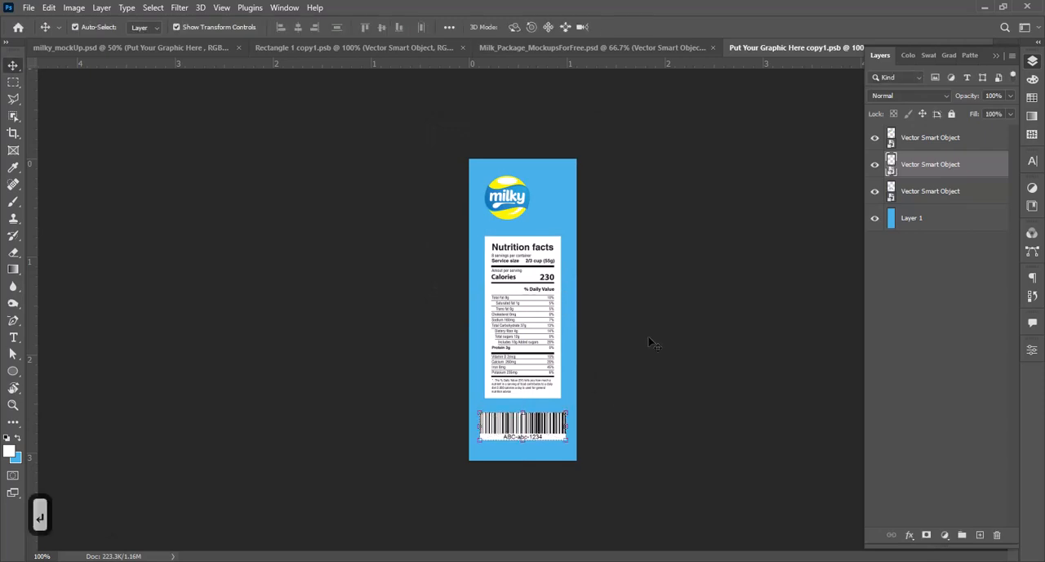
# Step: Resize the barcode to match the nutrition label's width and fine-tune its position below the label
pyautogui.click(651, 338)
pyautogui.press('z')
pyautogui.click(530, 426)
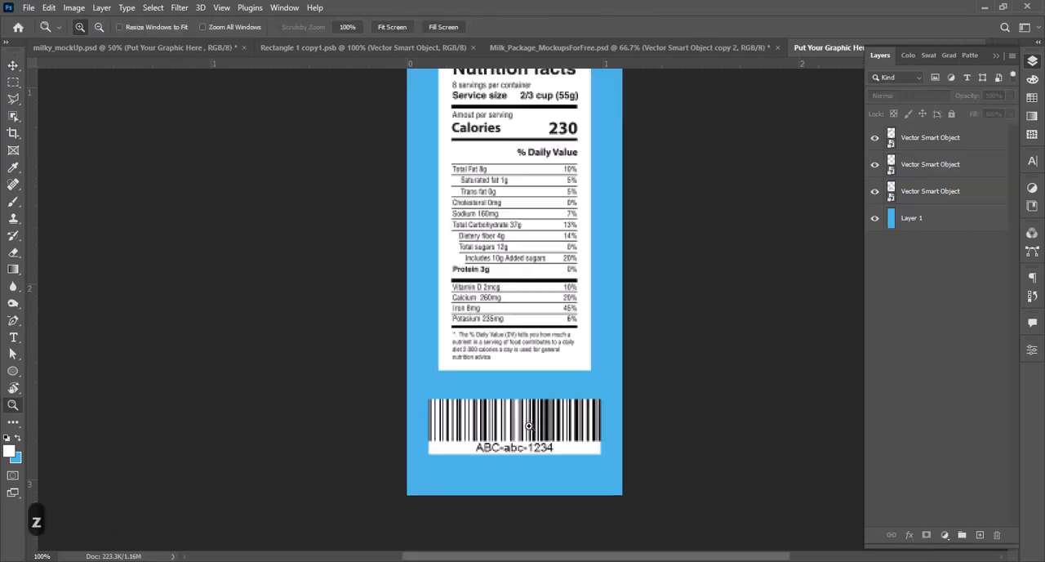
pyautogui.click(530, 427)
pyautogui.click(530, 427)
pyautogui.press('space')
pyautogui.press('v')
pyautogui.moveTo(396, 416); pyautogui.dragTo(416, 356)
pyautogui.moveTo(695, 420); pyautogui.dragTo(656, 409)
pyautogui.moveTo(634, 372); pyautogui.dragTo(634, 462)
pyautogui.press('Return')
pyautogui.press('z')
pyautogui.keyDown('alt'); pyautogui.click(603, 329); pyautogui.keyUp('alt')
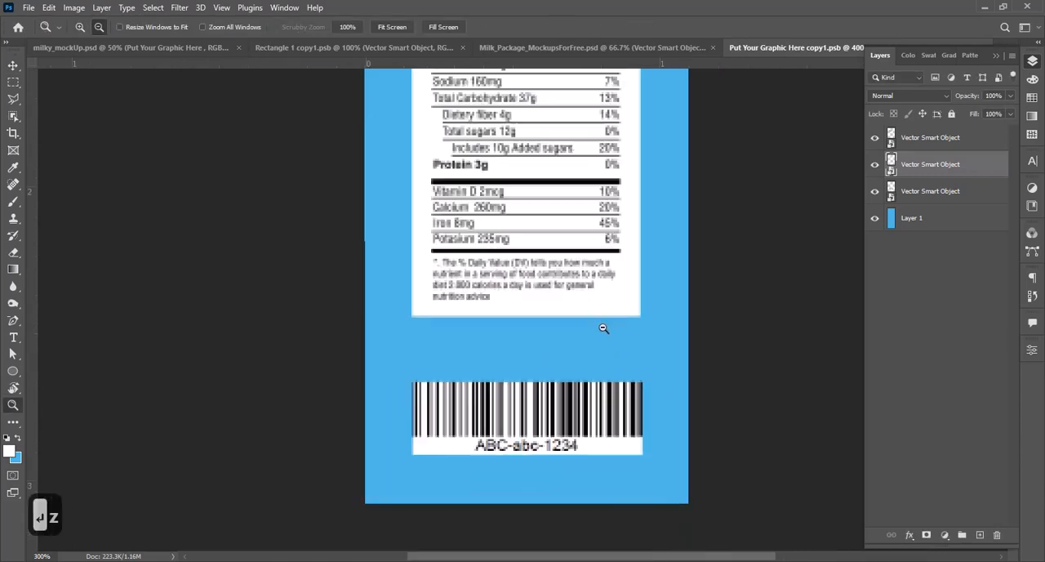
pyautogui.keyDown('alt'); pyautogui.click(603, 329); pyautogui.keyUp('alt')
pyautogui.keyDown('alt'); pyautogui.click(603, 329); pyautogui.keyUp('alt')
pyautogui.press('v')
pyautogui.moveTo(541, 432); pyautogui.dragTo(540, 427)
# Step: Hide the side panel's blue Layer 1, save the artwork, and return to milky_mockUp.psd
pyautogui.hotkey('ctrl', 's')
pyautogui.click(954, 224)
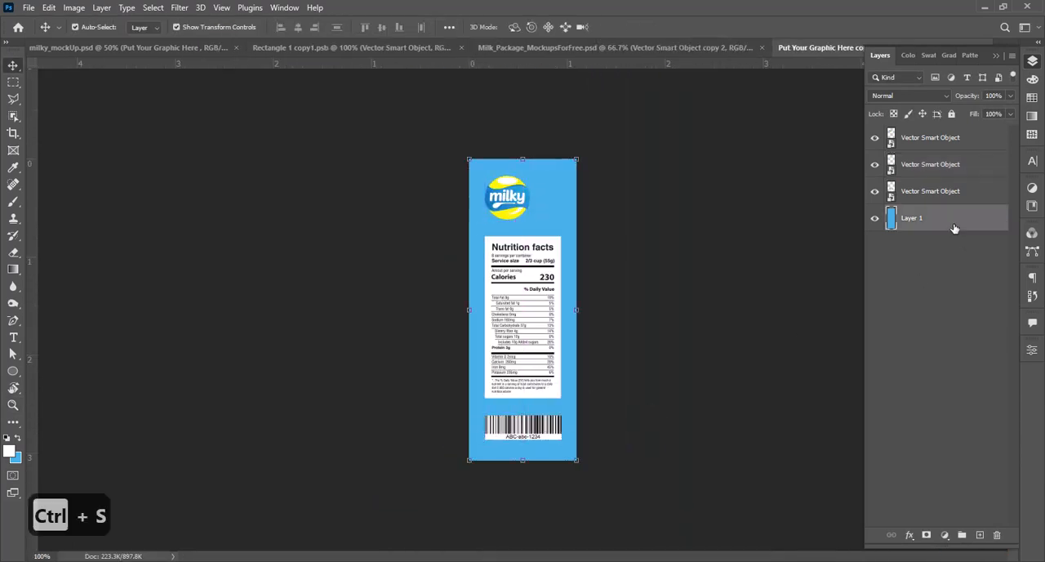
pyautogui.click(877, 220)
pyautogui.hotkey('ctrl', 's')
pyautogui.click(359, 48)
pyautogui.click(171, 48)
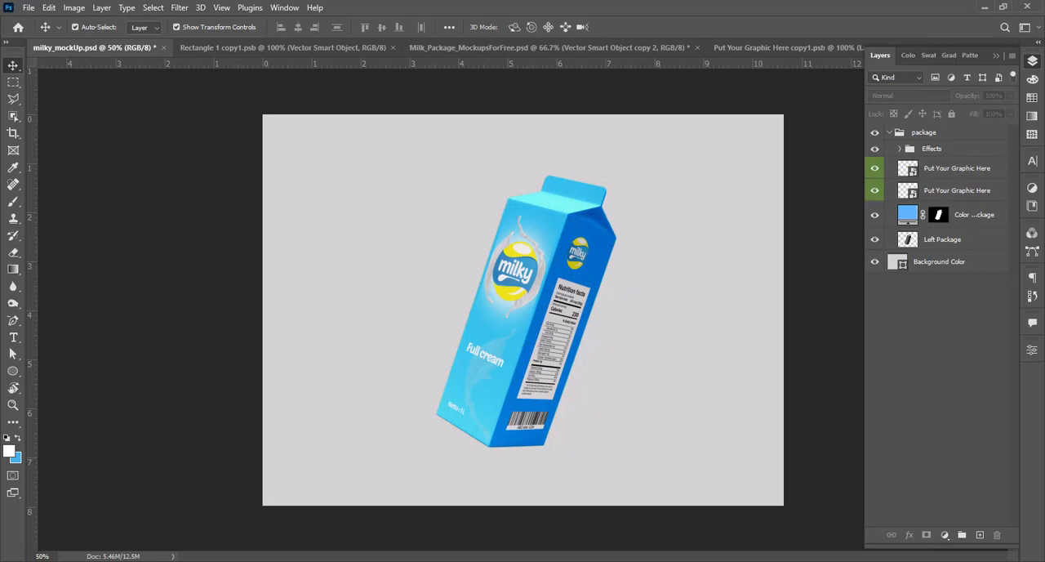
# Step: Switch to the front artwork Rectangle 1 copy1.psb and show its blue Layer 1
pyautogui.click(341, 51)
pyautogui.click(874, 325)
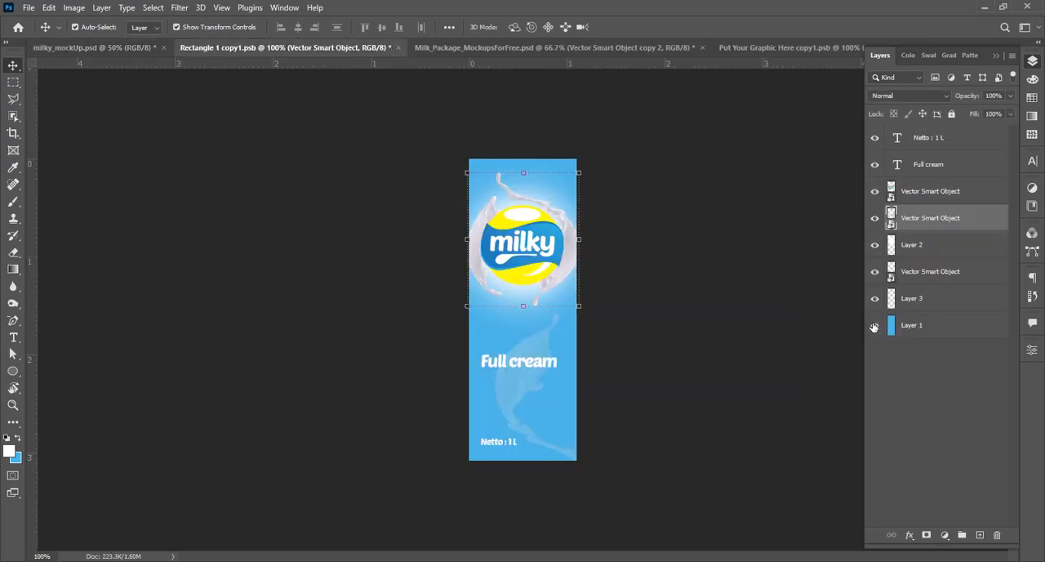
pyautogui.press('z')
pyautogui.click(586, 309)
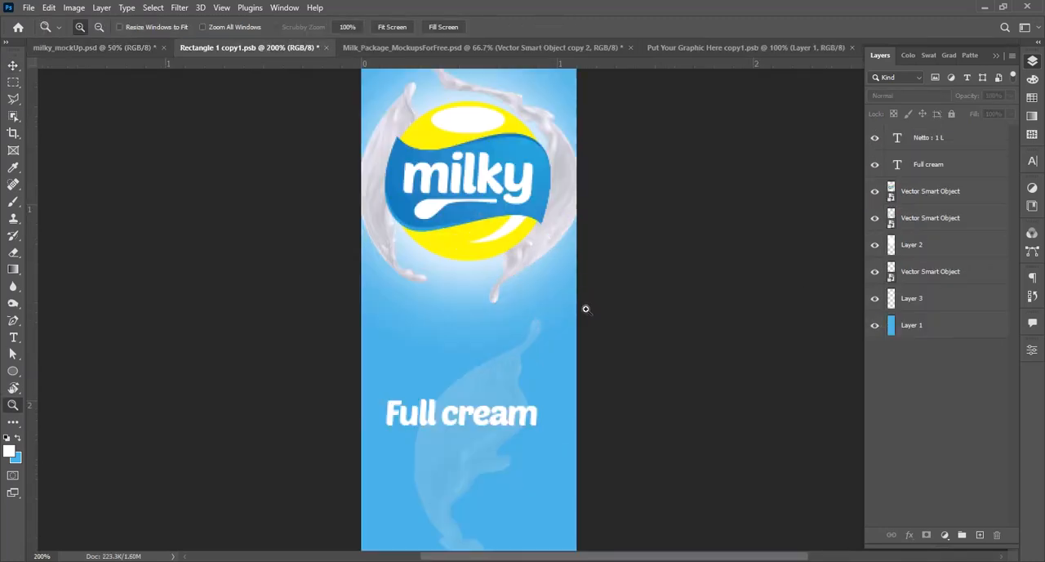
pyautogui.keyDown('alt'); pyautogui.click(568, 319); pyautogui.keyUp('alt')
pyautogui.press('v')
pyautogui.hotkey('ctrl', 'j')
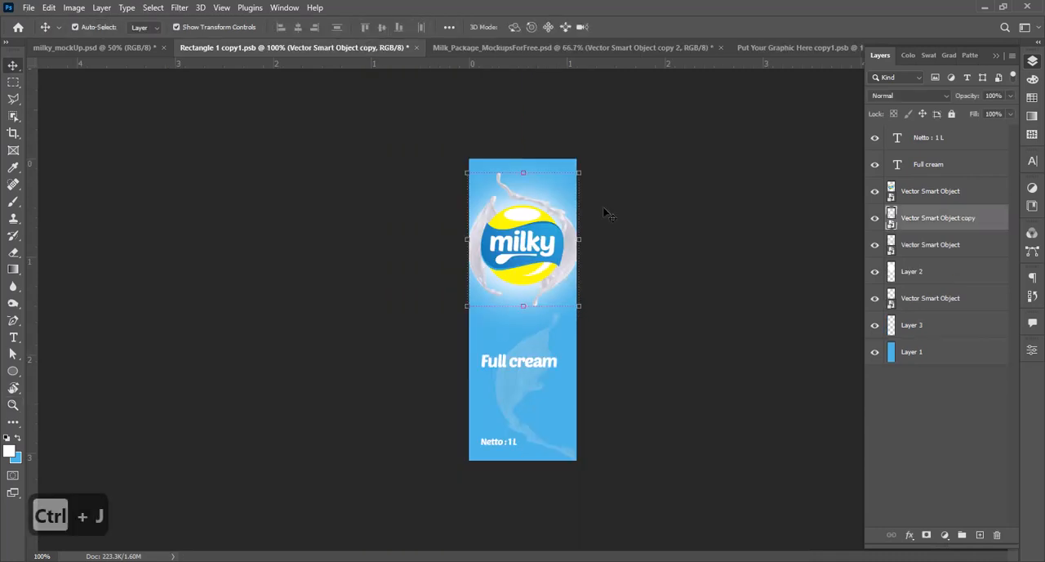
pyautogui.press('Delete')
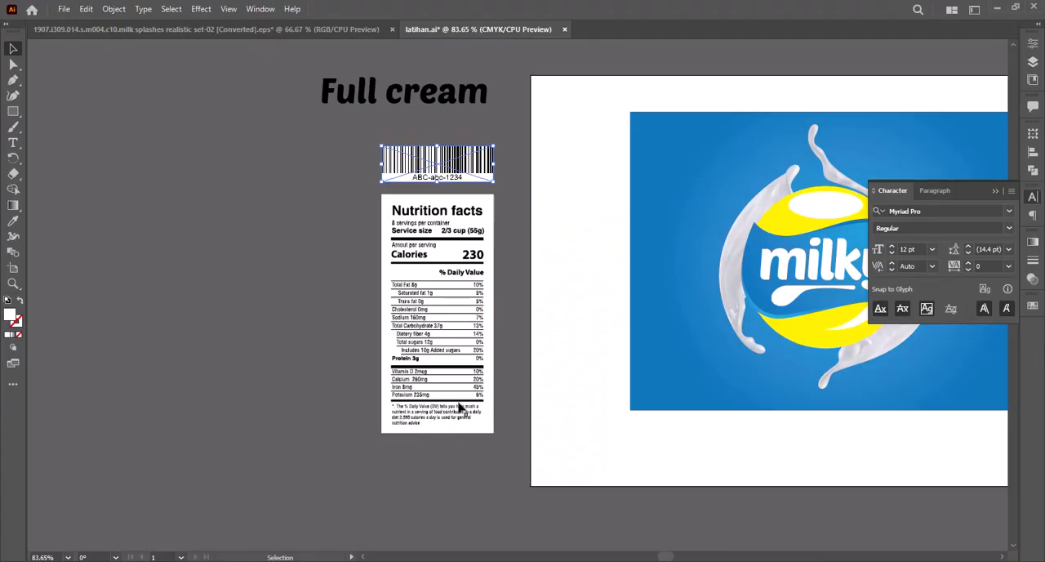
# Step: In the milk splashes EPS file in Illustrator, move the middle pair's upper splash aside, ungroup it, and delete its unwanted piece
pyautogui.click(298, 31)
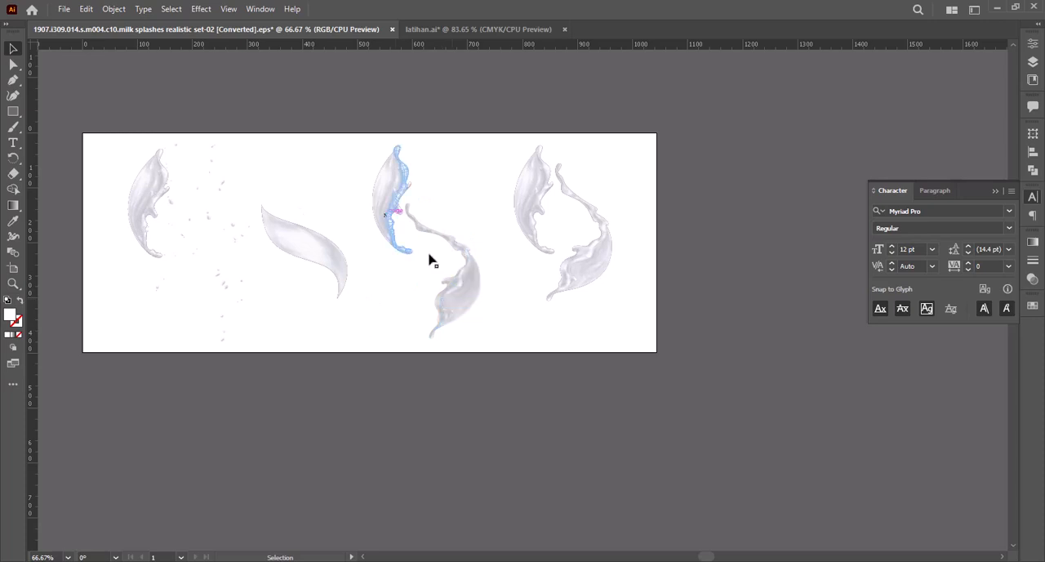
pyautogui.moveTo(387, 190); pyautogui.dragTo(411, 173)
pyautogui.click(372, 178)
pyautogui.rightClick(303, 162)
pyautogui.click(346, 333)
pyautogui.click(323, 194)
pyautogui.press('Delete')
pyautogui.moveTo(303, 166); pyautogui.dragTo(353, 160)
pyautogui.click(410, 164)
pyautogui.click(354, 150)
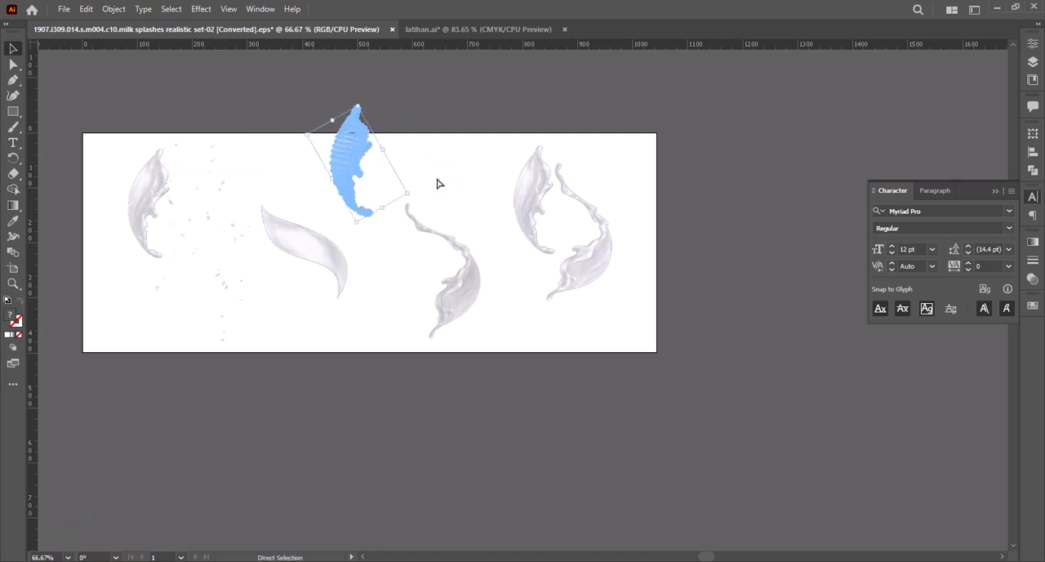
# Step: Copy the cleaned upper splash and paste it into the Photoshop front artwork as a smart object above Layer 3
pyautogui.hotkey('ctrl', 'c')
pyautogui.click(446, 187)
pyautogui.click(508, 560)
pyautogui.click(517, 506)
pyautogui.press('z')
pyautogui.click(546, 306)
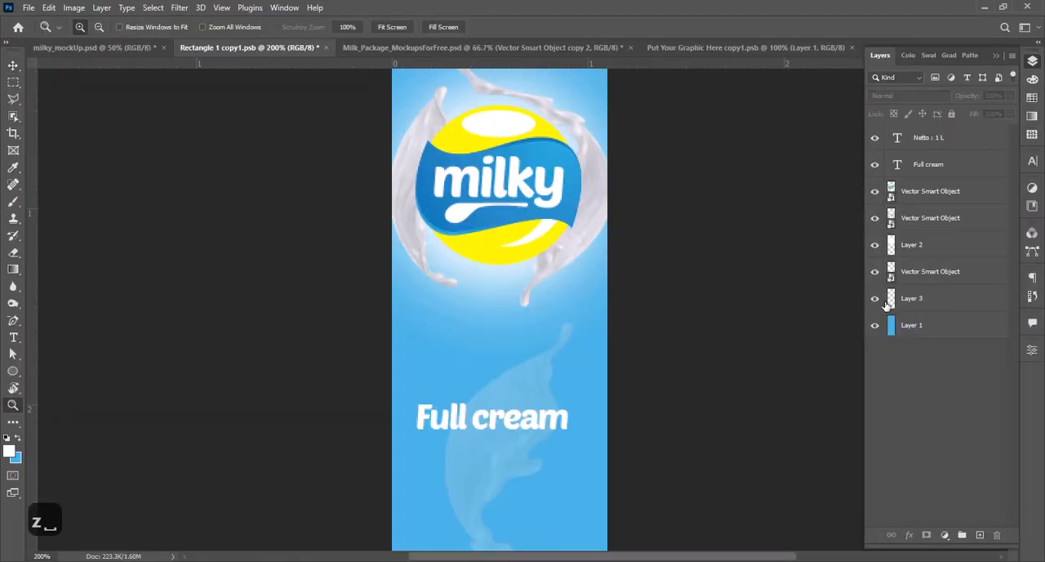
pyautogui.click(931, 298)
pyautogui.hotkey('ctrl', 'v')
pyautogui.click(574, 154)
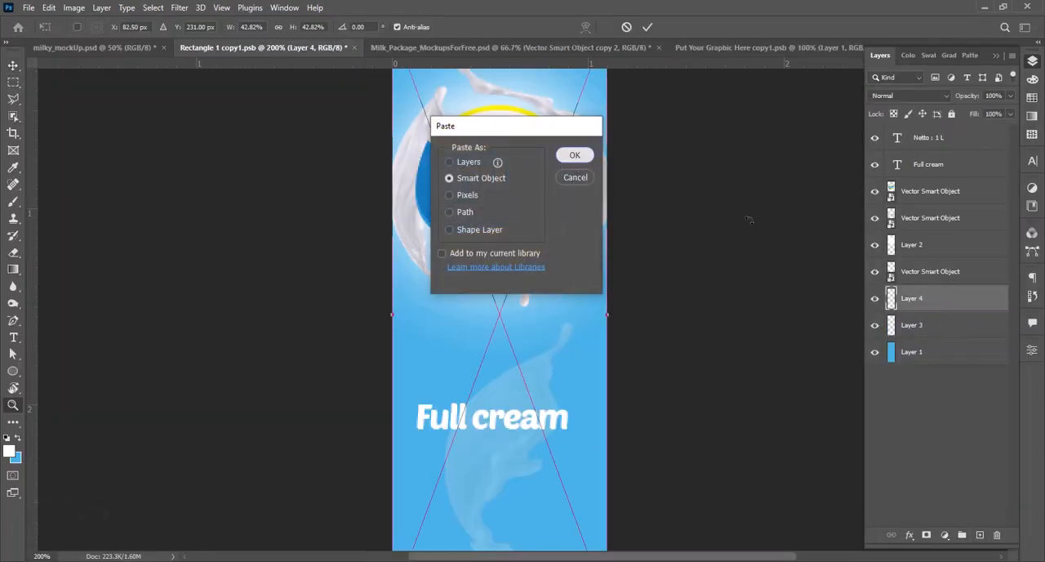
# Step: Delete the empty Layer 3 beneath the newly pasted splash
pyautogui.click(941, 329)
pyautogui.click(934, 348)
pyautogui.keyDown('shift'); pyautogui.click(933, 330); pyautogui.keyUp('shift')
pyautogui.press('Delete')
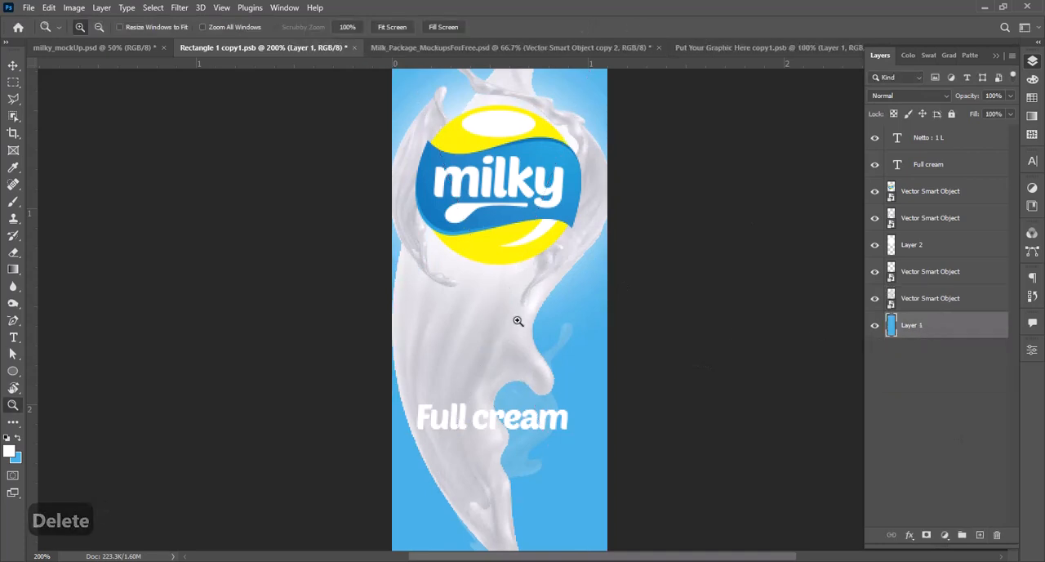
# Step: Scale down the large milk splash directly above Layer 1 and move it up behind the milky logo
pyautogui.keyDown('alt'); pyautogui.click(516, 320); pyautogui.keyUp('alt')
pyautogui.press('v')
pyautogui.click(543, 324)
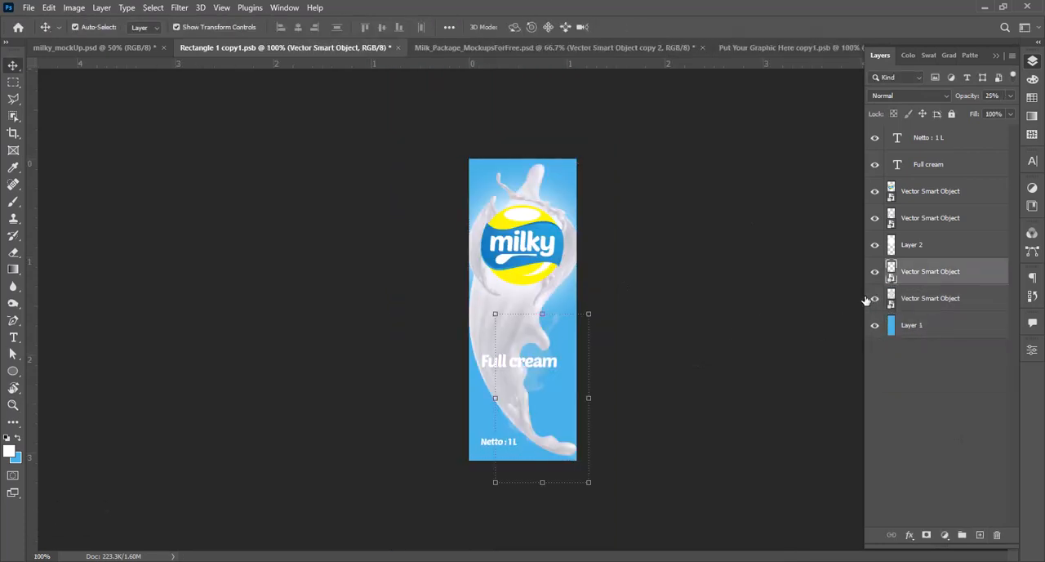
pyautogui.moveTo(577, 163); pyautogui.dragTo(510, 304)
pyautogui.press('Return')
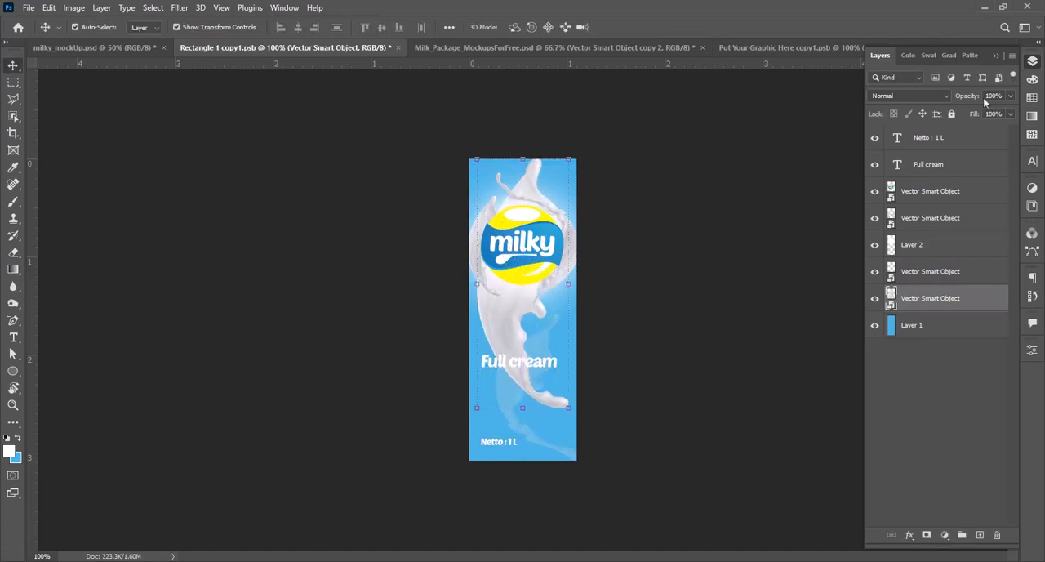
# Step: Fade that large splash to 25% opacity and shrink it slightly below the artwork's upper edge
pyautogui.press('2')
pyautogui.press('5')
pyautogui.click(728, 203)
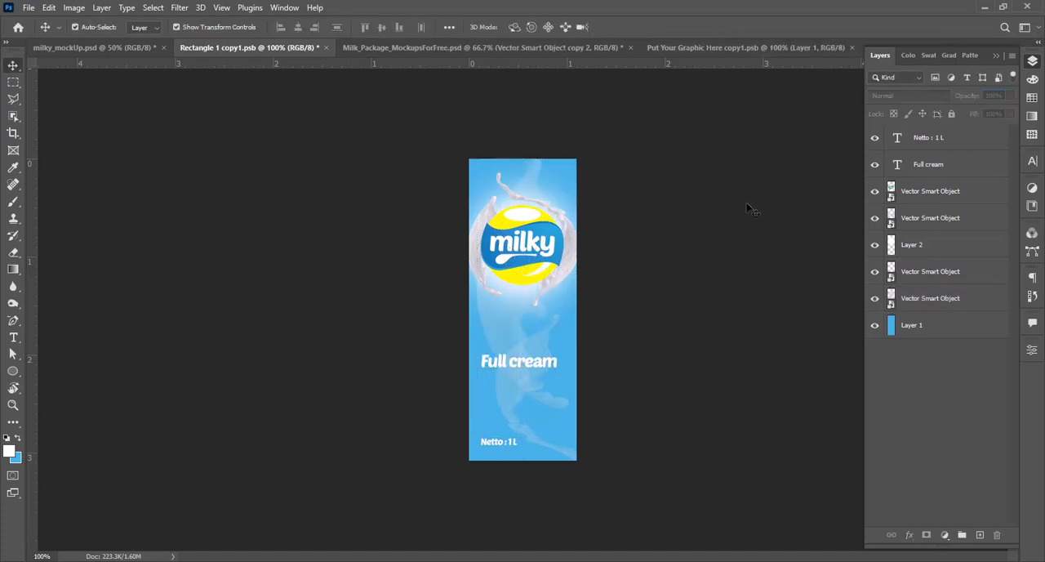
pyautogui.click(521, 329)
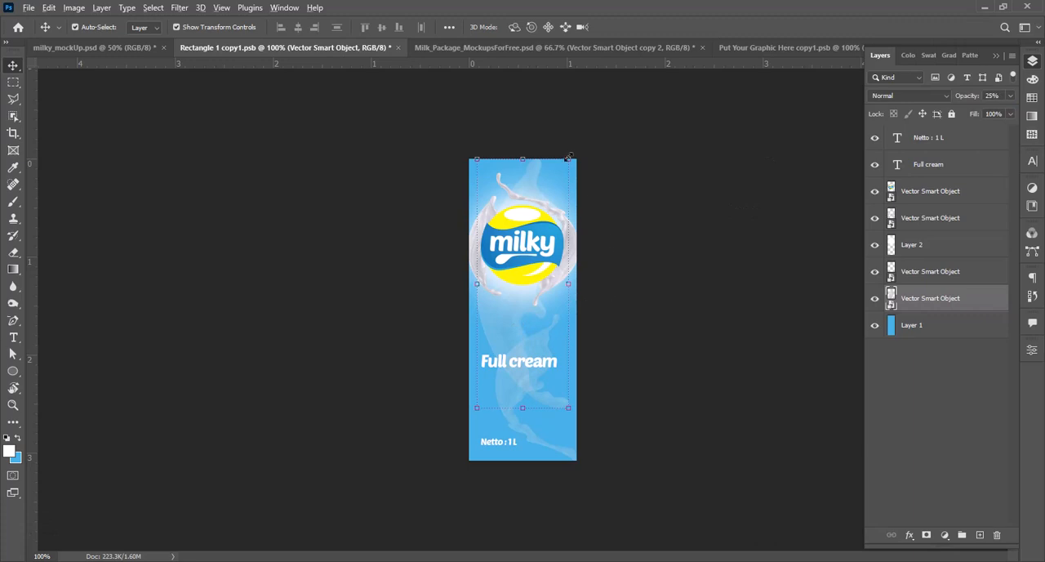
pyautogui.moveTo(570, 156); pyautogui.dragTo(565, 169)
pyautogui.press('Return')
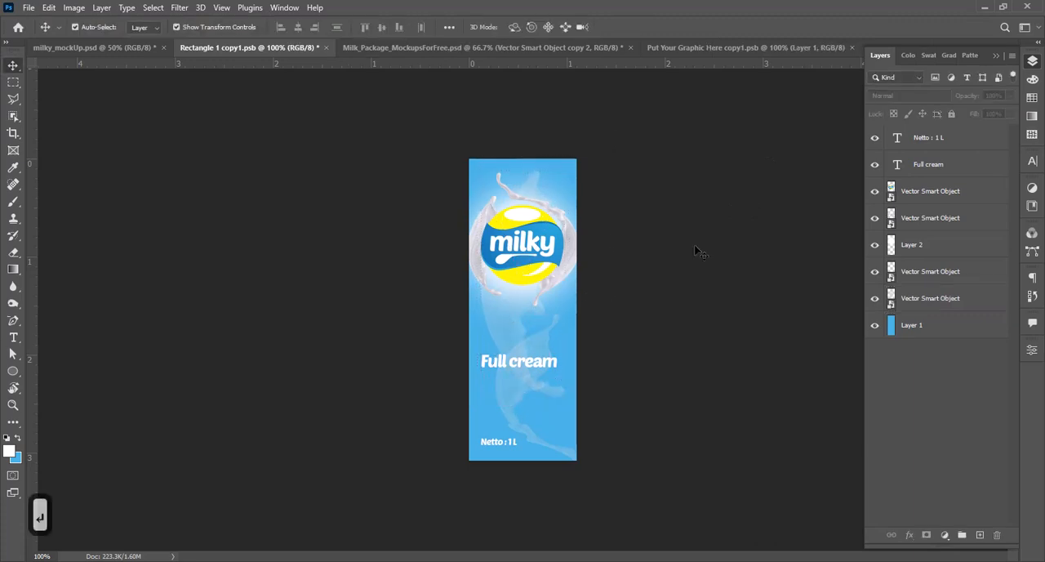
# Step: Save the front artwork, hide its blue Layer 1, save again, and check the carton in milky_mockUp.psd
pyautogui.hotkey('ctrl', 's')
pyautogui.click(143, 47)
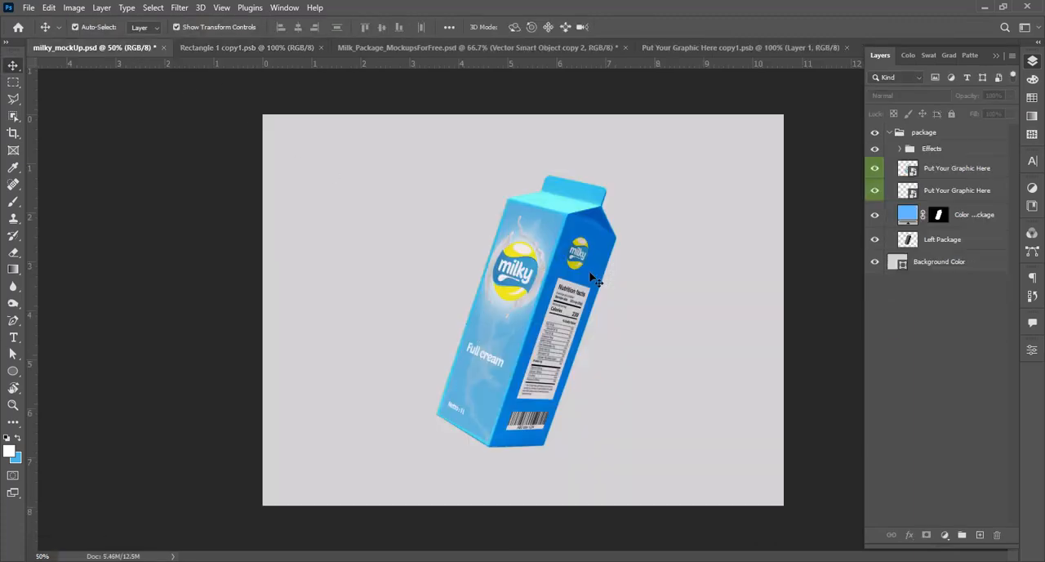
pyautogui.click(245, 47)
pyautogui.click(875, 325)
pyautogui.hotkey('ctrl', 's')
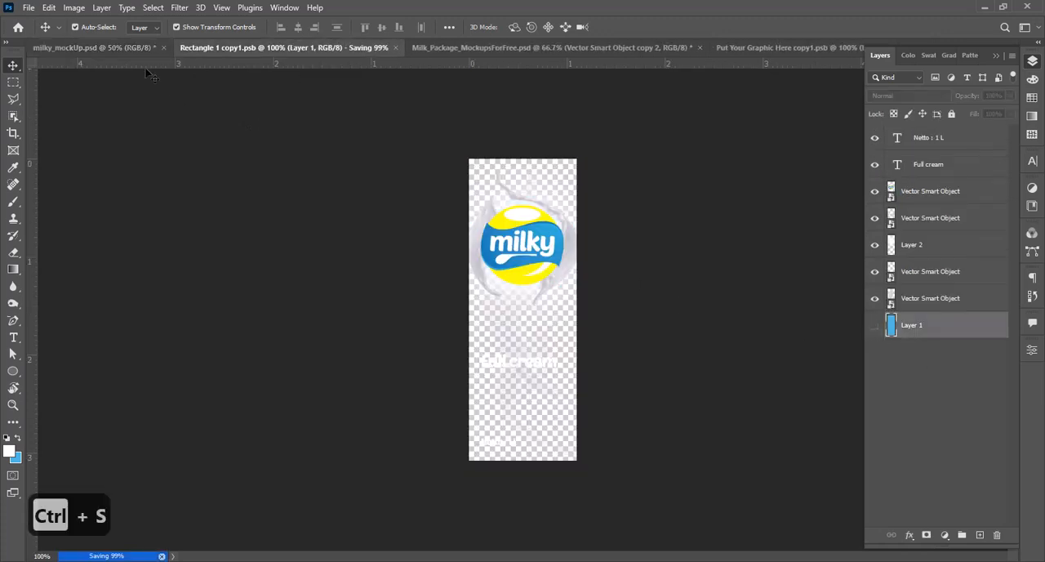
pyautogui.click(122, 47)
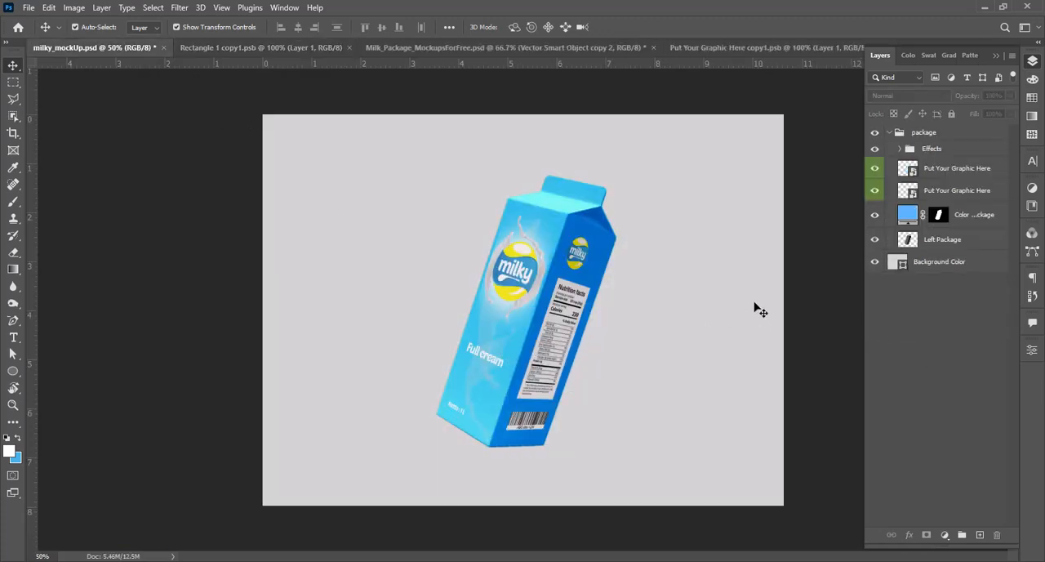
# Step: In the front artwork, set the opacity of the splash ring around the logo to 50% and save
pyautogui.hotkey('ctrl', 'Tab')
pyautogui.moveTo(570, 231); pyautogui.dragTo(567, 286)
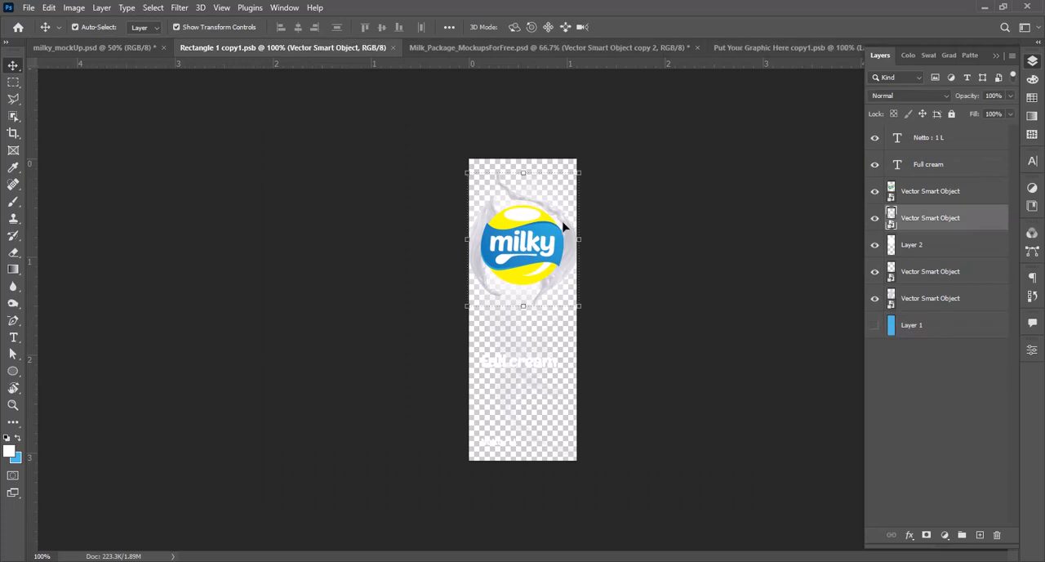
pyautogui.hotkey('ctrl', 'z')
pyautogui.click(1010, 95)
pyautogui.write('50')
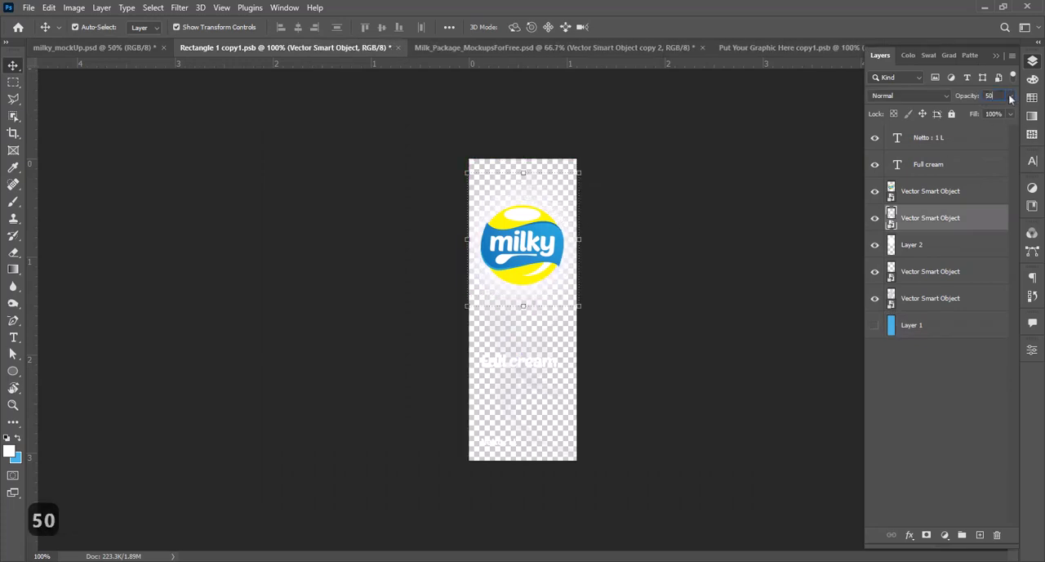
pyautogui.hotkey('ctrl', 's')
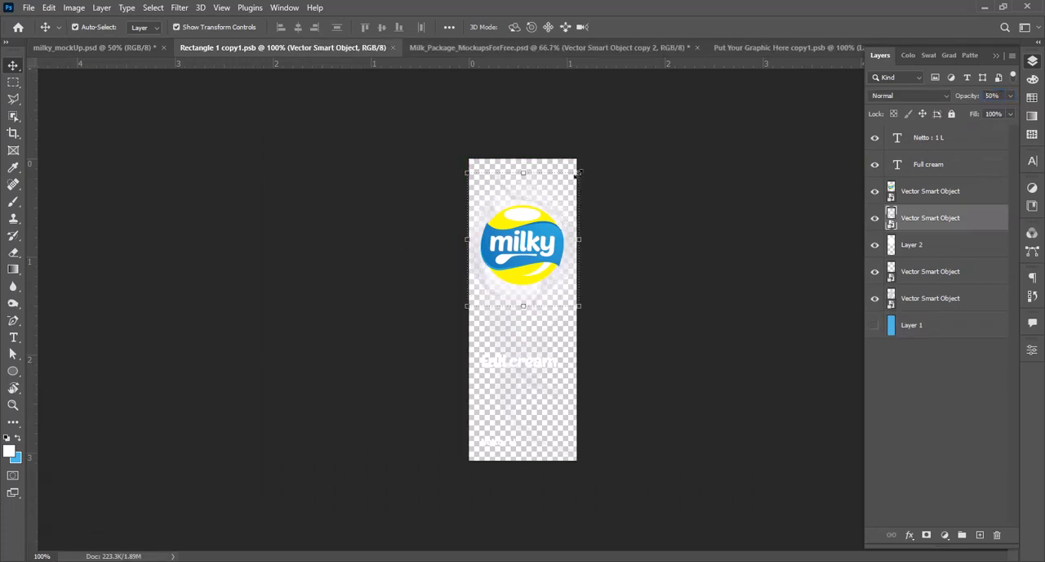
# Step: Scale the splash ring to 8.90%, reposition it over the logo, and save the front artwork
pyautogui.moveTo(581, 173); pyautogui.dragTo(556, 166)
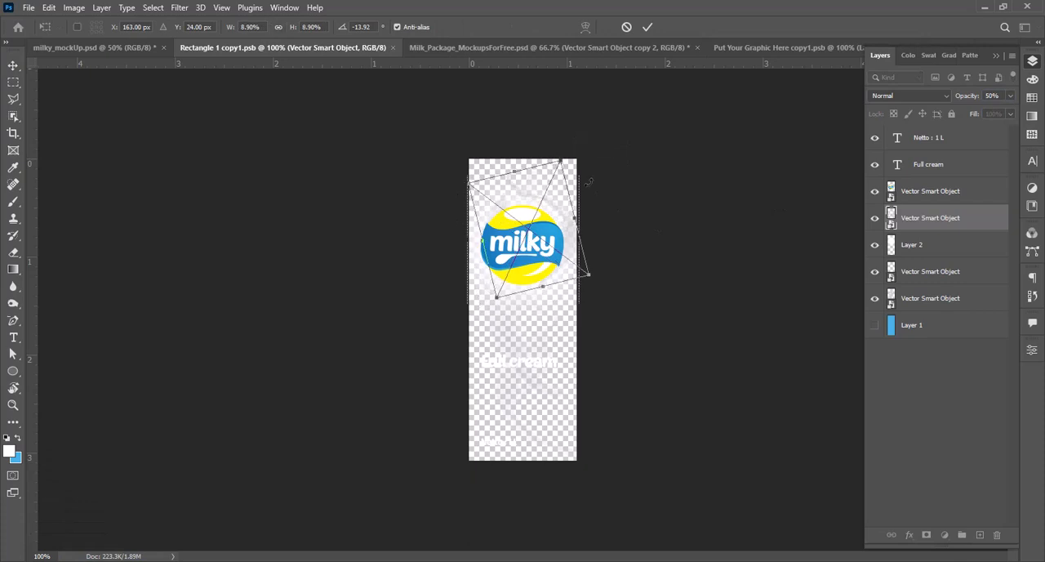
pyautogui.moveTo(554, 211); pyautogui.dragTo(549, 221)
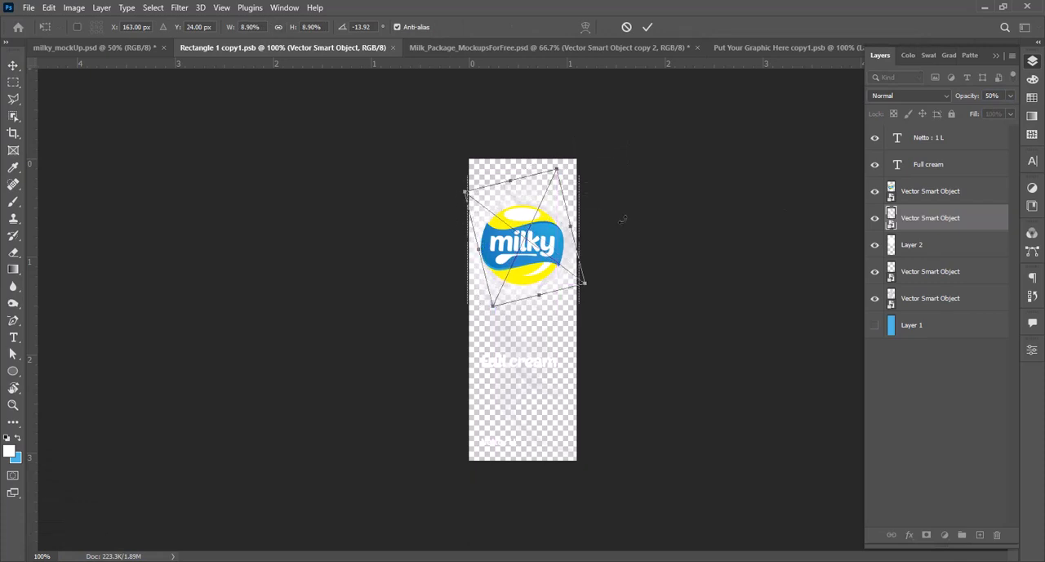
pyautogui.press('Return')
pyautogui.hotkey('ctrl', 's')
# Step: Show the blue Layer 1, then enlarge the splash ring to 9.91% and recentre it around the milky logo
pyautogui.click(875, 325)
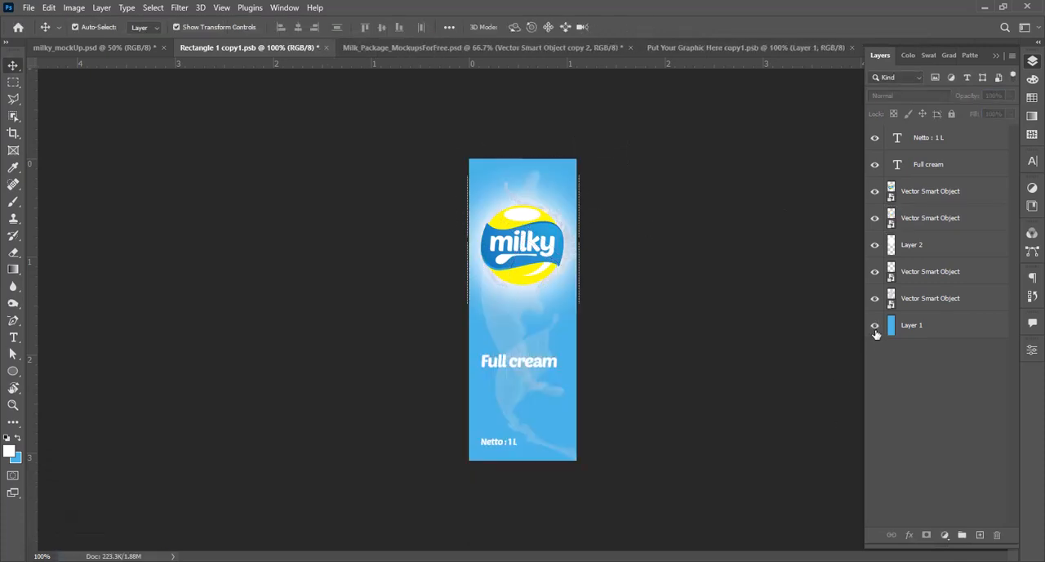
pyautogui.press('z')
pyautogui.click(563, 245)
pyautogui.press('v')
pyautogui.click(430, 323)
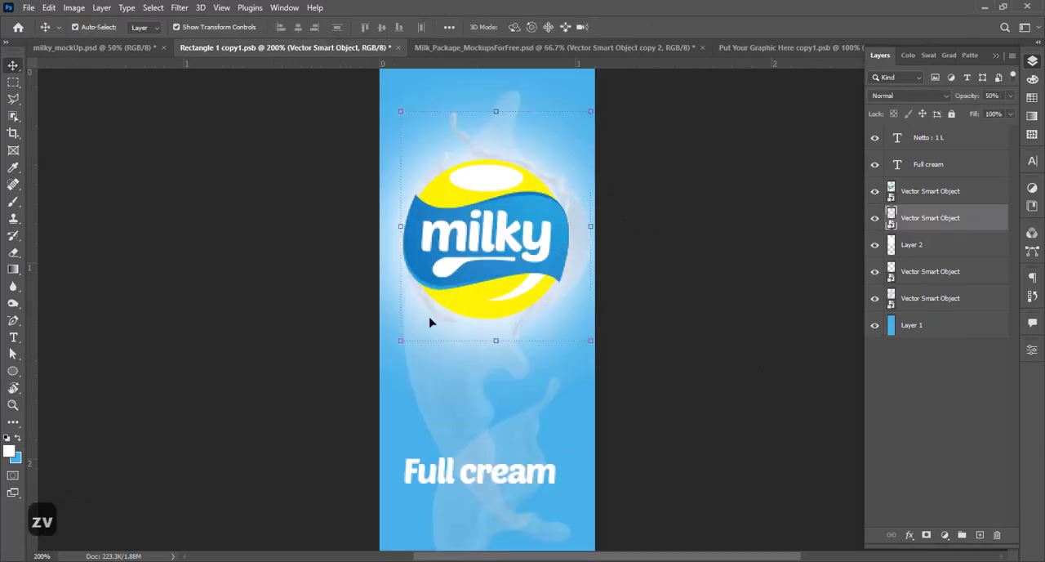
pyautogui.click(400, 342)
pyautogui.moveTo(428, 365); pyautogui.dragTo(412, 393)
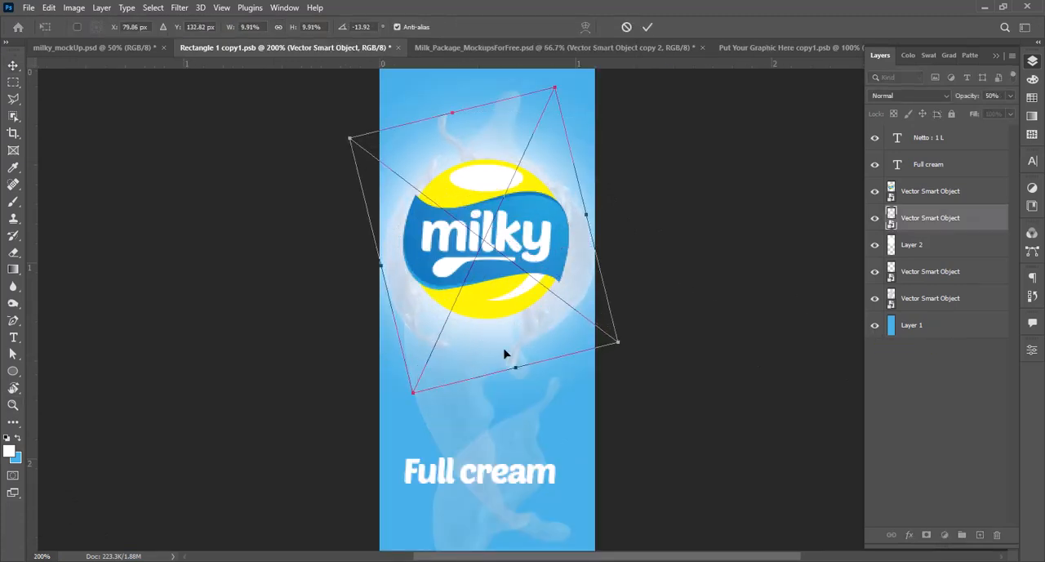
pyautogui.moveTo(527, 337); pyautogui.dragTo(527, 326)
pyautogui.press('Left')
pyautogui.press('Left')
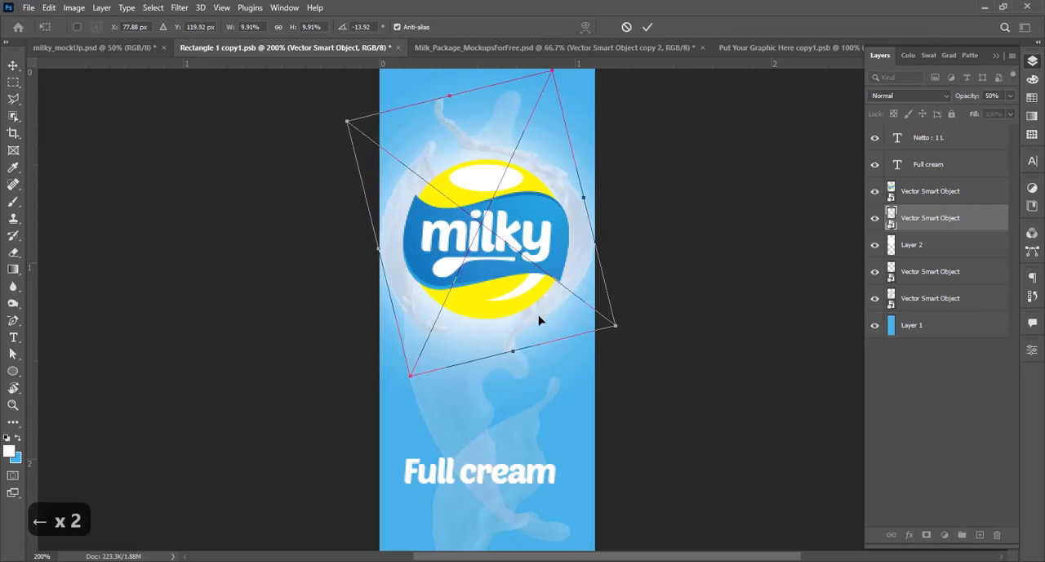
pyautogui.press('Return')
# Step: Set the splash ring's opacity to 75%, save the front artwork, and check it on the carton mockup
pyautogui.write('75')
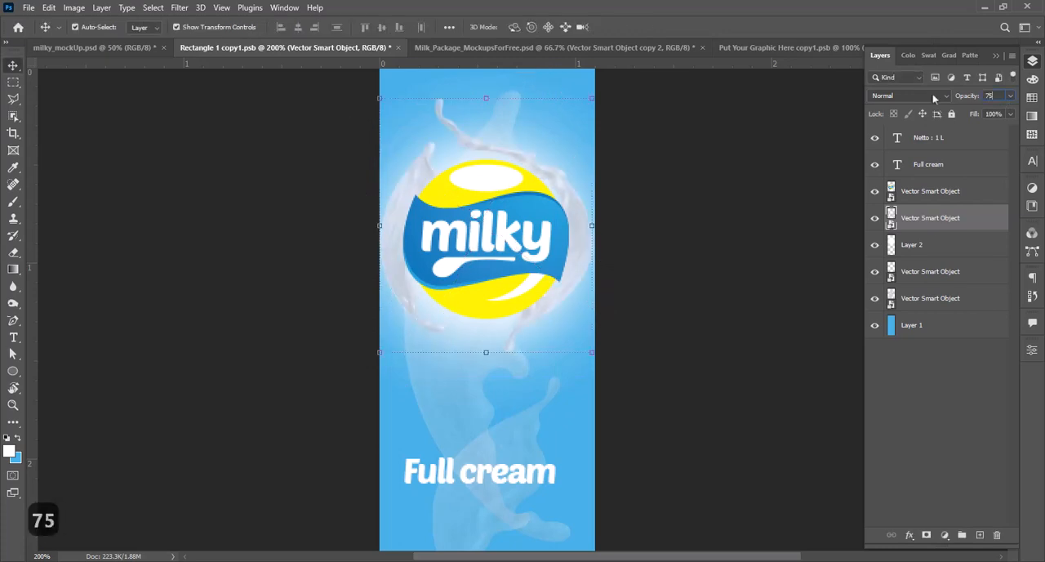
pyautogui.hotkey('ctrl', 's')
pyautogui.click(96, 48)
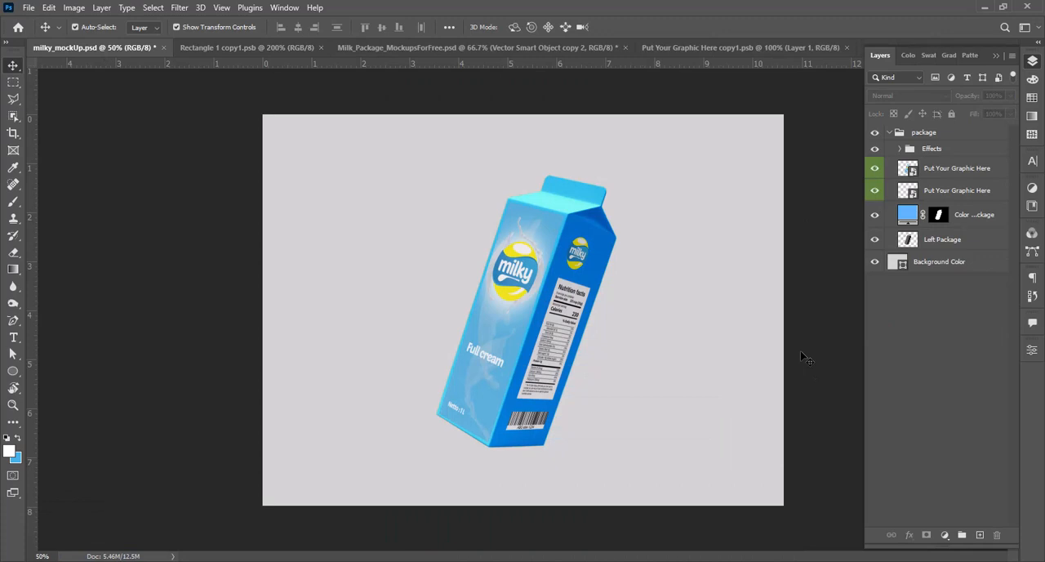
# Step: Hide the front artwork's blue Layer 1, save the file, and return to milky_mockUp.psd
pyautogui.click(246, 48)
pyautogui.click(920, 327)
pyautogui.hotkey('ctrl', 's')
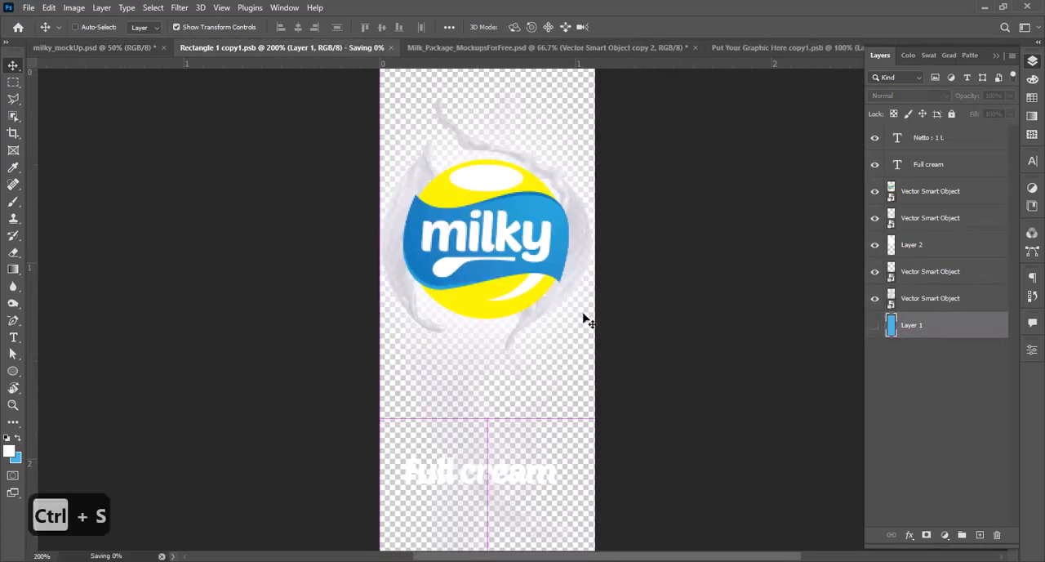
pyautogui.hotkey('ctrl', 'shift', 'Tab')
# Step: Inspect the updated carton artwork up close and save the milky_mockUp.psd file
pyautogui.press('z')
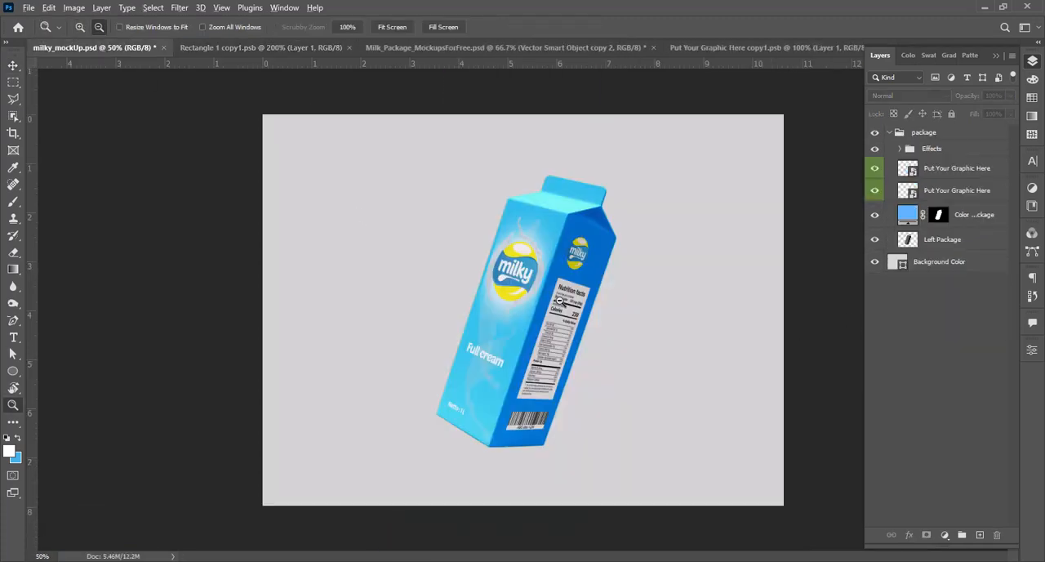
pyautogui.keyDown('alt'); pyautogui.click(559, 301); pyautogui.keyUp('alt')
pyautogui.click(560, 301)
pyautogui.click(562, 300)
pyautogui.keyDown('alt'); pyautogui.click(544, 291); pyautogui.keyUp('alt')
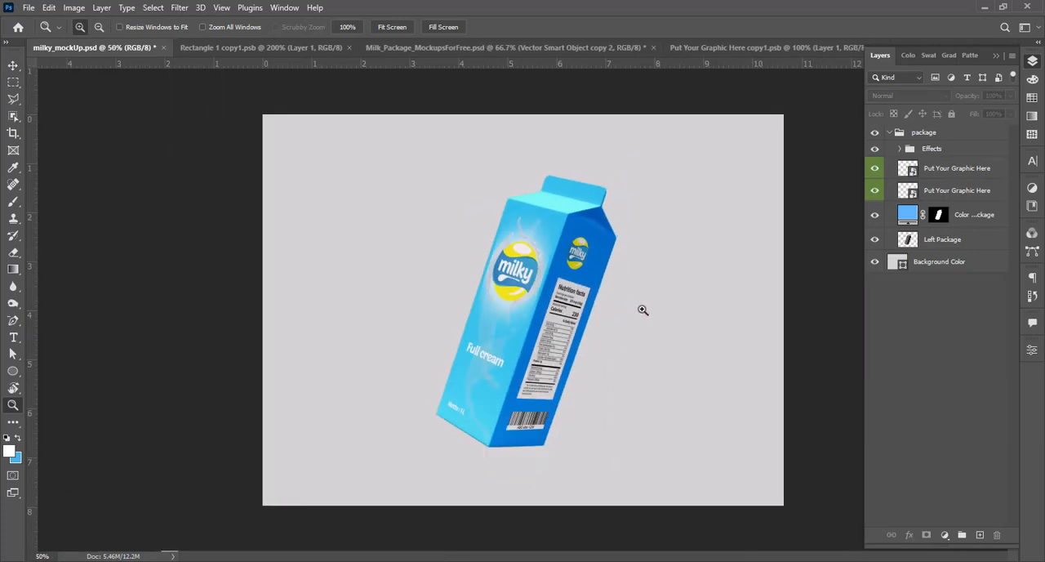
pyautogui.hotkey('ctrl', 's')
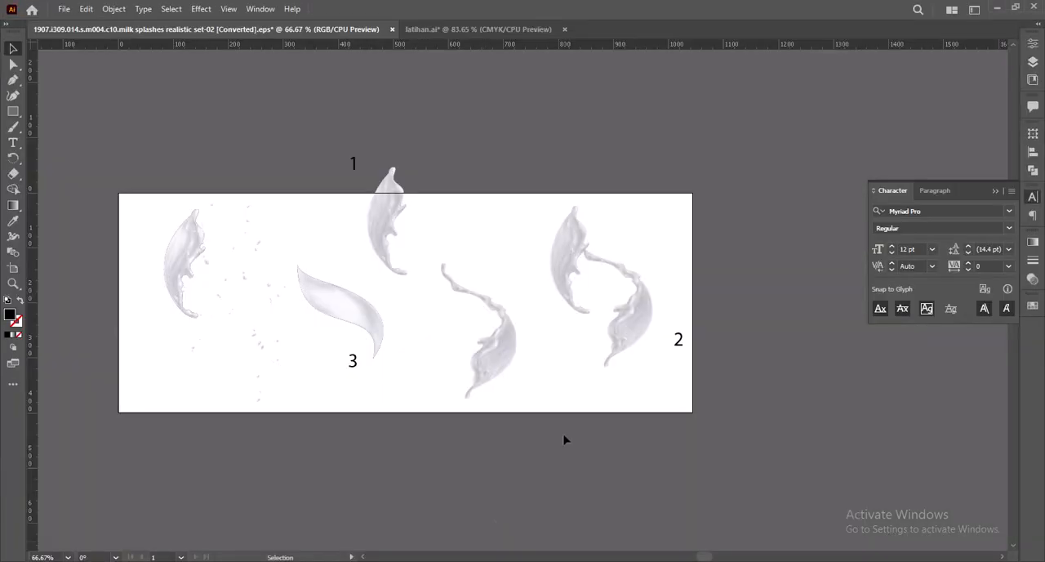
# Step: Copy the lower milk splash from Illustrator, paste it into the mockup as a smart object, and place it over the carton's side at 65.09%
pyautogui.click(629, 327)
pyautogui.hotkey('ctrl', 'c')
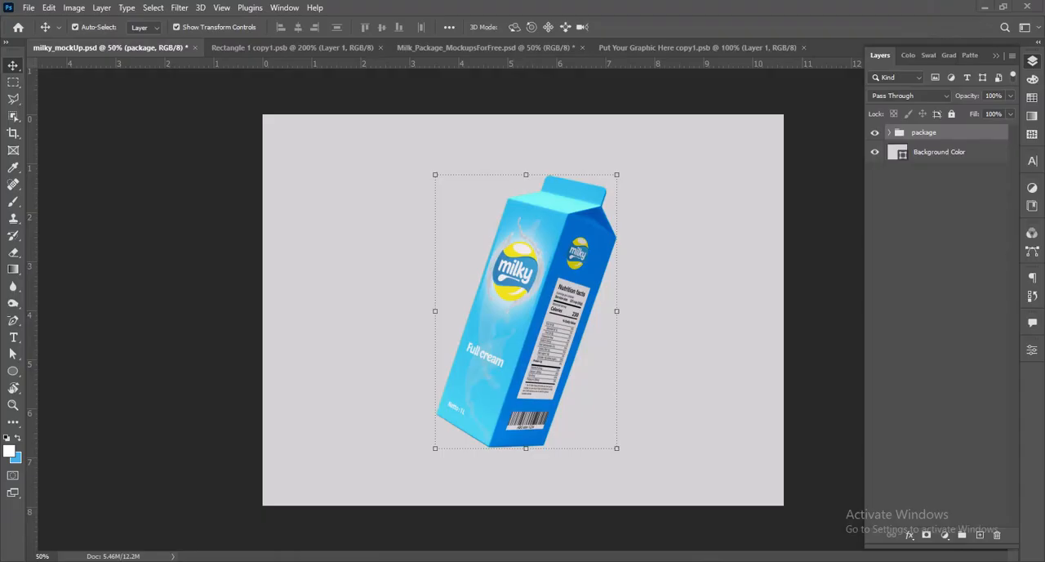
pyautogui.hotkey('ctrl', 'v')
pyautogui.press('Return')
pyautogui.moveTo(641, 117); pyautogui.dragTo(610, 178)
pyautogui.moveTo(574, 344); pyautogui.dragTo(586, 383)
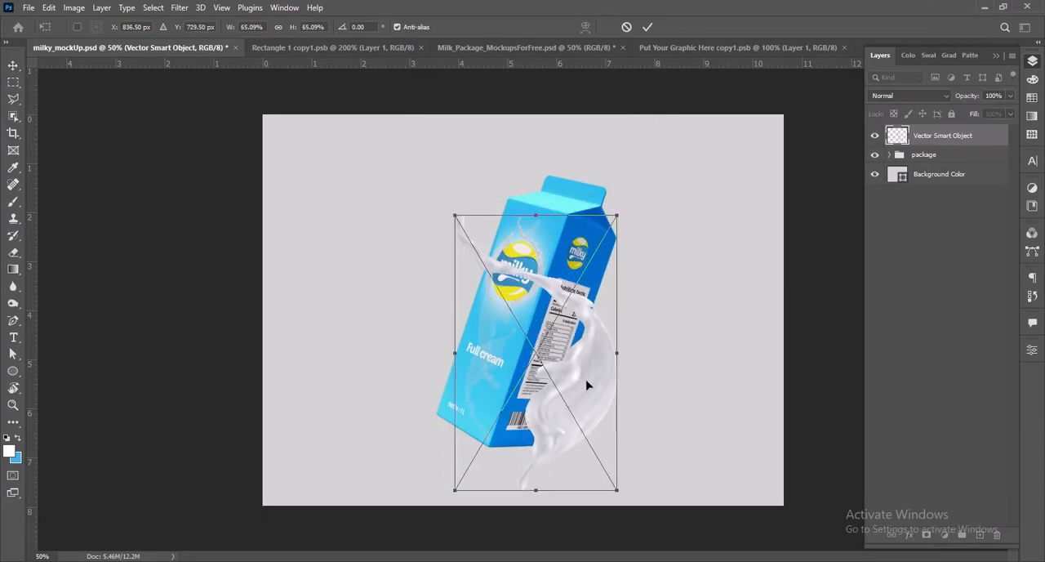
pyautogui.press('Return')
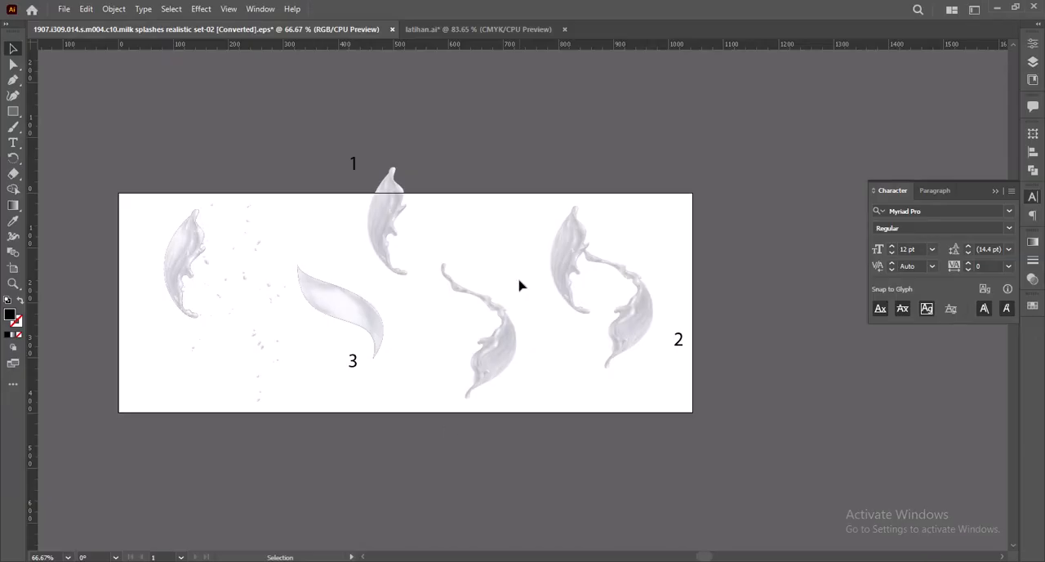
# Step: Copy the upper milk splash from Illustrator, paste it into the mockup as a smart object, and place it above the carton's front
pyautogui.click(560, 264)
pyautogui.hotkey('ctrl', 'c')
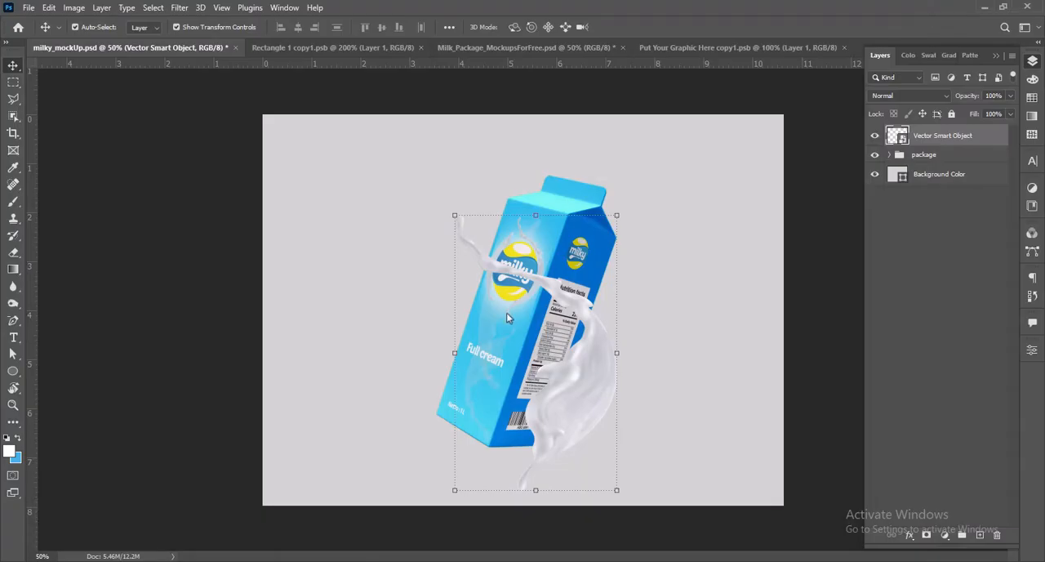
pyautogui.hotkey('ctrl', 'v')
pyautogui.click(576, 156)
pyautogui.moveTo(587, 142); pyautogui.dragTo(560, 209)
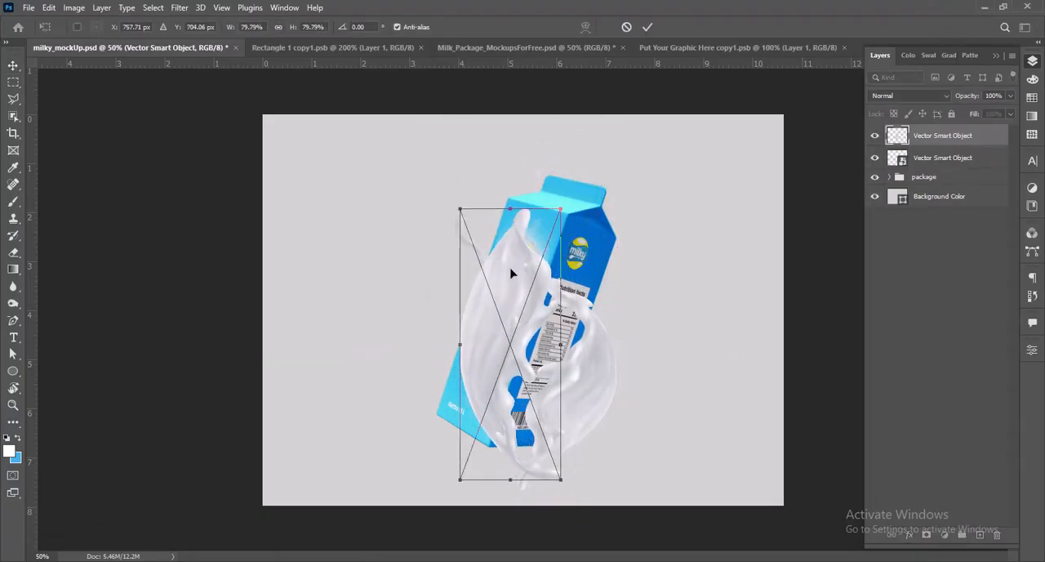
pyautogui.moveTo(513, 273); pyautogui.dragTo(494, 130)
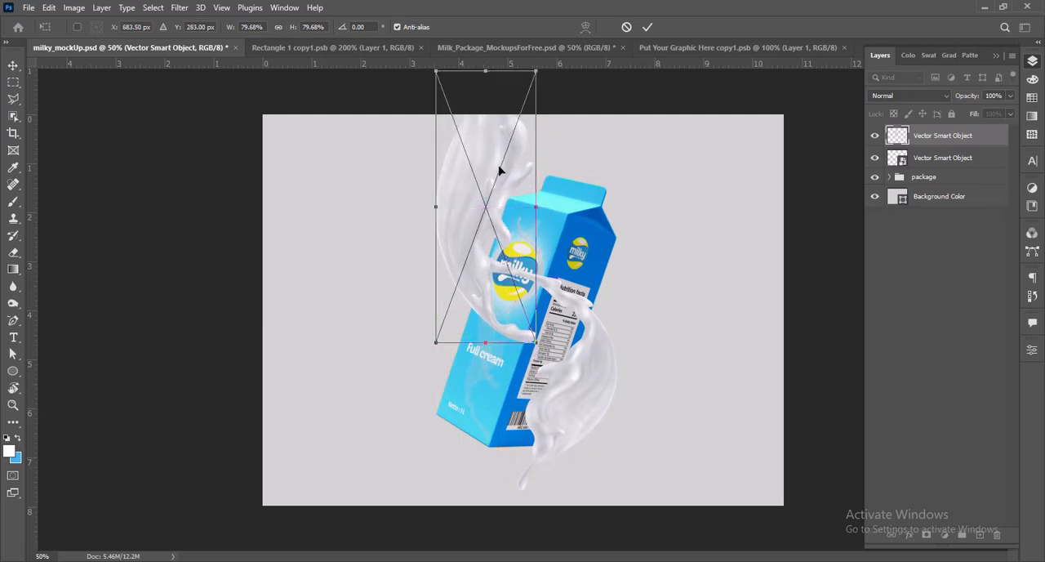
# Step: Scale the upper splash to 76.04% and adjust its position so its lower tip meets the other splash
pyautogui.moveTo(535, 71); pyautogui.dragTo(531, 84)
pyautogui.moveTo(510, 159)
pyautogui.mouseDown()
pyautogui.moveTo(510, 148)
pyautogui.moveTo(522, 156)
pyautogui.mouseUp()
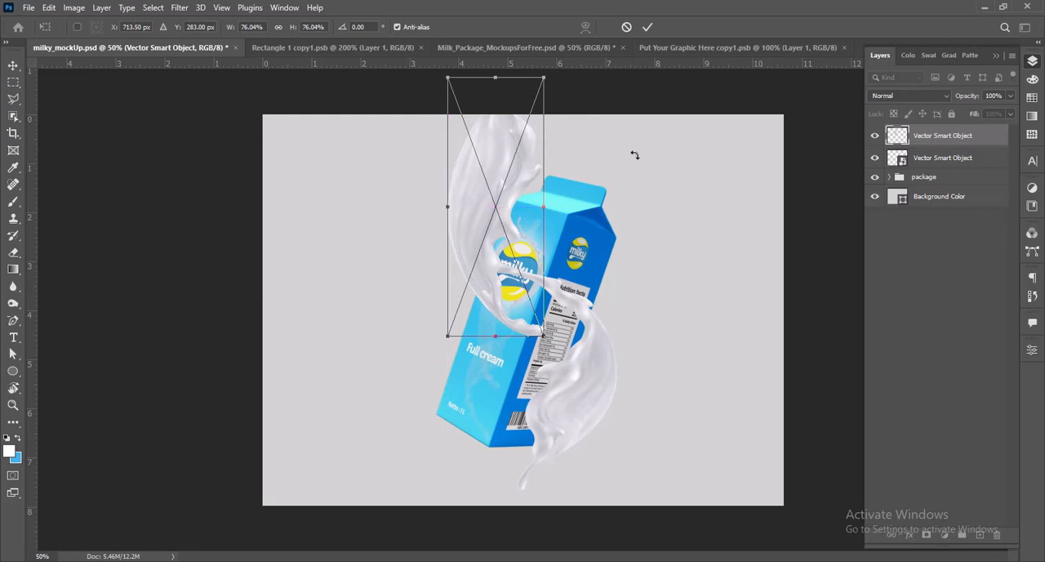
pyautogui.press('Left')
pyautogui.press('Left')
pyautogui.press('Left')
pyautogui.press('Left')
pyautogui.press('Left')
pyautogui.press('Left')
pyautogui.press('Up')
pyautogui.press('Up')
pyautogui.press('Up')
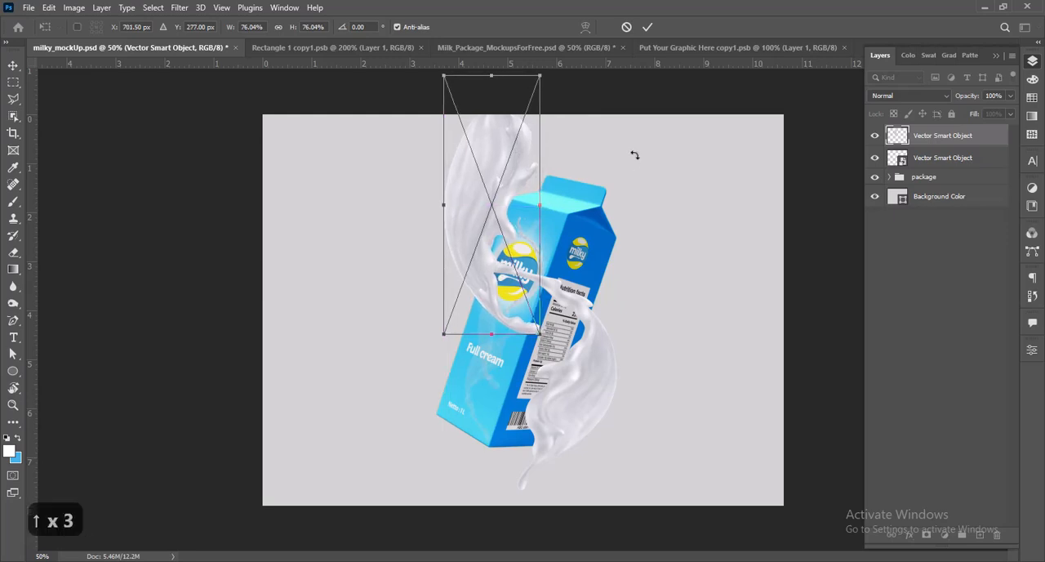
# Step: Rotate the upper splash to -12.43° so its tip overlaps the lower splash in front of the carton
pyautogui.moveTo(542, 336); pyautogui.dragTo(576, 327)
pyautogui.hotkey('ctrl', 'z')
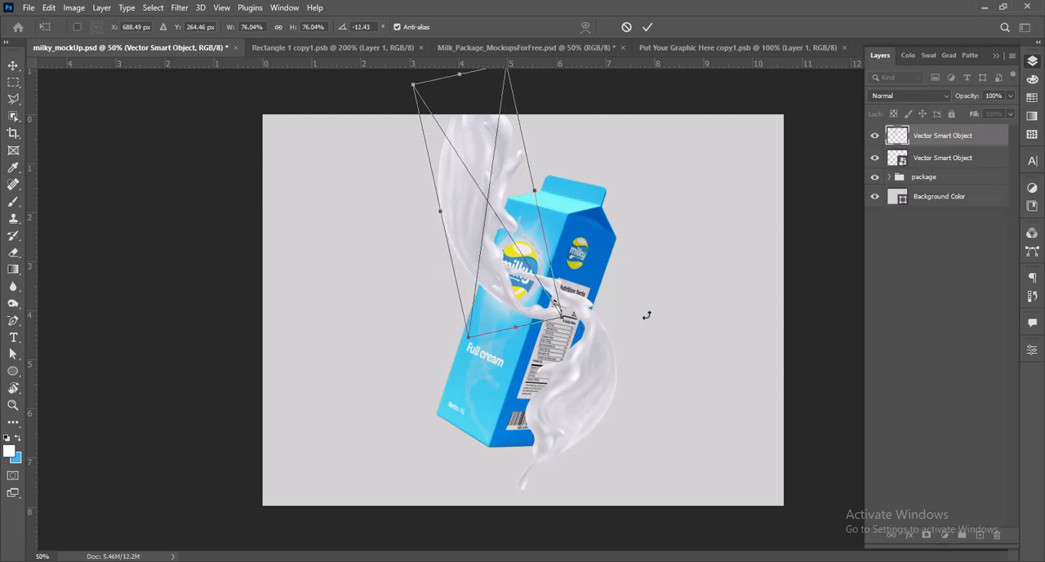
pyautogui.press('Return')
# Step: Enlarge the lower splash slightly and shift it down and left to join the upper splash
pyautogui.click(595, 414)
pyautogui.click(456, 493)
pyautogui.moveTo(446, 504); pyautogui.dragTo(445, 514)
pyautogui.moveTo(620, 484); pyautogui.dragTo(611, 484)
pyautogui.press('Return')
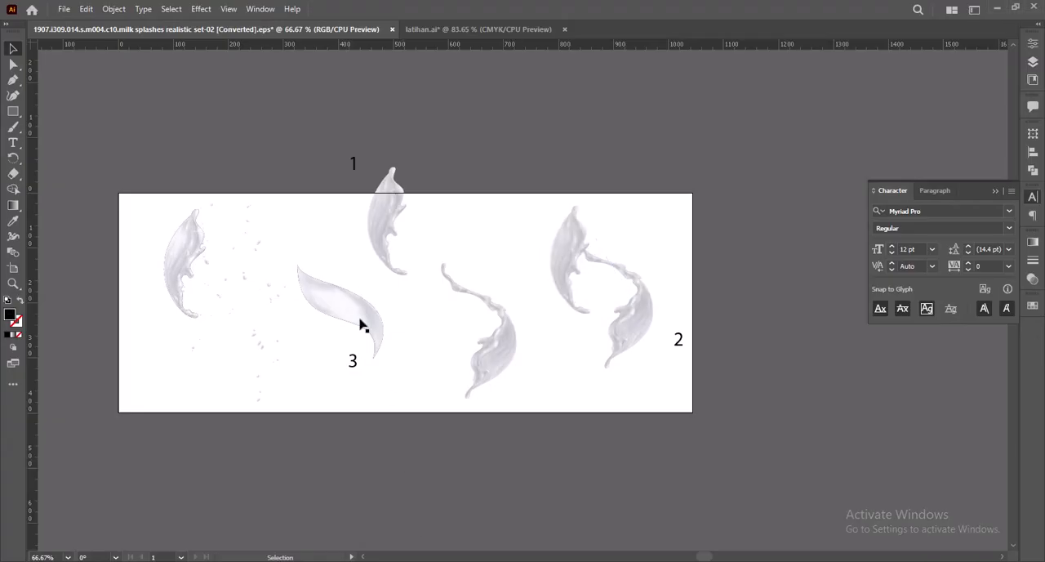
# Step: In the Illustrator splash file, try to move aside and delete a piece of splash 3
pyautogui.click(364, 323)
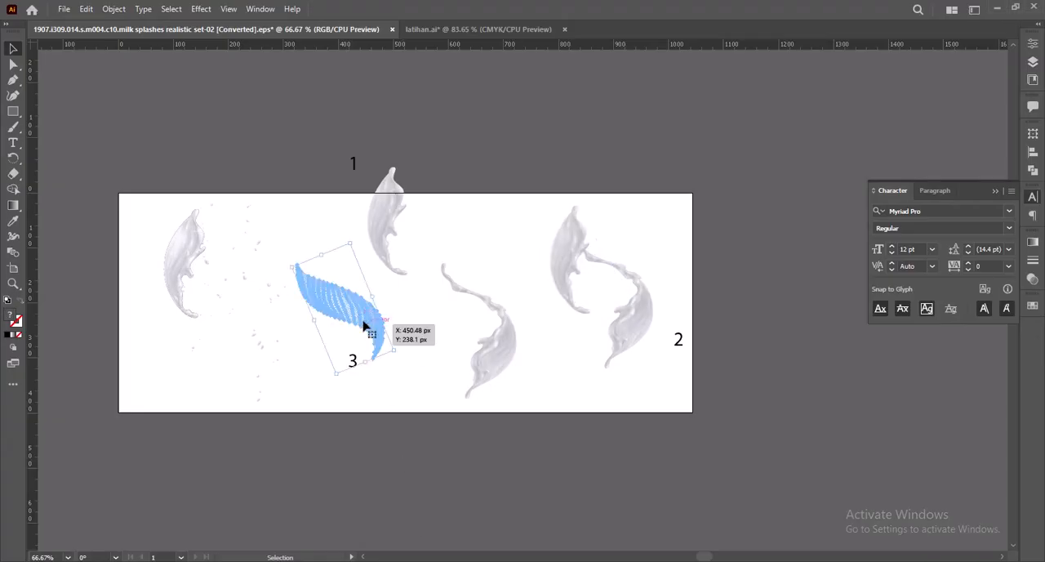
pyautogui.moveTo(401, 297); pyautogui.dragTo(430, 310)
pyautogui.press('Delete')
pyautogui.hotkey('ctrl', 'z')
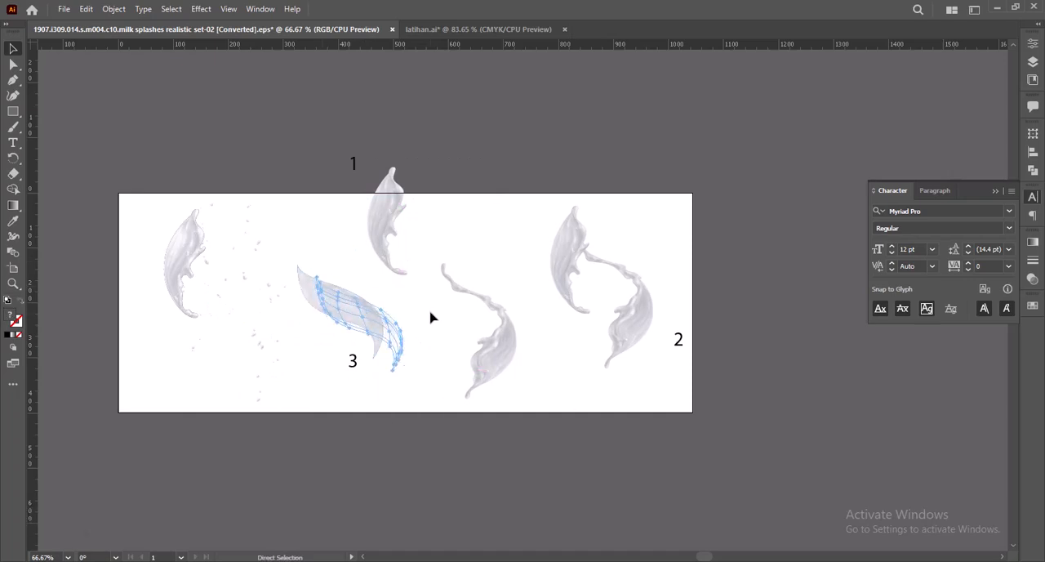
# Step: Copy splash 3 from the Illustrator file and paste it into milky_mockUp.psd in Photoshop as a Smart Object
pyautogui.click(402, 289)
pyautogui.click(313, 280)
pyautogui.hotkey('ctrl', 'c')
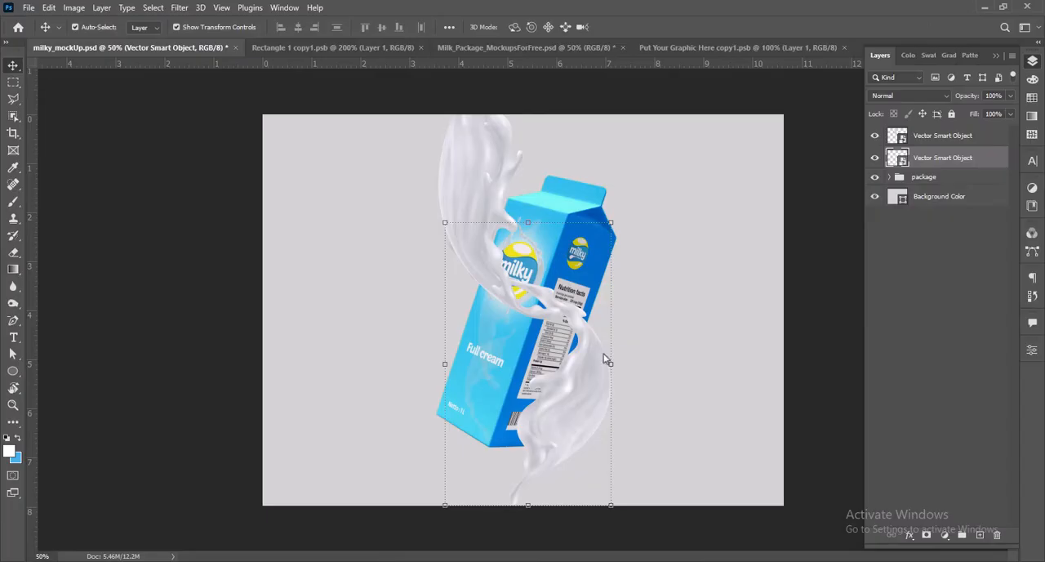
pyautogui.hotkey('ctrl', 'v')
pyautogui.click(572, 154)
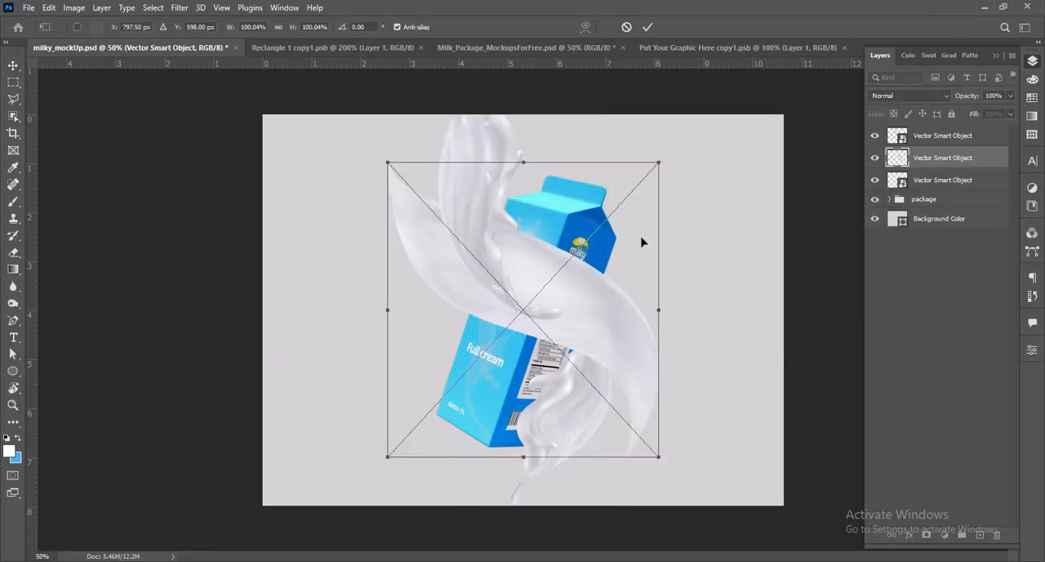
# Step: Rotate the pasted large splash clockwise, fit it behind the front splashes, and place its layer beneath the package group
pyautogui.moveTo(668, 156); pyautogui.dragTo(681, 225)
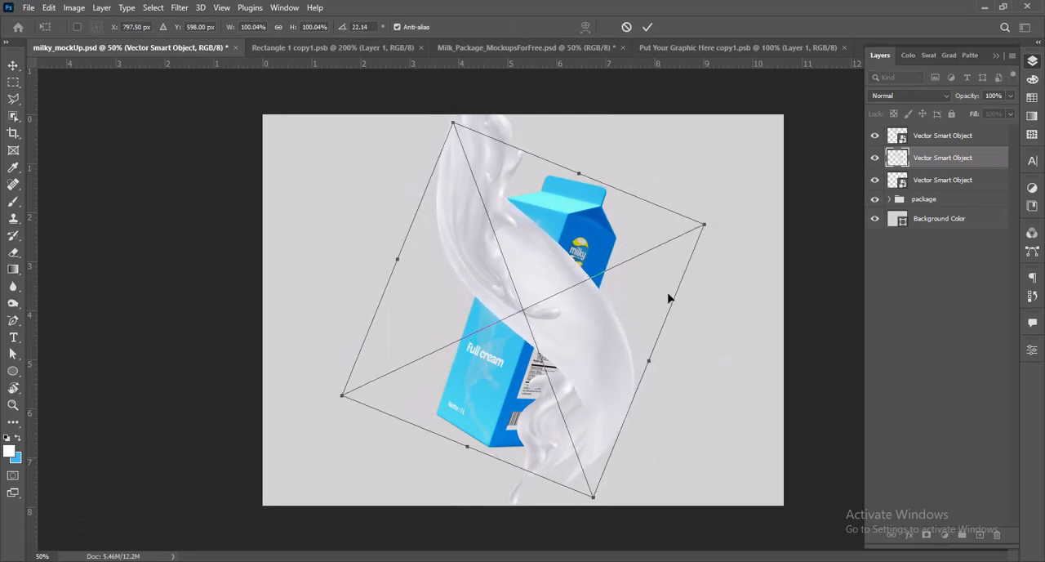
pyautogui.moveTo(588, 482); pyautogui.dragTo(576, 464)
pyautogui.moveTo(596, 336); pyautogui.dragTo(597, 342)
pyautogui.press('Return')
pyautogui.moveTo(943, 158); pyautogui.dragTo(936, 207)
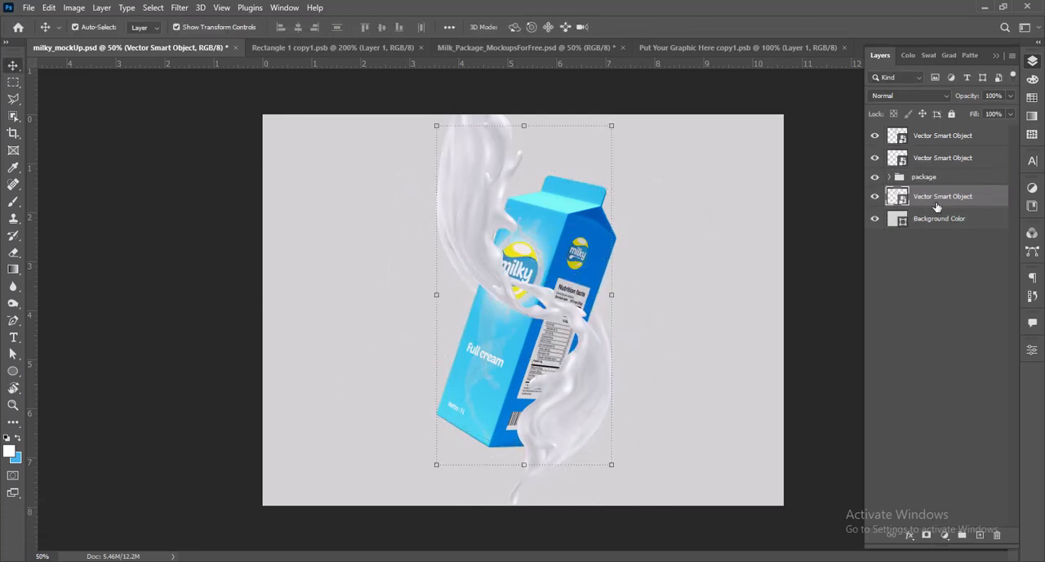
# Step: Copy a single leaf-shaped splash from the Illustrator file and paste it into the Photoshop mockup as a Smart Object
pyautogui.click(848, 285)
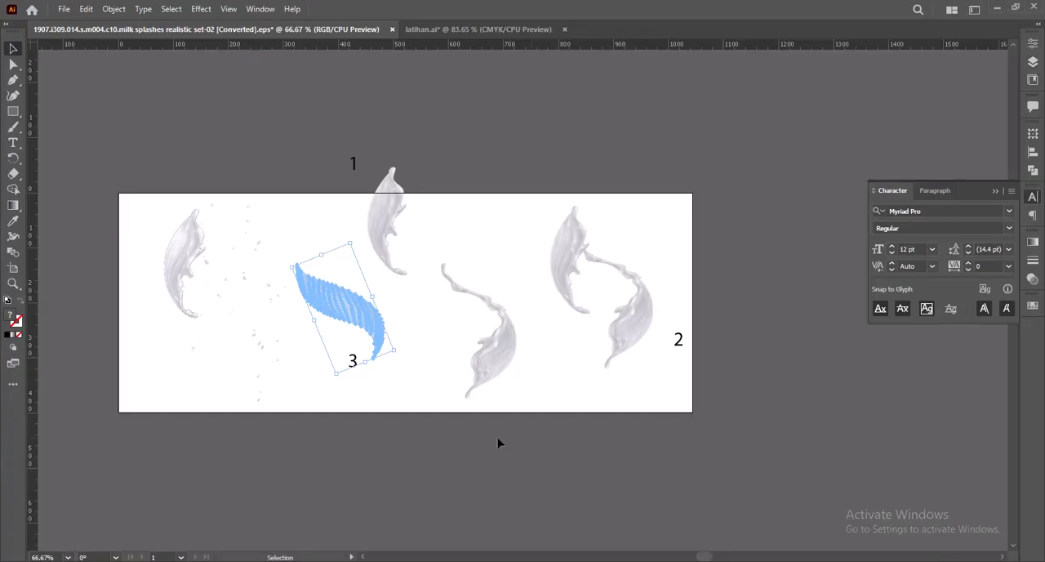
pyautogui.click(588, 315)
pyautogui.hotkey('ctrl', 'c')
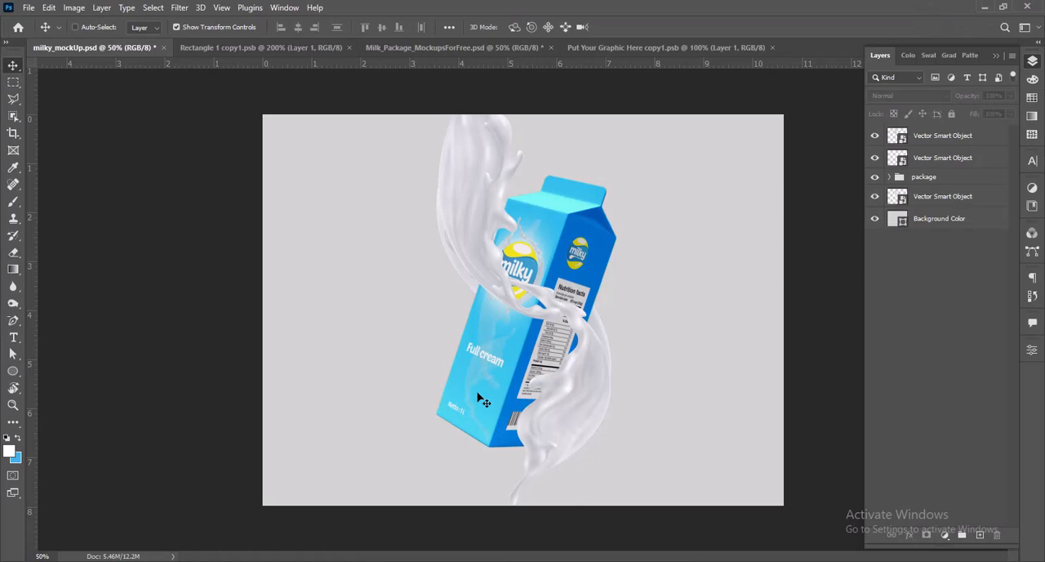
pyautogui.hotkey('ctrl', 'v')
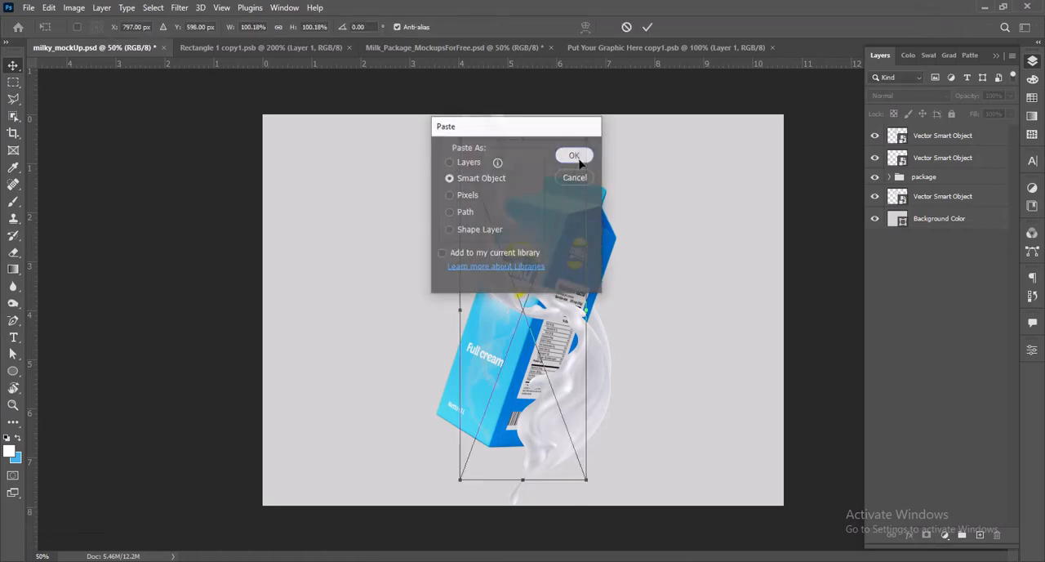
pyautogui.click(578, 161)
# Step: Scale the new splash to 63.43%, rotate it to -73.43° across the carton's base, and place its layer in the package group
pyautogui.moveTo(618, 143); pyautogui.dragTo(405, 315)
pyautogui.moveTo(479, 369); pyautogui.dragTo(447, 416)
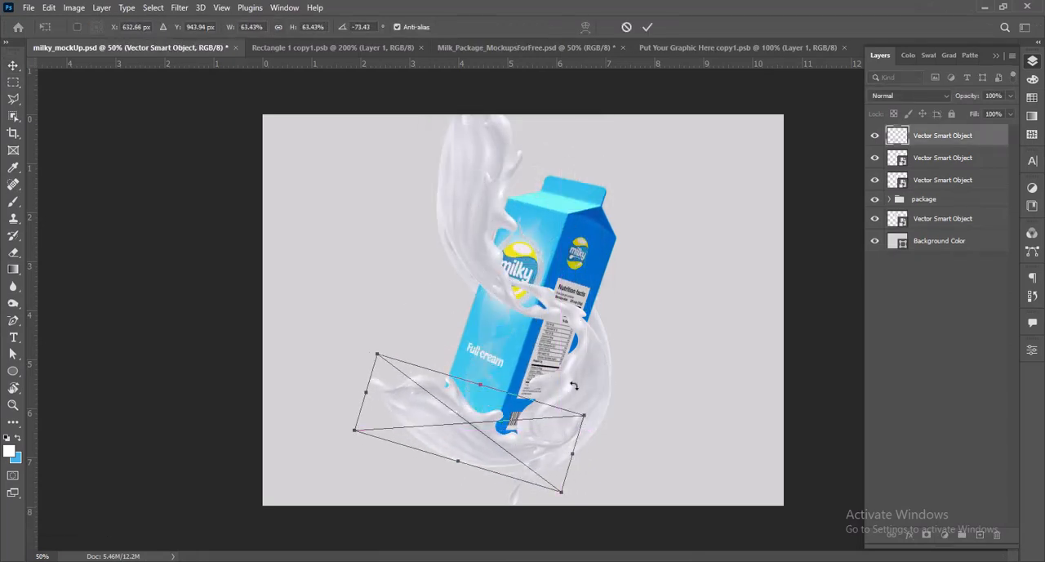
pyautogui.press('Return')
pyautogui.moveTo(928, 136); pyautogui.dragTo(928, 196)
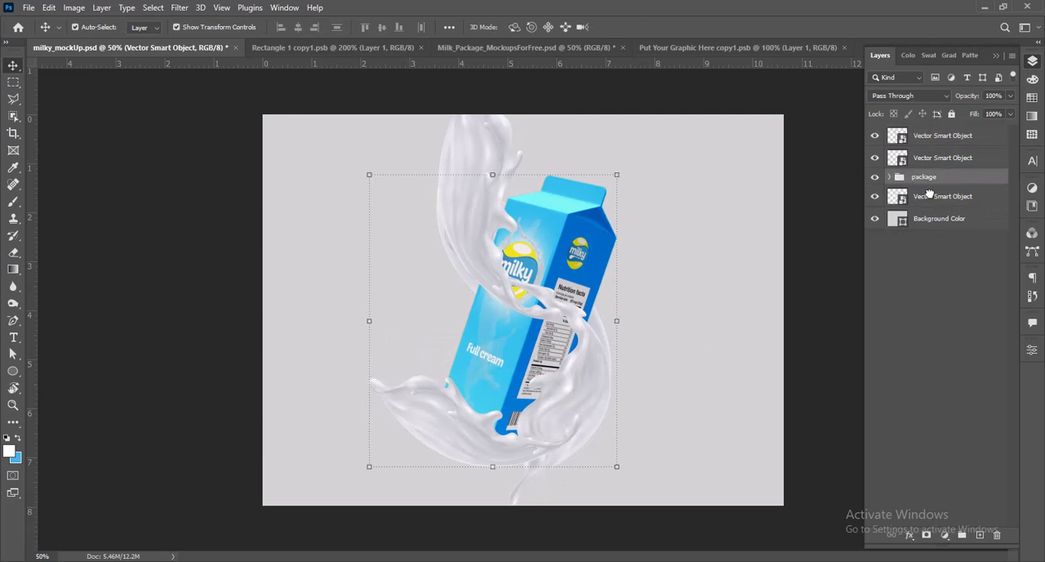
pyautogui.click(804, 355)
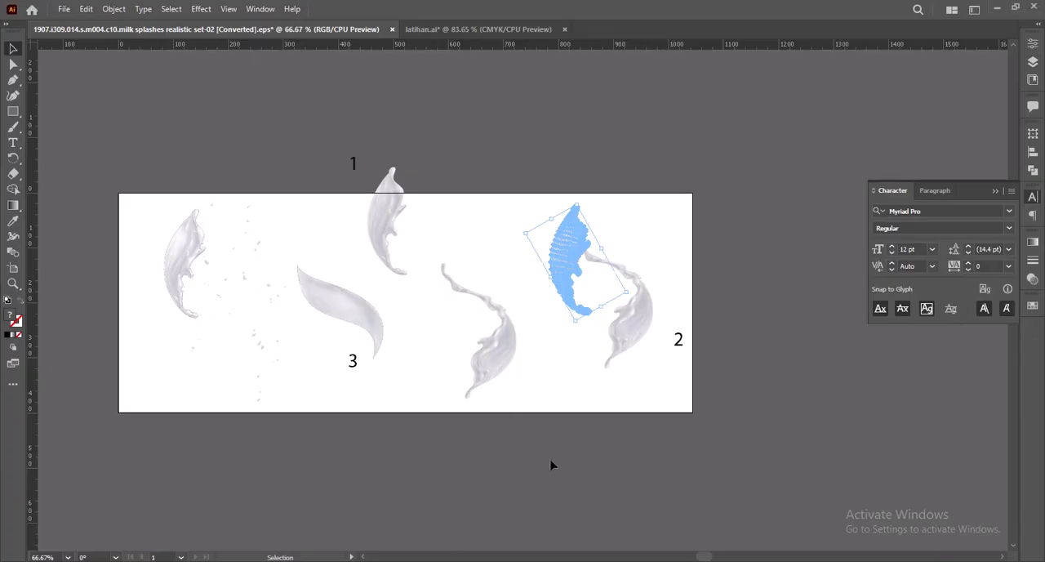
# Step: Copy the lower half of splash 2 from Illustrator and paste it as a Smart Object above the layer beneath the package group
pyautogui.press('a')
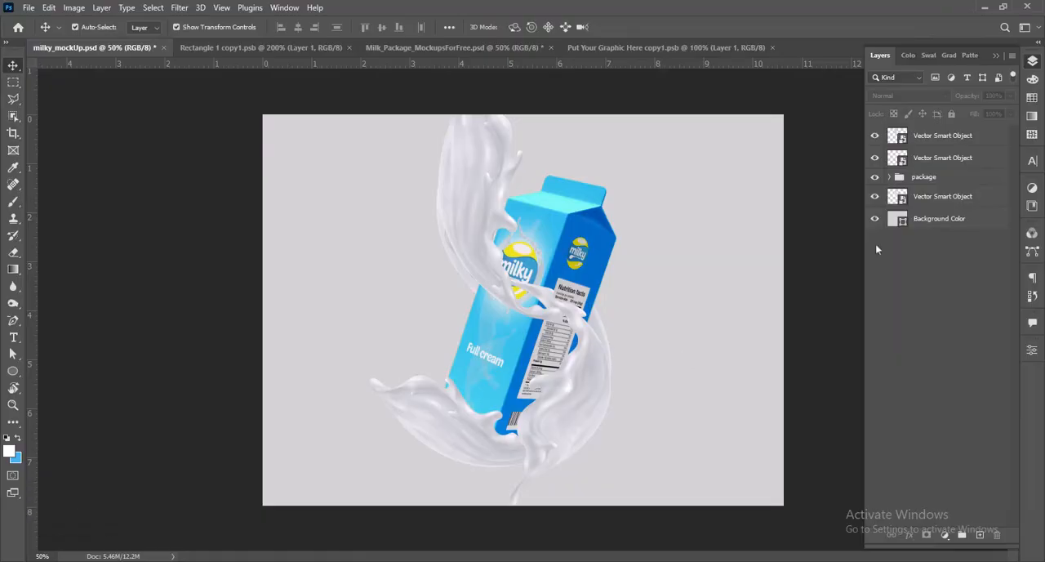
pyautogui.click(934, 199)
pyautogui.hotkey('ctrl', 'v')
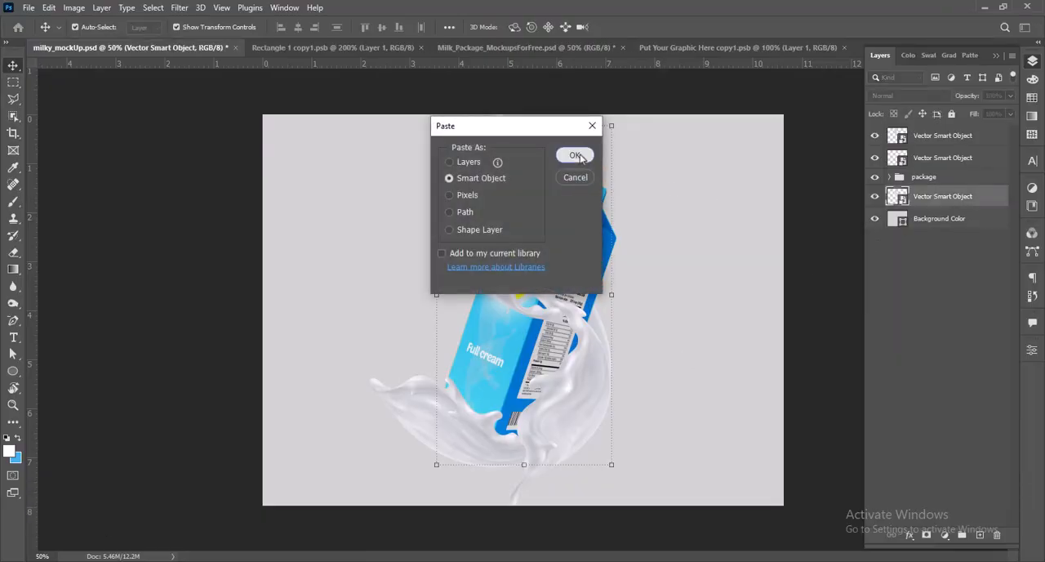
pyautogui.click(577, 155)
# Step: Scale down, rotate and position the pasted splash behind the carton's lower left side, above the bottom-left splash
pyautogui.moveTo(637, 116); pyautogui.dragTo(529, 249)
pyautogui.moveTo(427, 282); pyautogui.dragTo(374, 222)
pyautogui.moveTo(491, 167); pyautogui.dragTo(547, 227)
pyautogui.moveTo(404, 325); pyautogui.dragTo(445, 367)
pyautogui.press('Return')
pyautogui.click(800, 329)
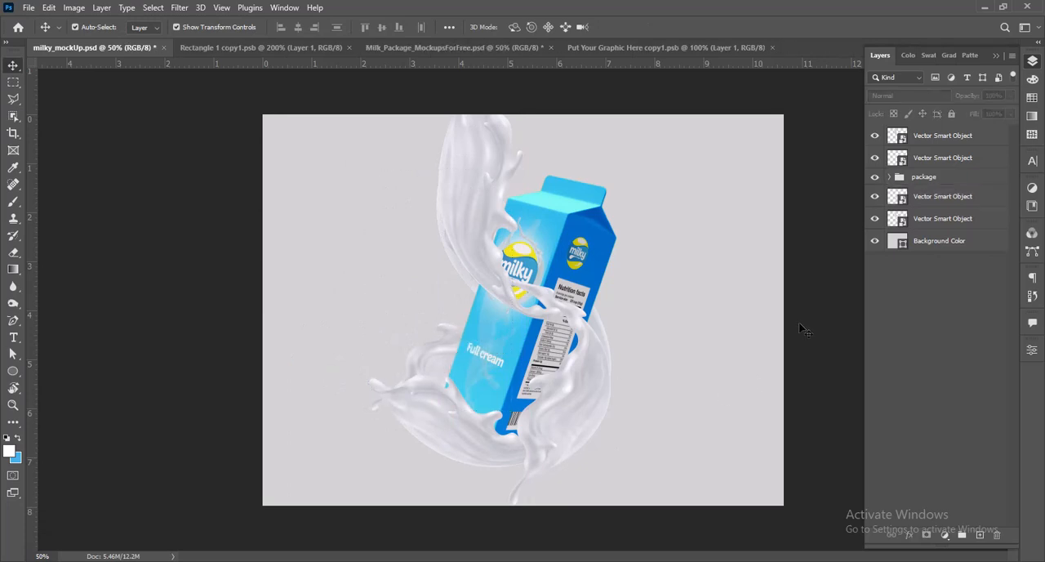
# Step: Add a Color Overlay layer style to the upper front splash and change its colour to bright yellow
pyautogui.click(483, 210)
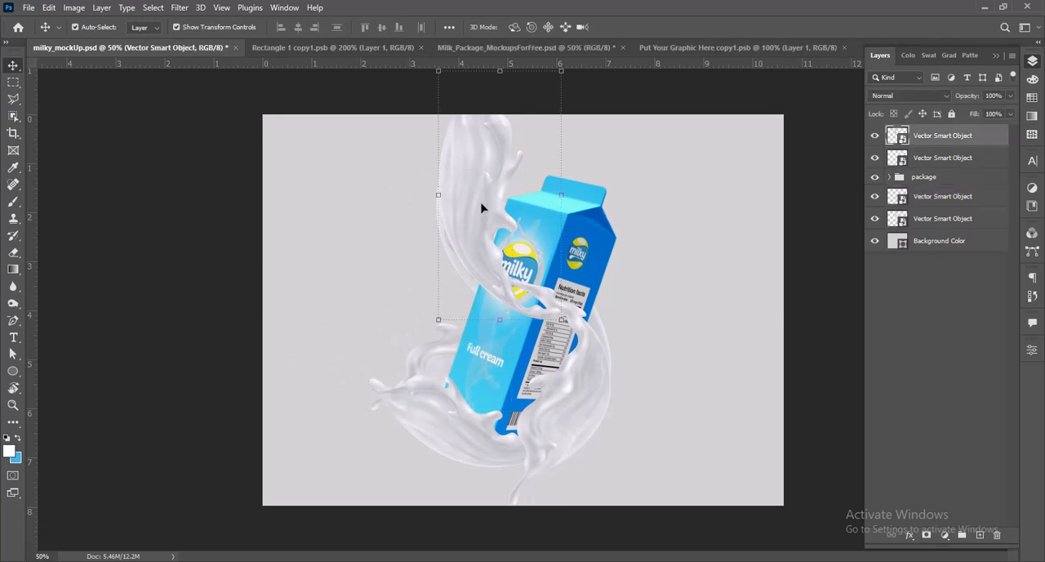
pyautogui.rightClick(942, 144)
pyautogui.click(805, 8)
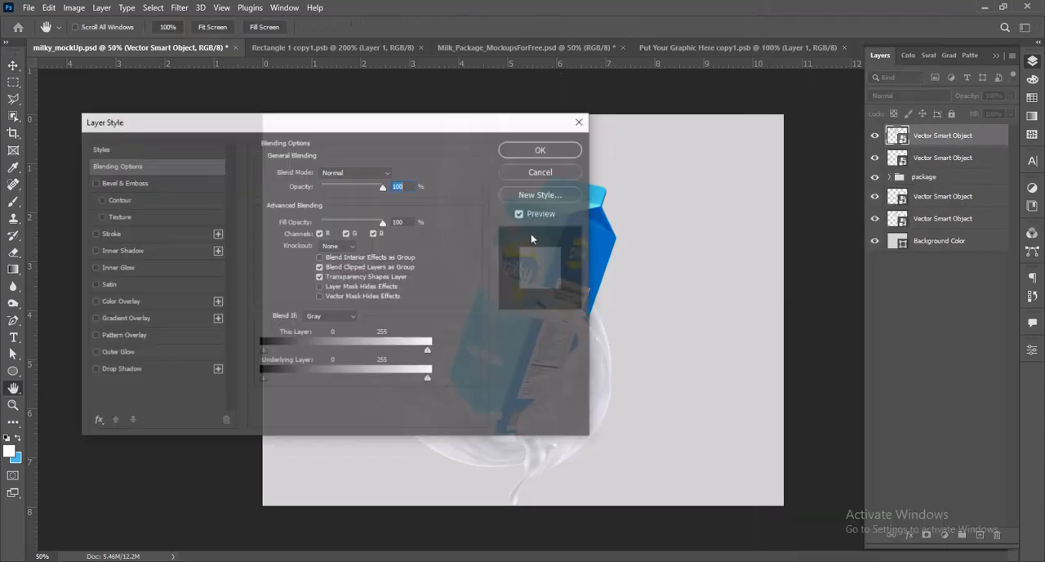
pyautogui.moveTo(368, 122); pyautogui.dragTo(307, 106)
pyautogui.click(56, 286)
pyautogui.click(333, 159)
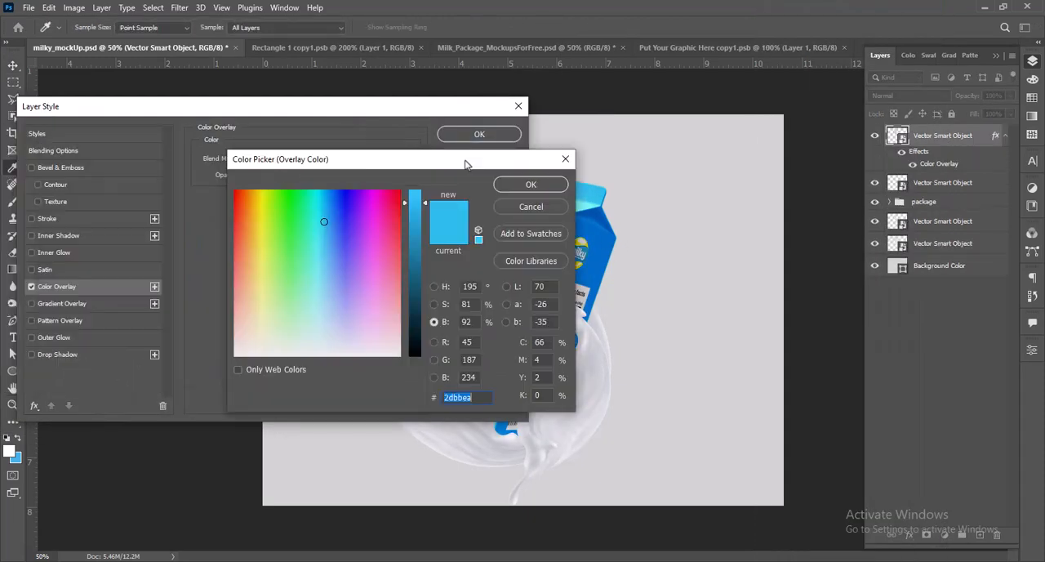
pyautogui.moveTo(466, 161); pyautogui.dragTo(472, 158)
pyautogui.click(269, 217)
pyautogui.moveTo(423, 206); pyautogui.dragTo(426, 186)
pyautogui.click(524, 184)
# Step: Try the overlay in another blend mode, set it to Multiply, and apply the layer style
pyautogui.moveTo(438, 110); pyautogui.dragTo(312, 133)
pyautogui.click(214, 225)
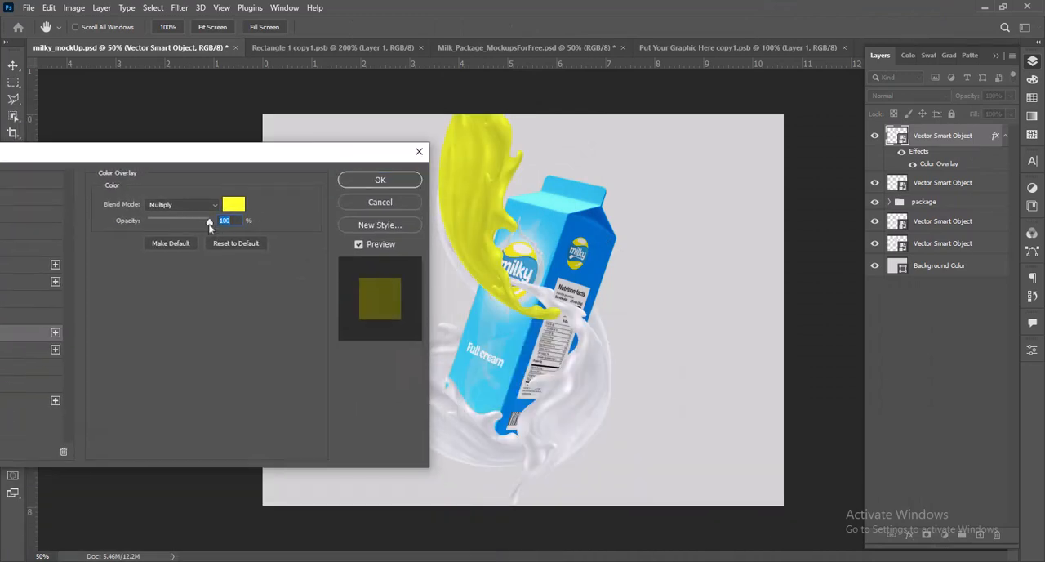
pyautogui.click(193, 205)
pyautogui.click(194, 216)
pyautogui.click(197, 206)
pyautogui.click(175, 255)
pyautogui.click(378, 180)
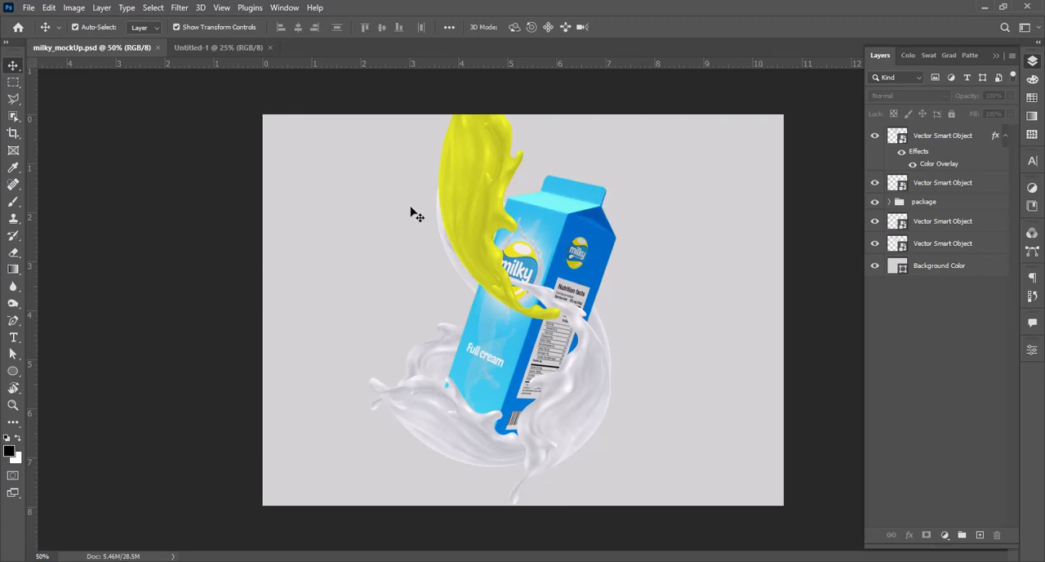
# Step: Copy the yellow Color Overlay effect from the upper front splash to the lower front splash layer
pyautogui.click(490, 259)
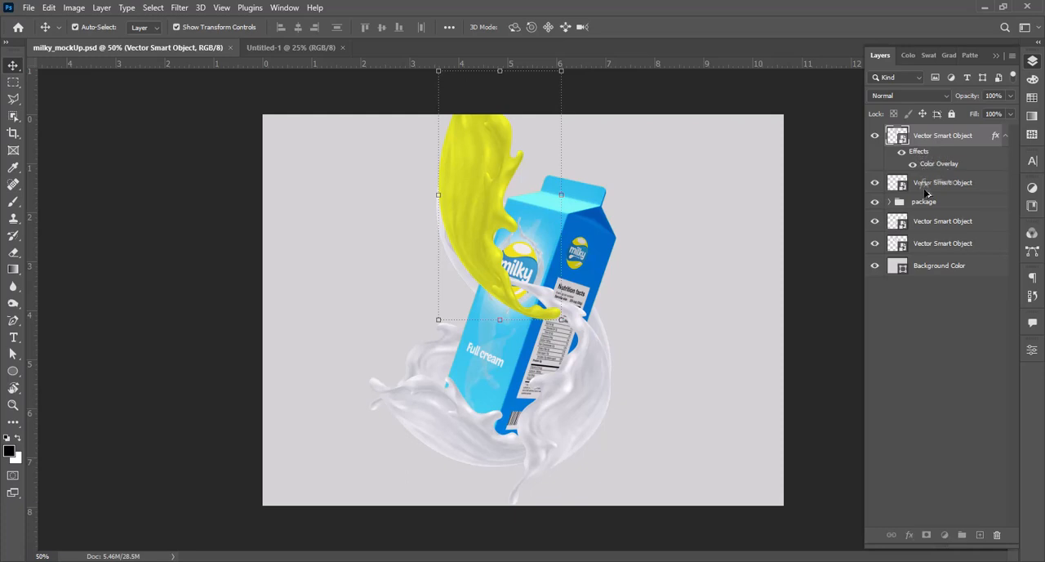
pyautogui.moveTo(927, 192); pyautogui.dragTo(924, 195)
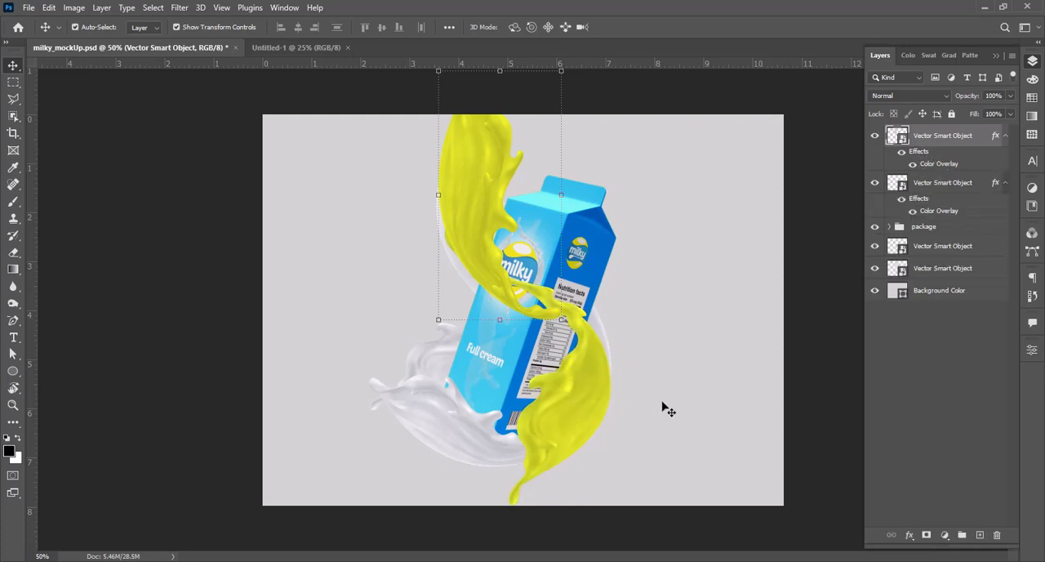
pyautogui.click(799, 347)
# Step: Rotate the lower yellow splash to 15.31° and move it slightly up and right around the carton's lower right corner
pyautogui.click(571, 384)
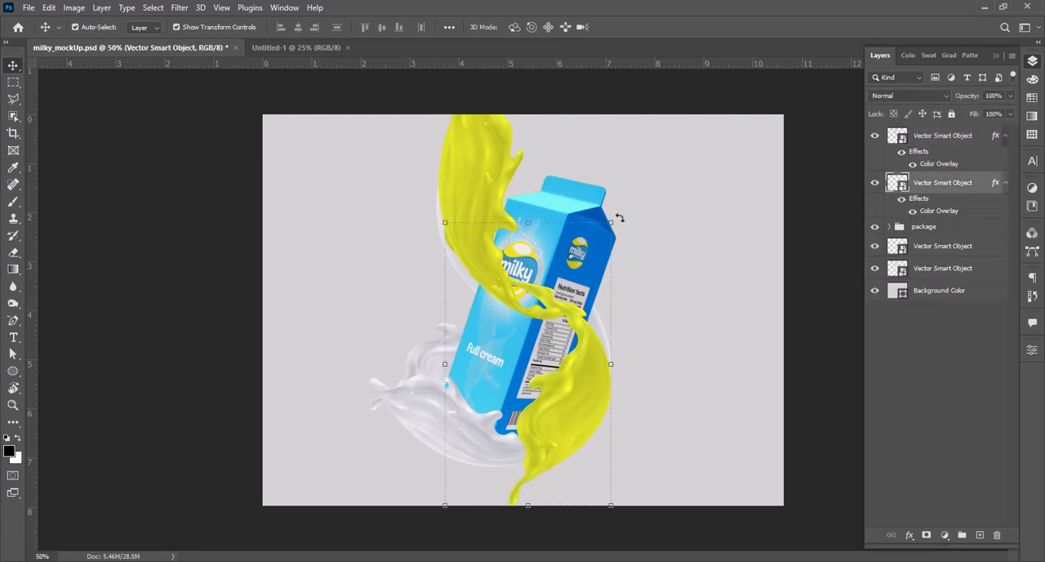
pyautogui.moveTo(620, 218); pyautogui.dragTo(655, 249)
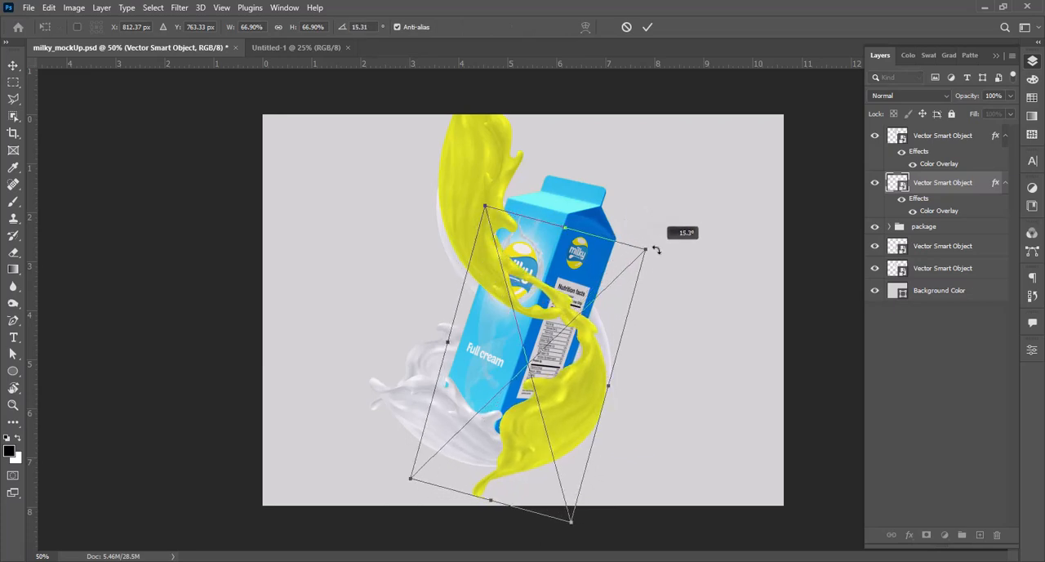
pyautogui.moveTo(586, 364)
pyautogui.mouseDown()
pyautogui.moveTo(599, 352)
pyautogui.moveTo(590, 357)
pyautogui.mouseUp()
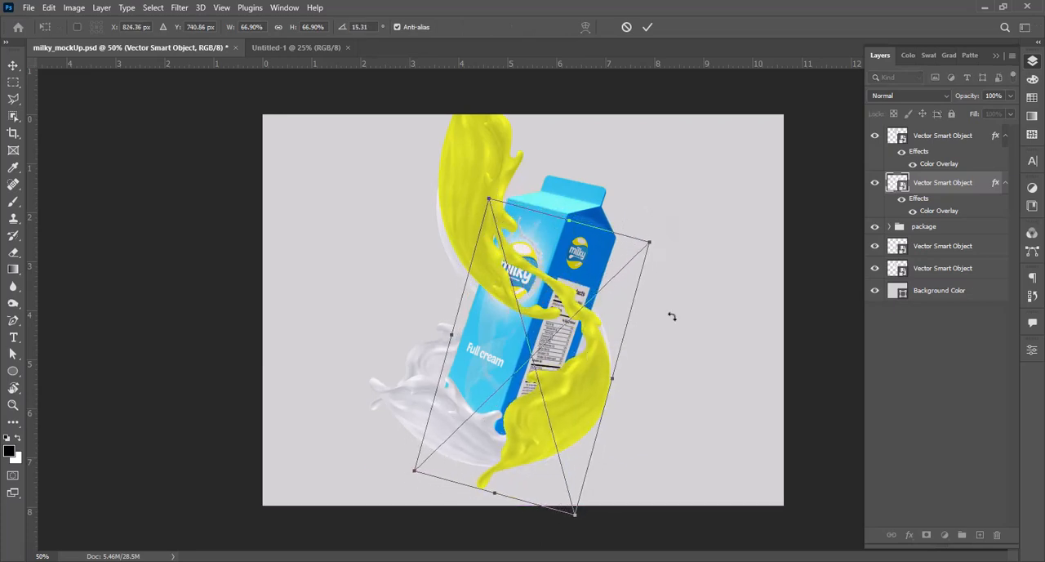
pyautogui.press('Return')
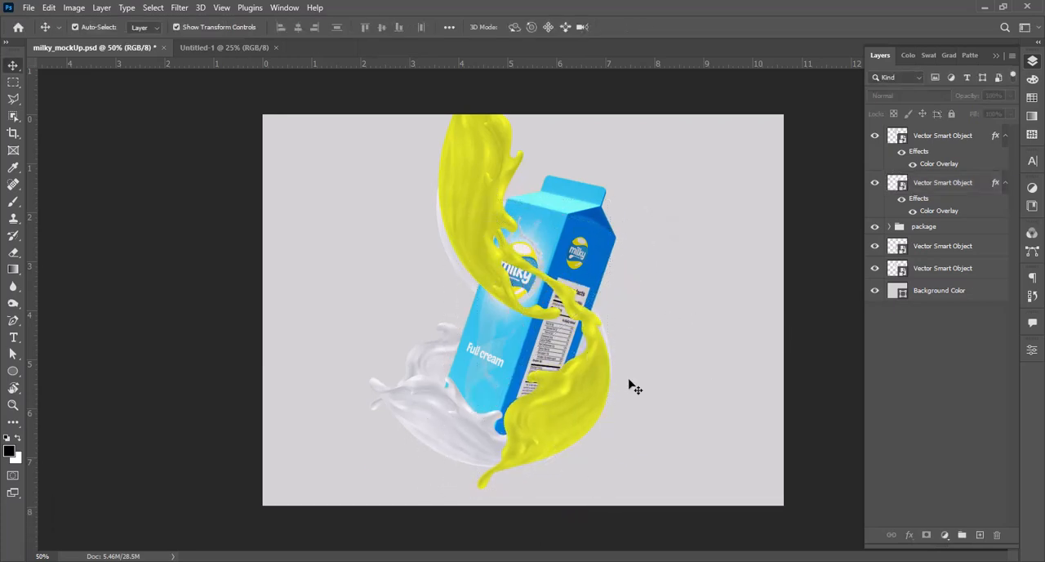
pyautogui.click(635, 388)
# Step: Rotate the large splash behind the carton to 35.49°
pyautogui.click(922, 270)
pyautogui.moveTo(620, 471); pyautogui.dragTo(534, 480)
pyautogui.press('Return')
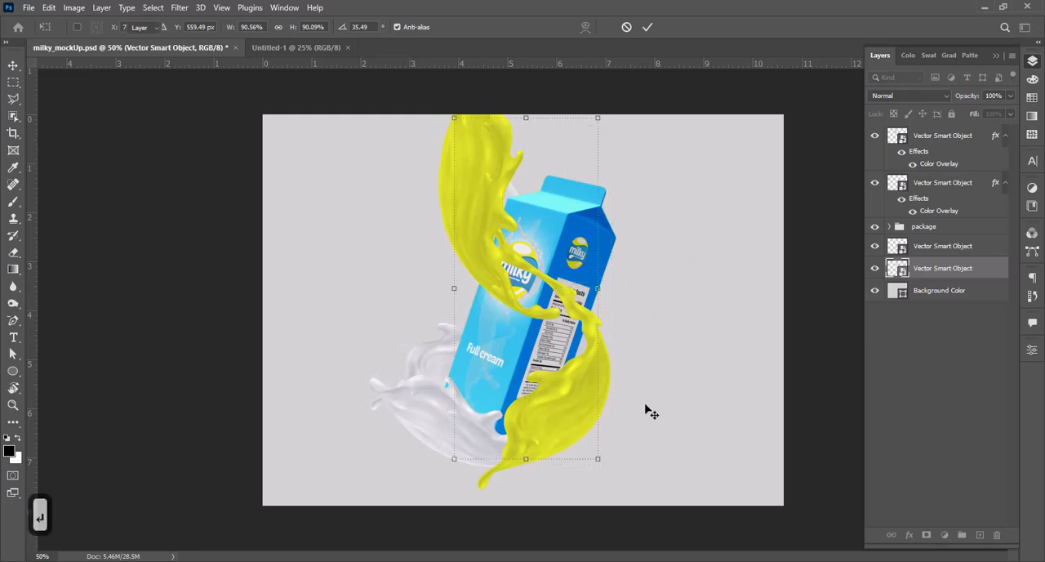
pyautogui.click(817, 331)
# Step: Nudge the large rear splash to the right so its curve extends past the carton's right side
pyautogui.click(926, 271)
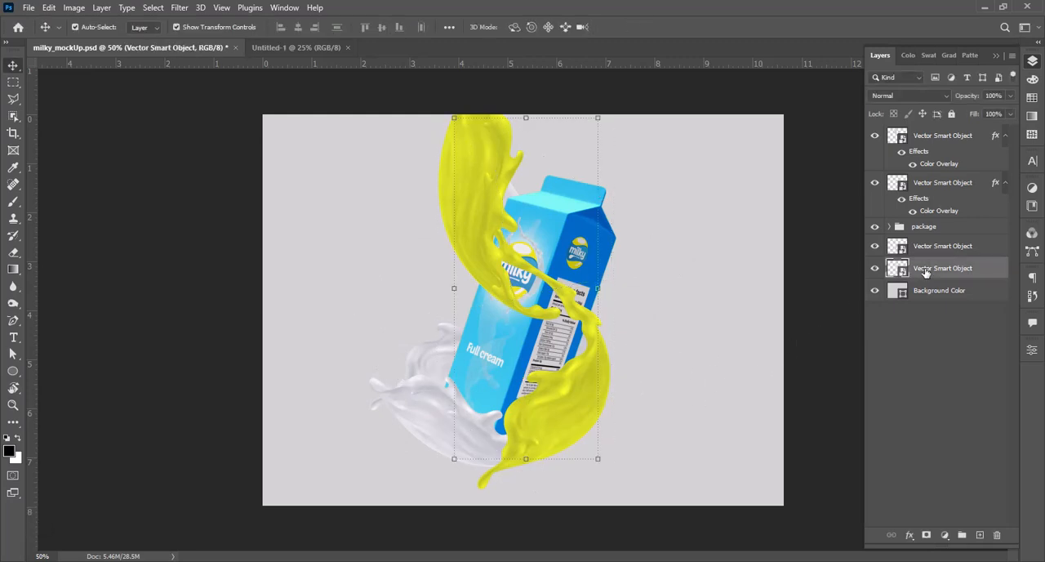
pyautogui.hotkey('shift', 'Right')
pyautogui.hotkey('shift', 'Right')
pyautogui.hotkey('shift', 'Right')
pyautogui.hotkey('shift', 'Right')
pyautogui.hotkey('shift', 'Right')
pyautogui.hotkey('shift', 'Right')
pyautogui.hotkey('shift', 'Right')
pyautogui.hotkey('shift', 'Right')
pyautogui.hotkey('shift', 'Right')
pyautogui.hotkey('shift', 'Right')
pyautogui.hotkey('shift', 'Right')
pyautogui.hotkey('shift', 'Right')
pyautogui.hotkey('shift', 'Right')
pyautogui.hotkey('shift', 'Right')
pyautogui.hotkey('shift', 'Right')
pyautogui.hotkey('shift', 'Left')
pyautogui.hotkey('shift', 'Left')
pyautogui.hotkey('shift', 'Left')
pyautogui.hotkey('shift', 'Left')
pyautogui.hotkey('shift', 'Left')
pyautogui.hotkey('shift', 'Left')
pyautogui.hotkey('shift', 'Left')
pyautogui.hotkey('shift', 'Left')
pyautogui.hotkey('shift', 'Left')
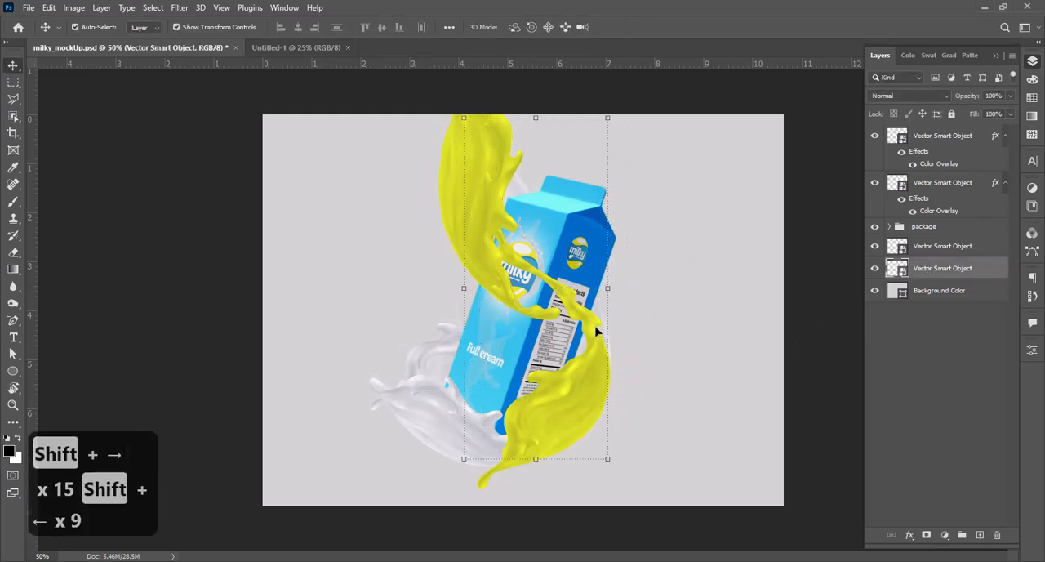
pyautogui.hotkey('shift', 'Left')
pyautogui.hotkey('shift', 'Right')
pyautogui.hotkey('shift', 'Right')
pyautogui.hotkey('shift', 'Right')
pyautogui.hotkey('shift', 'Right')
pyautogui.hotkey('shift', 'Right')
pyautogui.hotkey('shift', 'Right')
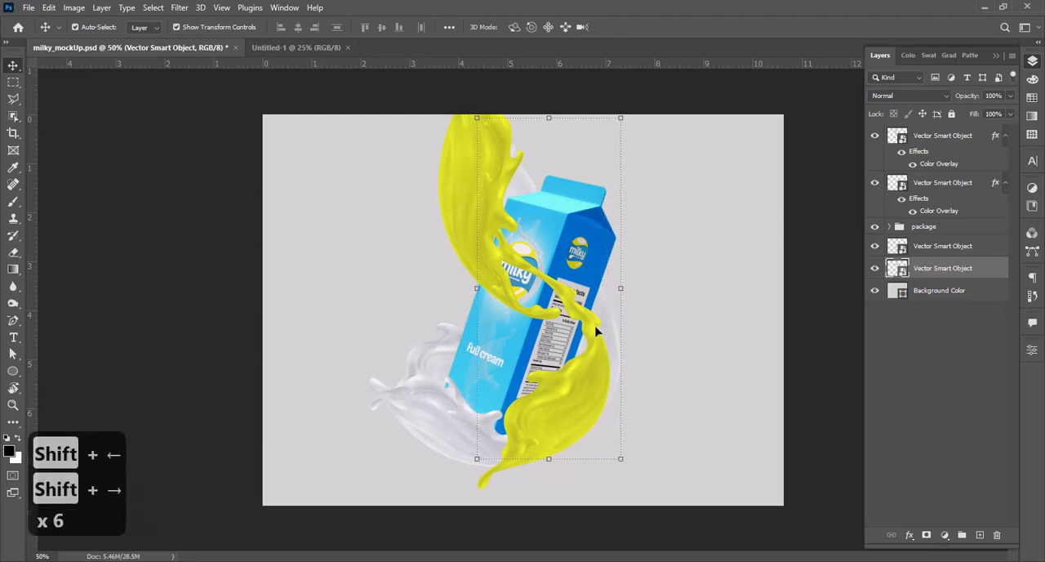
pyautogui.hotkey('shift', 'Left')
pyautogui.hotkey('shift', 'Right')
pyautogui.hotkey('shift', 'Left')
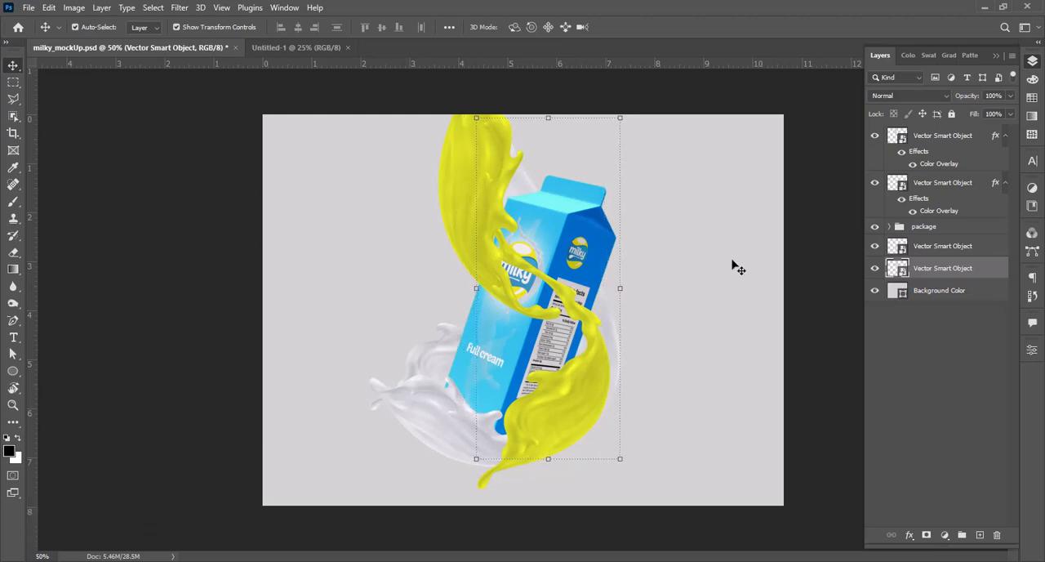
pyautogui.click(813, 218)
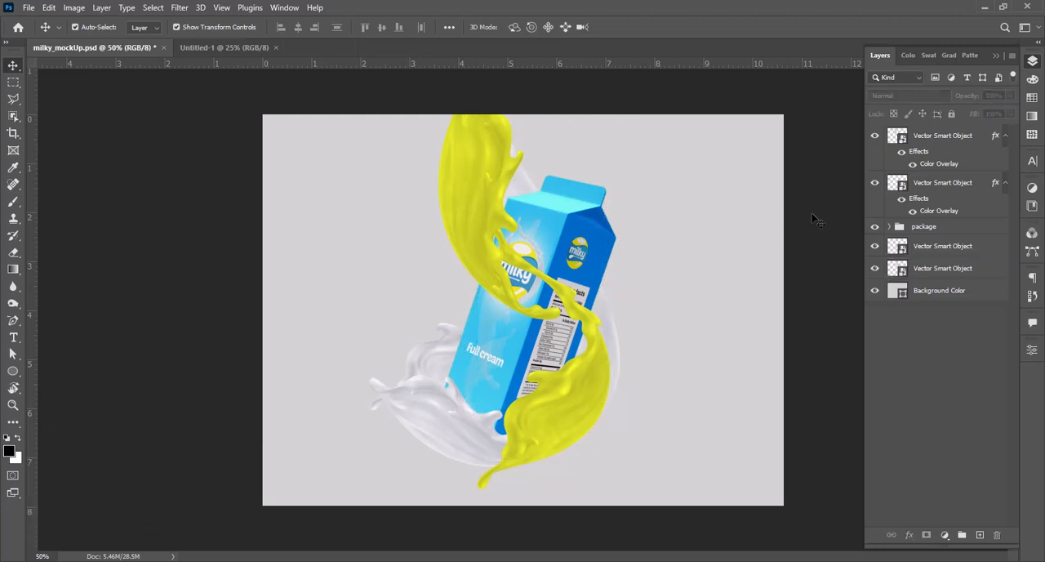
# Step: Duplicate the lower yellow splash layer, hide the original, and rasterize the copy
pyautogui.click(603, 359)
pyautogui.hotkey('ctrl', 'j')
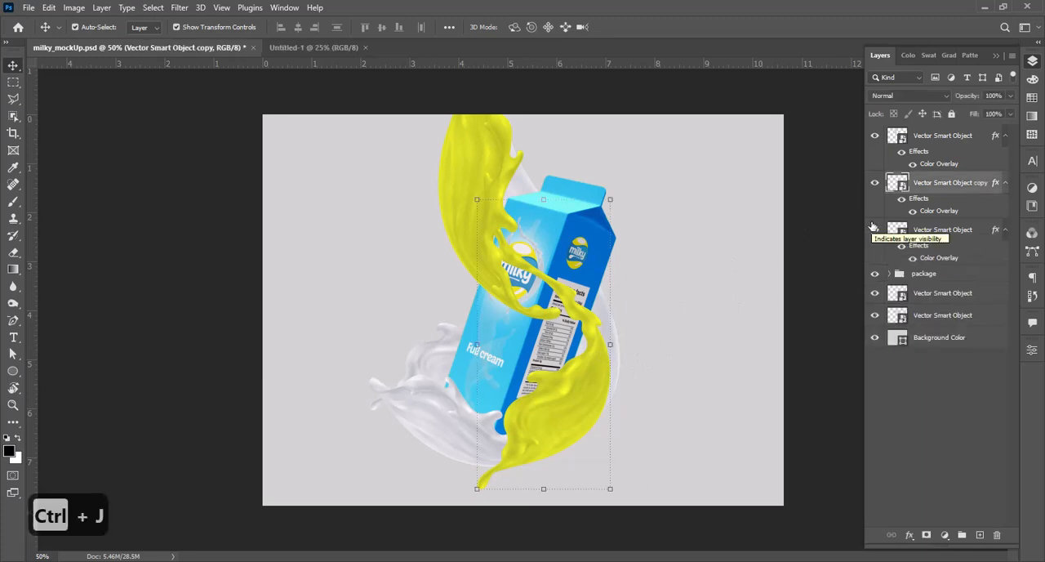
pyautogui.rightClick(874, 237)
pyautogui.click(866, 261)
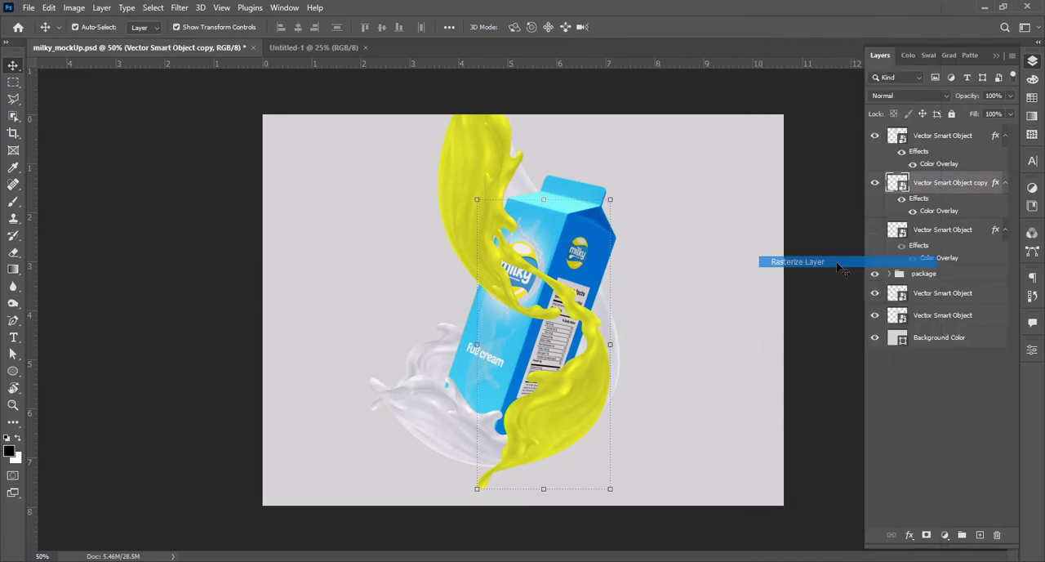
# Step: Activate the Polygonal Lasso for selecting the upper strand of the rasterized yellow splash copy
pyautogui.press('z')
pyautogui.click(570, 347)
pyautogui.click(576, 348)
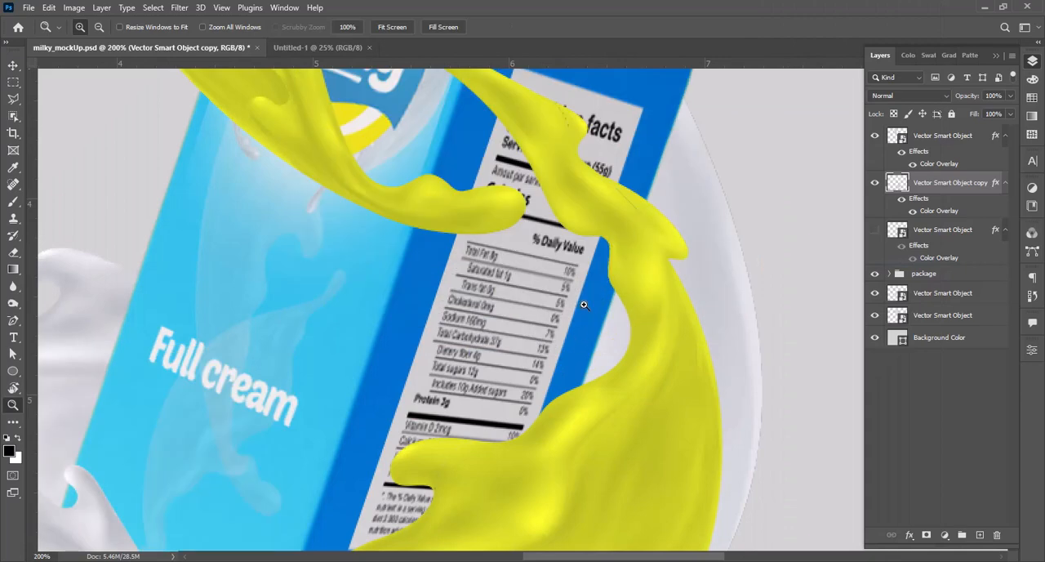
pyautogui.press('v')
pyautogui.press('z')
pyautogui.click(633, 248)
pyautogui.keyDown('alt'); pyautogui.click(572, 282); pyautogui.keyUp('alt')
pyautogui.keyDown('alt'); pyautogui.click(576, 280); pyautogui.keyUp('alt')
pyautogui.keyDown('alt'); pyautogui.click(577, 280); pyautogui.keyUp('alt')
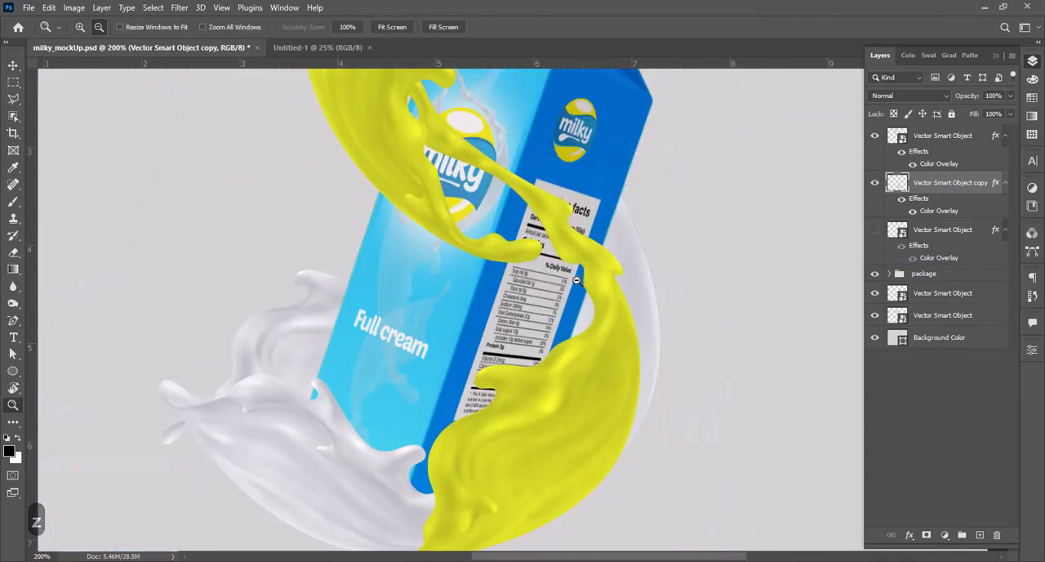
pyautogui.click(13, 98)
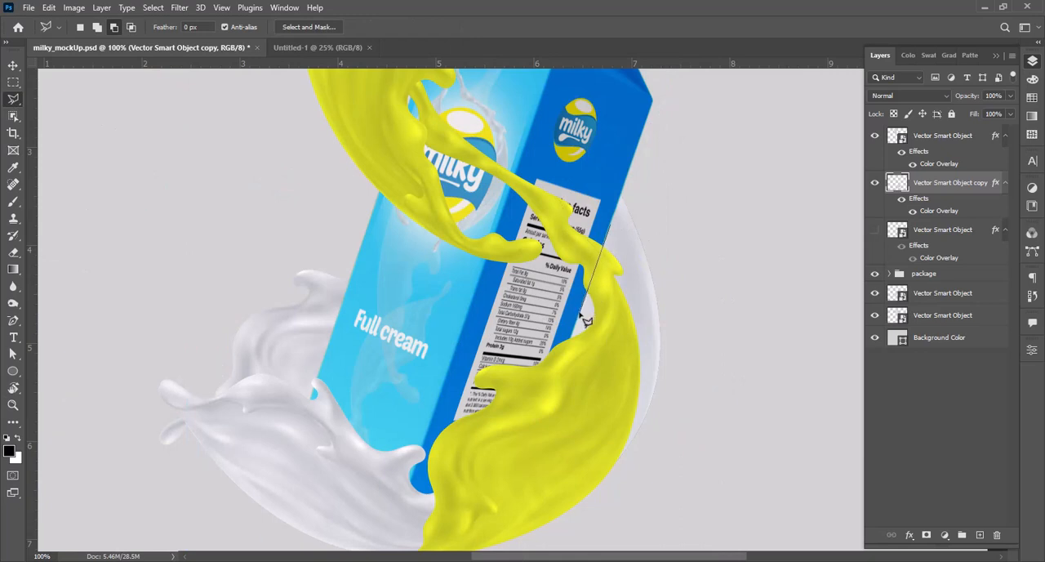
# Step: Lasso and delete the part of the rasterized yellow splash copy crossing the nutrition label up to the carton's right edge, and deselect
pyautogui.doubleClick(580, 315)
pyautogui.click(487, 220)
pyautogui.press('z')
pyautogui.moveTo(533, 183); pyautogui.dragTo(651, 347)
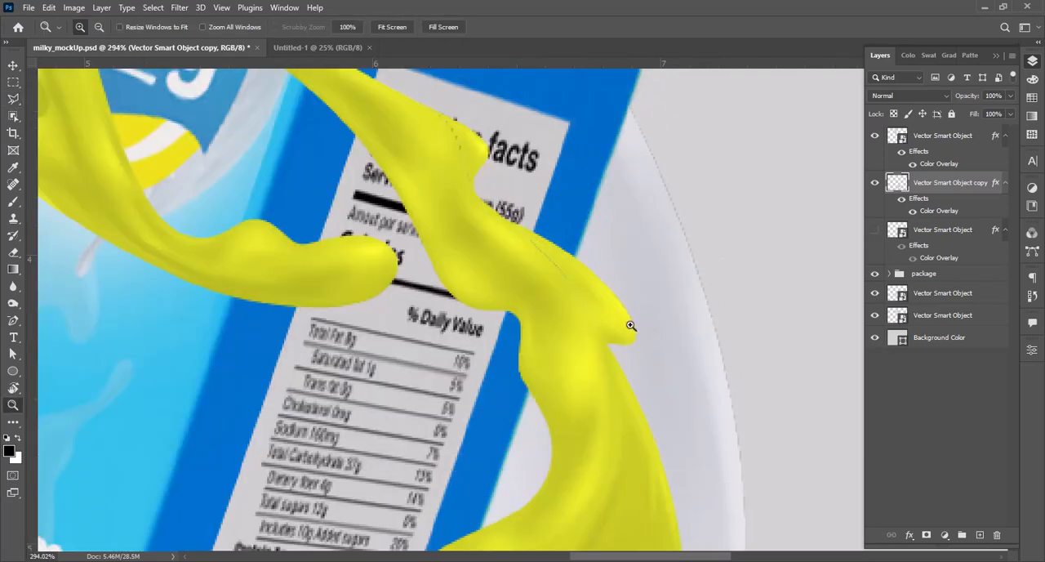
pyautogui.press('l')
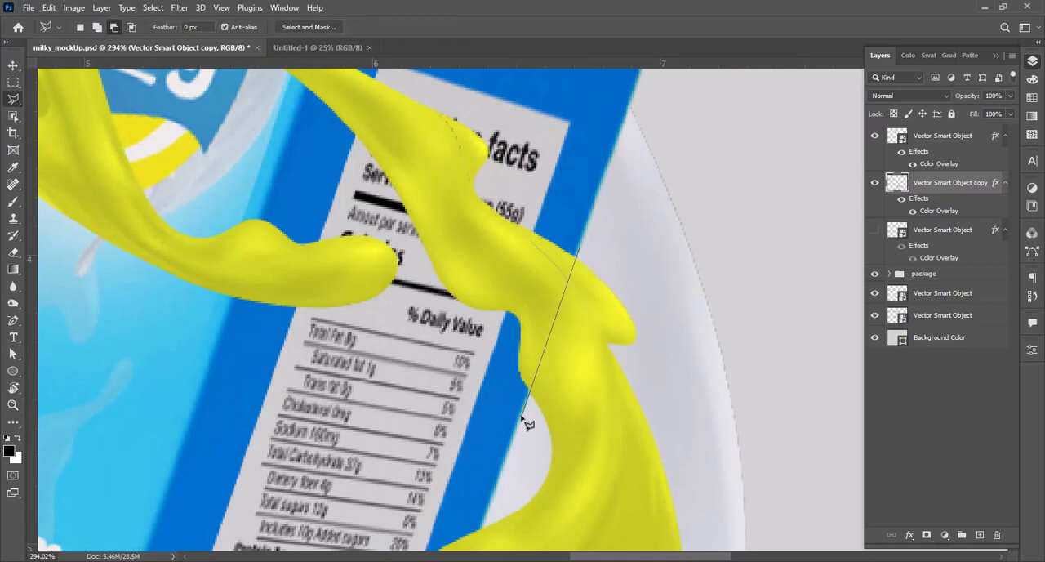
pyautogui.click(488, 163)
pyautogui.doubleClick(604, 194)
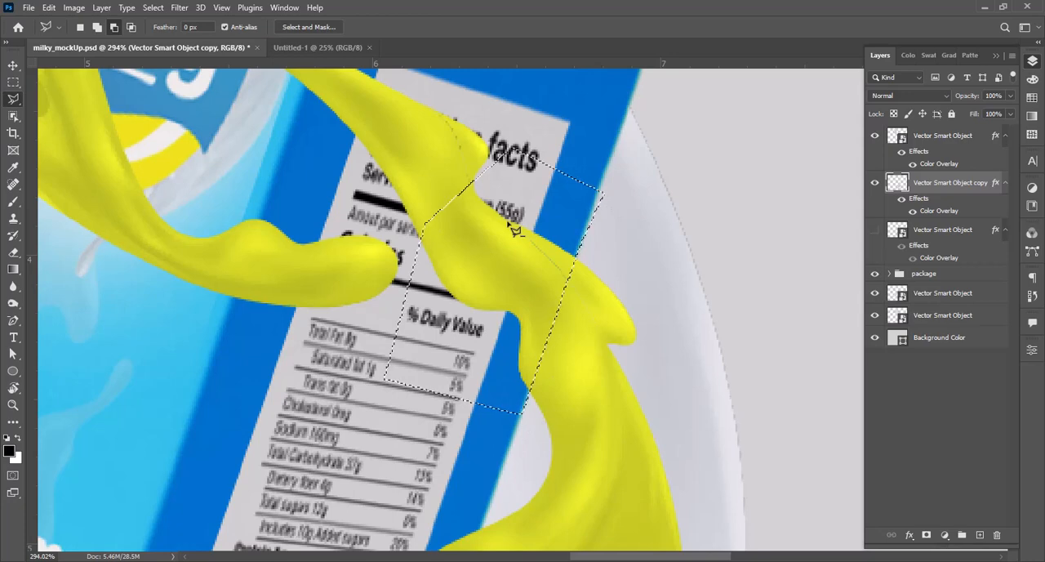
pyautogui.press('Delete')
pyautogui.hotkey('ctrl', 'd')
# Step: With the upper splash temporarily hidden, delete the strand of the lower splash copy left over the logo and label, and deselect
pyautogui.press('z')
pyautogui.keyDown('alt'); pyautogui.click(508, 266); pyautogui.keyUp('alt')
pyautogui.keyDown('alt'); pyautogui.click(508, 266); pyautogui.keyUp('alt')
pyautogui.keyDown('alt'); pyautogui.click(508, 267); pyautogui.keyUp('alt')
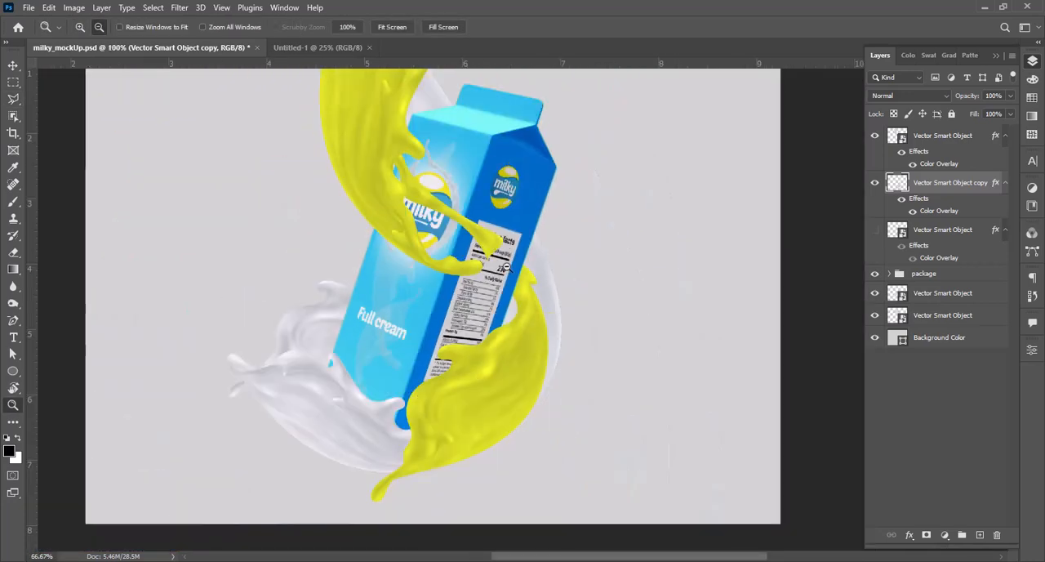
pyautogui.click(502, 263)
pyautogui.keyDown('alt'); pyautogui.click(518, 252); pyautogui.keyUp('alt')
pyautogui.keyDown('alt'); pyautogui.click(517, 252); pyautogui.keyUp('alt')
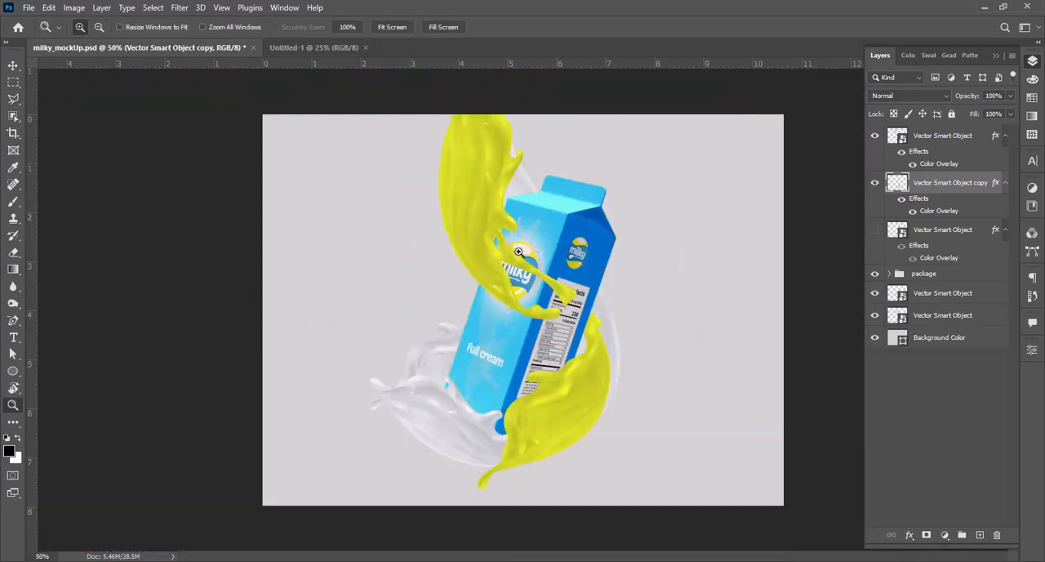
pyautogui.press('l')
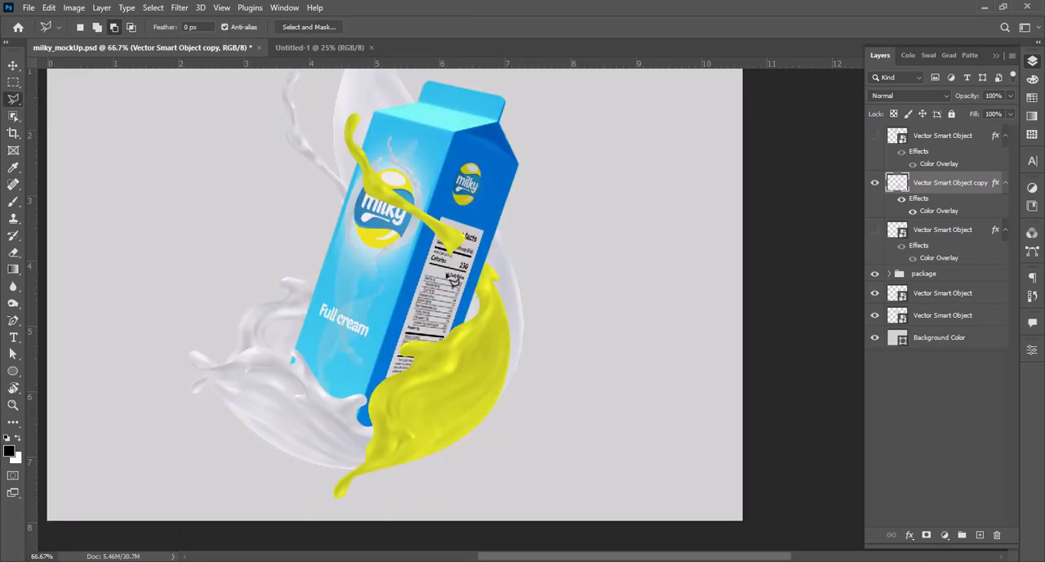
pyautogui.click(376, 317)
pyautogui.press('Delete')
pyautogui.hotkey('ctrl', 'd')
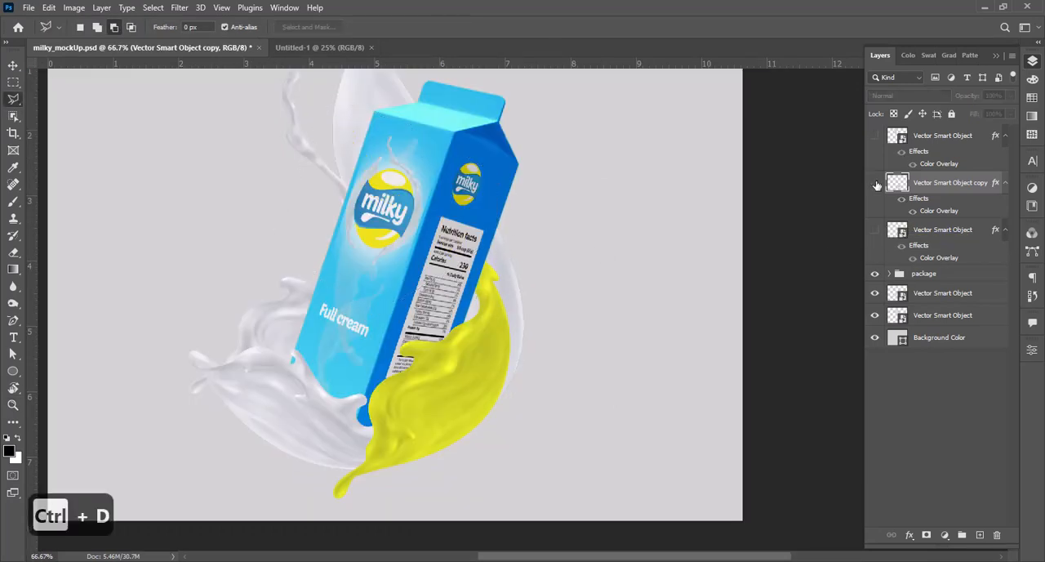
pyautogui.click(876, 136)
# Step: Duplicate the upper yellow splash layer, hide the original, and rasterize the copy
pyautogui.press('z')
pyautogui.keyDown('alt'); pyautogui.click(459, 245); pyautogui.keyUp('alt')
pyautogui.click(467, 250)
pyautogui.press('space')
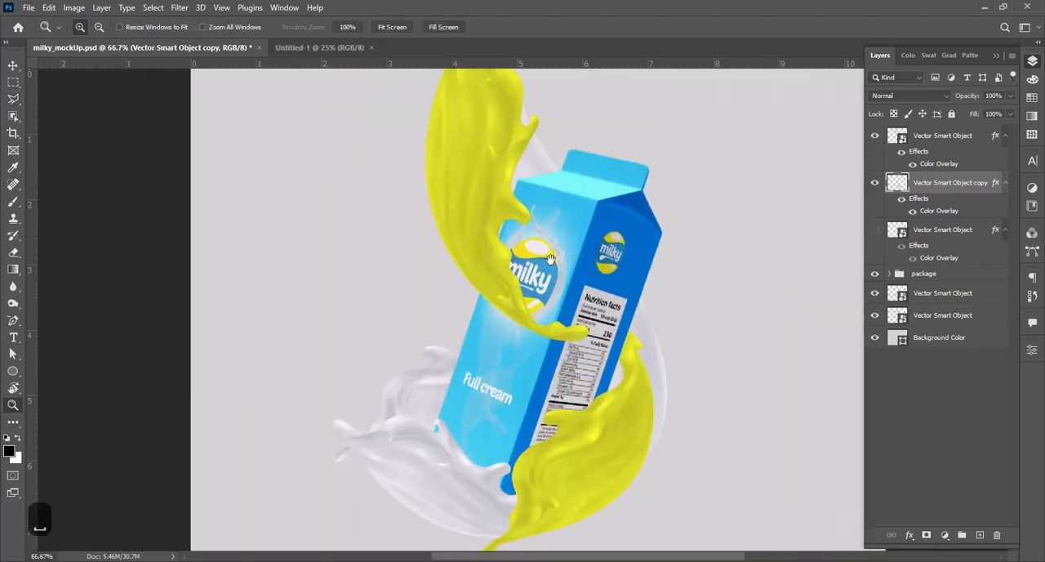
pyautogui.moveTo(468, 250); pyautogui.dragTo(463, 288)
pyautogui.click(895, 142)
pyautogui.hotkey('ctrl', 'j')
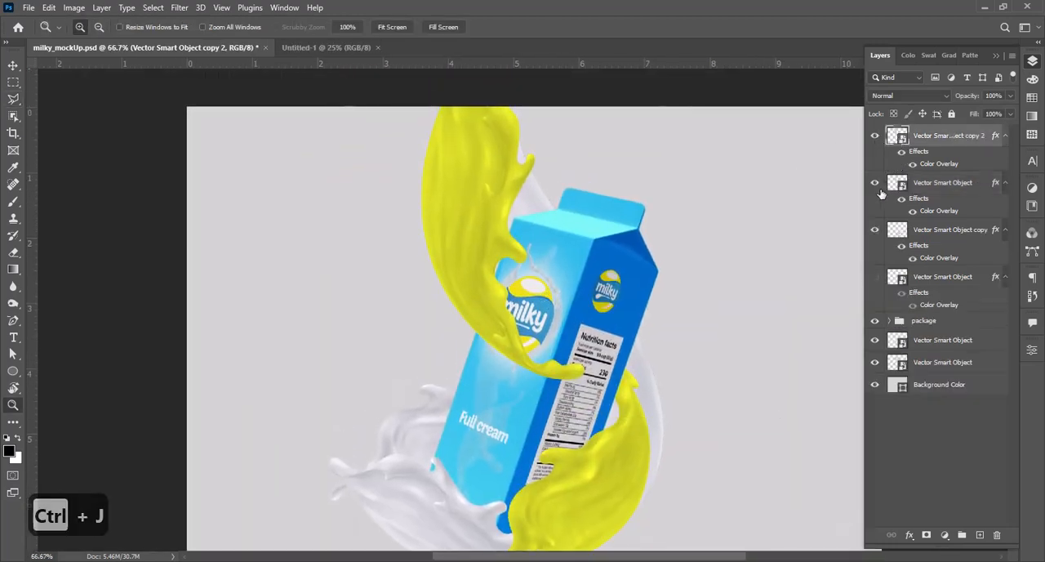
pyautogui.rightClick(947, 139)
pyautogui.click(804, 261)
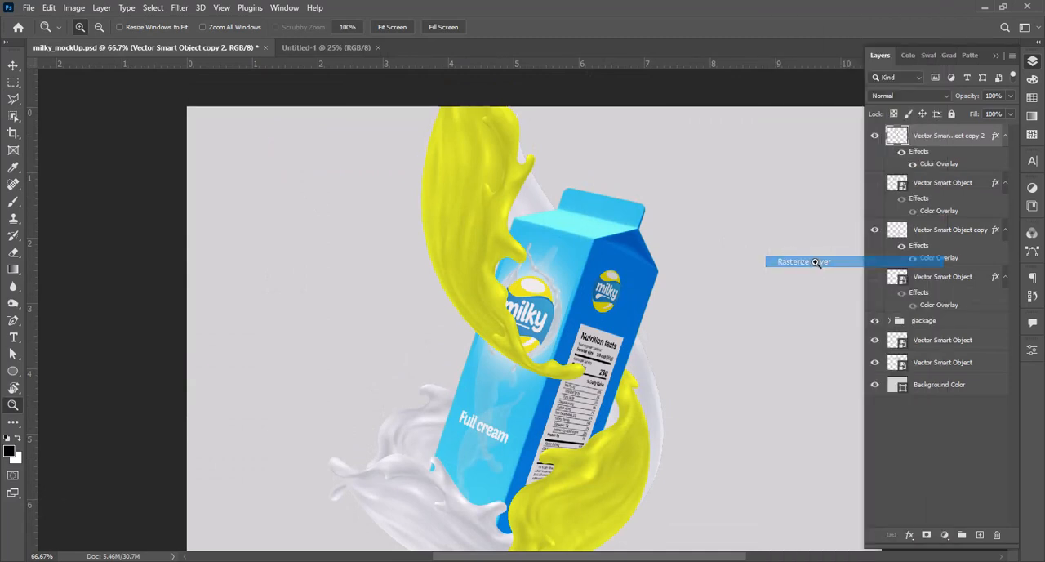
# Step: Delete the upper splash copy's lower tail over the logo and label, cutting along the carton's left edge, and save the document
pyautogui.click(498, 300)
pyautogui.click(497, 299)
pyautogui.click(12, 100)
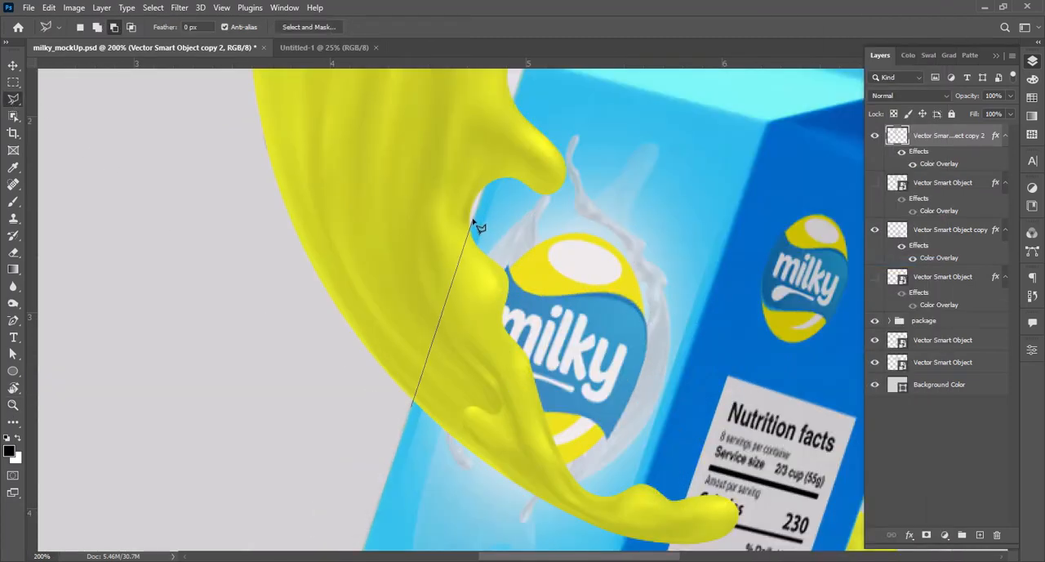
pyautogui.click(770, 540)
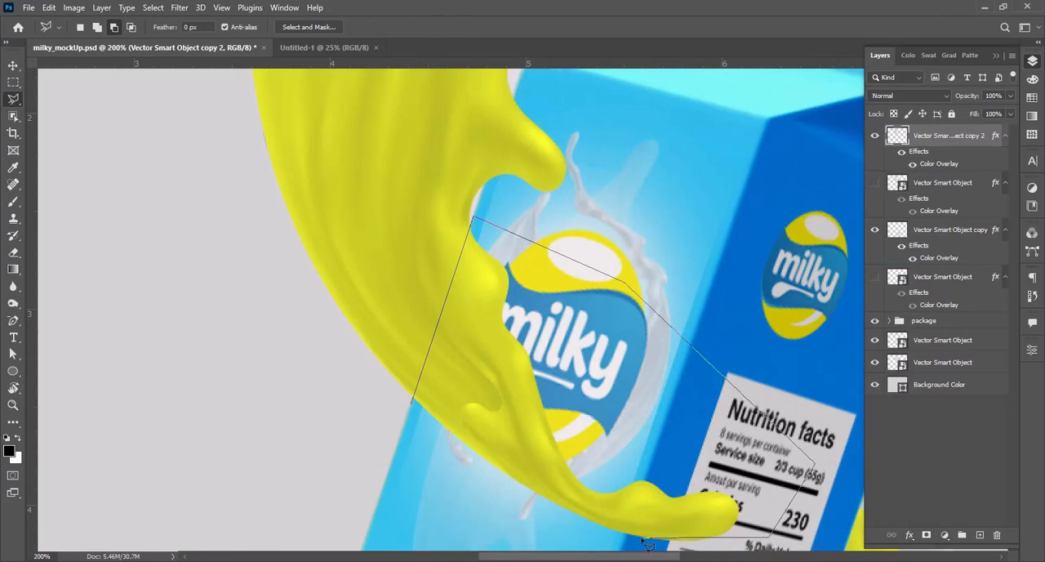
pyautogui.click(412, 359)
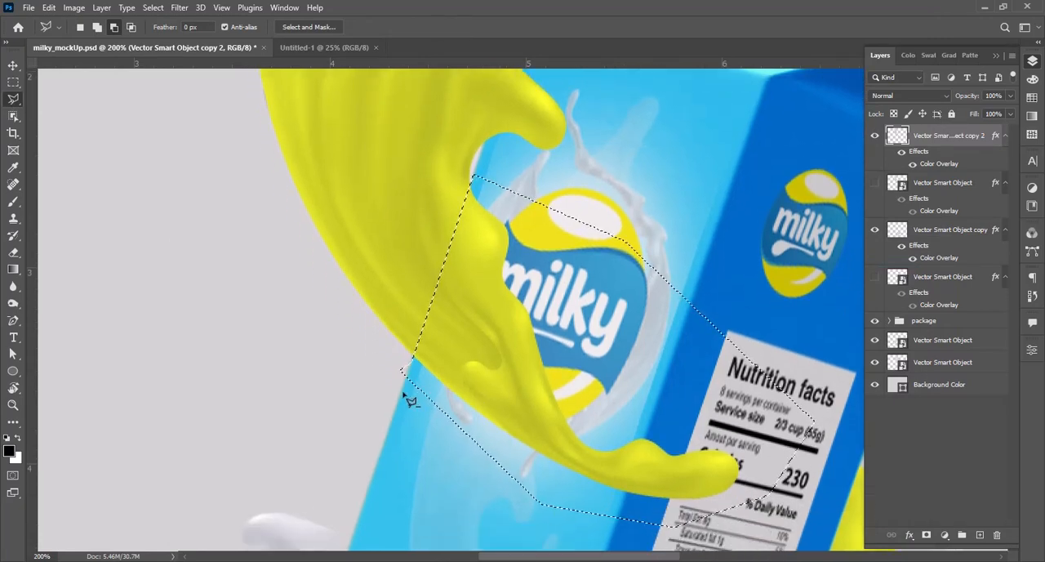
pyautogui.press('Delete')
pyautogui.hotkey('ctrl', 'd')
pyautogui.press('z')
pyautogui.keyDown('alt'); pyautogui.click(517, 183); pyautogui.keyUp('alt')
pyautogui.keyDown('alt'); pyautogui.click(517, 183); pyautogui.keyUp('alt')
pyautogui.keyDown('alt'); pyautogui.click(517, 182); pyautogui.keyUp('alt')
pyautogui.keyDown('alt'); pyautogui.click(517, 183); pyautogui.keyUp('alt')
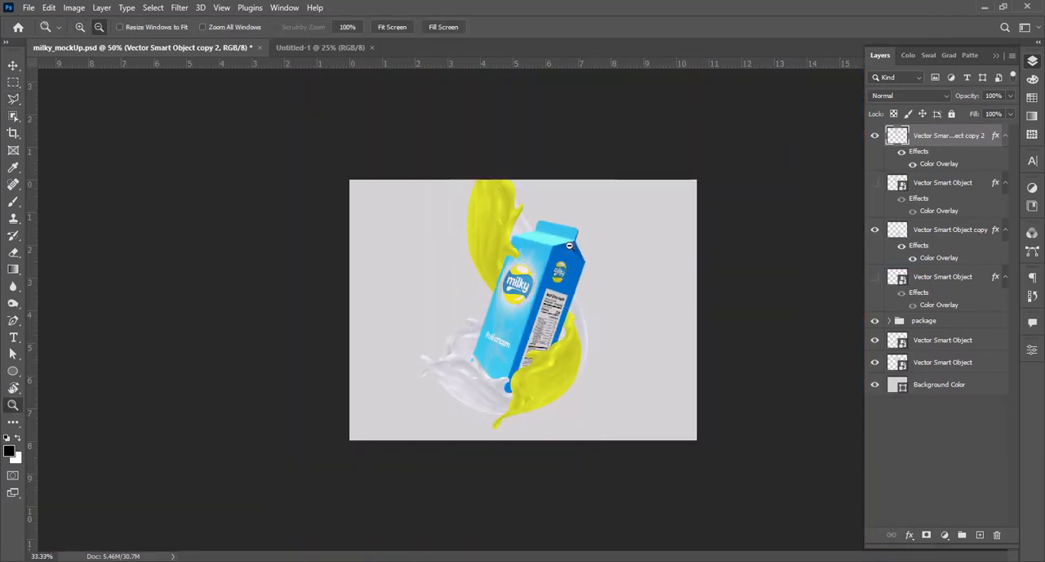
pyautogui.click(577, 302)
pyautogui.hotkey('ctrl', 's')
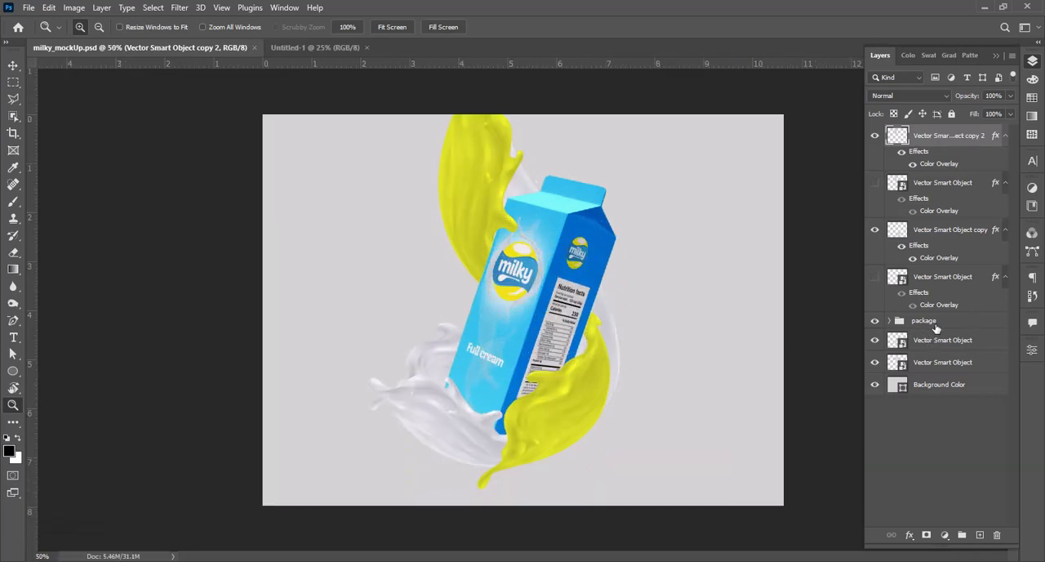
# Step: Add a new layer directly above the package group and name it Shade
pyautogui.click(957, 328)
pyautogui.click(980, 535)
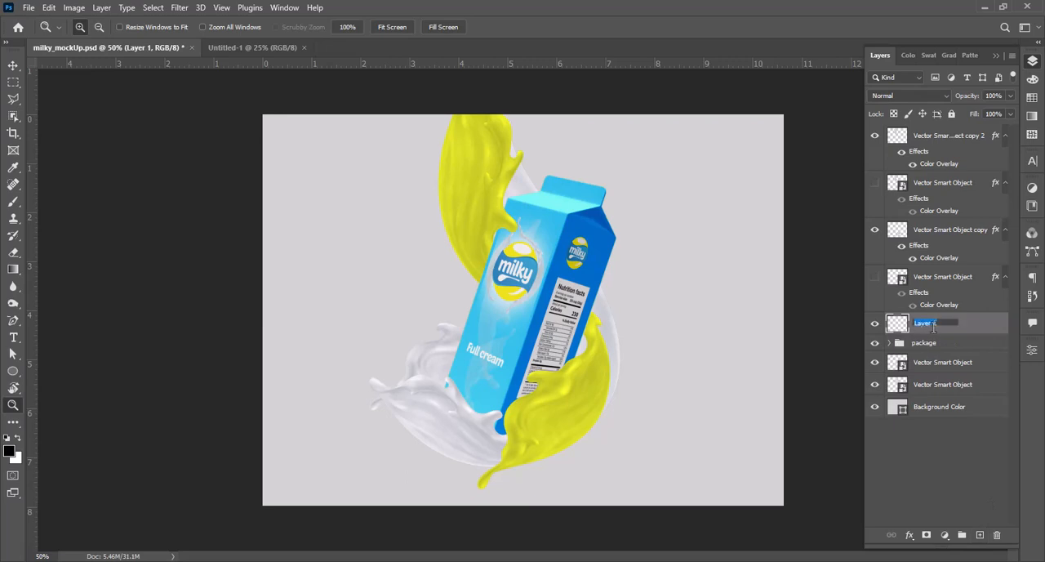
pyautogui.press('Return')
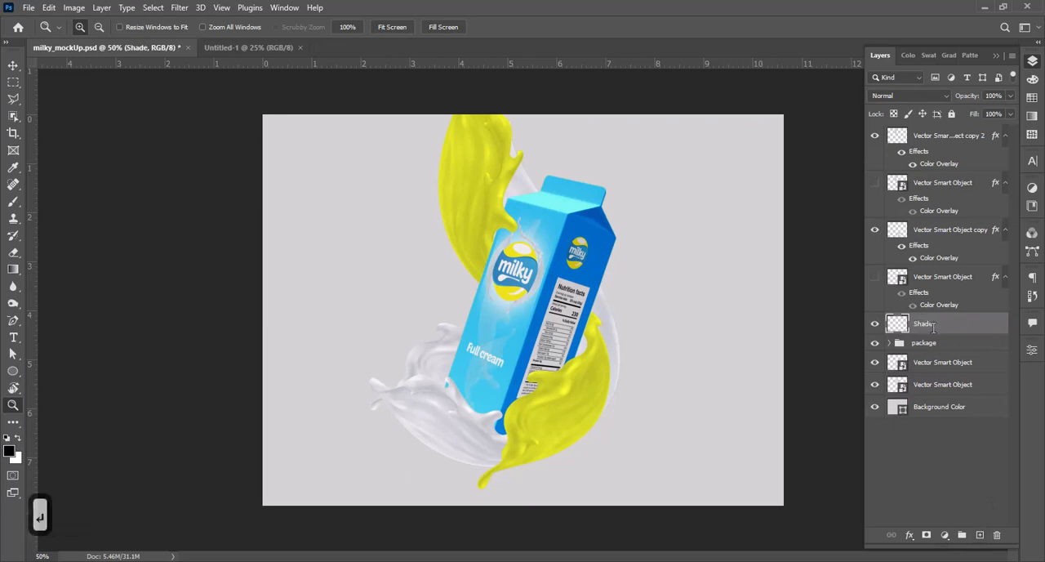
# Step: Reduce the brush size to 50 px, try a black shadow stroke beside the lower yellow splash, and undo it
pyautogui.press('b')
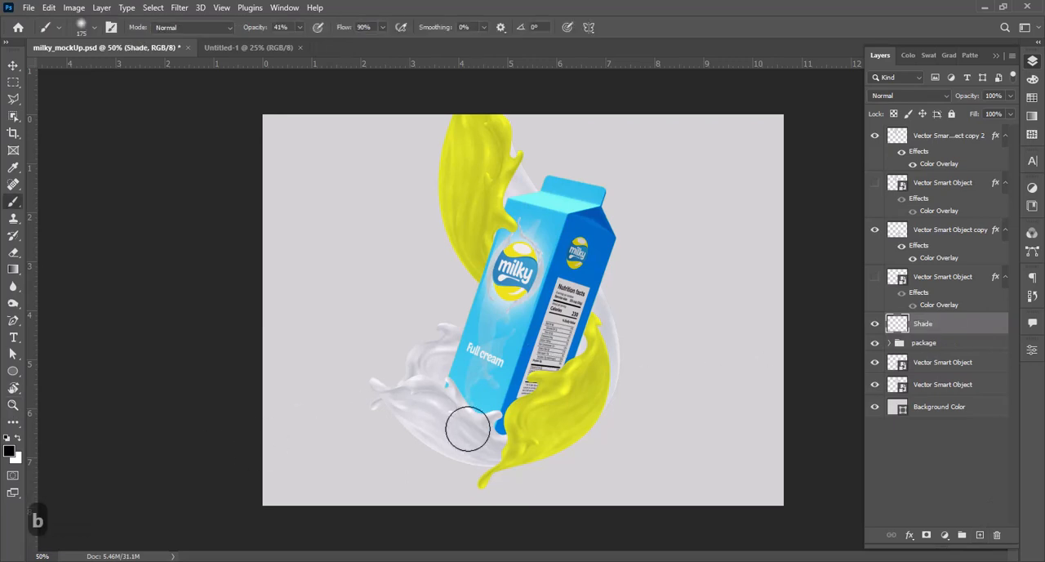
pyautogui.press('z')
pyautogui.moveTo(436, 257); pyautogui.dragTo(656, 472)
pyautogui.press('space')
pyautogui.moveTo(556, 356); pyautogui.dragTo(571, 342)
pyautogui.click(571, 343)
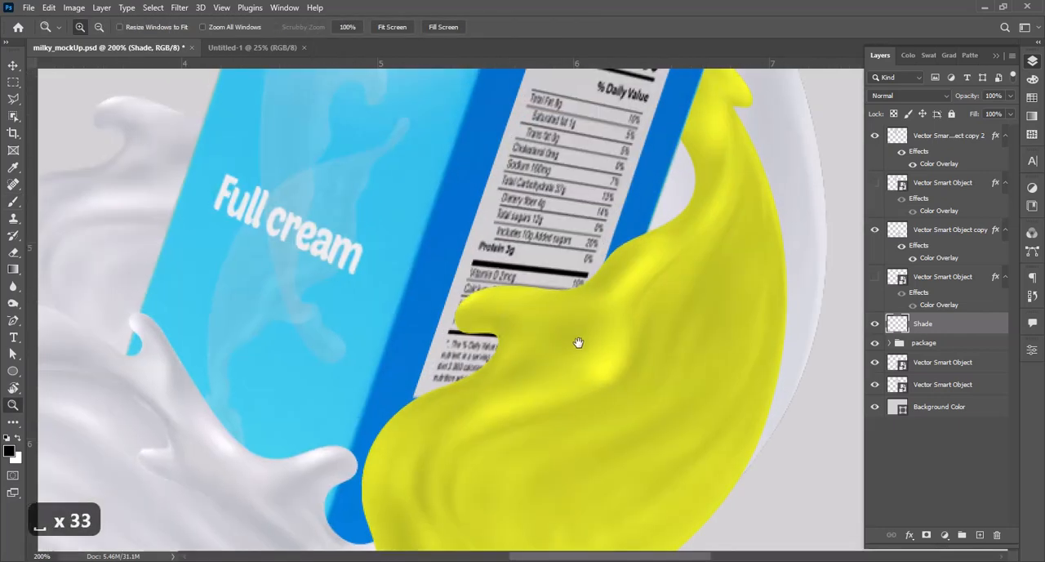
pyautogui.press('b')
pyautogui.press('[')
pyautogui.press('[')
pyautogui.press('[')
pyautogui.press('[')
pyautogui.press('[')
pyautogui.press('[')
pyautogui.press('[')
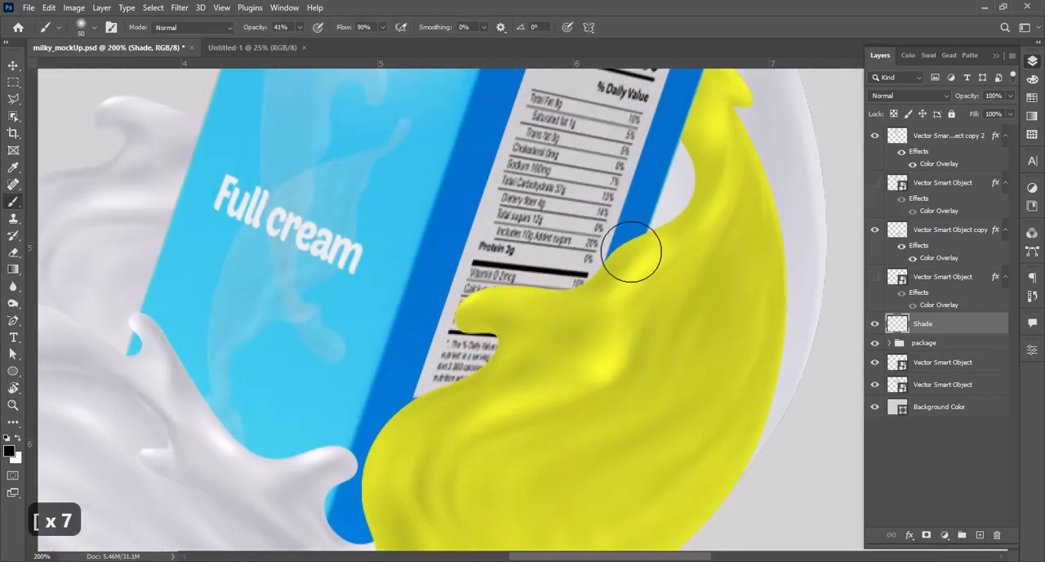
pyautogui.moveTo(632, 242); pyautogui.dragTo(623, 253)
pyautogui.hotkey('ctrl', 'z')
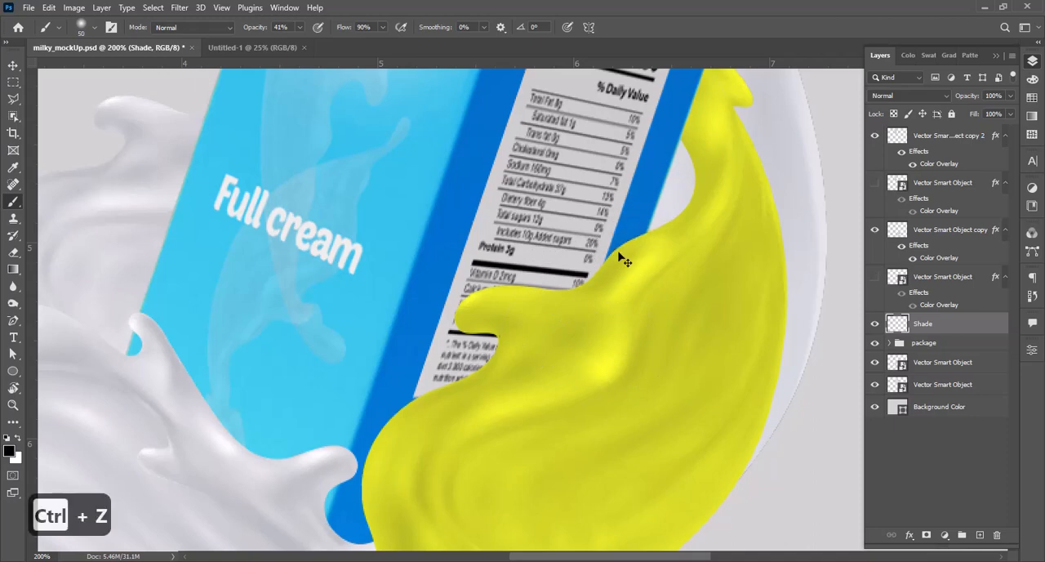
# Step: Sample the blue of the carton's side and darken it to navy as the brush's foreground color
pyautogui.press('i')
pyautogui.click(12, 451)
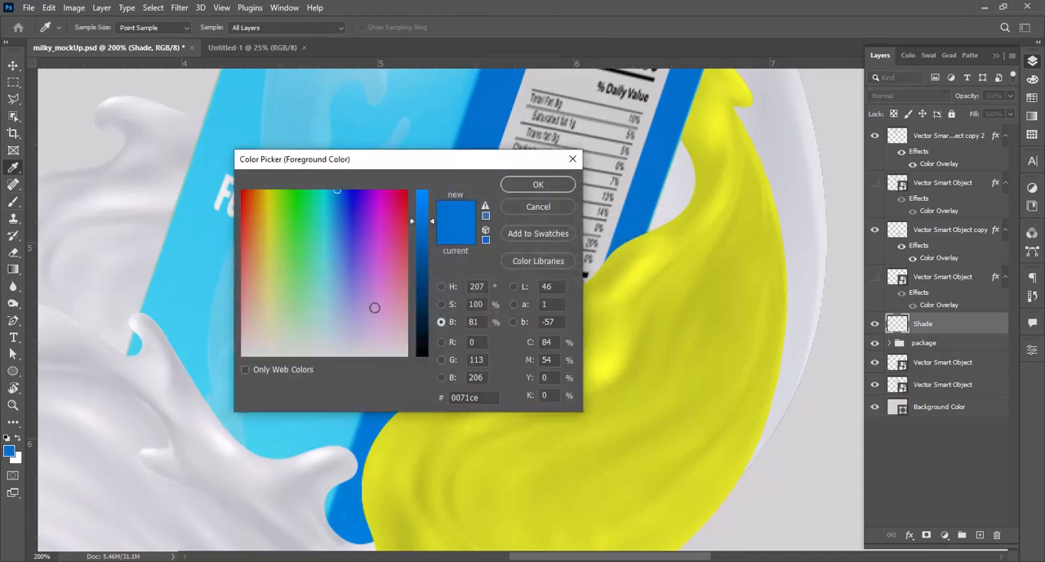
pyautogui.moveTo(412, 247); pyautogui.dragTo(424, 326)
pyautogui.click(538, 184)
pyautogui.press('b')
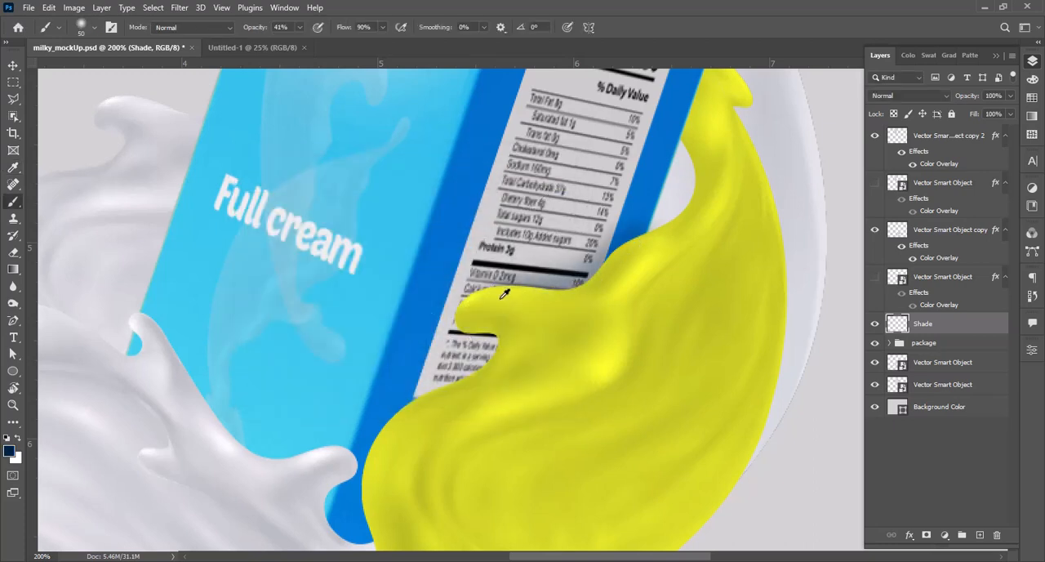
# Step: Paint navy shadows on the carton along the edges of the lower yellow splash and the white splash at its base
pyautogui.moveTo(472, 309)
pyautogui.mouseDown()
pyautogui.moveTo(504, 340)
pyautogui.moveTo(428, 384)
pyautogui.moveTo(374, 457)
pyautogui.moveTo(379, 528)
pyautogui.moveTo(347, 497)
pyautogui.mouseUp()
pyautogui.moveTo(357, 441)
pyautogui.mouseDown()
pyautogui.moveTo(289, 450)
pyautogui.moveTo(233, 432)
pyautogui.moveTo(167, 331)
pyautogui.moveTo(155, 333)
pyautogui.mouseUp()
pyautogui.press('z')
pyautogui.keyDown('alt'); pyautogui.click(281, 307); pyautogui.keyUp('alt')
pyautogui.keyDown('alt'); pyautogui.click(281, 307); pyautogui.keyUp('alt')
pyautogui.keyDown('alt'); pyautogui.click(283, 309); pyautogui.keyUp('alt')
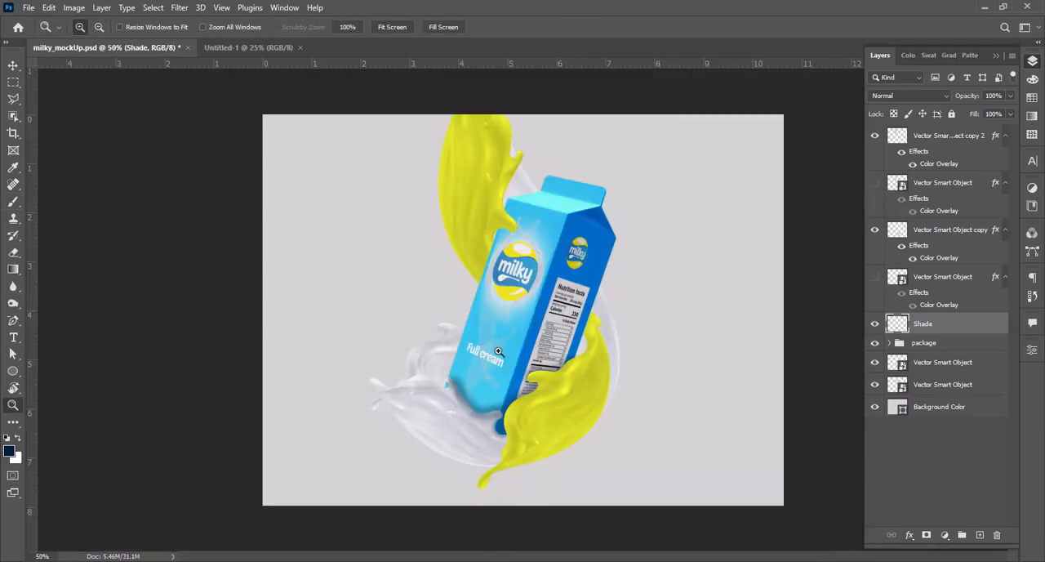
# Step: Paint a navy shadow on the carton's upper front around the tip of the upper yellow splash
pyautogui.moveTo(459, 180); pyautogui.dragTo(557, 266)
pyautogui.press('b')
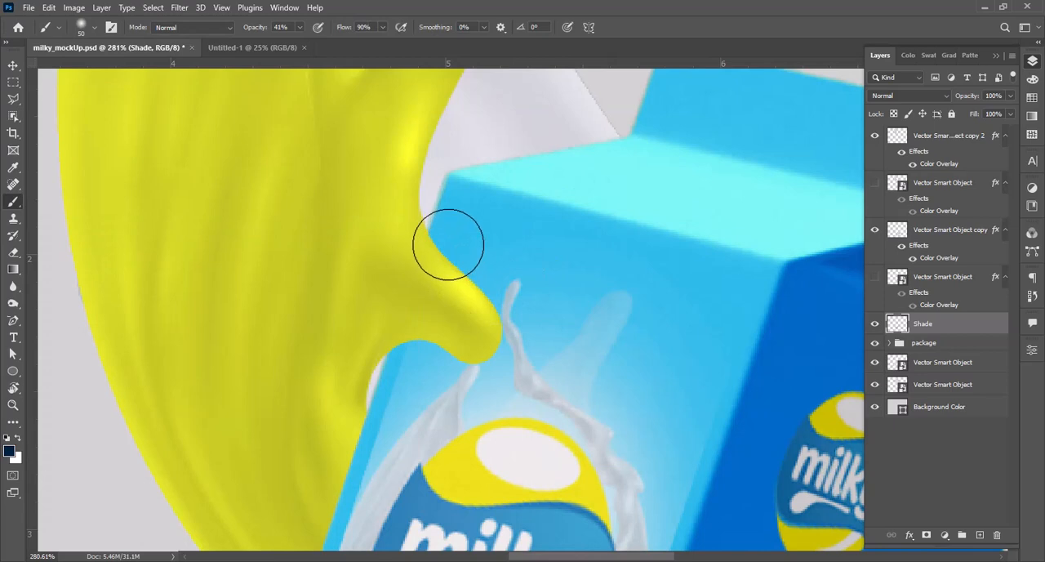
pyautogui.moveTo(450, 238)
pyautogui.mouseDown()
pyautogui.moveTo(513, 326)
pyautogui.moveTo(509, 355)
pyautogui.moveTo(476, 360)
pyautogui.moveTo(384, 350)
pyautogui.mouseUp()
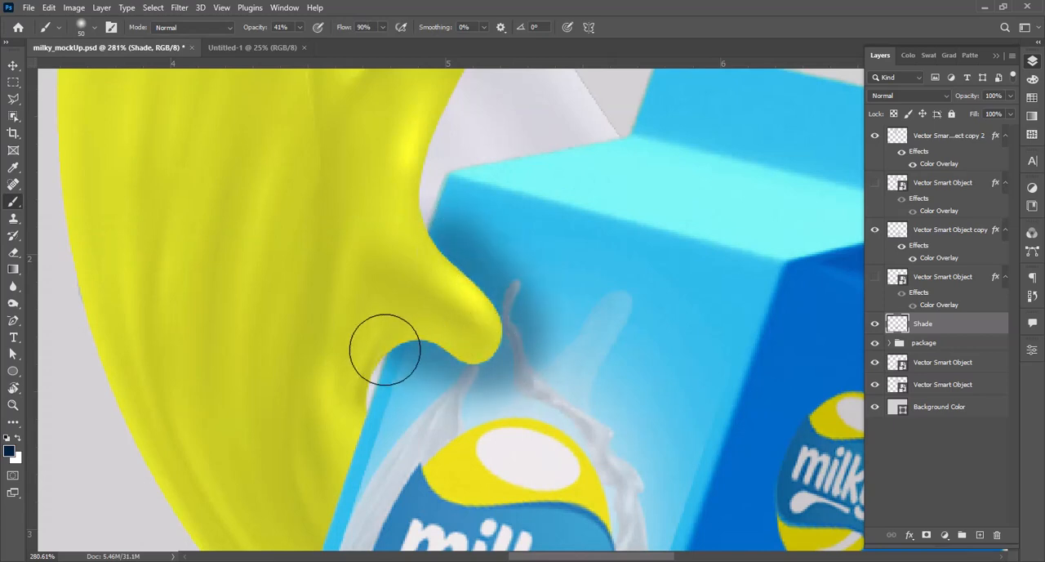
pyautogui.press('z')
pyautogui.keyDown('alt'); pyautogui.click(530, 245); pyautogui.keyUp('alt')
pyautogui.keyDown('alt'); pyautogui.click(533, 250); pyautogui.keyUp('alt')
pyautogui.keyDown('alt'); pyautogui.click(540, 273); pyautogui.keyUp('alt')
pyautogui.keyDown('alt'); pyautogui.click(566, 305); pyautogui.keyUp('alt')
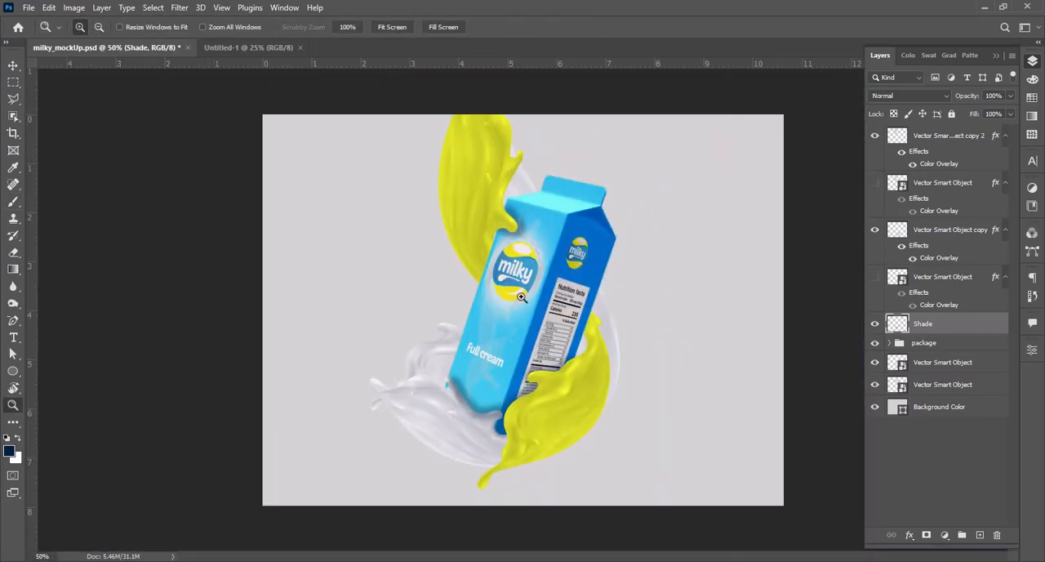
# Step: Lower the Shade layer's opacity to 43% and save the document
pyautogui.click(508, 261)
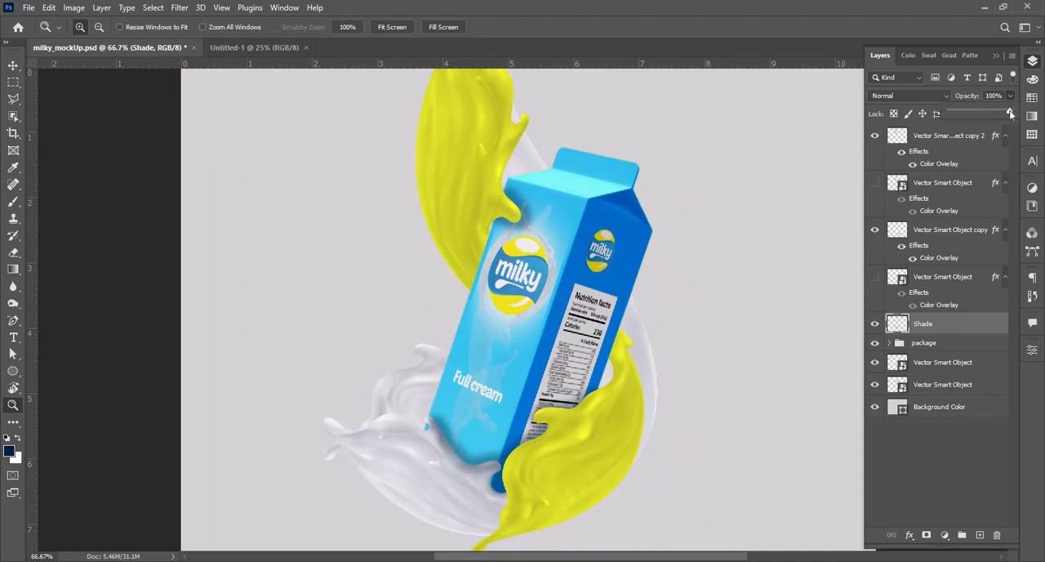
pyautogui.moveTo(1011, 114); pyautogui.dragTo(985, 117)
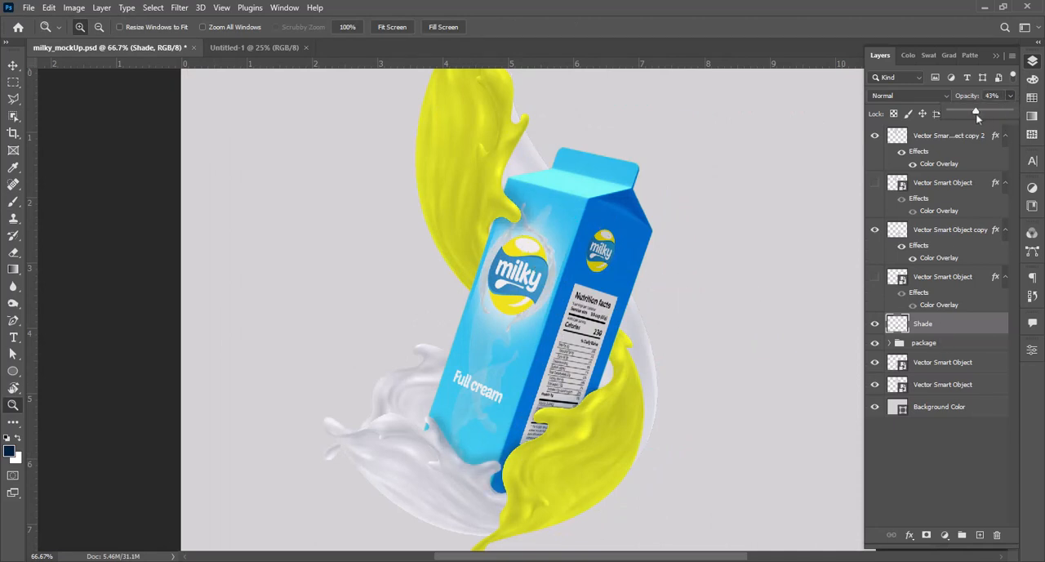
pyautogui.keyDown('alt'); pyautogui.click(516, 322); pyautogui.keyUp('alt')
pyautogui.hotkey('ctrl', 's')
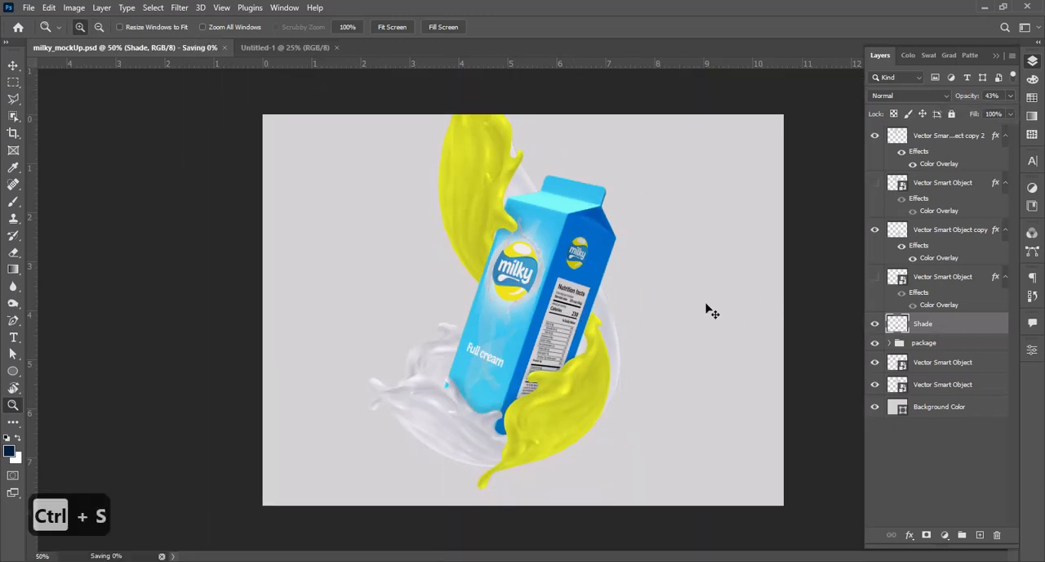
# Step: Try a shade stroke on the yellow splash beside the carton's right edge, and undo it together with the Shade layer's opacity changes
pyautogui.moveTo(545, 292); pyautogui.dragTo(654, 394)
pyautogui.press('b')
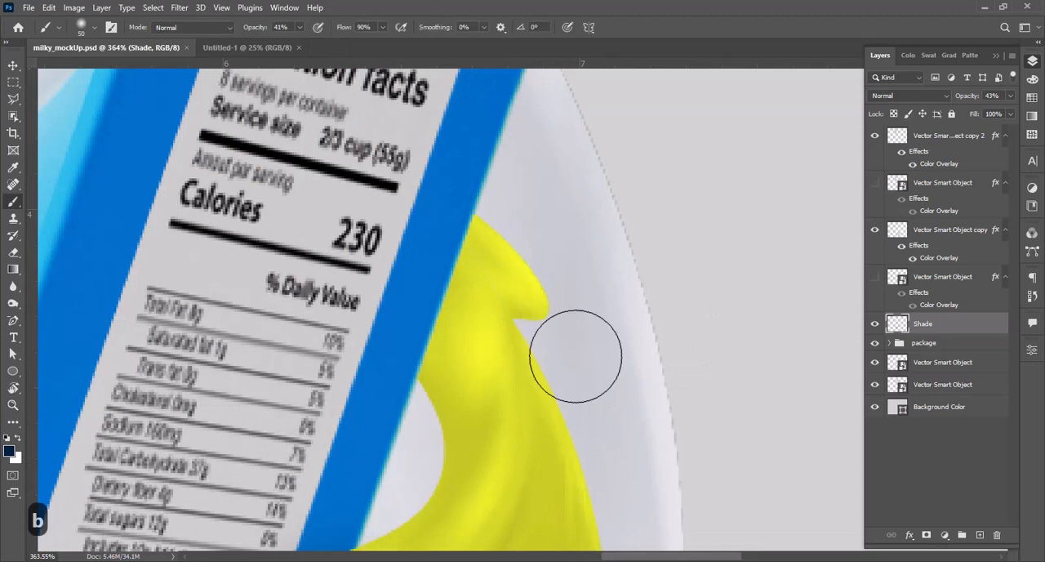
pyautogui.moveTo(479, 255); pyautogui.dragTo(448, 365)
pyautogui.hotkey('ctrl', 'z')
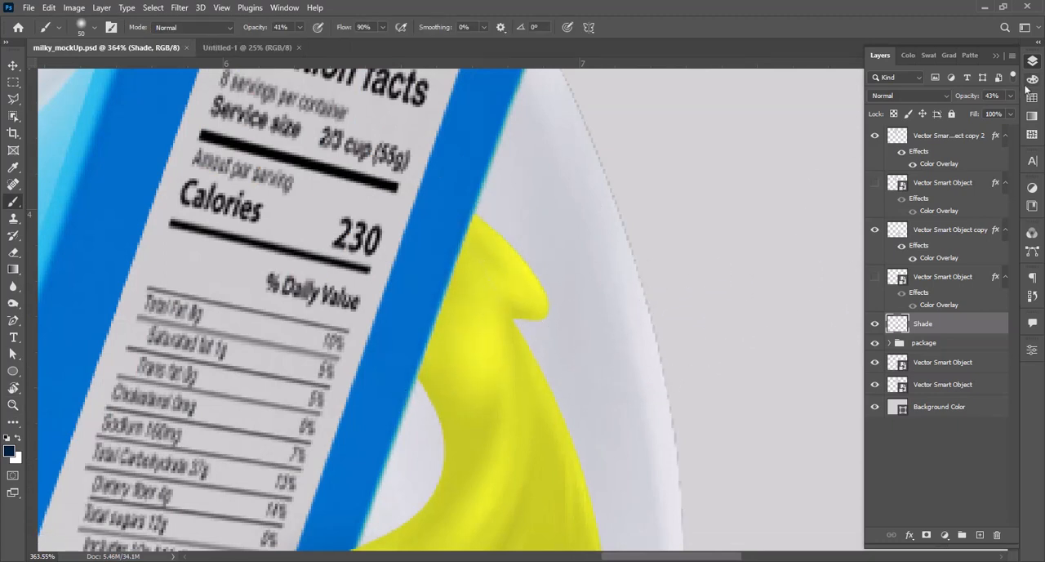
pyautogui.moveTo(977, 114); pyautogui.dragTo(974, 114)
pyautogui.hotkey('ctrl', 'z')
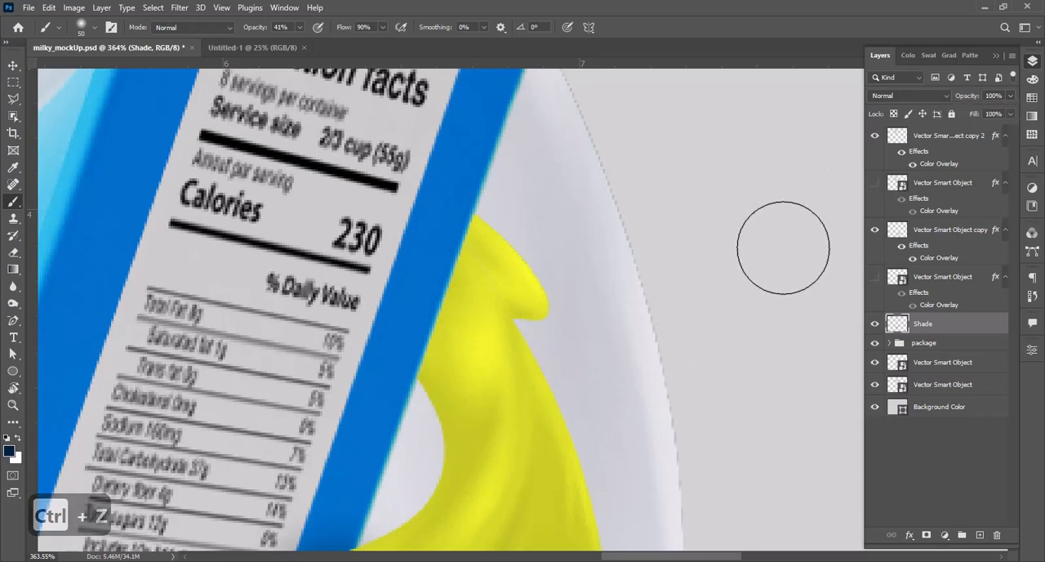
# Step: Select the Shade layer through its painted shadow at the carton's lower front edge using the Move tool
pyautogui.press('z')
pyautogui.keyDown('alt'); pyautogui.click(540, 262); pyautogui.keyUp('alt')
pyautogui.keyDown('alt'); pyautogui.click(540, 262); pyautogui.keyUp('alt')
pyautogui.keyDown('alt'); pyautogui.click(540, 261); pyautogui.keyUp('alt')
pyautogui.keyDown('alt'); pyautogui.click(539, 261); pyautogui.keyUp('alt')
pyautogui.moveTo(517, 270); pyautogui.dragTo(527, 300)
pyautogui.press('v')
pyautogui.click(796, 280)
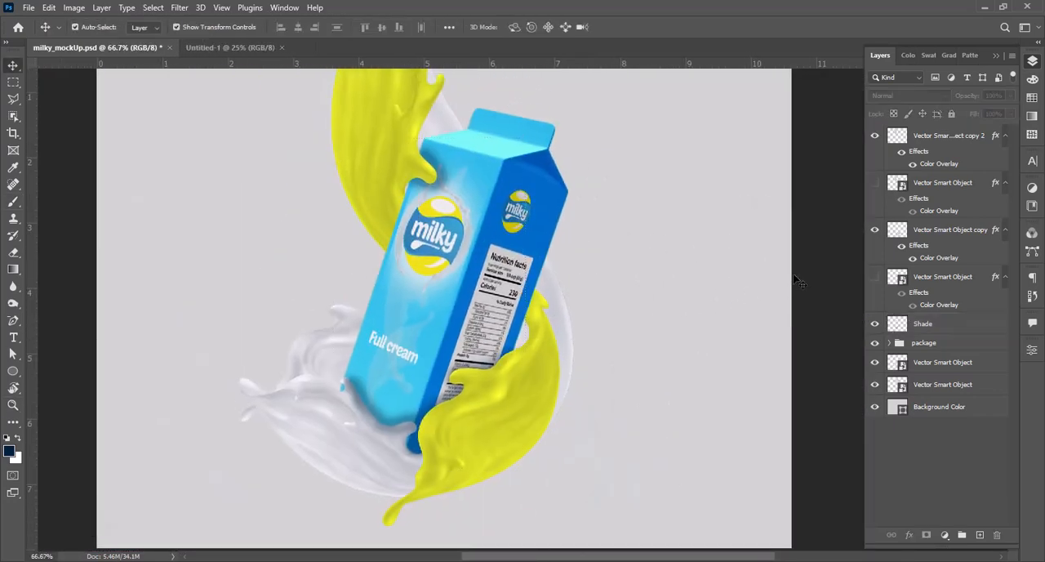
pyautogui.click(401, 422)
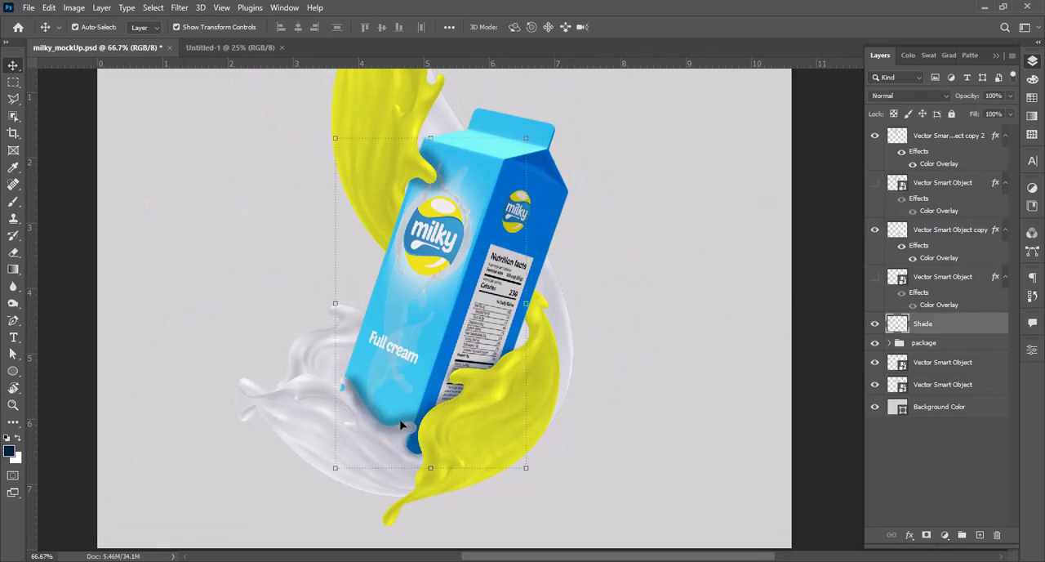
# Step: Move the front white splash layer out of the package group to directly above the Shade layer, leaving Shade visible
pyautogui.click(876, 326)
pyautogui.click(876, 326)
pyautogui.click(876, 326)
pyautogui.click(876, 326)
pyautogui.click(876, 326)
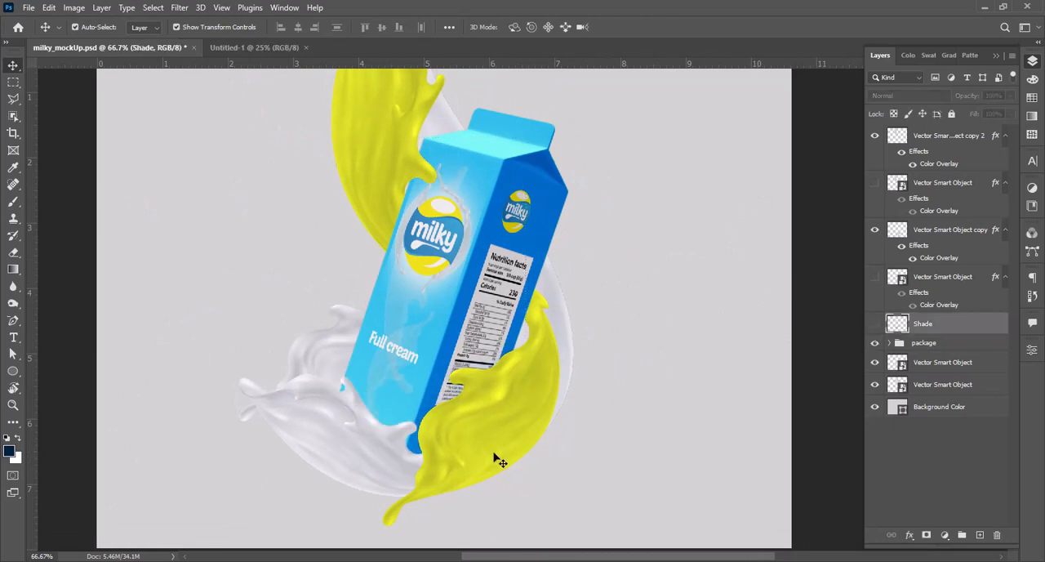
pyautogui.click(338, 452)
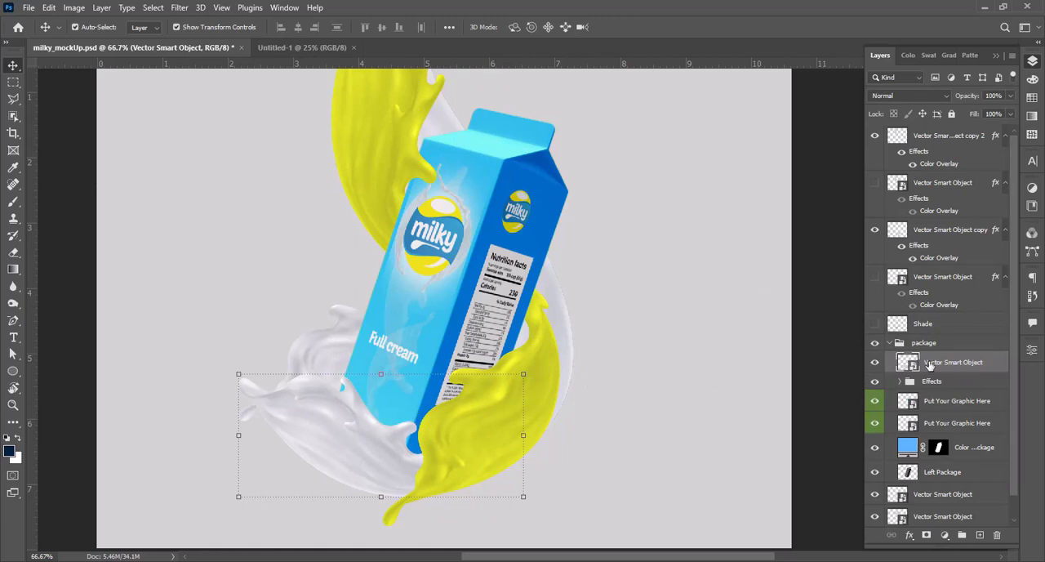
pyautogui.moveTo(930, 365); pyautogui.dragTo(923, 313)
pyautogui.click(875, 347)
pyautogui.click(807, 370)
# Step: On the Shade layer, erase the excess shadow around the upper yellow splash's tip on the carton with a 50 px soft eraser
pyautogui.press('z')
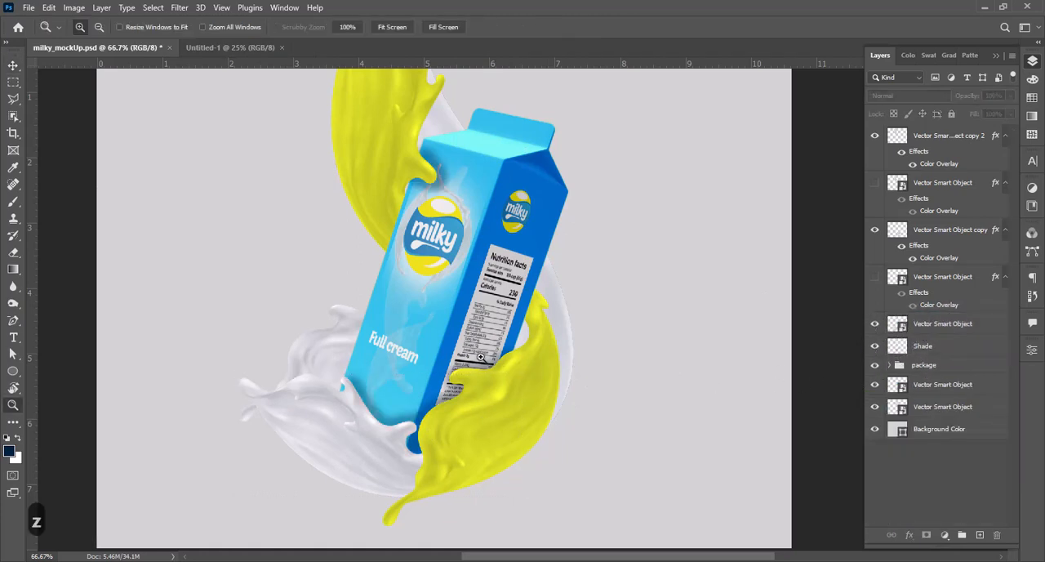
pyautogui.keyDown('alt'); pyautogui.click(481, 357); pyautogui.keyUp('alt')
pyautogui.keyDown('alt'); pyautogui.click(480, 356); pyautogui.keyUp('alt')
pyautogui.click(572, 365)
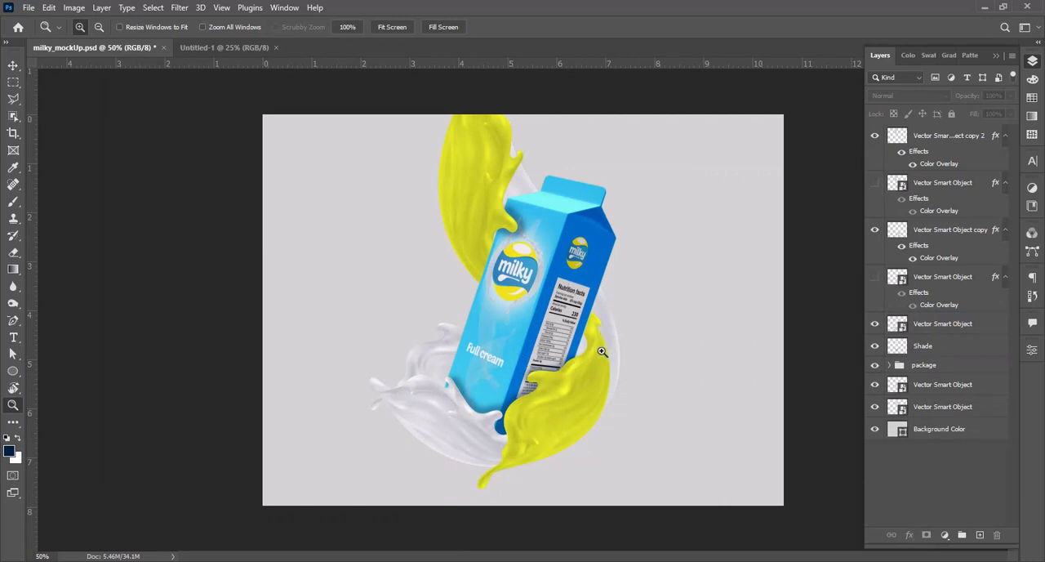
pyautogui.moveTo(474, 178)
pyautogui.mouseDown()
pyautogui.moveTo(574, 275)
pyautogui.moveTo(591, 312)
pyautogui.mouseUp()
pyautogui.moveTo(376, 129); pyautogui.dragTo(618, 361)
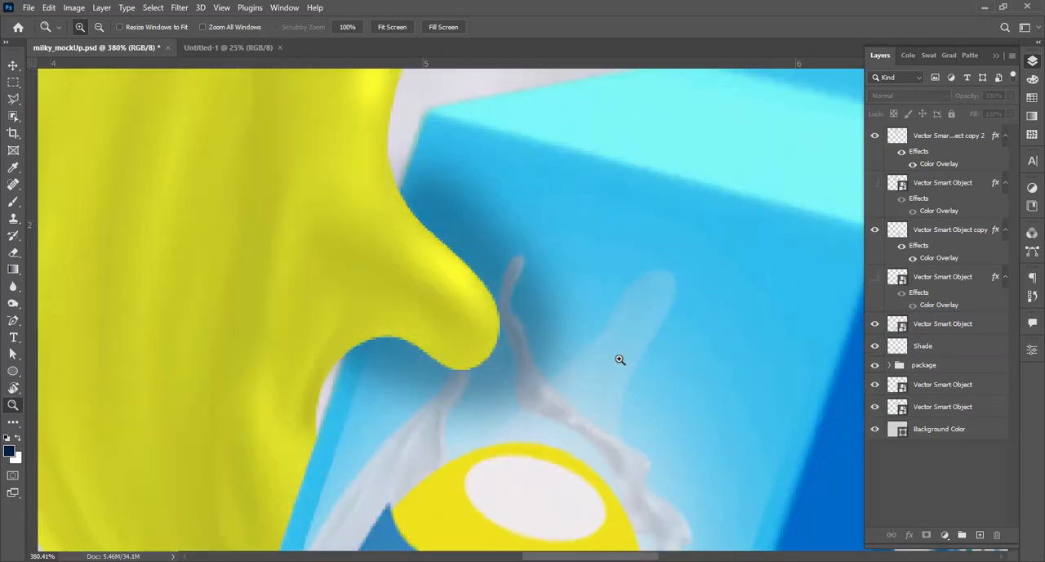
pyautogui.press('e')
pyautogui.press('v')
pyautogui.click(885, 349)
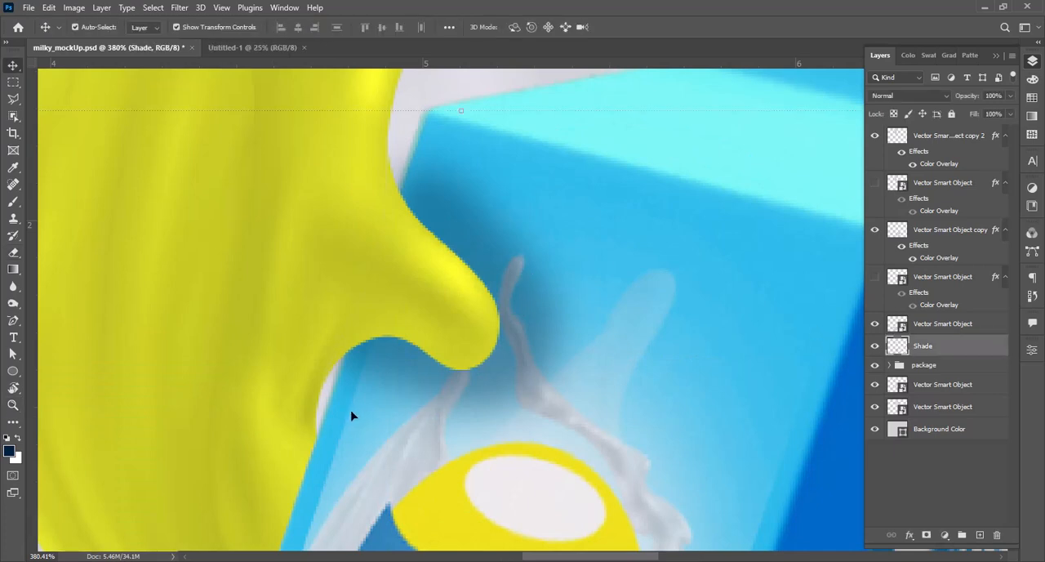
pyautogui.press('e')
pyautogui.press('[')
pyautogui.press('[')
pyautogui.press('[')
pyautogui.press('[')
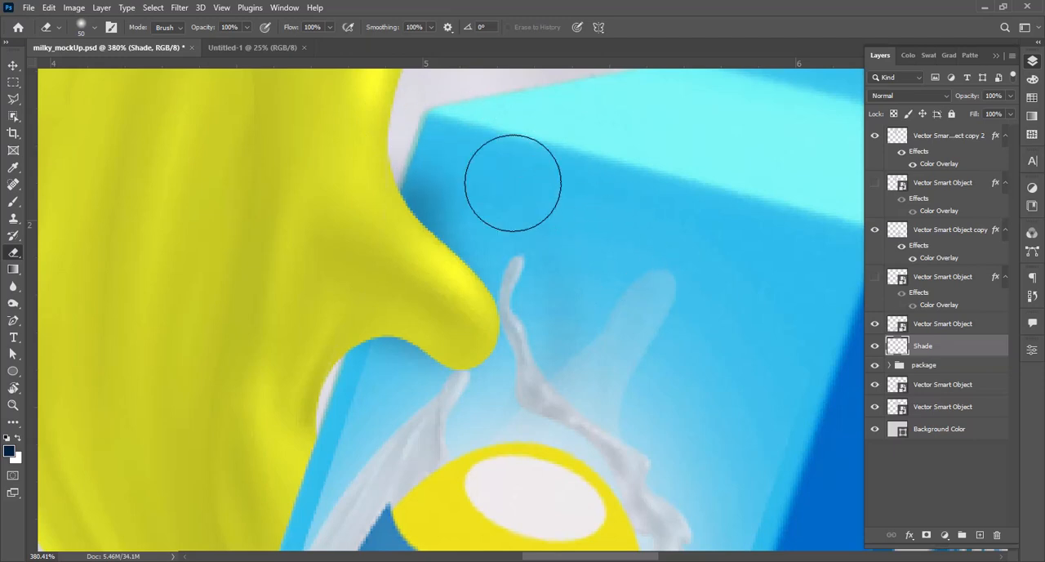
# Step: Set the Shade layer's opacity to 75% and save the document
pyautogui.press('z')
pyautogui.keyDown('alt'); pyautogui.click(555, 367); pyautogui.keyUp('alt')
pyautogui.keyDown('alt'); pyautogui.click(567, 386); pyautogui.keyUp('alt')
pyautogui.keyDown('alt'); pyautogui.click(569, 389); pyautogui.keyUp('alt')
pyautogui.keyDown('alt'); pyautogui.click(576, 395); pyautogui.keyUp('alt')
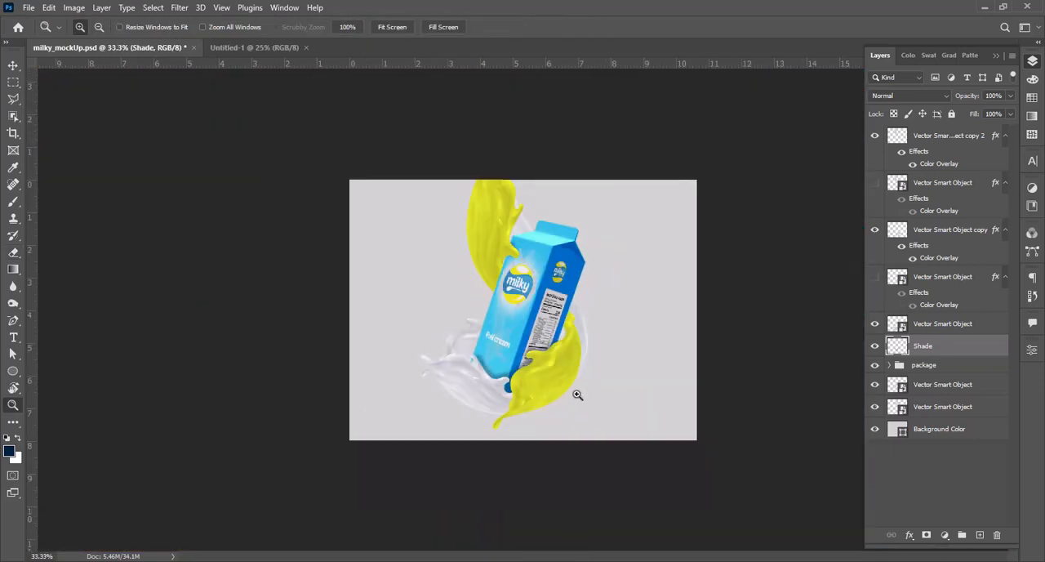
pyautogui.keyDown('alt'); pyautogui.click(575, 393); pyautogui.keyUp('alt')
pyautogui.click(555, 353)
pyautogui.click(556, 353)
pyautogui.hotkey('ctrl', 's')
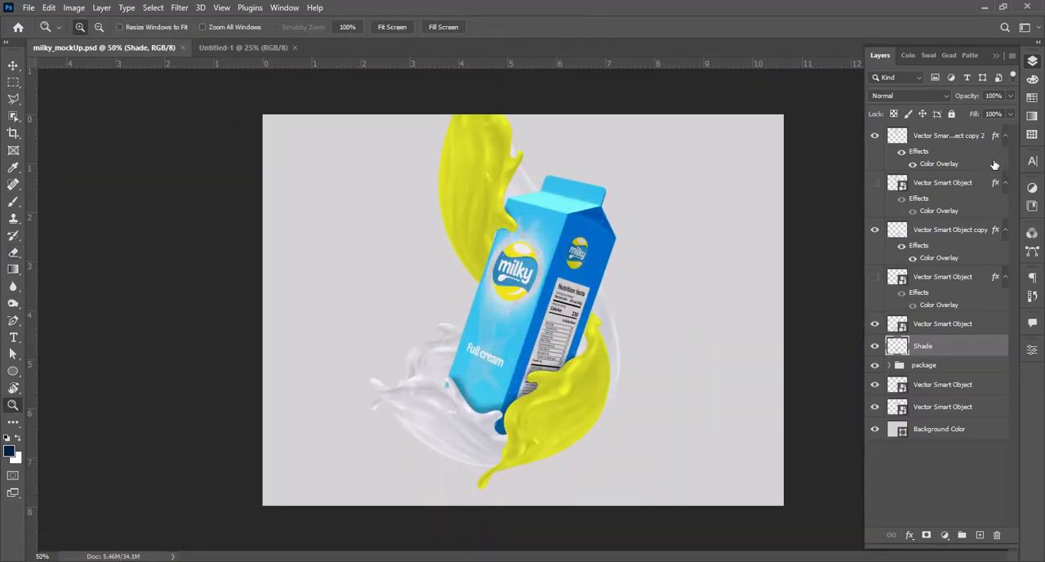
pyautogui.write('75')
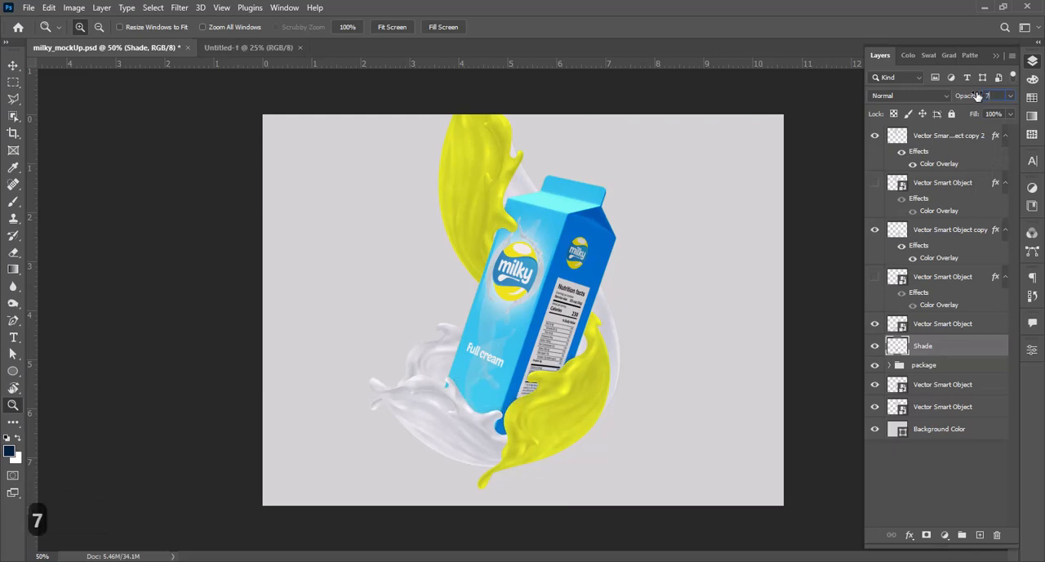
pyautogui.press('Return')
pyautogui.hotkey('ctrl', 's')
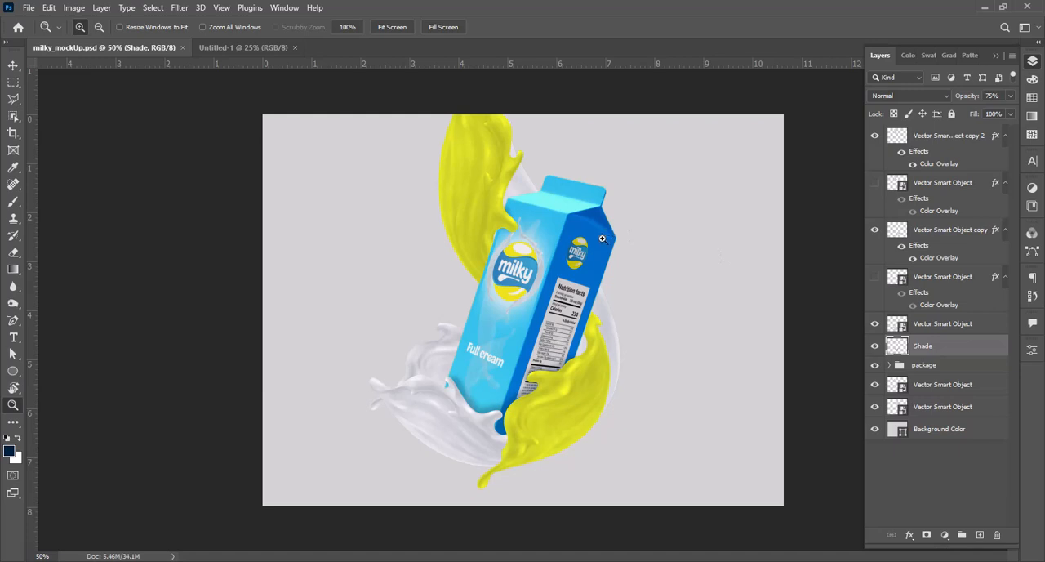
# Step: Add a new layer named "Upper shade" above all other layers
pyautogui.moveTo(427, 174); pyautogui.dragTo(628, 357)
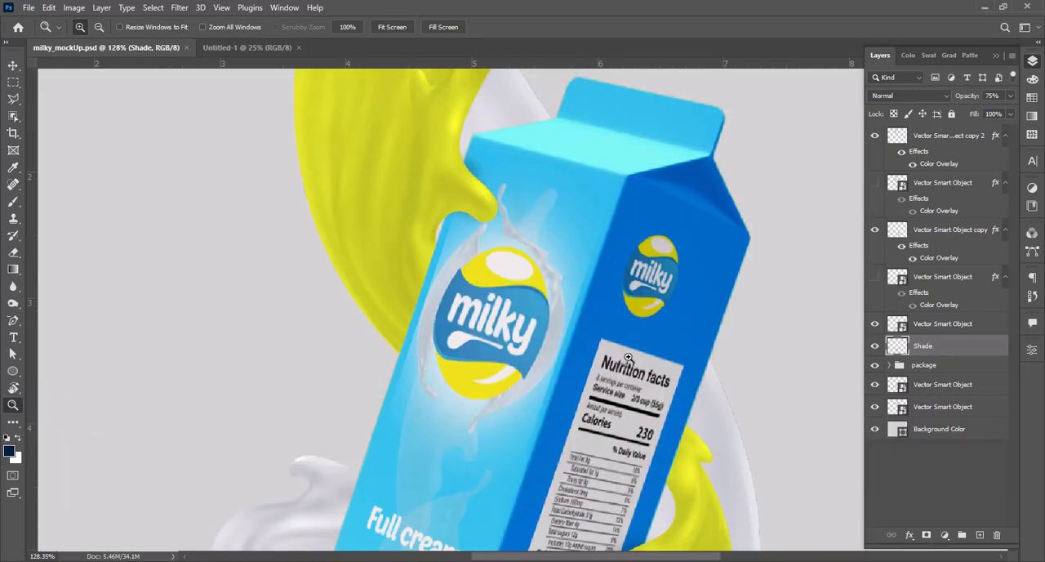
pyautogui.press('v')
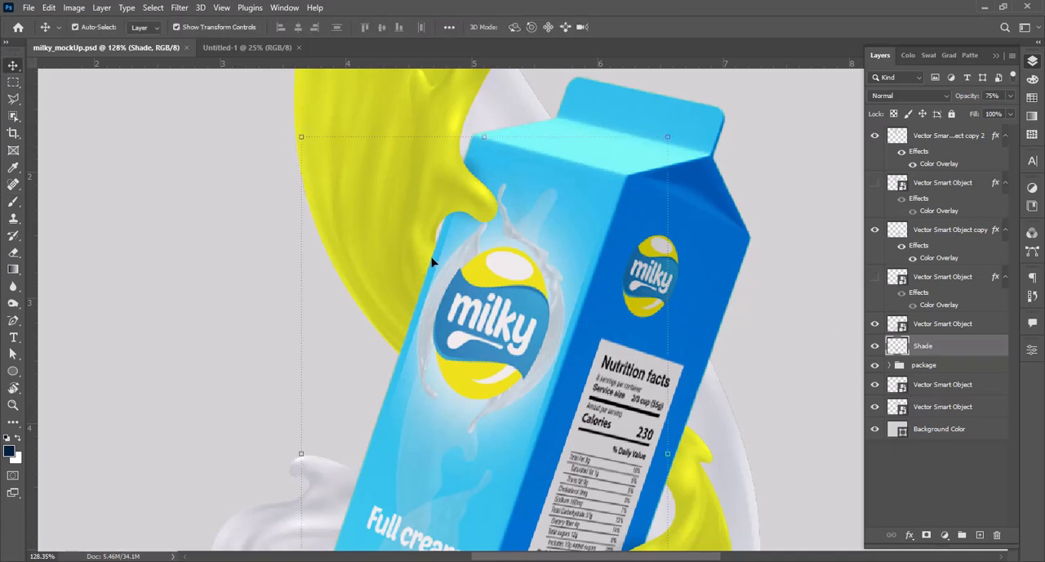
pyautogui.scroll(2, 921, 226)
pyautogui.click(948, 136)
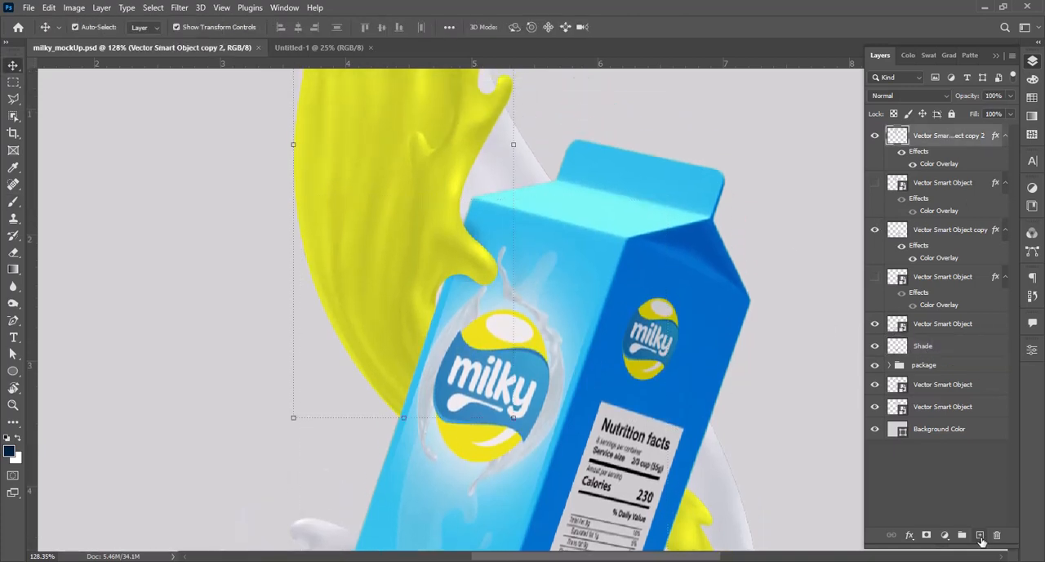
pyautogui.click(980, 537)
pyautogui.write('Upper s')
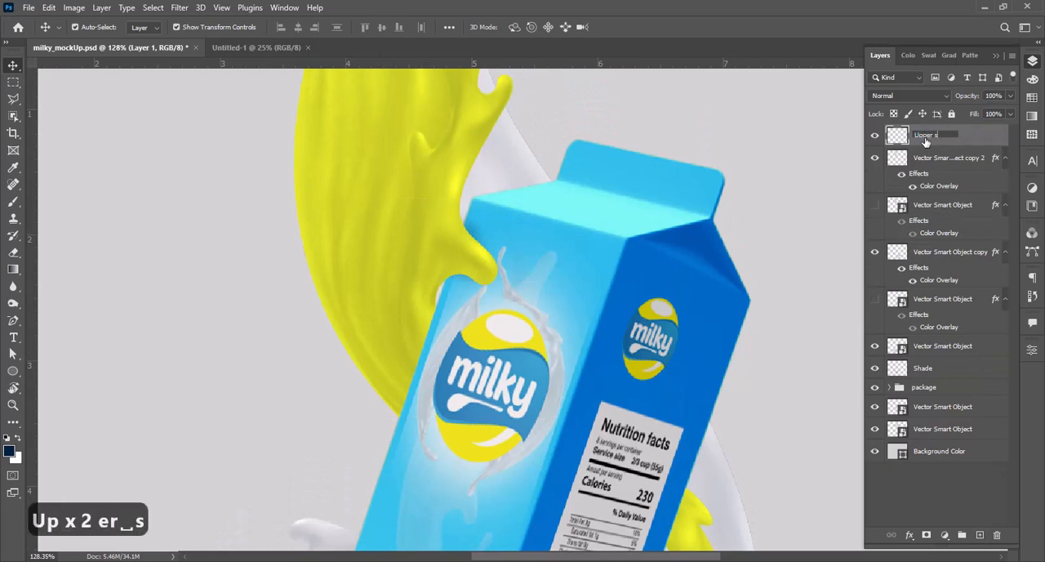
pyautogui.write('hade')
pyautogui.press('Return')
# Step: Paint soft navy shadows on the upper and lower yellow splashes where they meet the carton's left and right edges
pyautogui.press('b')
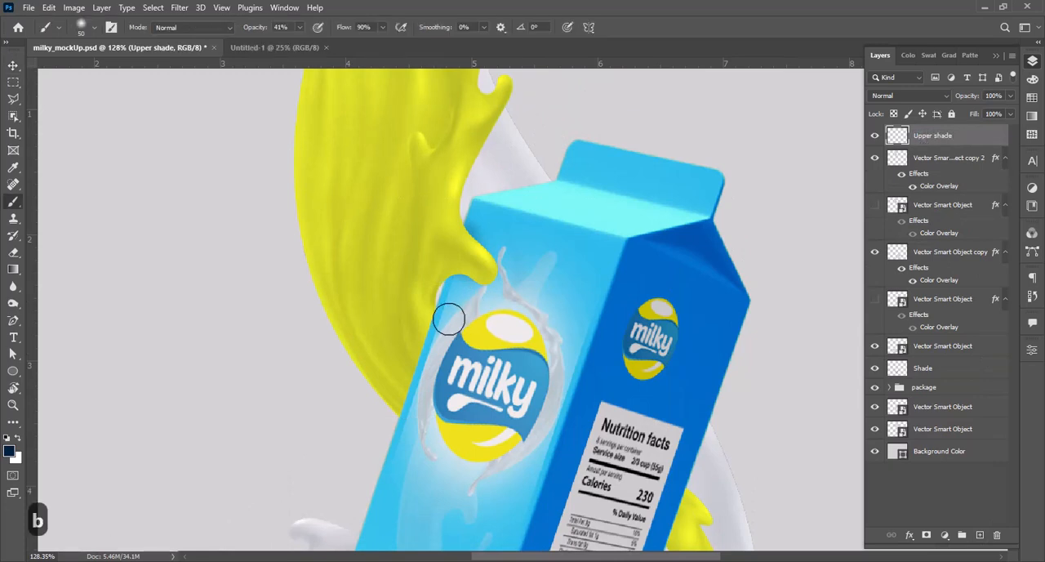
pyautogui.moveTo(431, 317); pyautogui.dragTo(409, 392)
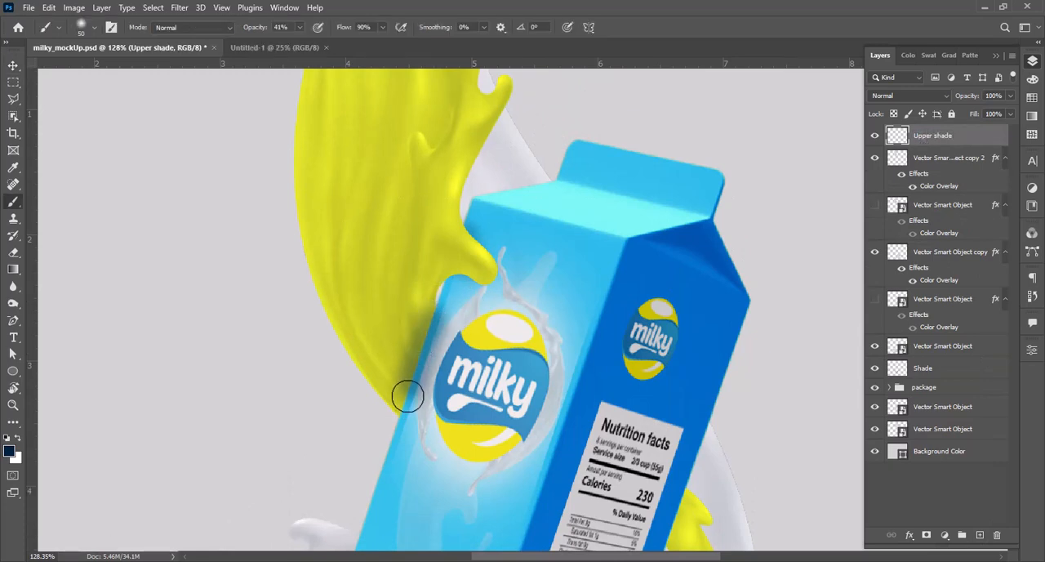
pyautogui.press('space')
pyautogui.moveTo(551, 330); pyautogui.dragTo(343, 127)
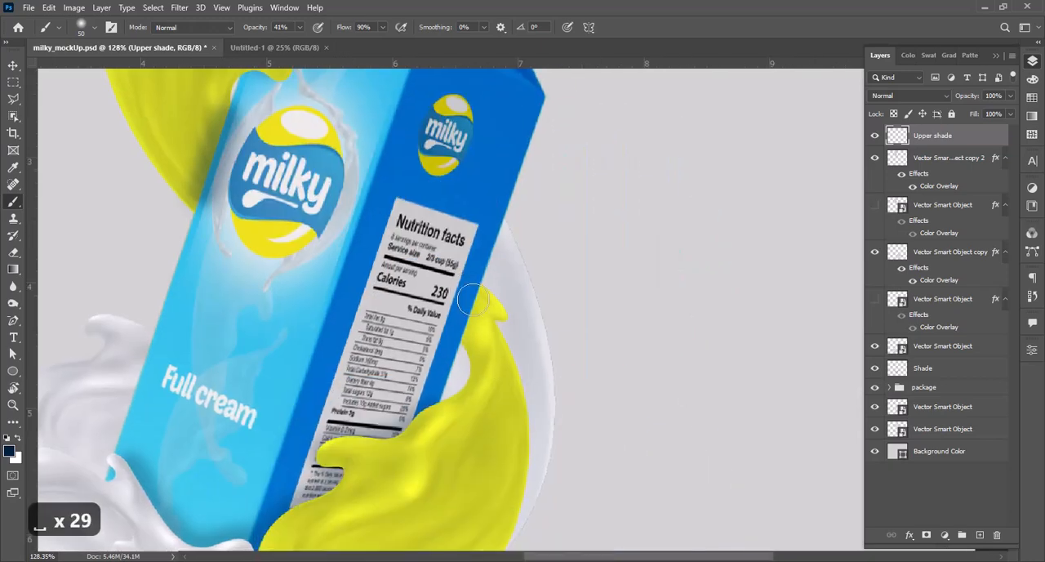
pyautogui.press('space')
pyautogui.moveTo(660, 344); pyautogui.dragTo(445, 246)
pyautogui.press('z')
pyautogui.keyDown('alt'); pyautogui.click(445, 246); pyautogui.keyUp('alt')
pyautogui.keyDown('alt'); pyautogui.click(447, 247); pyautogui.keyUp('alt')
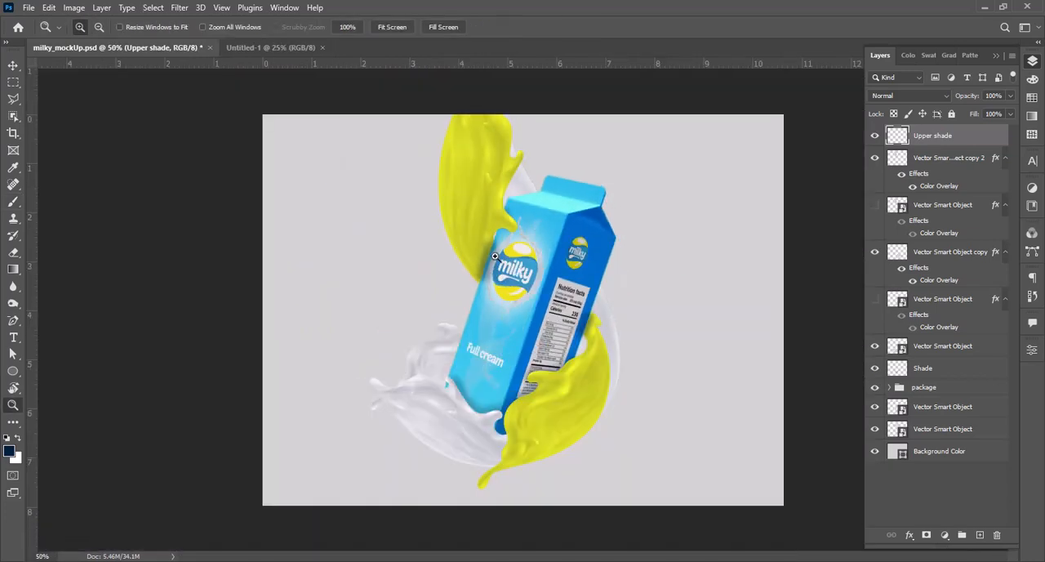
# Step: Lasso the carton's front along its left edge and delete the Upper shade paint spilling onto it beside the upper yellow splash
pyautogui.moveTo(459, 166); pyautogui.dragTo(588, 398)
pyautogui.moveTo(327, 132); pyautogui.dragTo(473, 413)
pyautogui.press('space')
pyautogui.click(13, 99)
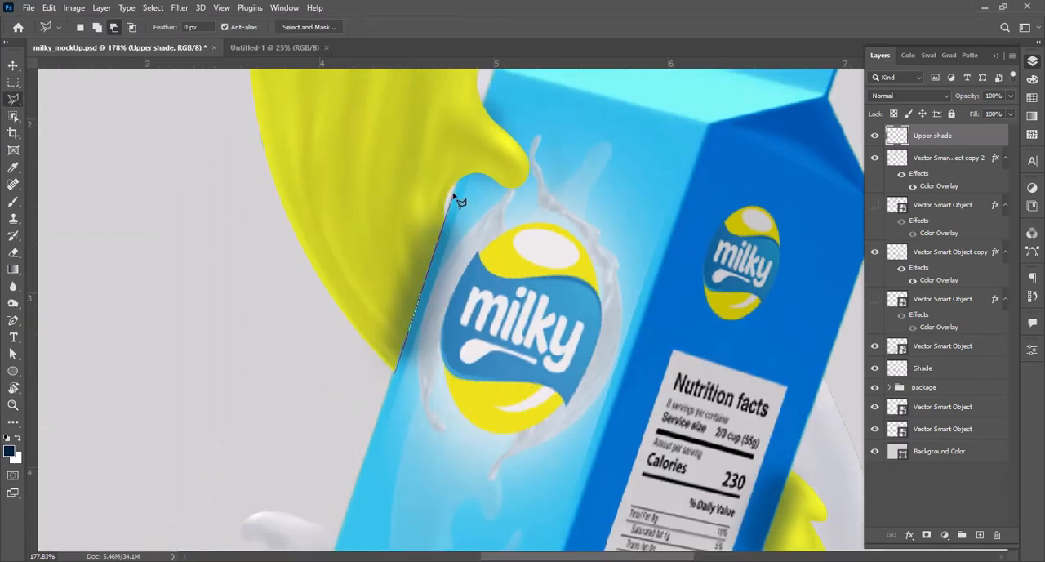
pyautogui.click(387, 431)
pyautogui.press('Delete')
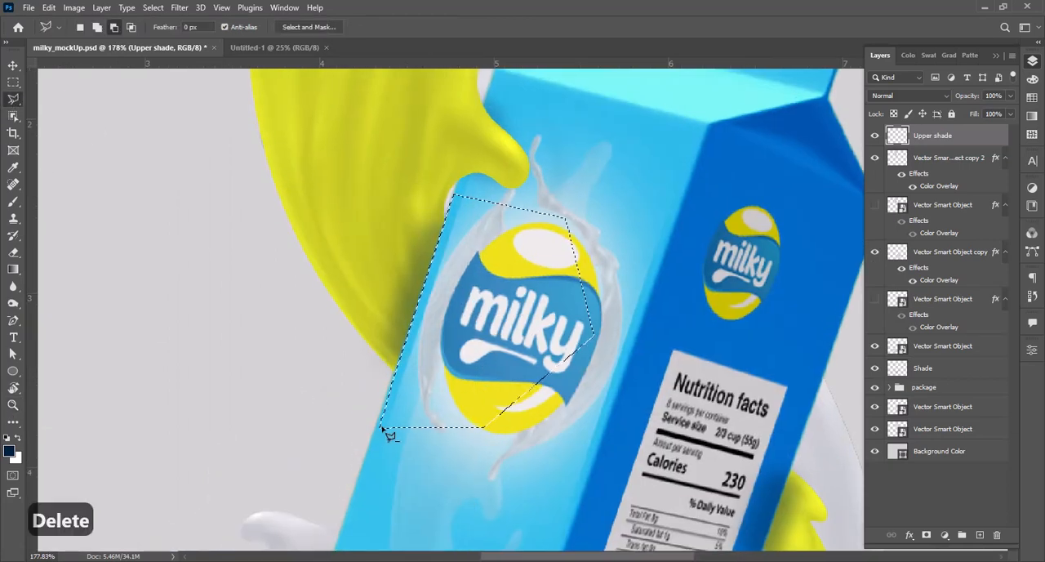
pyautogui.hotkey('ctrl', 'd')
# Step: Lasso the carton's side panel along its right edge and delete the Upper shade paint spilling onto it beside the lower yellow splash
pyautogui.press('z')
pyautogui.keyDown('alt'); pyautogui.click(459, 316); pyautogui.keyUp('alt')
pyautogui.keyDown('alt'); pyautogui.click(462, 317); pyautogui.keyUp('alt')
pyautogui.keyDown('alt'); pyautogui.click(469, 322); pyautogui.keyUp('alt')
pyautogui.keyDown('alt'); pyautogui.click(480, 326); pyautogui.keyUp('alt')
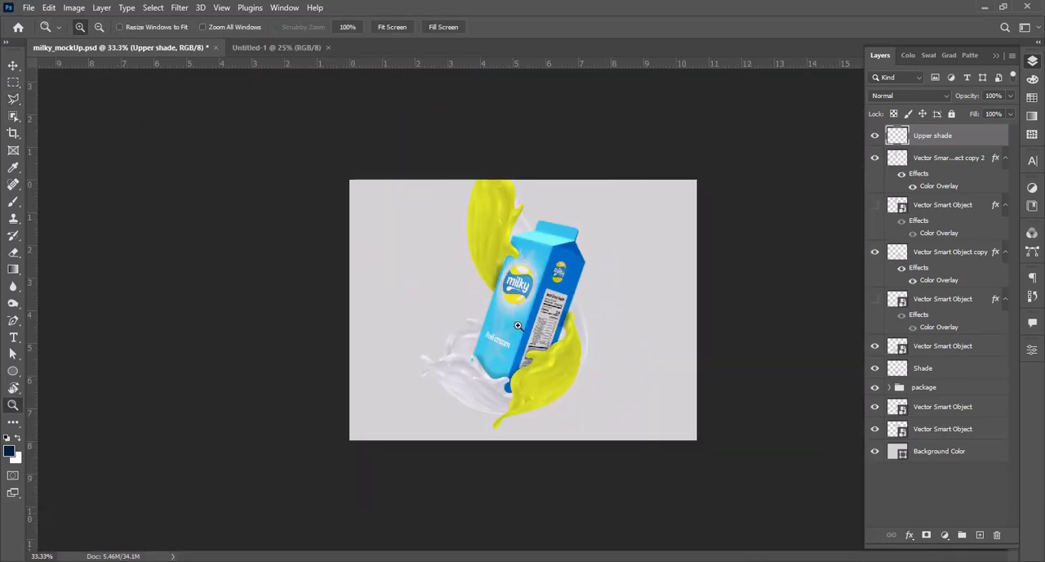
pyautogui.moveTo(535, 281); pyautogui.dragTo(599, 369)
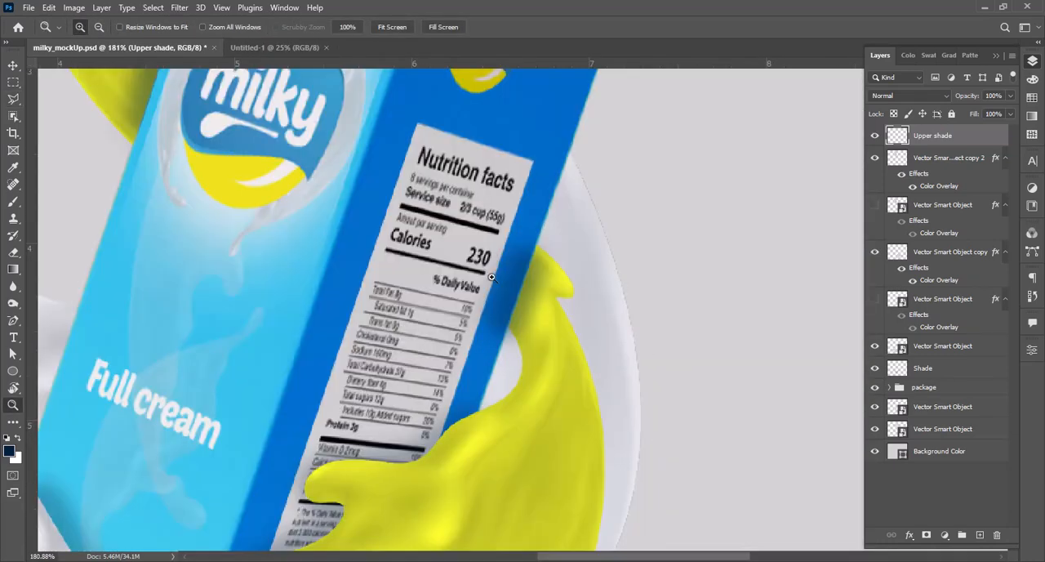
pyautogui.moveTo(407, 161); pyautogui.dragTo(644, 400)
pyautogui.press('l')
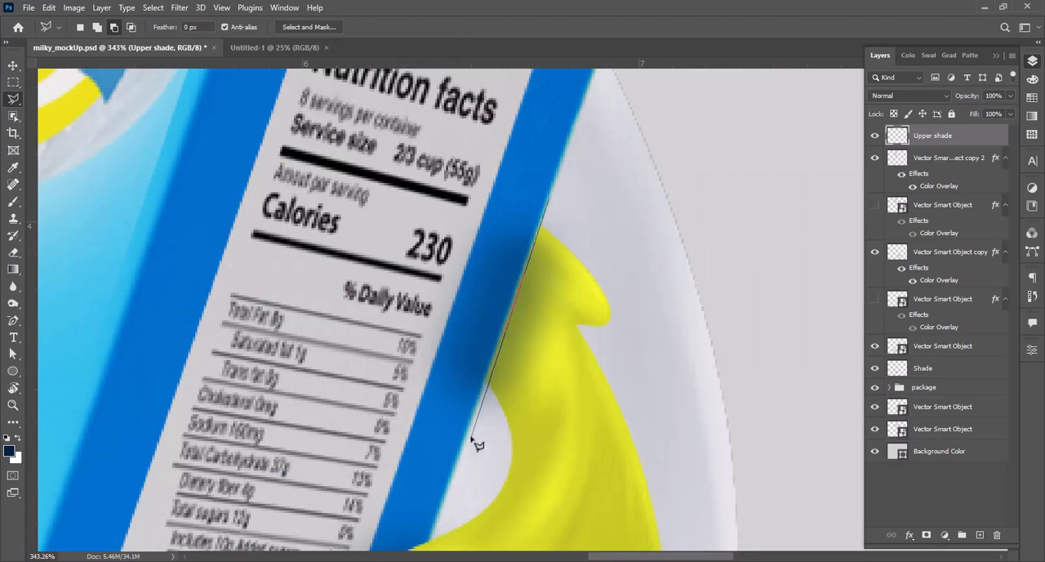
pyautogui.click(485, 382)
pyautogui.click(552, 179)
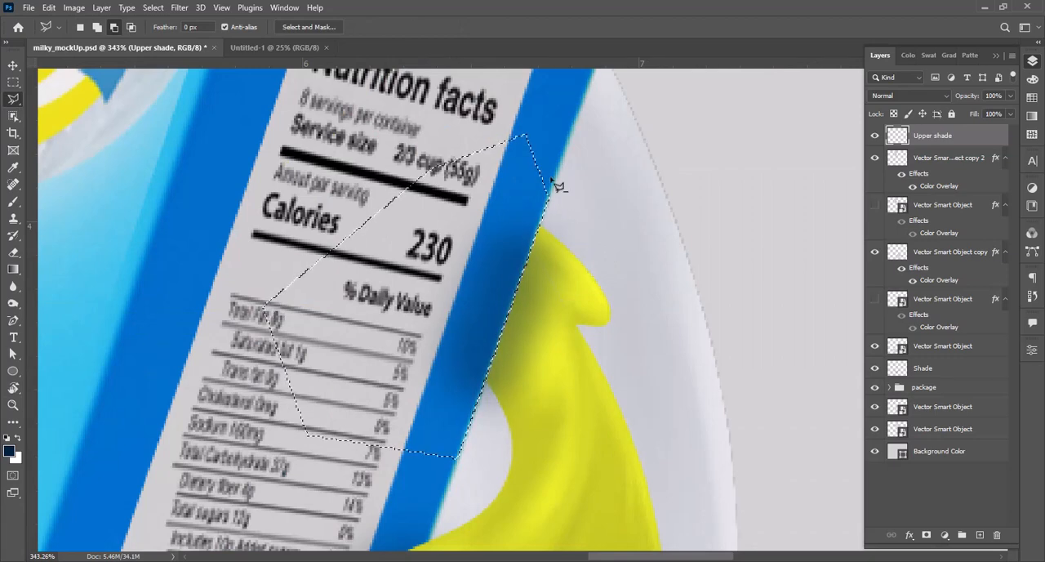
pyautogui.press('Delete')
pyautogui.hotkey('ctrl', 'd')
# Step: Add a new layer named "Buttom shade" directly below the package group
pyautogui.press('z')
pyautogui.keyDown('alt'); pyautogui.click(541, 249); pyautogui.keyUp('alt')
pyautogui.keyDown('alt'); pyautogui.click(541, 249); pyautogui.keyUp('alt')
pyautogui.keyDown('alt'); pyautogui.click(541, 250); pyautogui.keyUp('alt')
pyautogui.keyDown('alt'); pyautogui.click(541, 250); pyautogui.keyUp('alt')
pyautogui.keyDown('alt'); pyautogui.click(541, 250); pyautogui.keyUp('alt')
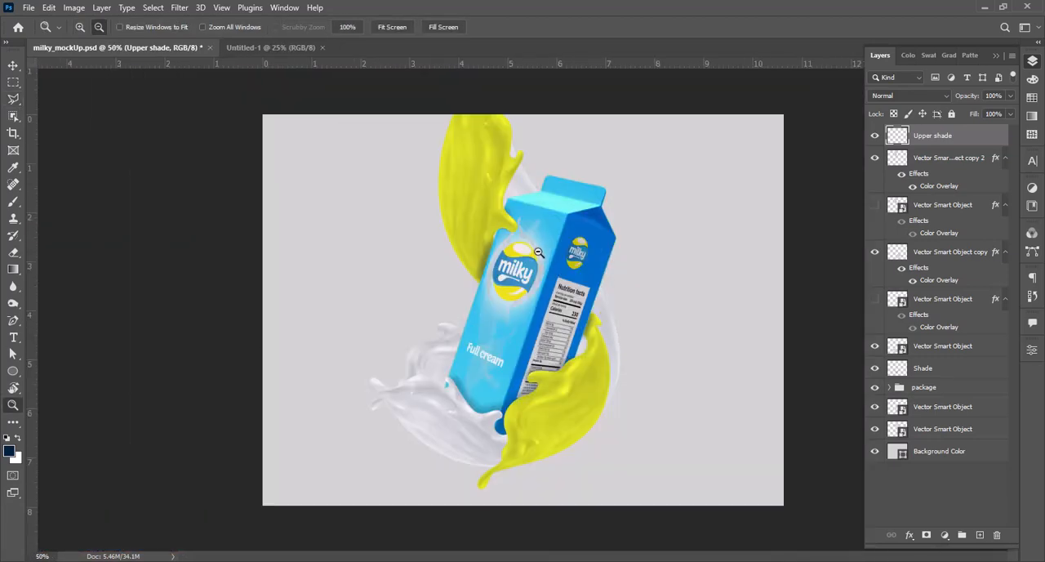
pyautogui.keyDown('alt'); pyautogui.click(543, 251); pyautogui.keyUp('alt')
pyautogui.click(653, 334)
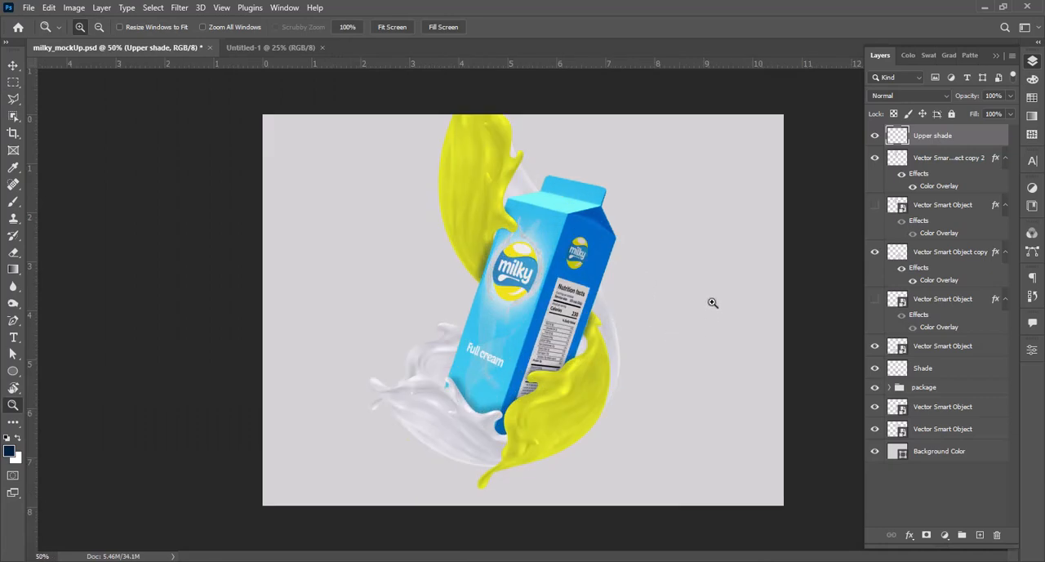
pyautogui.click(937, 406)
pyautogui.click(980, 534)
pyautogui.write('Buttom shade')
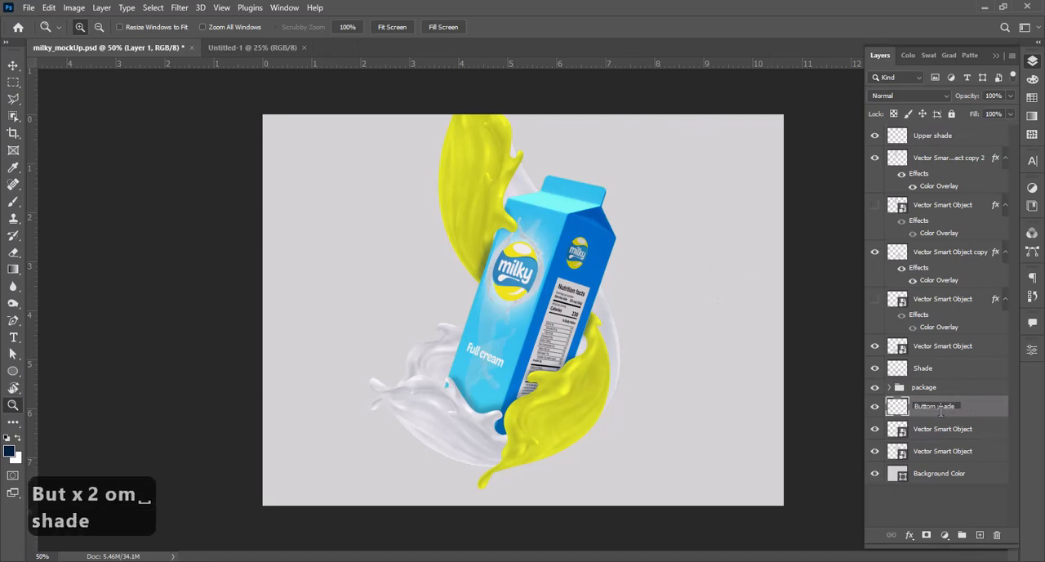
pyautogui.press('Return')
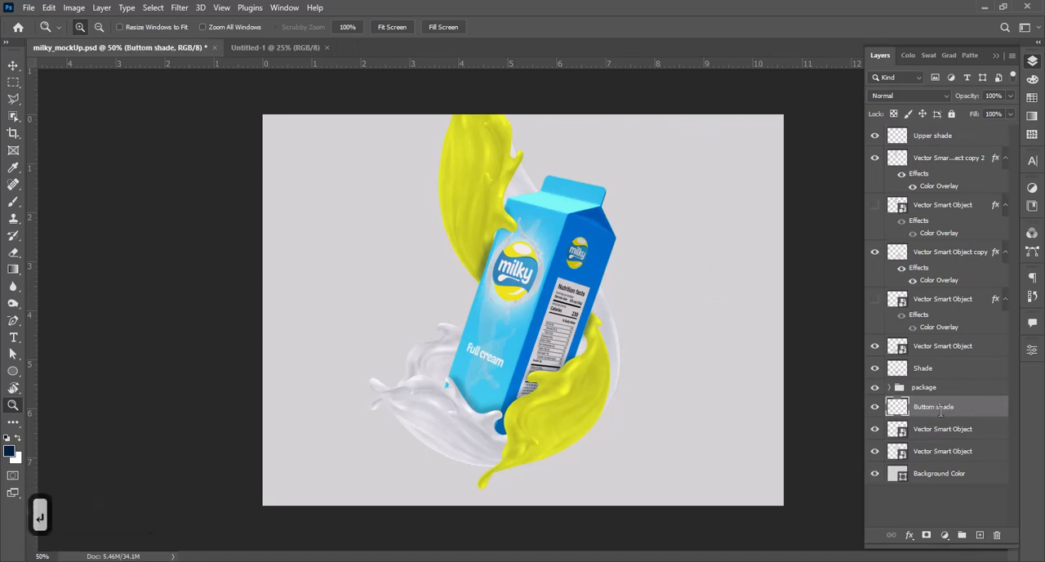
# Step: Paint a soft navy shadow with an 80 px brush on the white splash behind the carton's right edge
pyautogui.moveTo(611, 292); pyautogui.dragTo(707, 415)
pyautogui.press('b')
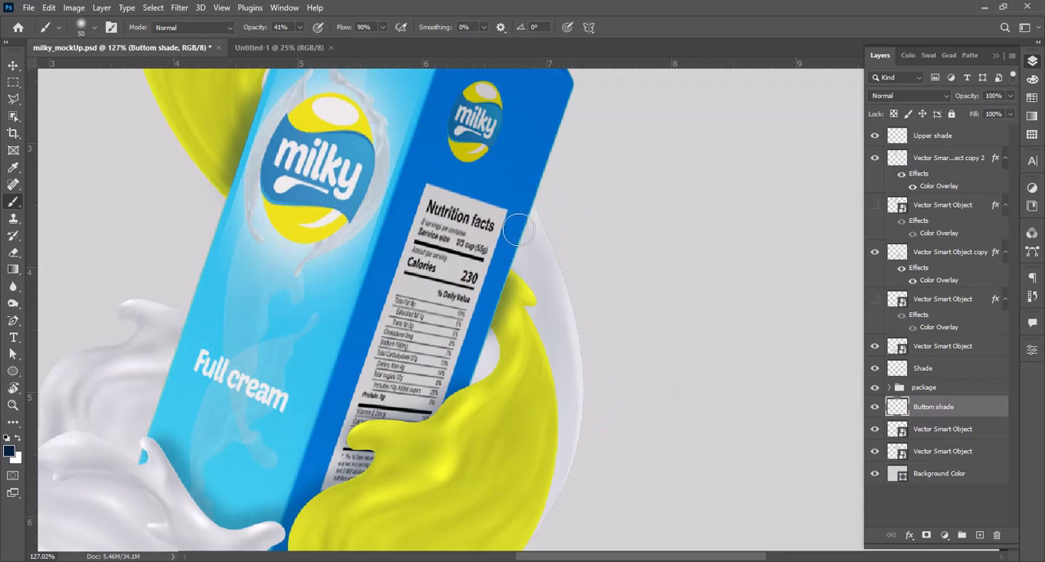
pyautogui.press(']')
pyautogui.press(']')
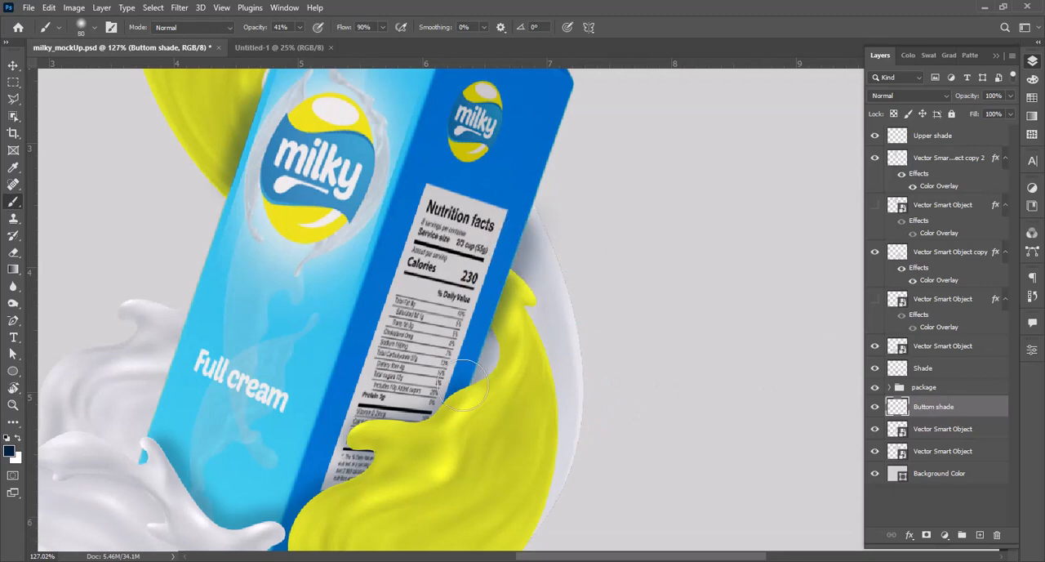
# Step: Paint a soft shadow on the white splash behind the carton's upper left corner on the Buttom shade layer
pyautogui.press('z')
pyautogui.keyDown('alt'); pyautogui.click(482, 315); pyautogui.keyUp('alt')
pyautogui.keyDown('alt'); pyautogui.click(482, 314); pyautogui.keyUp('alt')
pyautogui.moveTo(420, 200); pyautogui.dragTo(420, 329)
pyautogui.moveTo(369, 214); pyautogui.dragTo(515, 365)
pyautogui.moveTo(392, 281); pyautogui.dragTo(464, 315)
pyautogui.press('b')
pyautogui.moveTo(401, 322)
pyautogui.mouseDown()
pyautogui.moveTo(403, 271)
pyautogui.moveTo(444, 254)
pyautogui.moveTo(480, 245)
pyautogui.mouseUp()
# Step: Paint a soft shadow on the rear white splash along the carton's lower left edge
pyautogui.press('z')
pyautogui.keyDown('alt'); pyautogui.click(479, 245); pyautogui.keyUp('alt')
pyautogui.keyDown('alt'); pyautogui.click(480, 245); pyautogui.keyUp('alt')
pyautogui.keyDown('alt'); pyautogui.click(480, 245); pyautogui.keyUp('alt')
pyautogui.keyDown('alt'); pyautogui.click(571, 367); pyautogui.keyUp('alt')
pyautogui.moveTo(423, 270); pyautogui.dragTo(601, 446)
pyautogui.moveTo(363, 165); pyautogui.dragTo(628, 439)
pyautogui.press('b')
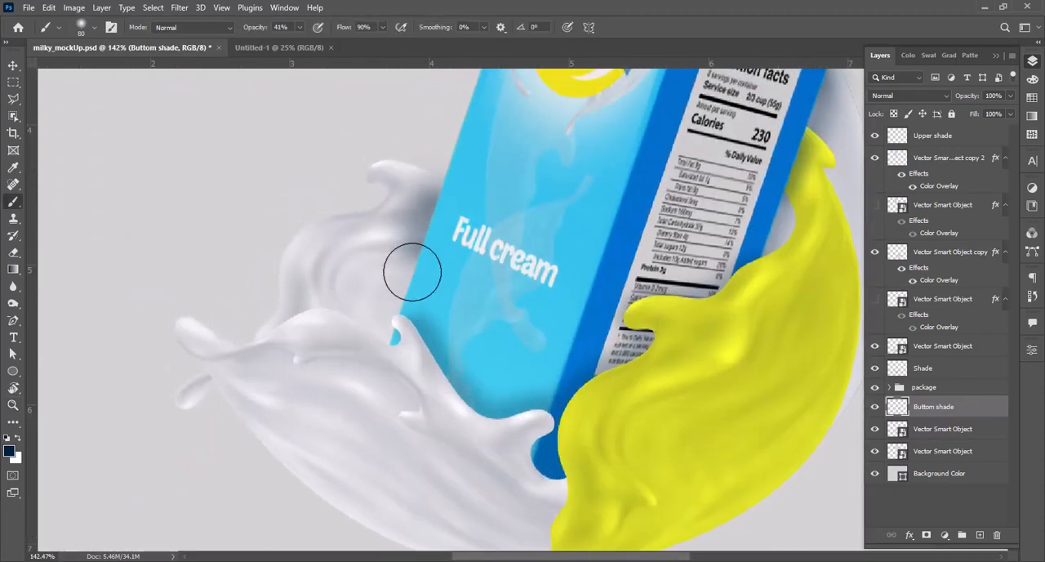
# Step: Set the opacity of both the Buttom shade and Upper shade layers to 75%
pyautogui.press('z')
pyautogui.keyDown('alt'); pyautogui.click(583, 351); pyautogui.keyUp('alt')
pyautogui.keyDown('alt'); pyautogui.click(592, 358); pyautogui.keyUp('alt')
pyautogui.keyDown('alt'); pyautogui.click(591, 358); pyautogui.keyUp('alt')
pyautogui.keyDown('alt'); pyautogui.click(591, 357); pyautogui.keyUp('alt')
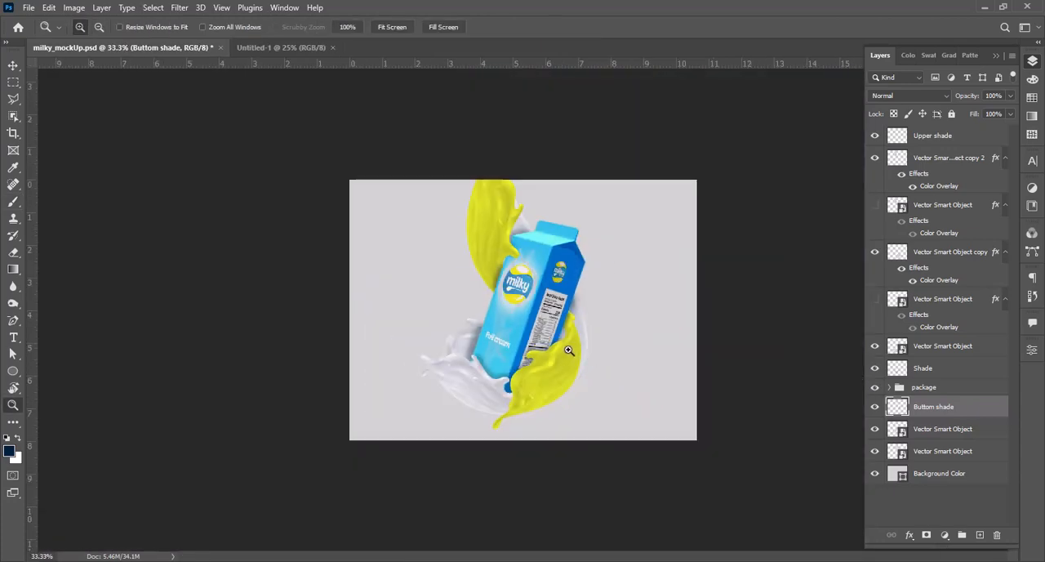
pyautogui.keyDown('alt'); pyautogui.click(568, 350); pyautogui.keyUp('alt')
pyautogui.hotkey('ctrl', '0')
pyautogui.press('v')
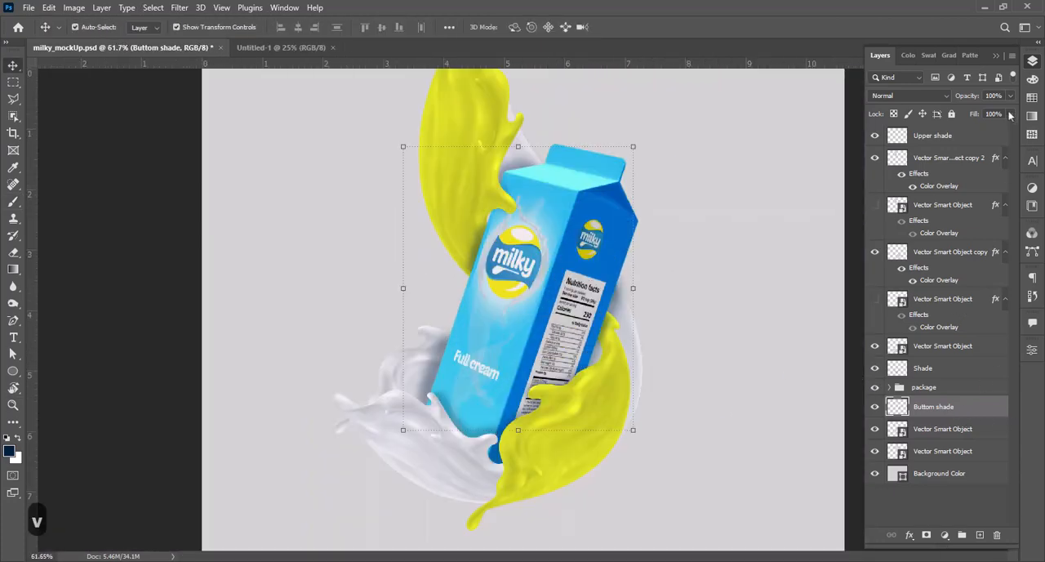
pyautogui.click(967, 134)
pyautogui.write('75')
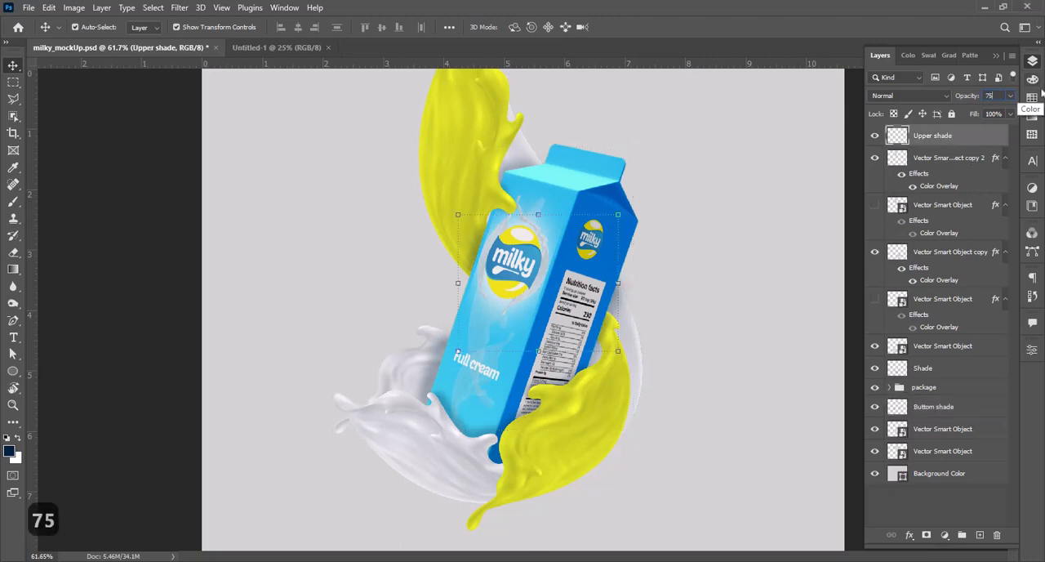
pyautogui.write('z')
# Step: Save the milk carton mockup document
pyautogui.click(653, 280)
pyautogui.press('z')
pyautogui.keyDown('alt'); pyautogui.click(600, 297); pyautogui.keyUp('alt')
pyautogui.keyDown('alt'); pyautogui.click(601, 297); pyautogui.keyUp('alt')
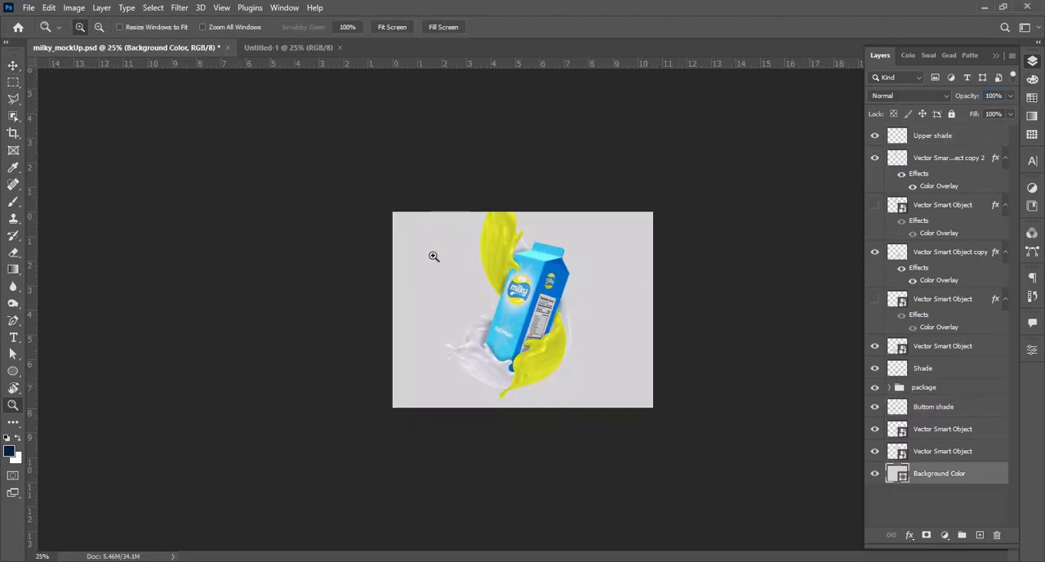
pyautogui.moveTo(388, 204); pyautogui.dragTo(707, 427)
pyautogui.hotkey('ctrl', 's')
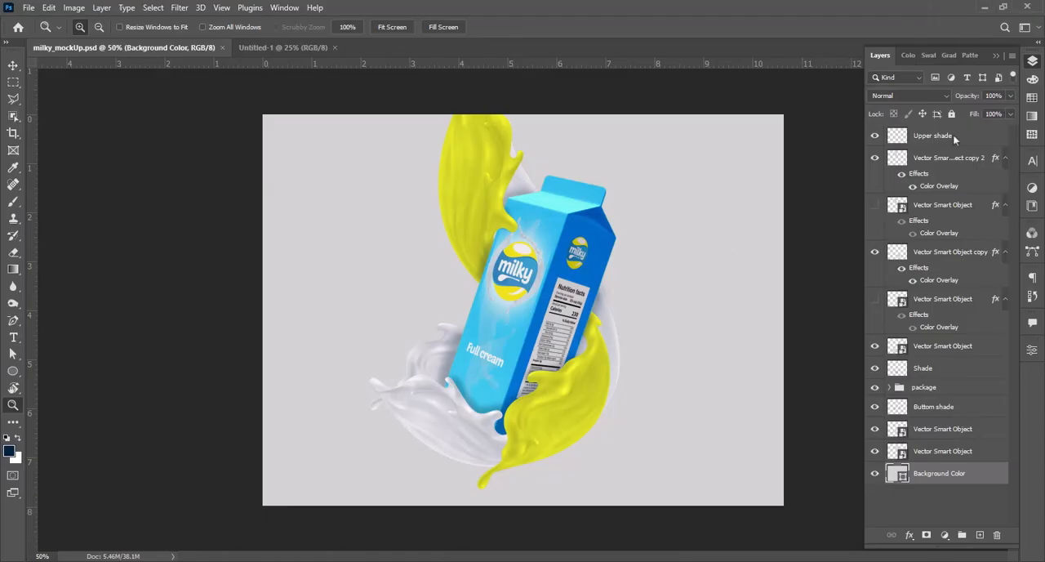
# Step: Add a new layer named Splash above the Upper shade layer
pyautogui.click(953, 135)
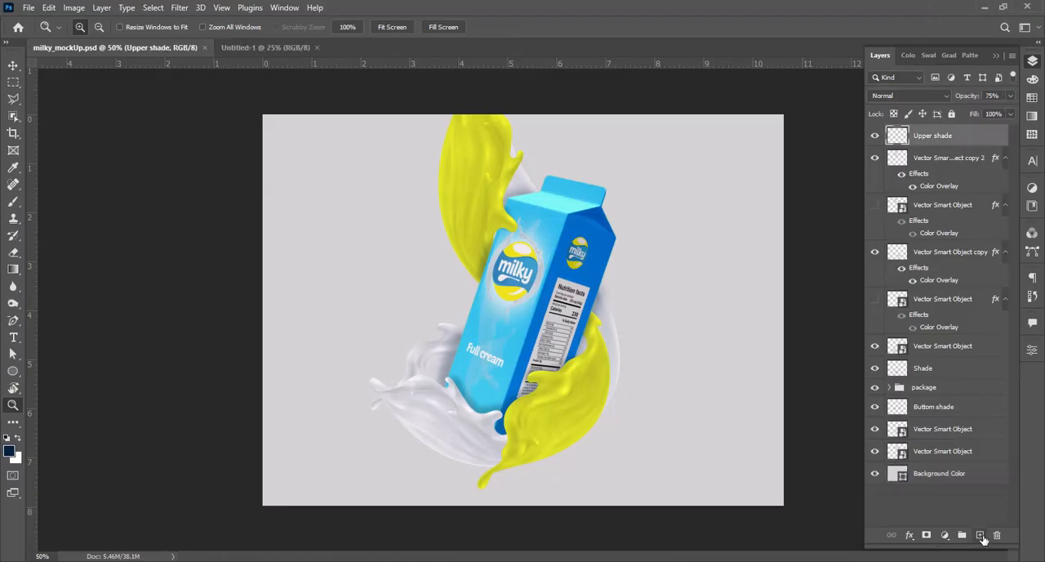
pyautogui.click(981, 535)
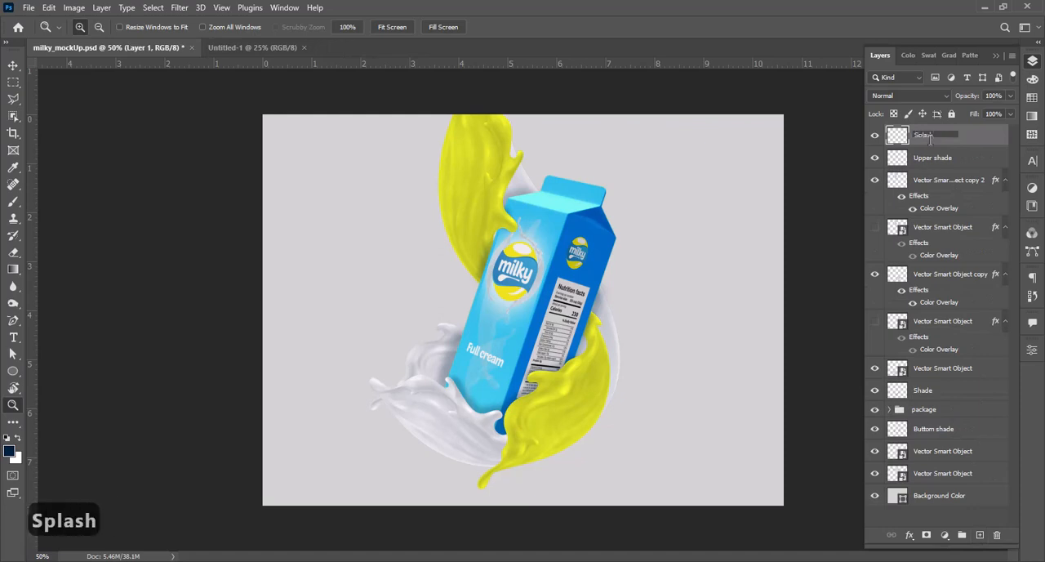
pyautogui.press('Return')
# Step: Paste the copied milk droplets as a vector smart object and place them over the carton at the full canvas height
pyautogui.hotkey('ctrl', 'v')
pyautogui.press('Return')
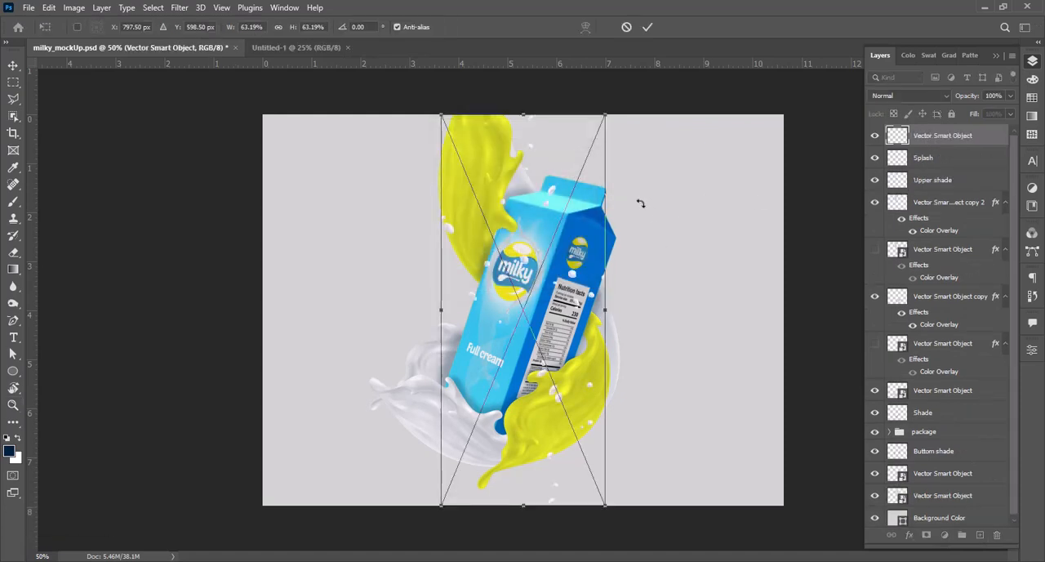
pyautogui.press('Return')
pyautogui.press('z')
pyautogui.keyDown('alt'); pyautogui.click(593, 348); pyautogui.keyUp('alt')
pyautogui.click(588, 345)
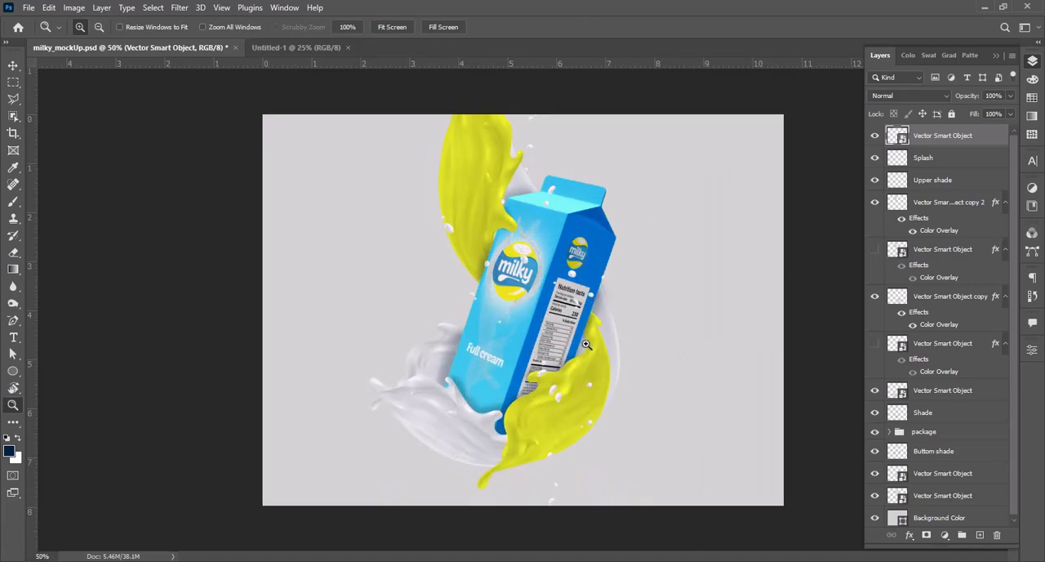
pyautogui.keyDown('alt'); pyautogui.click(590, 345); pyautogui.keyUp('alt')
pyautogui.click(583, 334)
# Step: Duplicate the white droplets layer and rotate the copy by about 47° across the carton
pyautogui.press('v')
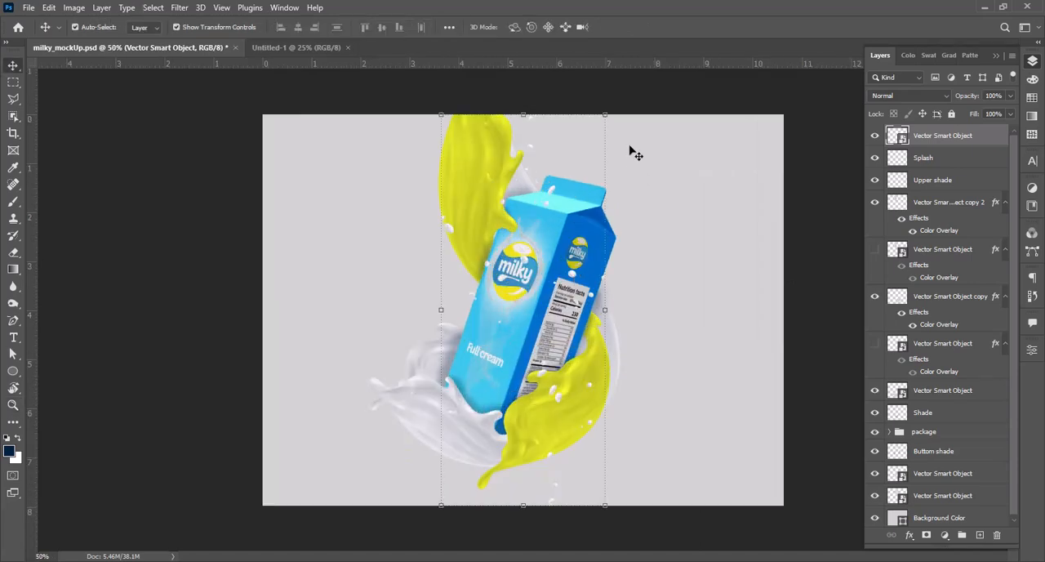
pyautogui.hotkey('ctrl', 'j')
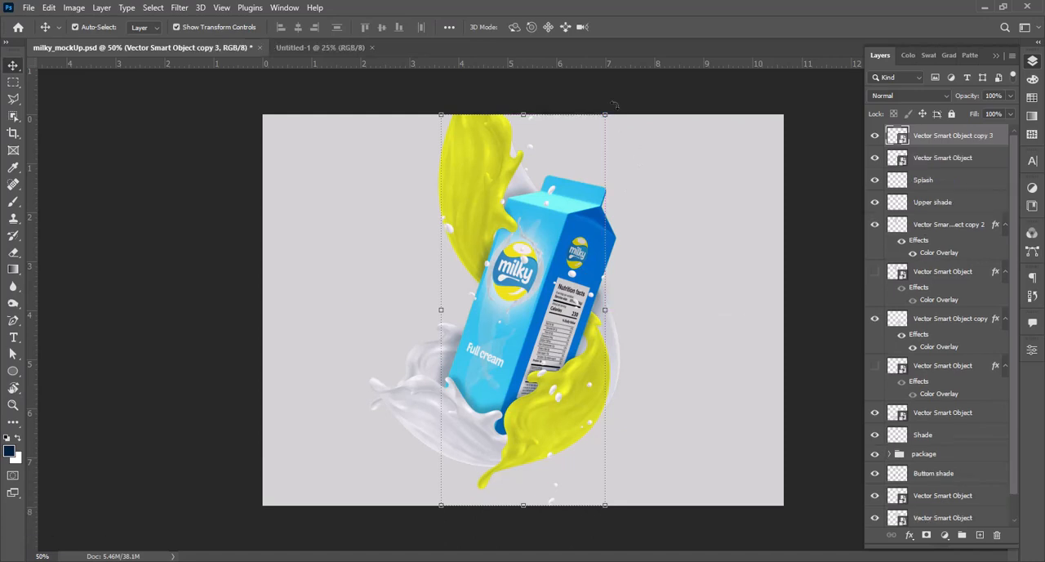
pyautogui.hotkey('ctrl', 't')
pyautogui.moveTo(629, 145); pyautogui.dragTo(732, 238)
pyautogui.moveTo(632, 253); pyautogui.dragTo(624, 246)
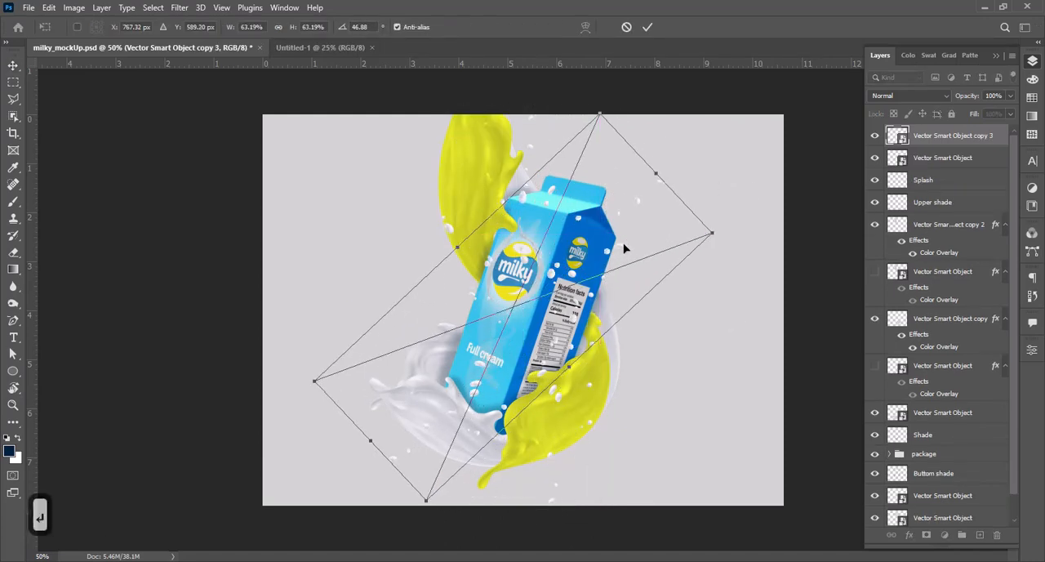
pyautogui.press('Escape')
pyautogui.rightClick(927, 140)
pyautogui.press('Escape')
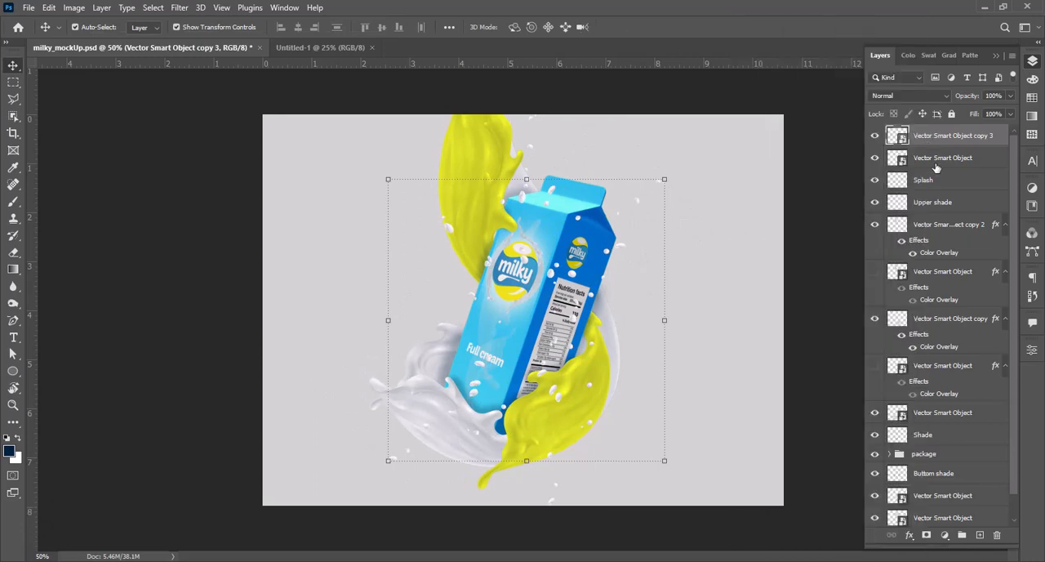
# Step: Copy the yellow Color Overlay effect from the lower yellow splash layer to the rotated droplets copy
pyautogui.click(900, 335)
pyautogui.click(900, 335)
pyautogui.click(922, 338)
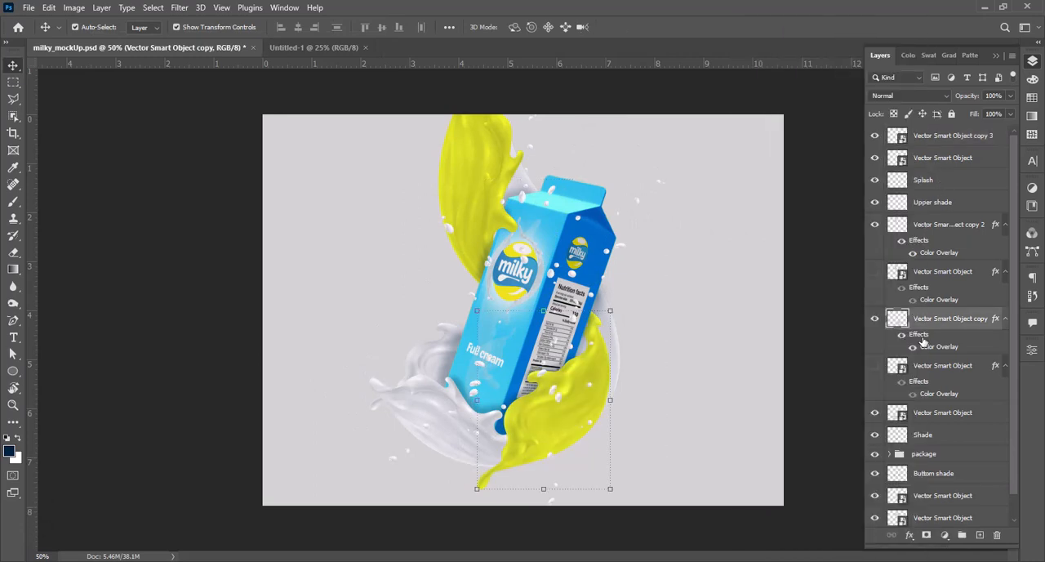
pyautogui.moveTo(936, 143); pyautogui.dragTo(936, 143)
# Step: Rasterize the yellow droplets layer and erase the droplets over the logo and nutrition label with a 250 px eraser
pyautogui.press('z')
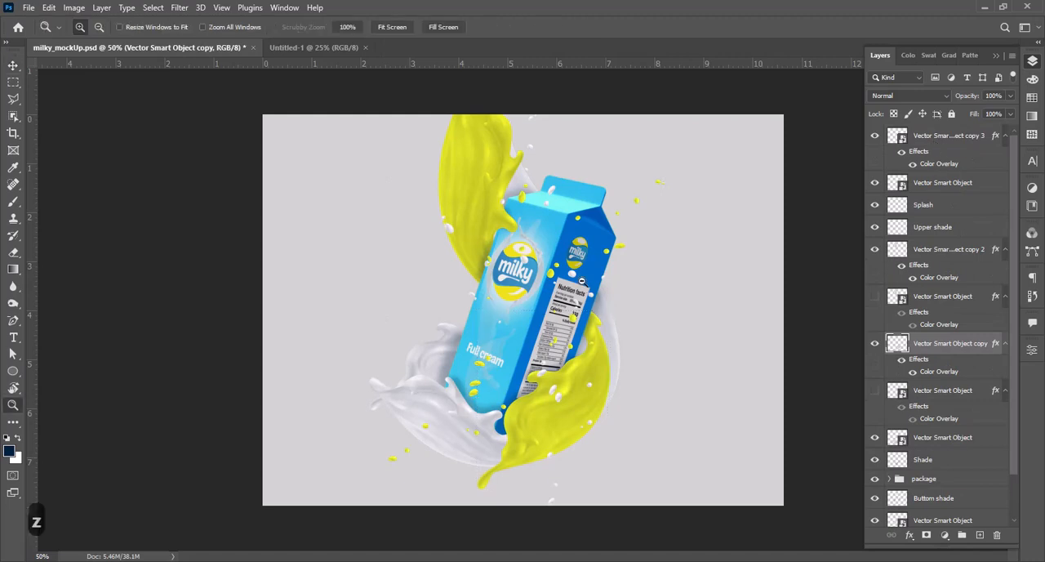
pyautogui.keyDown('alt'); pyautogui.click(458, 199); pyautogui.keyUp('alt')
pyautogui.moveTo(422, 173); pyautogui.dragTo(646, 400)
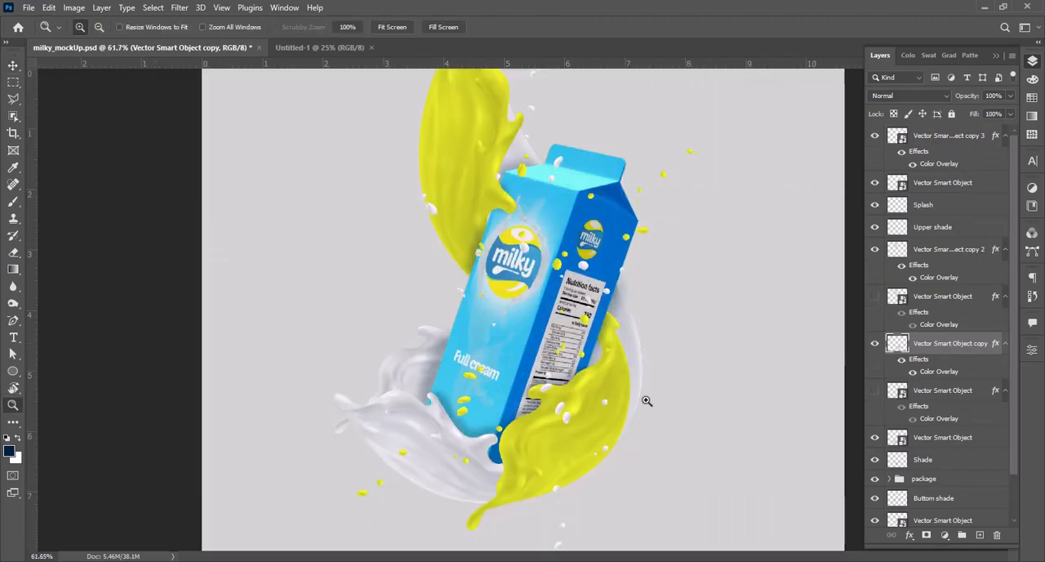
pyautogui.rightClick(952, 142)
pyautogui.click(803, 262)
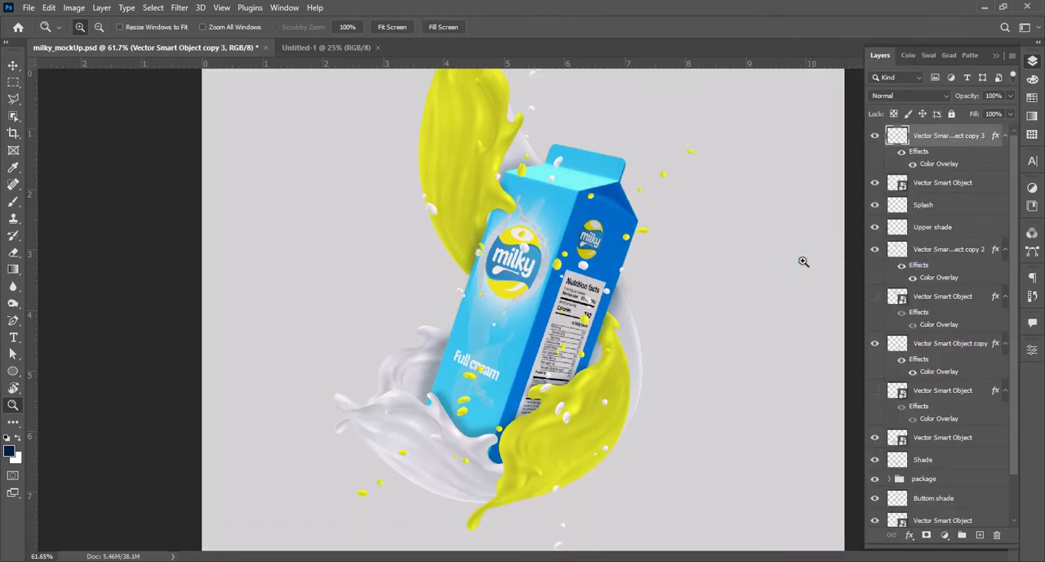
pyautogui.press('e')
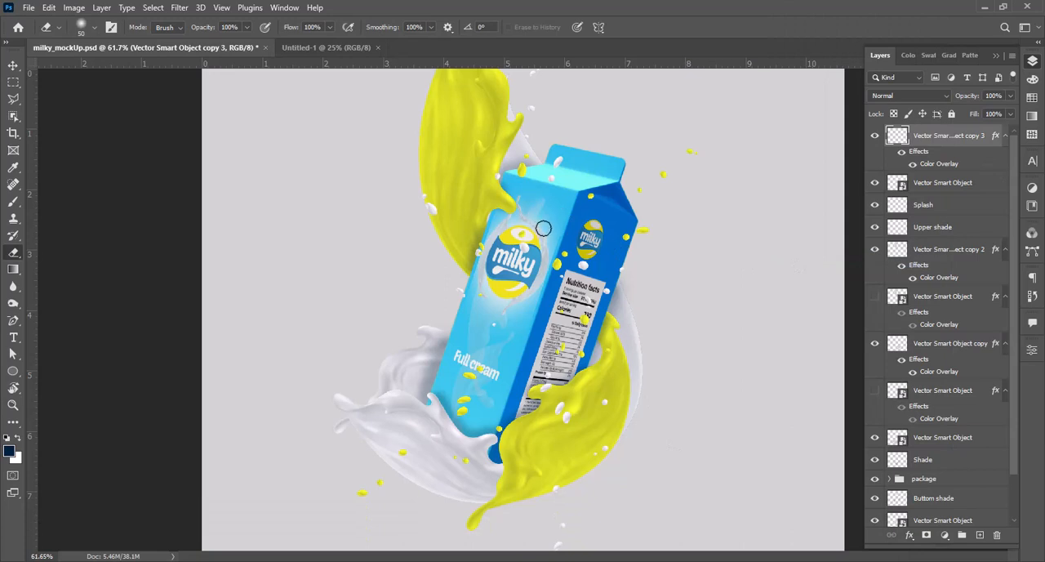
pyautogui.press(']')
pyautogui.press(']')
pyautogui.press(']')
pyautogui.press(']')
pyautogui.press(']')
pyautogui.press(']')
pyautogui.press(']')
pyautogui.press(']')
pyautogui.press(']')
pyautogui.press(']')
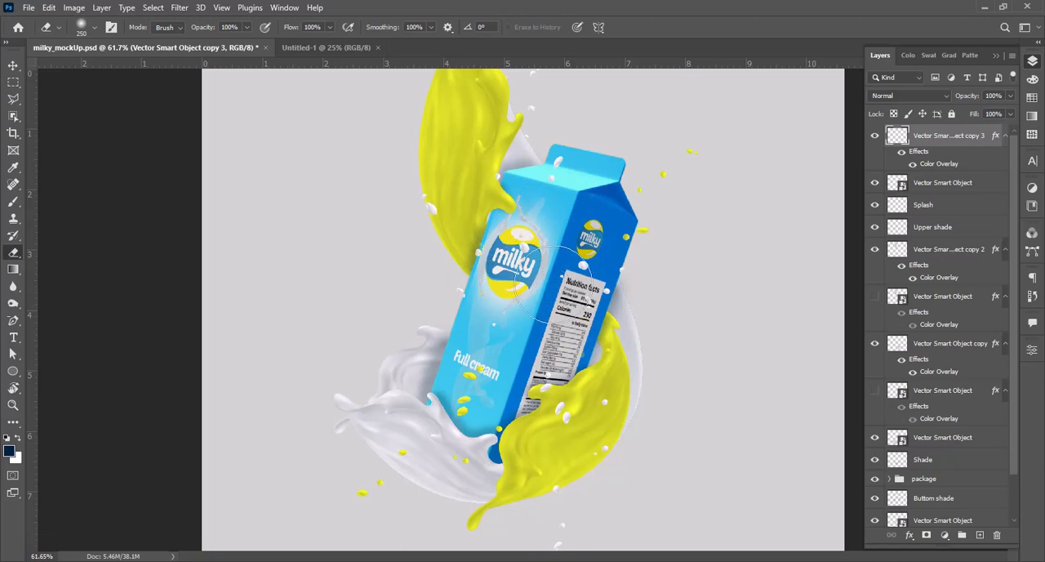
# Step: Duplicate the white droplets layer, rasterize the copy with the original hidden, and erase its droplets over the carton's logo and label
pyautogui.click(950, 186)
pyautogui.hotkey('ctrl', 'j')
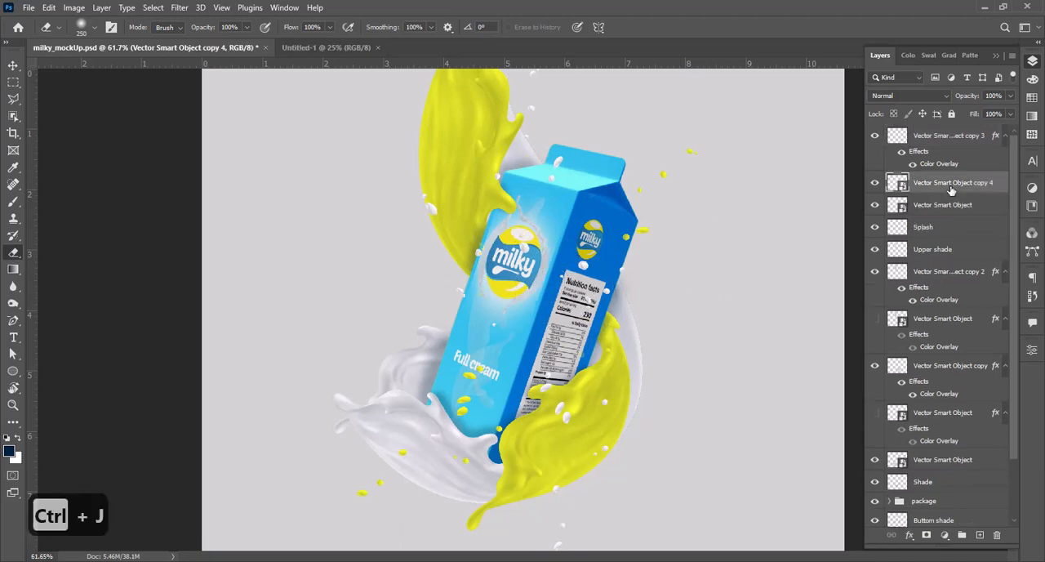
pyautogui.rightClick(926, 183)
pyautogui.click(780, 261)
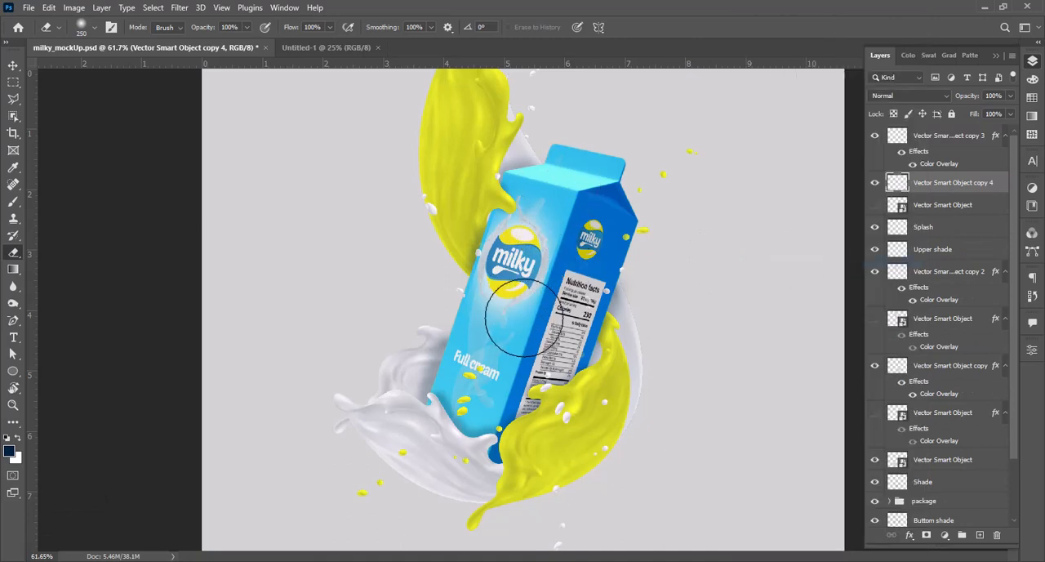
# Step: Save the mockup with the cleaned-up yellow and white droplets
pyautogui.press('z')
pyautogui.keyDown('alt'); pyautogui.click(565, 310); pyautogui.keyUp('alt')
pyautogui.keyDown('alt'); pyautogui.click(565, 309); pyautogui.keyUp('alt')
pyautogui.click(540, 319)
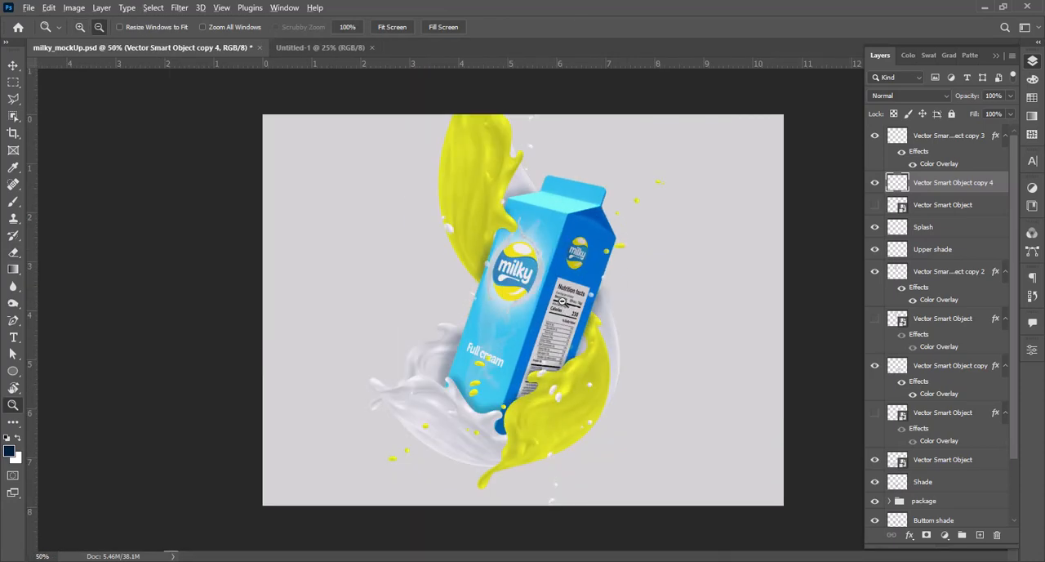
pyautogui.hotkey('ctrl', 's')
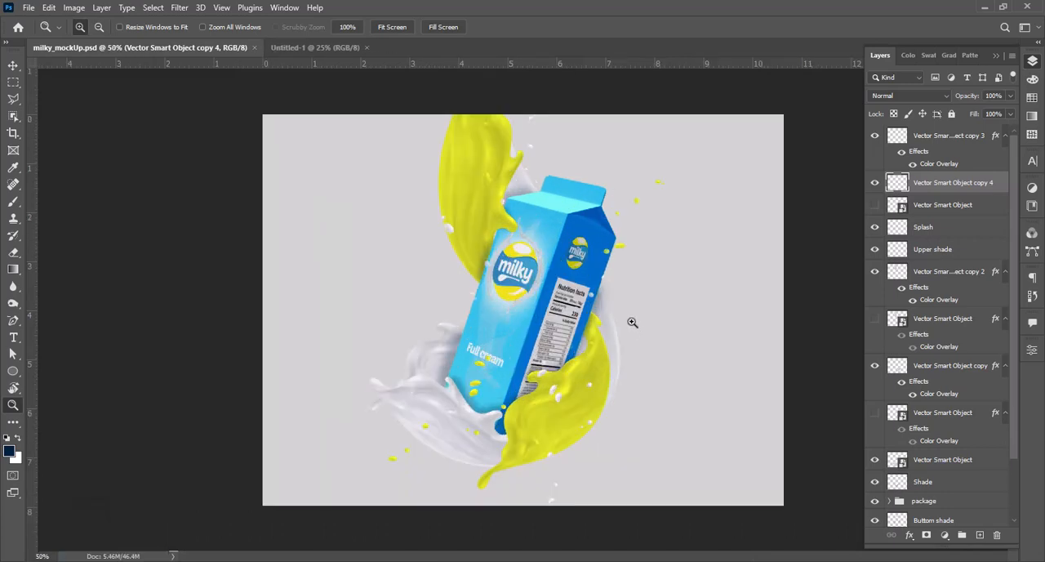
# Step: Switch to Illustrator and copy a single droplet from the middle of the droplet cluster in ornamen_edited.ai
pyautogui.press('space')
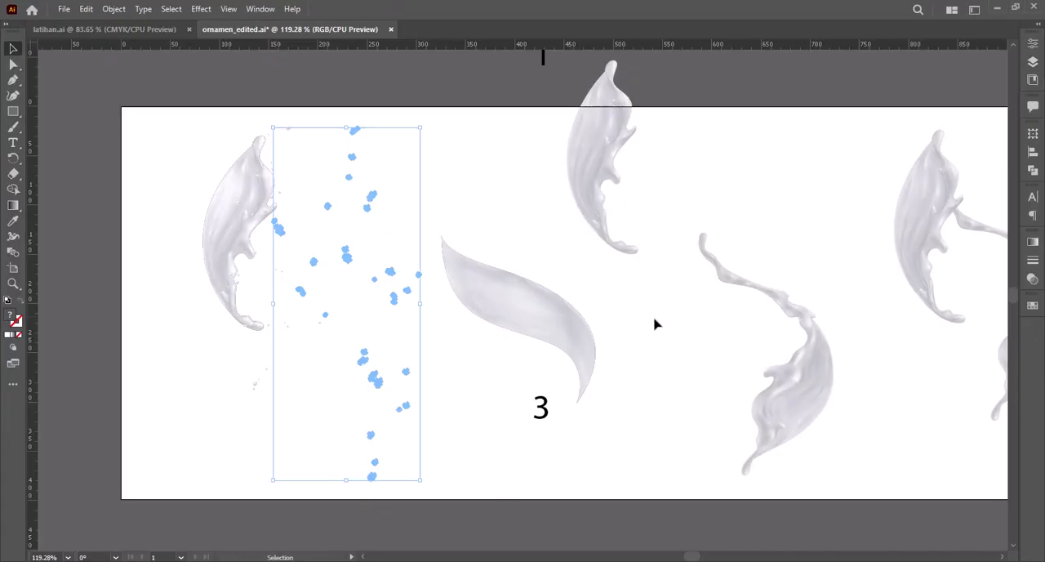
pyautogui.click(653, 324)
pyautogui.press('space')
pyautogui.moveTo(672, 301); pyautogui.dragTo(549, 285)
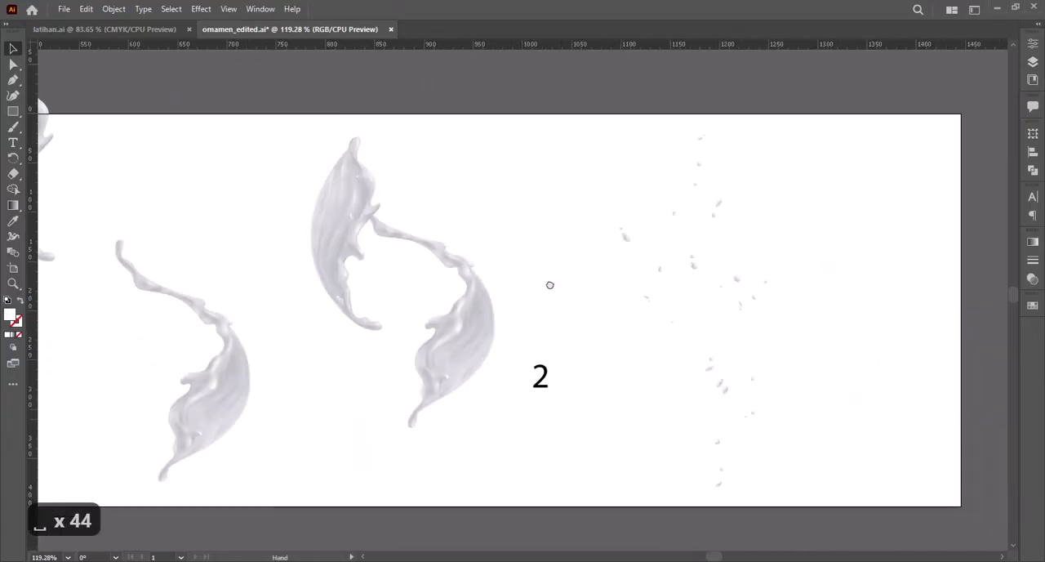
pyautogui.press('z')
pyautogui.moveTo(602, 149); pyautogui.dragTo(751, 302)
pyautogui.press('v')
pyautogui.press('space')
pyautogui.moveTo(657, 347); pyautogui.dragTo(653, 283)
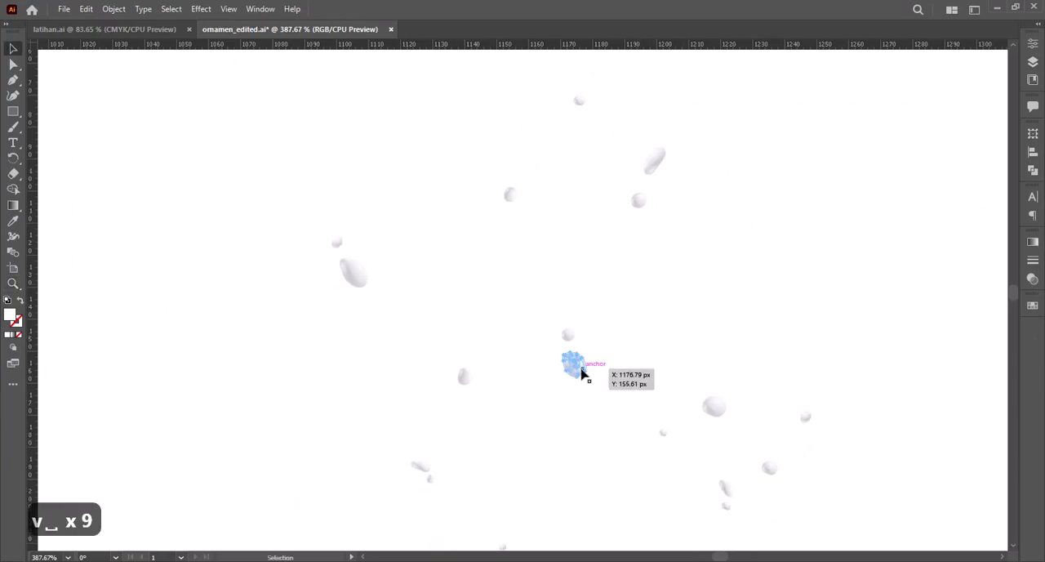
pyautogui.click(582, 372)
pyautogui.hotkey('ctrl', 'c')
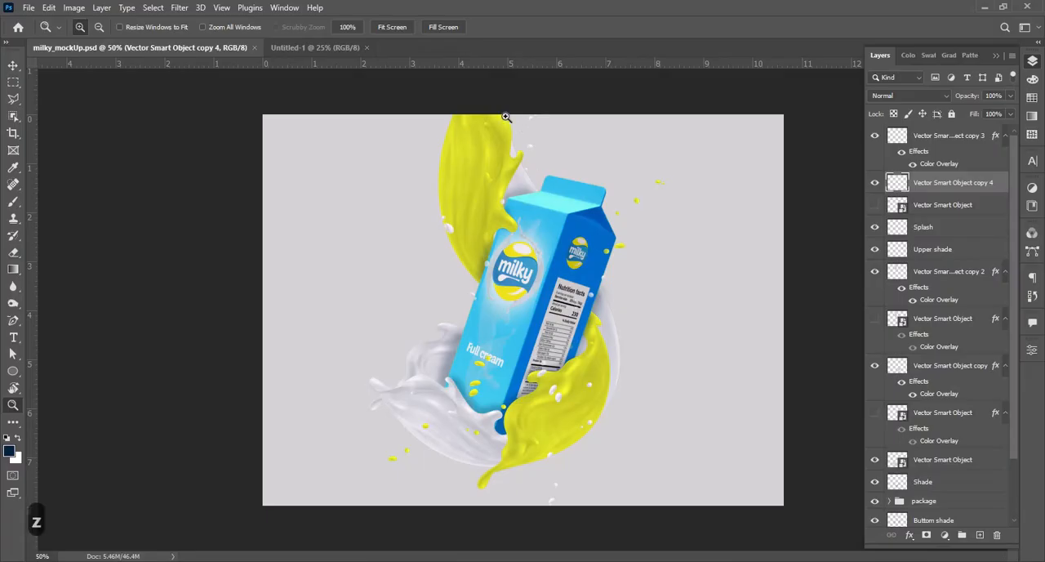
# Step: Switch to Photoshop and paste the droplet as a smart object beside the top of the upper yellow splash
pyautogui.moveTo(505, 117); pyautogui.dragTo(559, 145)
pyautogui.press('v')
pyautogui.hotkey('ctrl', 'v')
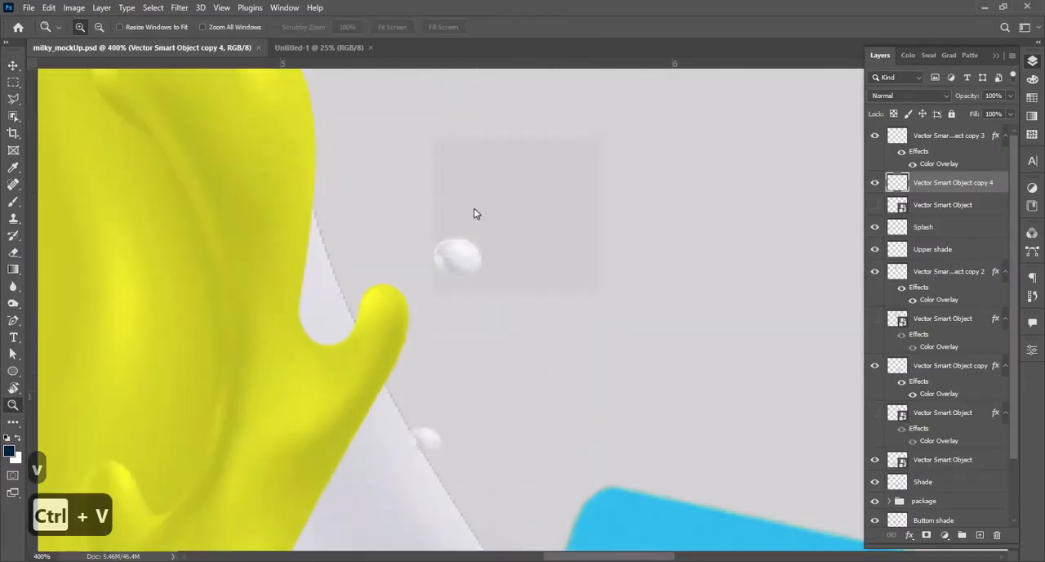
pyautogui.click(572, 155)
pyautogui.moveTo(544, 256); pyautogui.dragTo(408, 255)
pyautogui.moveTo(525, 266); pyautogui.dragTo(466, 104)
pyautogui.press('Return')
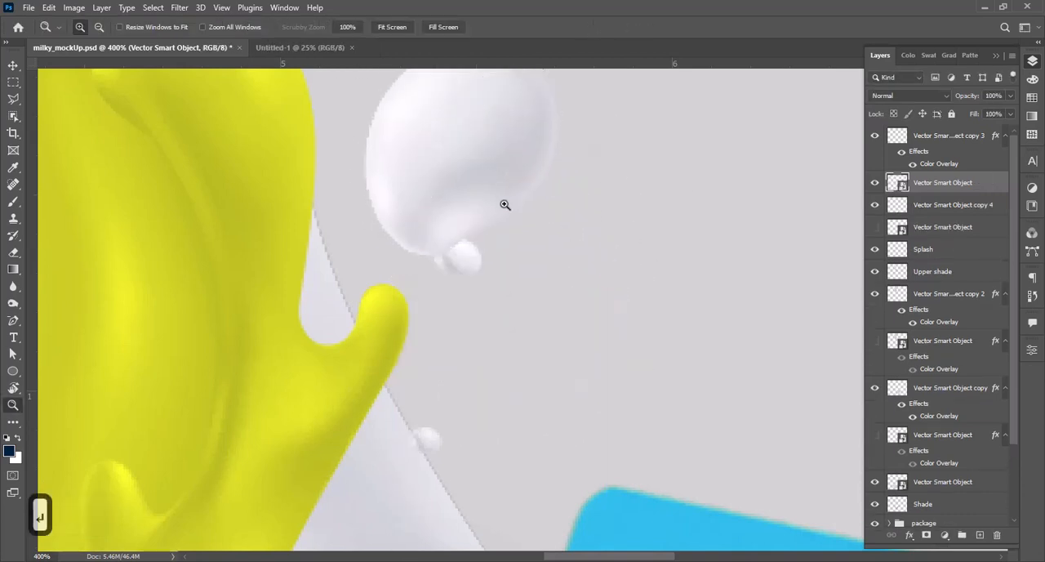
# Step: Nudge the pasted droplet slightly and apply the yellow Color Overlay effect to it
pyautogui.press('z')
pyautogui.keyDown('alt'); pyautogui.click(492, 255); pyautogui.keyUp('alt')
pyautogui.keyDown('alt'); pyautogui.click(491, 256); pyautogui.keyUp('alt')
pyautogui.keyDown('alt'); pyautogui.click(492, 256); pyautogui.keyUp('alt')
pyautogui.keyDown('alt'); pyautogui.click(518, 263); pyautogui.keyUp('alt')
pyautogui.click(518, 263)
pyautogui.press('v')
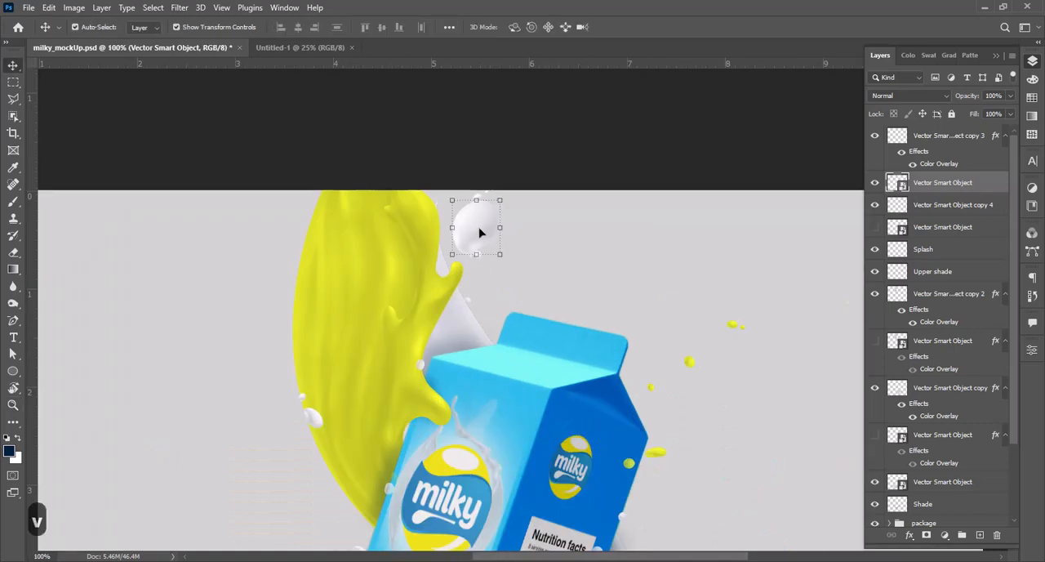
pyautogui.moveTo(480, 233); pyautogui.dragTo(482, 231)
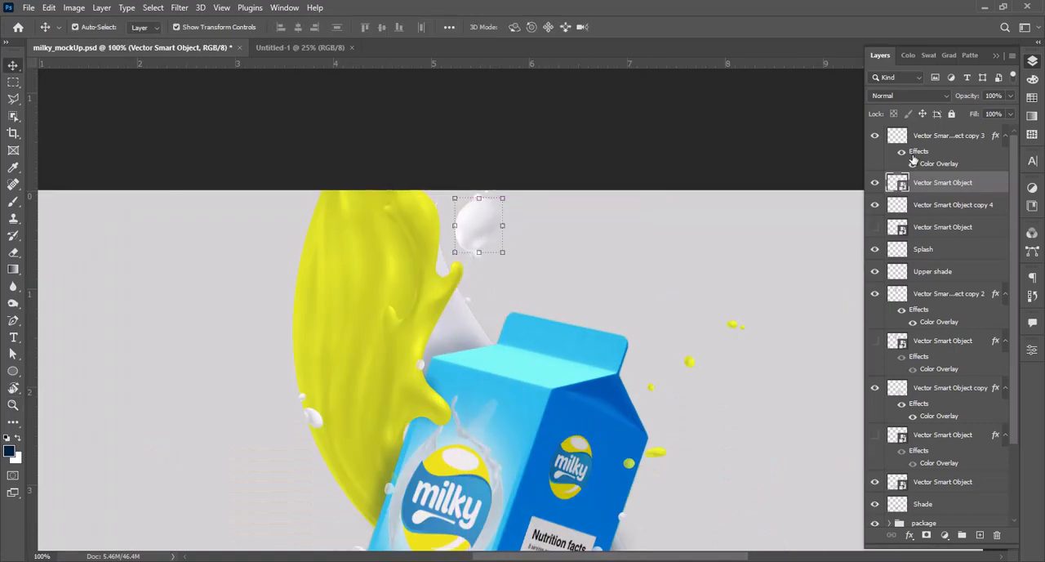
pyautogui.moveTo(927, 187); pyautogui.dragTo(927, 185)
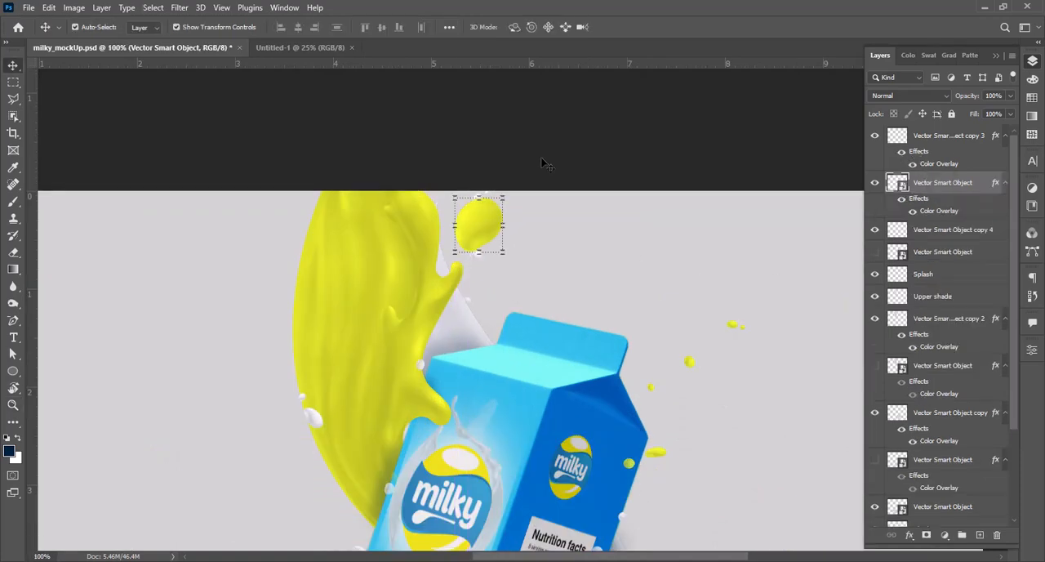
# Step: Scale the yellow droplet to about 69%, rotate it to about -108°, and place it above the carton beside the small white droplets
pyautogui.click(545, 163)
pyautogui.press('z')
pyautogui.keyDown('alt'); pyautogui.click(572, 294); pyautogui.keyUp('alt')
pyautogui.keyDown('alt'); pyautogui.click(572, 294); pyautogui.keyUp('alt')
pyautogui.keyDown('alt'); pyautogui.click(575, 301); pyautogui.keyUp('alt')
pyautogui.moveTo(487, 164); pyautogui.dragTo(585, 243)
pyautogui.press('v')
pyautogui.click(488, 175)
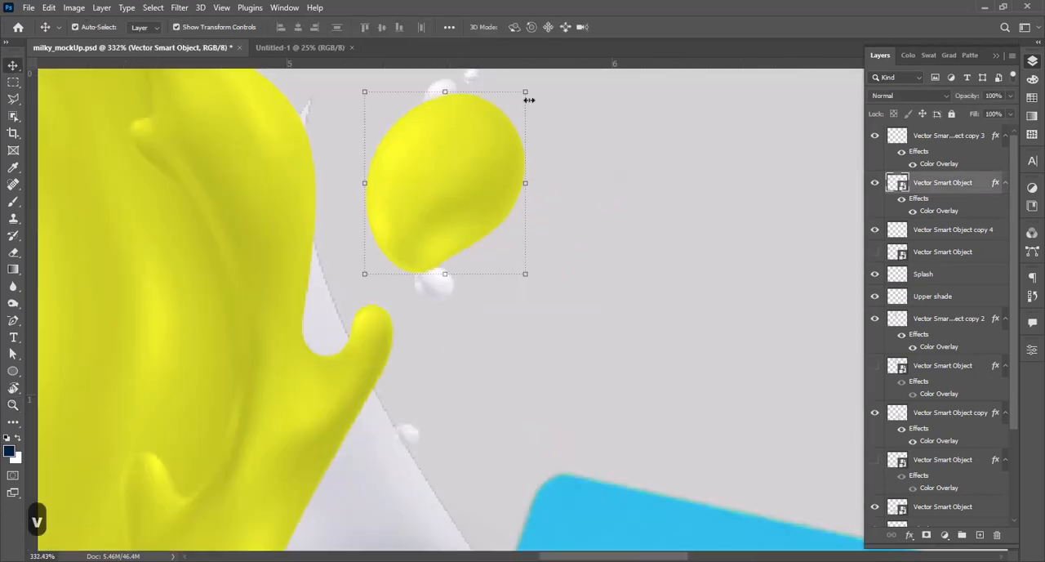
pyautogui.moveTo(528, 93); pyautogui.dragTo(502, 115)
pyautogui.moveTo(499, 77); pyautogui.dragTo(491, 101)
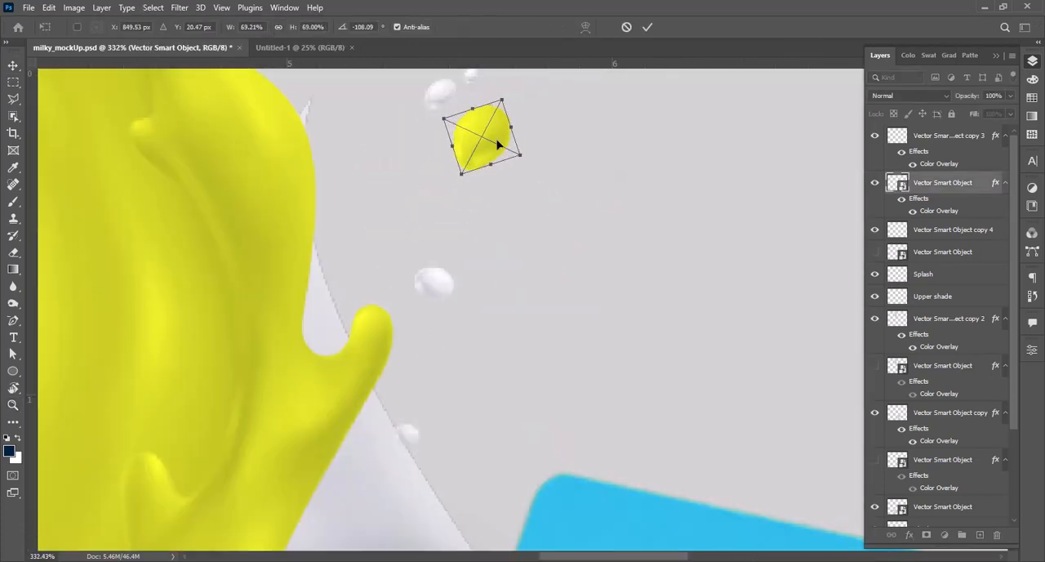
pyautogui.moveTo(486, 135); pyautogui.dragTo(574, 154)
pyautogui.press('Return')
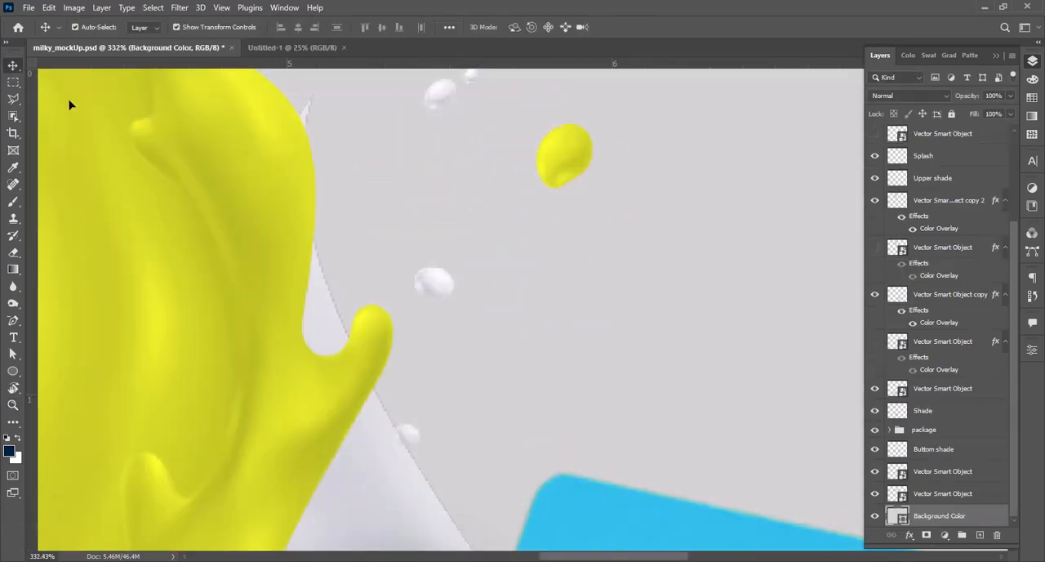
# Step: Switch to Illustrator and copy the milk splash marked 2 from ornamen_edited.ai
pyautogui.hotkey('ctrl', '1')
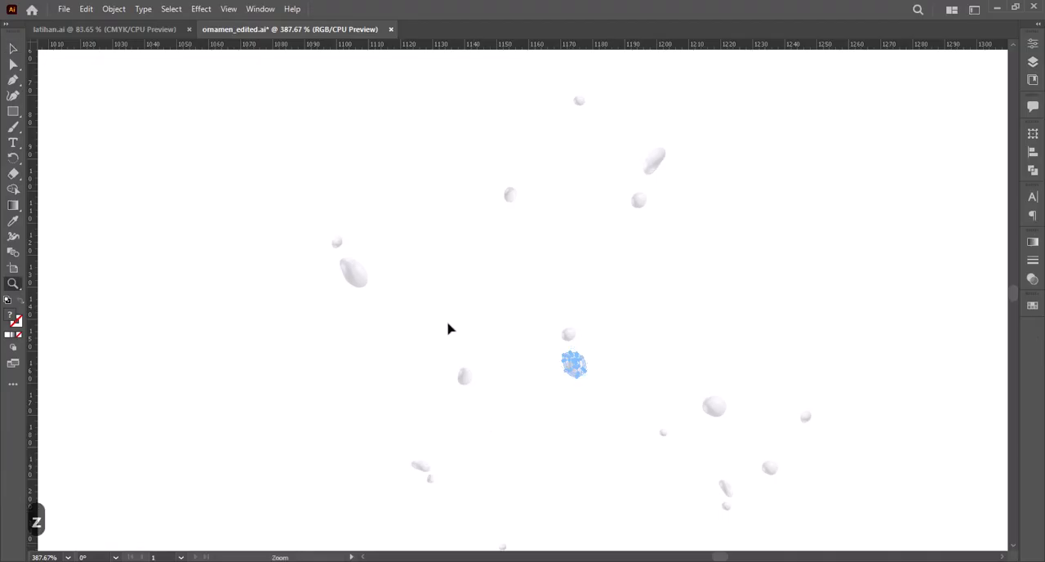
pyautogui.keyDown('alt'); pyautogui.click(448, 326); pyautogui.keyUp('alt')
pyautogui.keyDown('alt'); pyautogui.click(449, 325); pyautogui.keyUp('alt')
pyautogui.keyDown('alt'); pyautogui.click(449, 325); pyautogui.keyUp('alt')
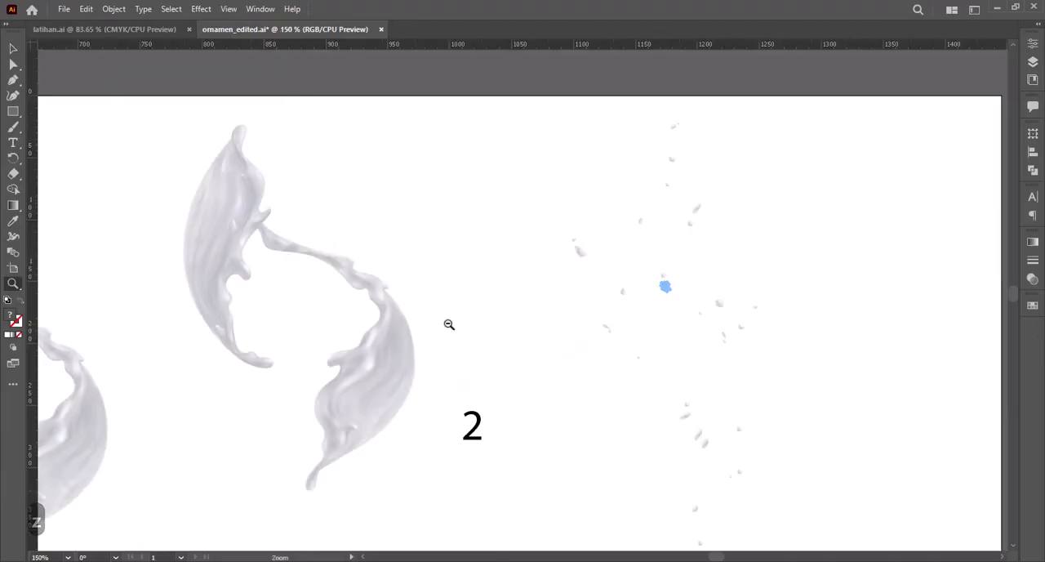
pyautogui.keyDown('alt'); pyautogui.click(448, 325); pyautogui.keyUp('alt')
pyautogui.moveTo(437, 351); pyautogui.dragTo(525, 346)
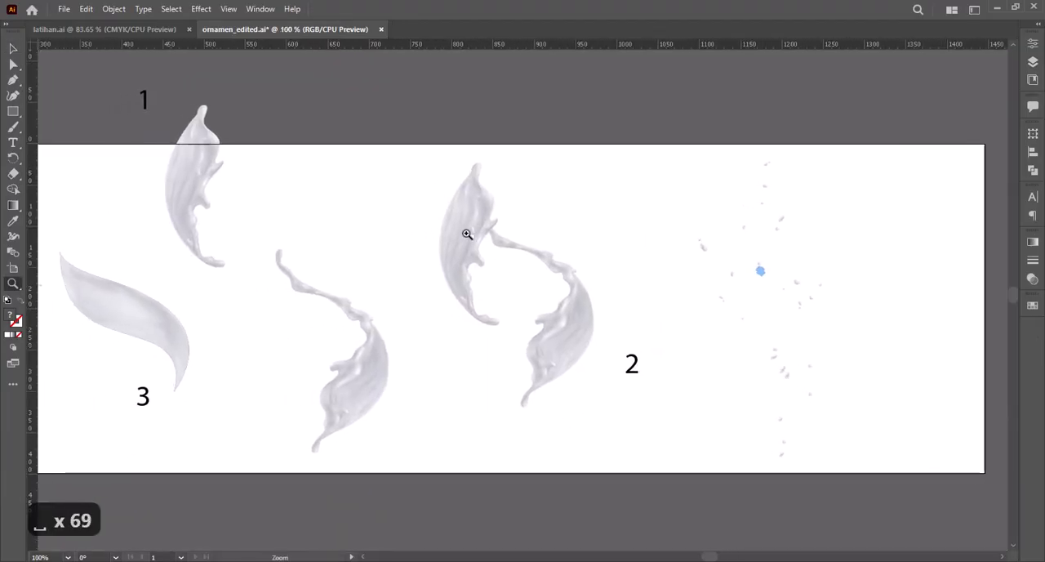
pyautogui.click(466, 233)
pyautogui.press('v')
pyautogui.click(502, 279)
pyautogui.hotkey('ctrl', 'c')
# Step: Switch to Photoshop and paste the copied milk splash as a smart object directly above the Background Color layer
pyautogui.hotkey('alt', 'Tab')
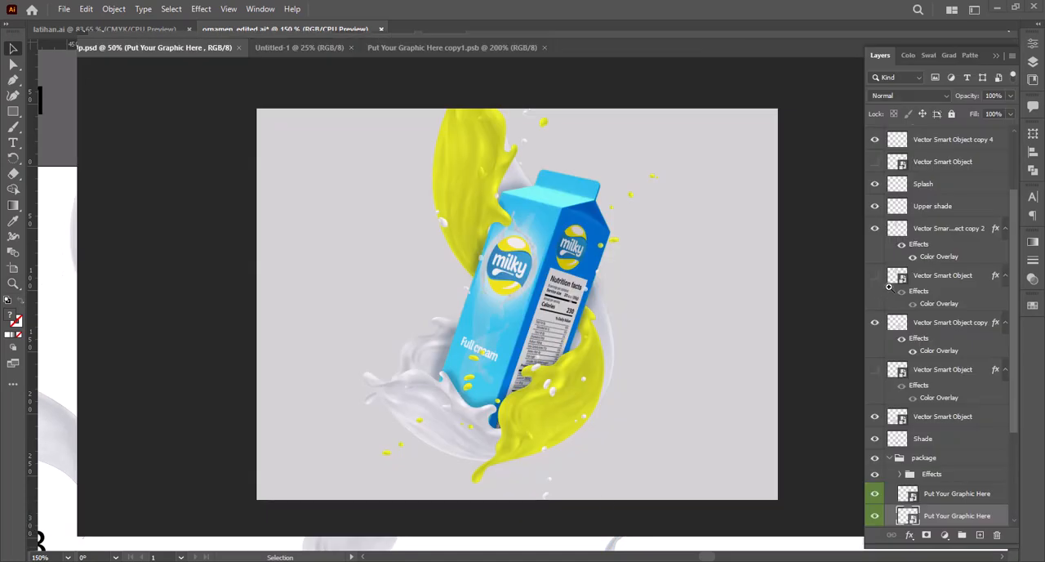
pyautogui.scroll(-3, 948, 472)
pyautogui.click(926, 517)
pyautogui.hotkey('ctrl', 'v')
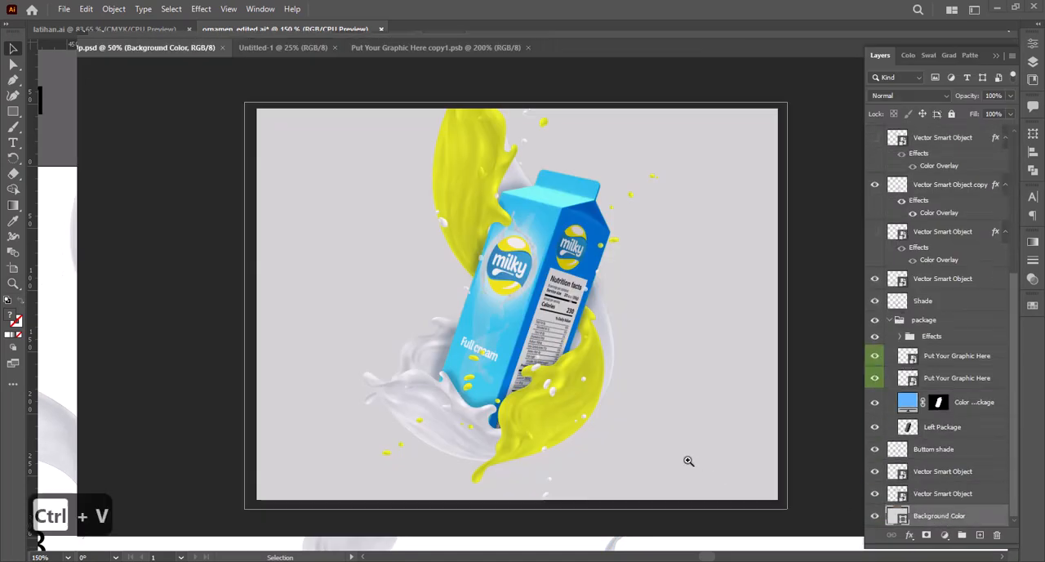
pyautogui.click(579, 155)
# Step: Enlarge the pasted white splash and rotate it to sweep diagonally across the canvas behind the carton
pyautogui.moveTo(581, 134); pyautogui.dragTo(611, 52)
pyautogui.hotkey('ctrl', '-')
pyautogui.hotkey('ctrl', '-')
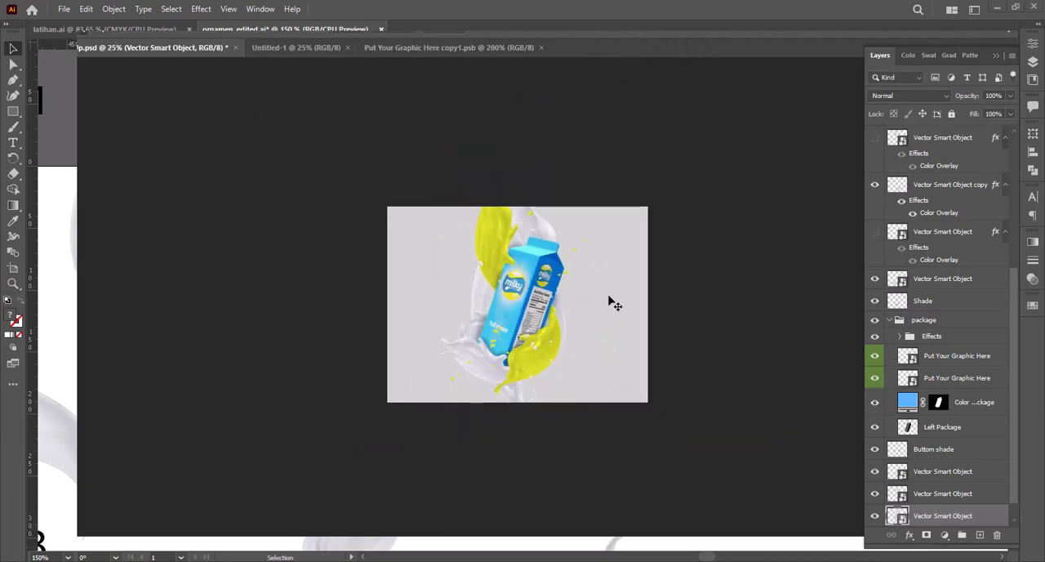
pyautogui.hotkey('ctrl', 't')
pyautogui.moveTo(605, 177); pyautogui.dragTo(738, 219)
pyautogui.press('Return')
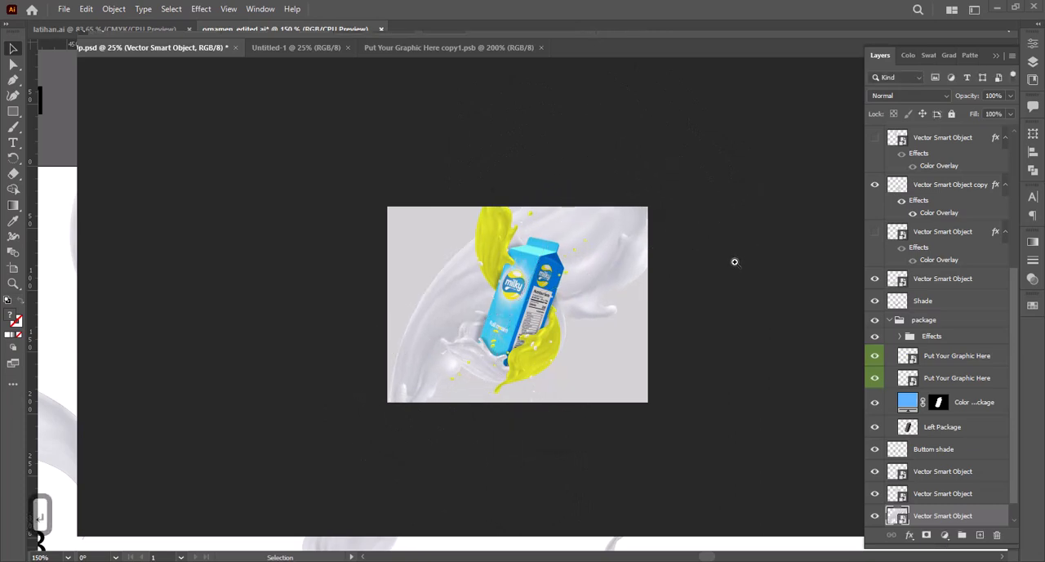
# Step: Scale the background splash up further until it runs beyond the canvas edges
pyautogui.click(621, 331)
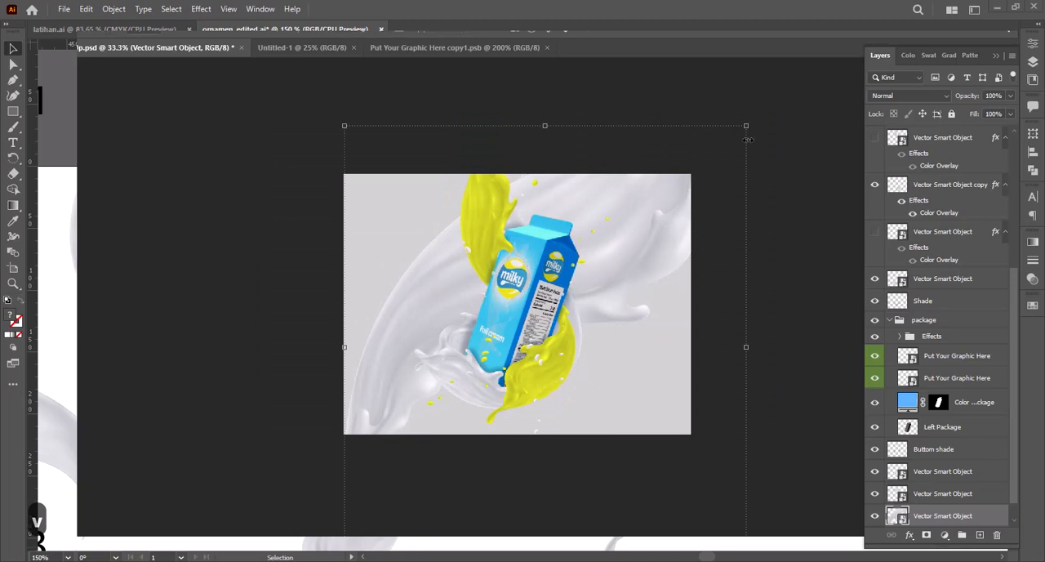
pyautogui.moveTo(746, 139); pyautogui.dragTo(800, 100)
pyautogui.press('Return')
pyautogui.click(210, 291)
pyautogui.press('z')
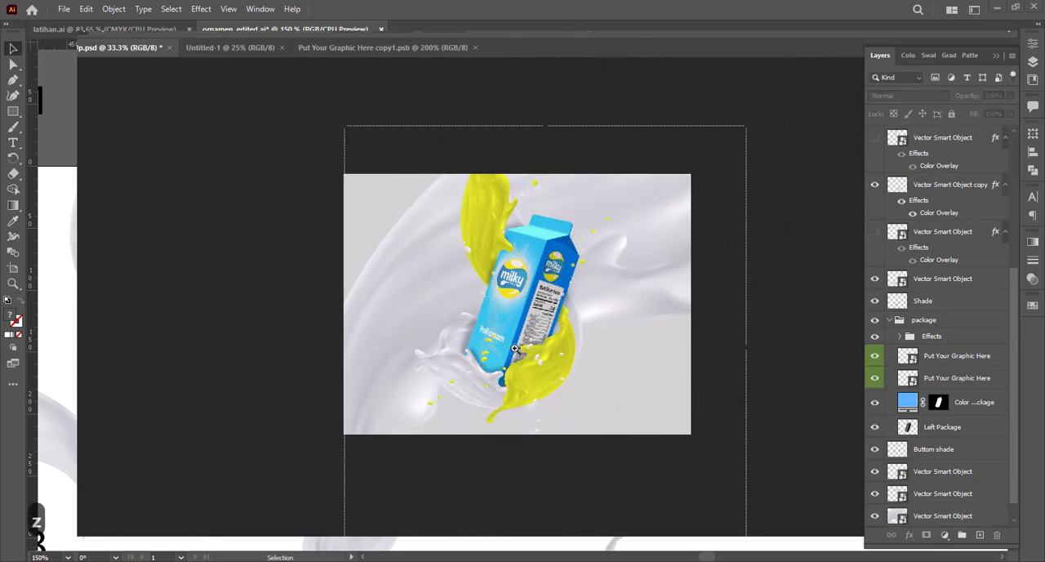
pyautogui.click(515, 349)
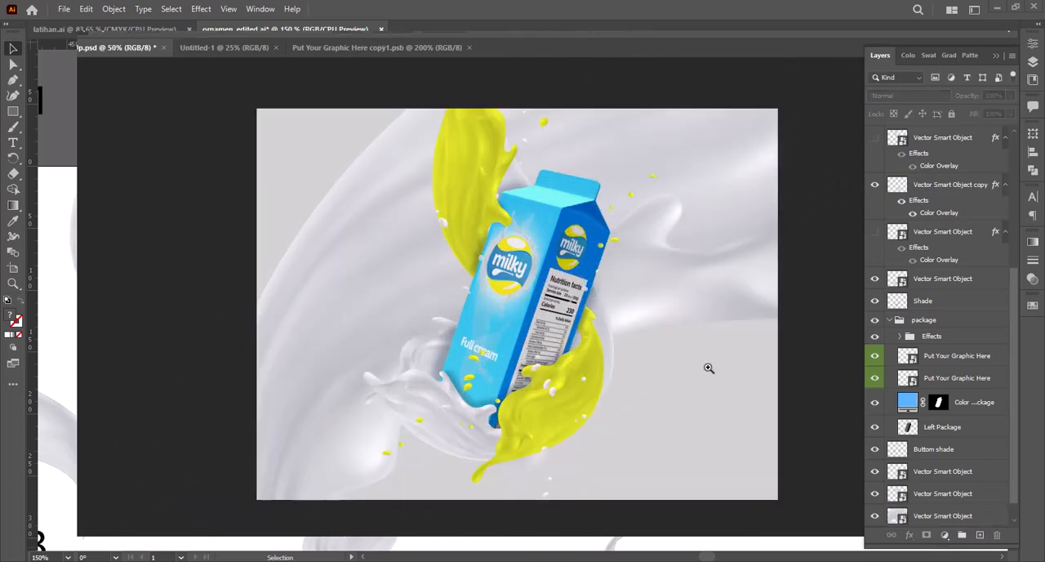
# Step: Reduce the opacity of the large background splash layer to about 46%
pyautogui.click(707, 294)
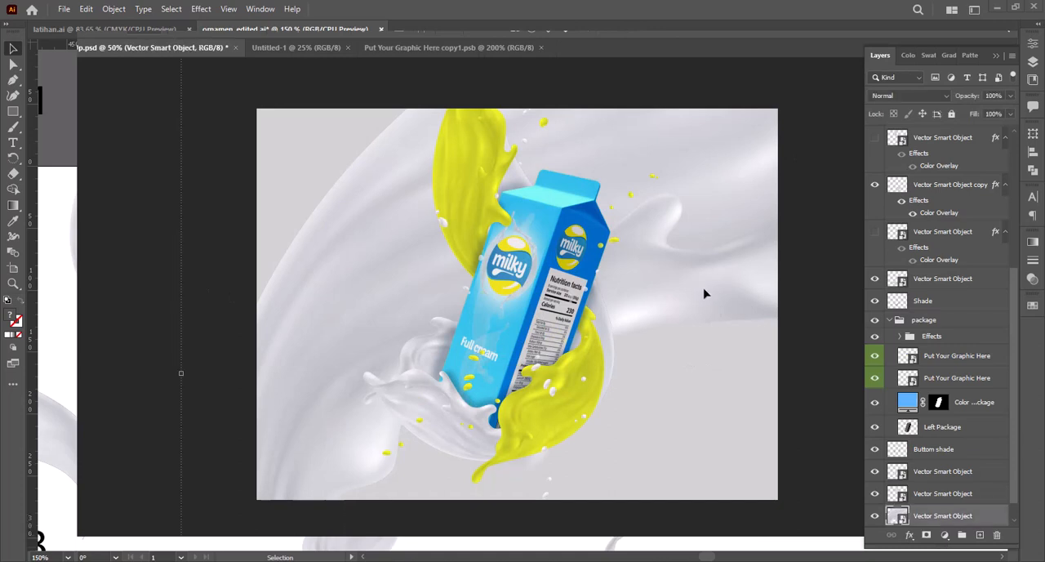
pyautogui.scroll(-1, 931, 497)
pyautogui.click(872, 495)
pyautogui.click(873, 496)
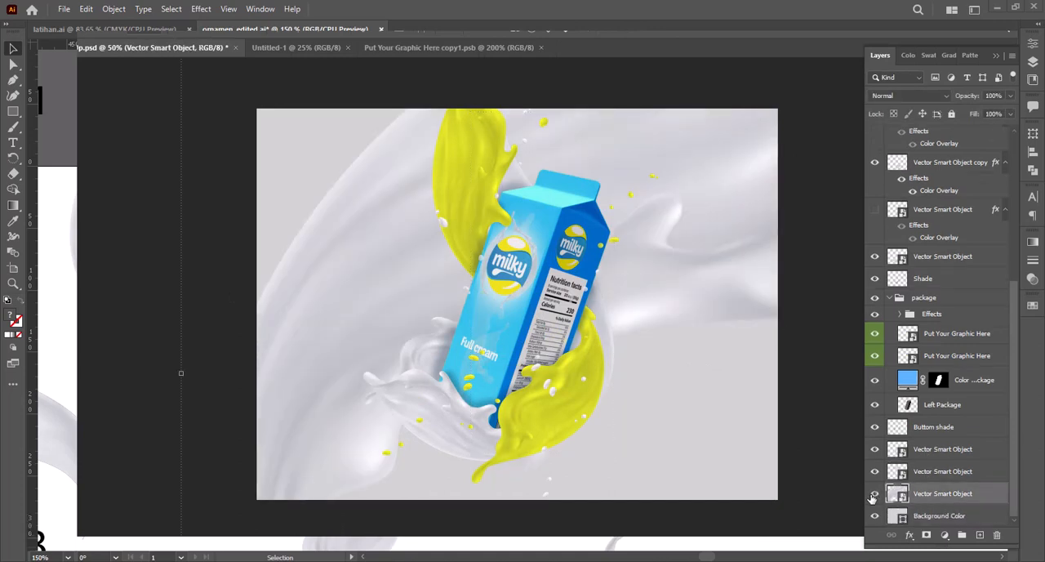
pyautogui.moveTo(990, 114); pyautogui.dragTo(978, 116)
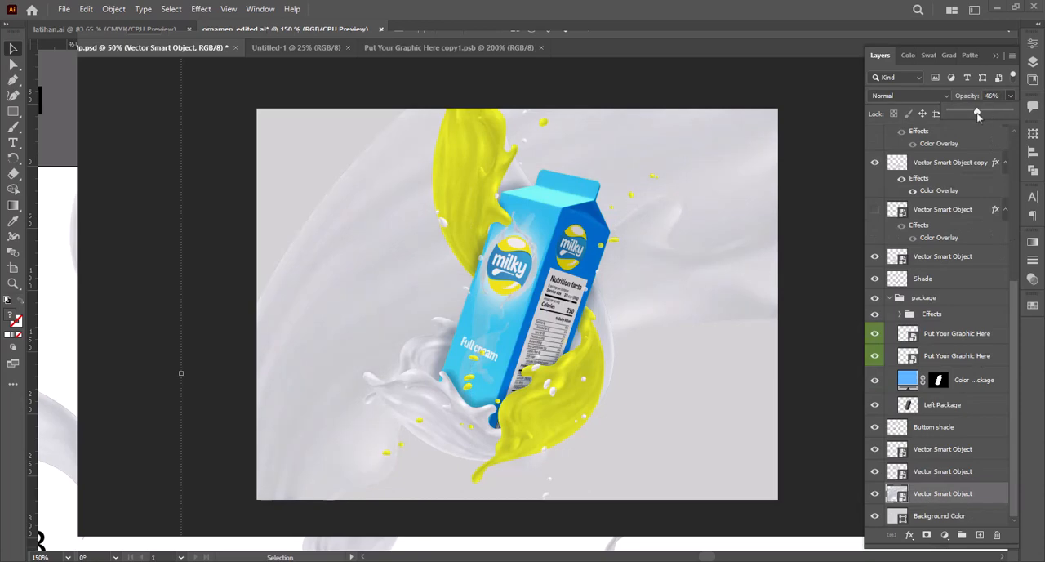
# Step: Change the Background Color fill from gray to a much lighter, near-white gray
pyautogui.doubleClick(898, 515)
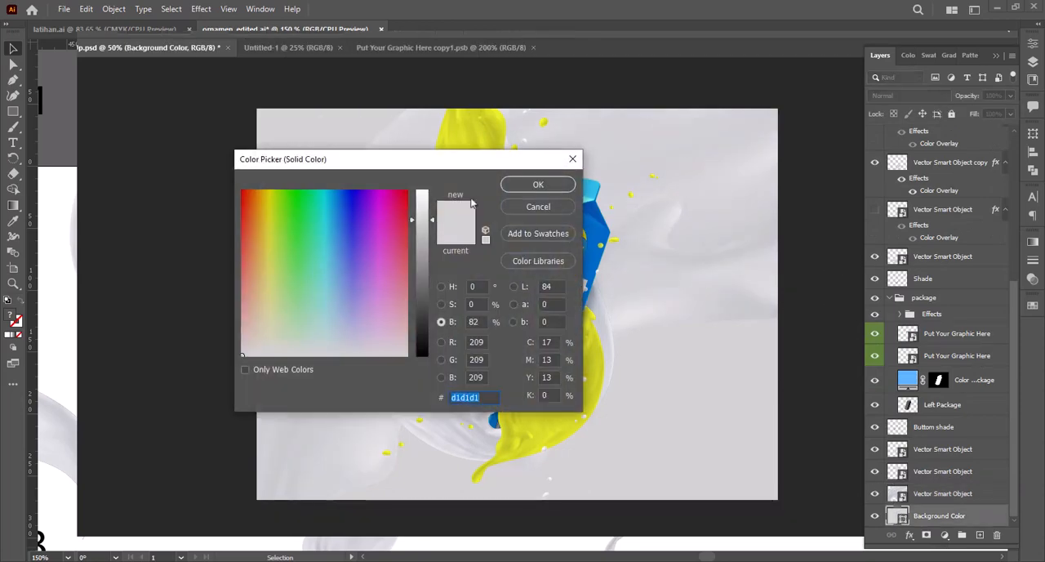
pyautogui.moveTo(456, 96); pyautogui.dragTo(832, 99)
pyautogui.moveTo(799, 157)
pyautogui.mouseDown()
pyautogui.moveTo(798, 171)
pyautogui.moveTo(798, 145)
pyautogui.mouseUp()
pyautogui.click(898, 121)
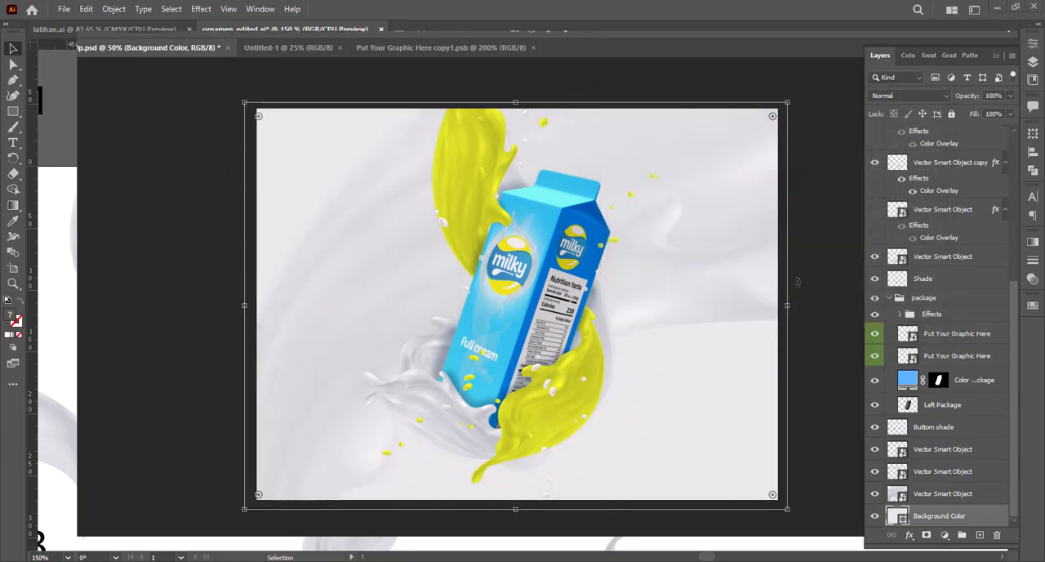
# Step: Review the composition in full-screen mode, enlarged around the carton and its splashes
pyautogui.hotkey('ctrl', '-')
pyautogui.moveTo(343, 174); pyautogui.dragTo(711, 436)
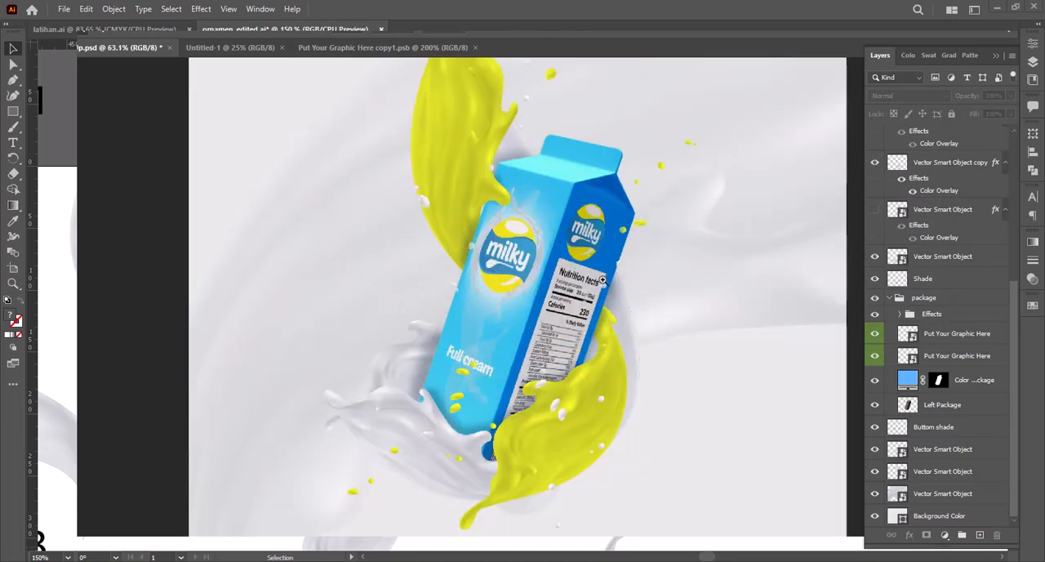
pyautogui.press('f')
pyautogui.press('f')
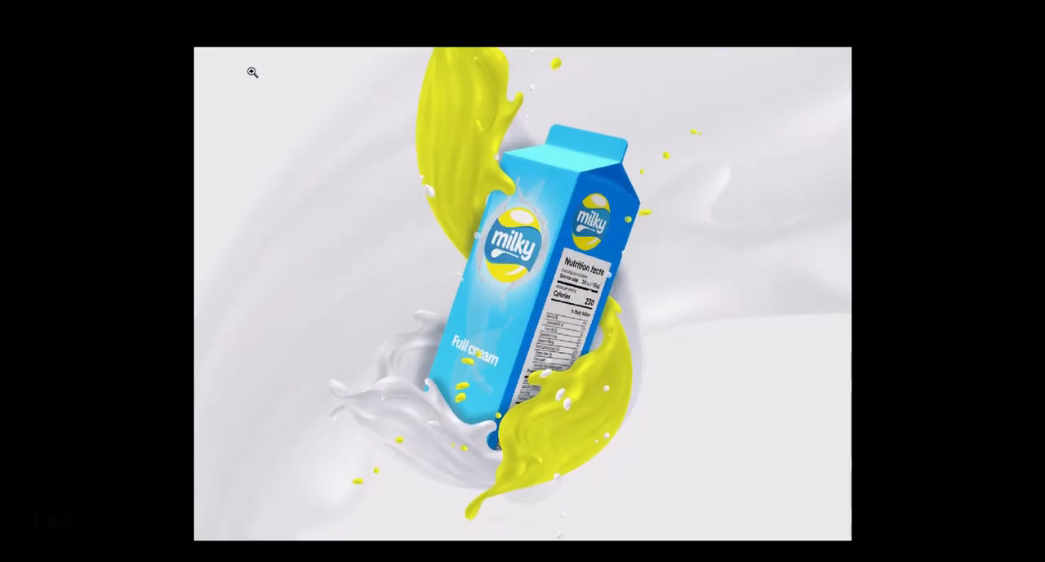
pyautogui.moveTo(196, 49); pyautogui.dragTo(858, 549)
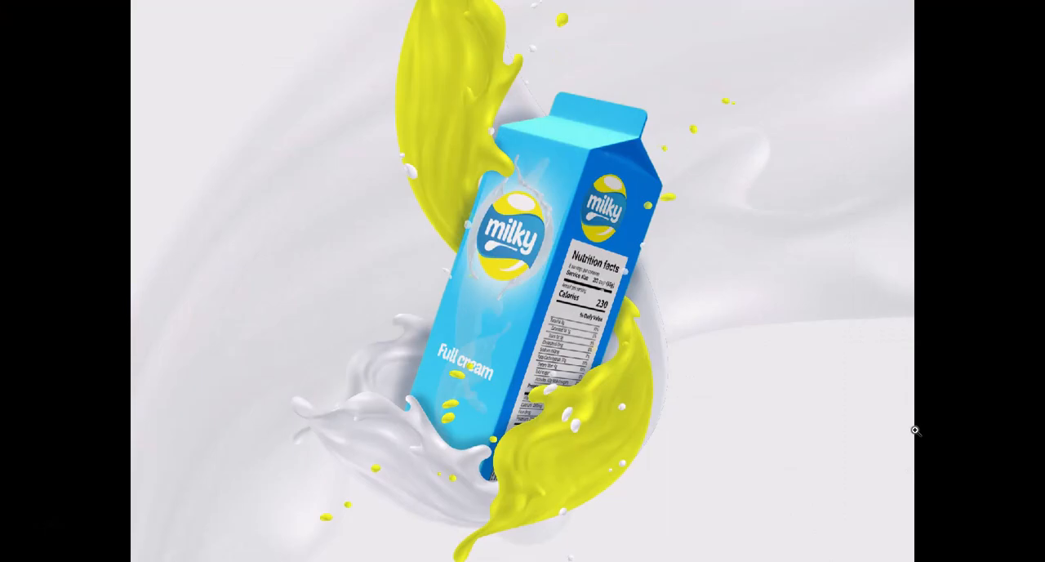